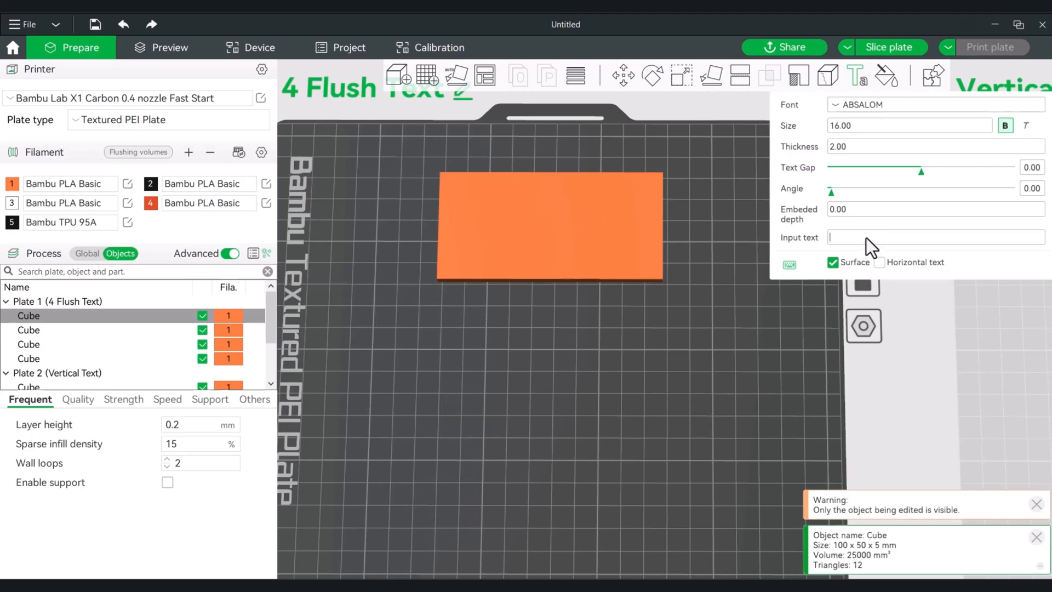
Step: Place the text "Hello" on the first cube's surface and adjust its embedded depth
text(Hello)
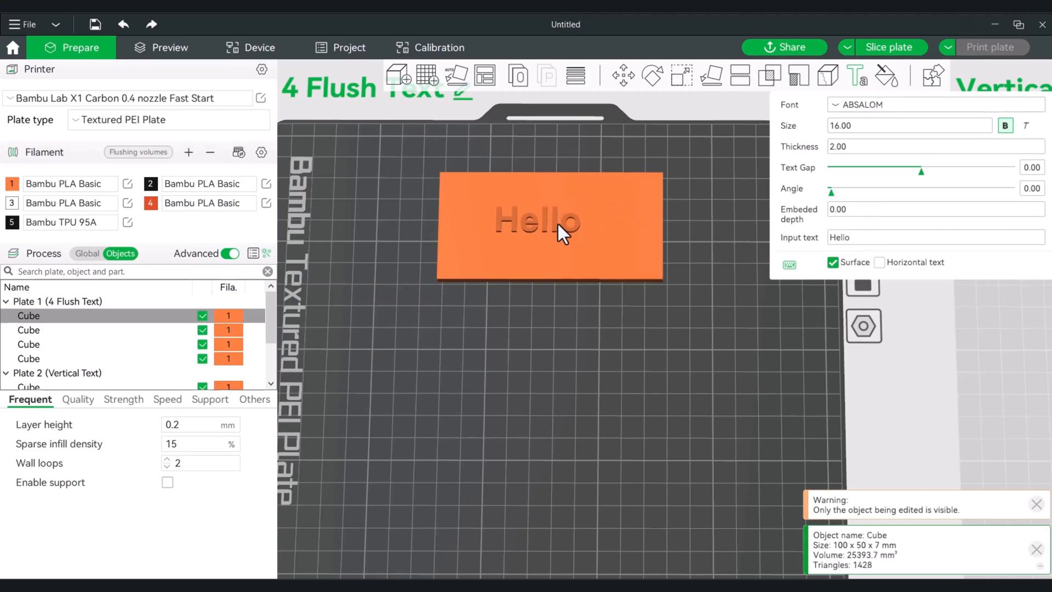
click(557, 222)
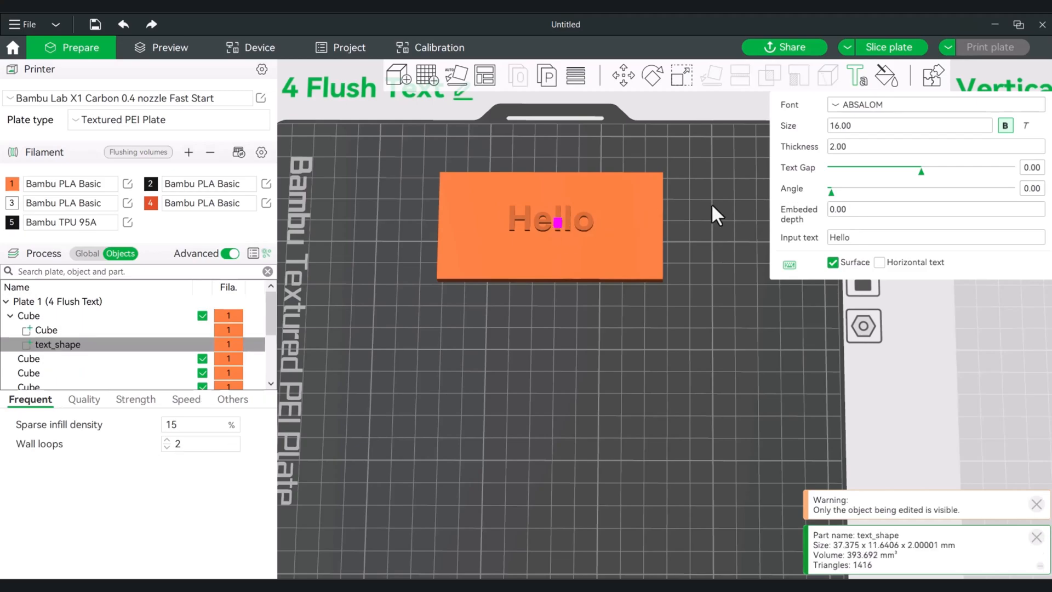
click(856, 211)
click(687, 294)
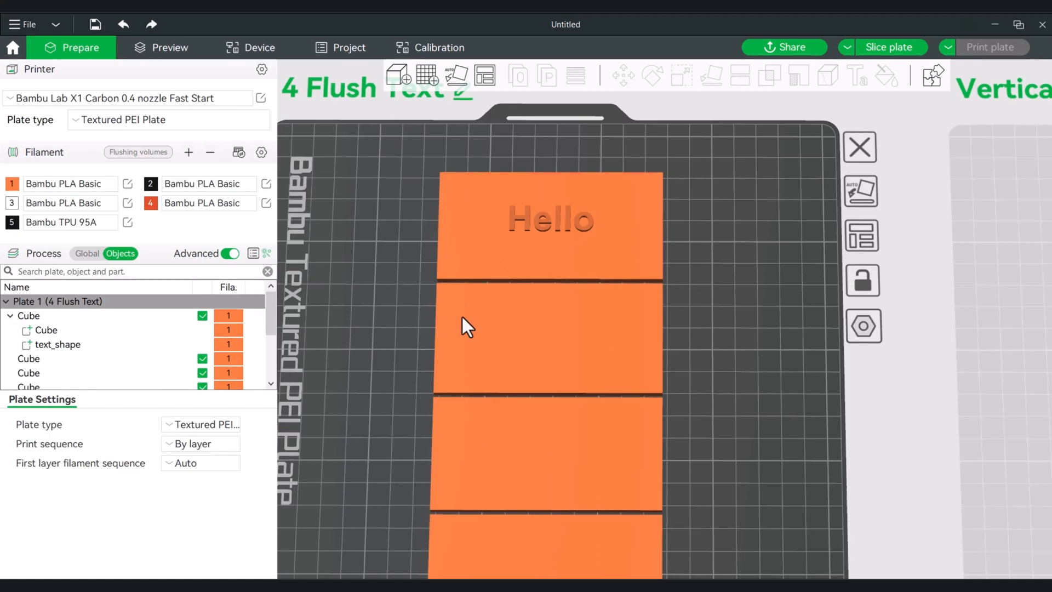
Step: Change the part type of the Hello text shape to Modifier
click(67, 344)
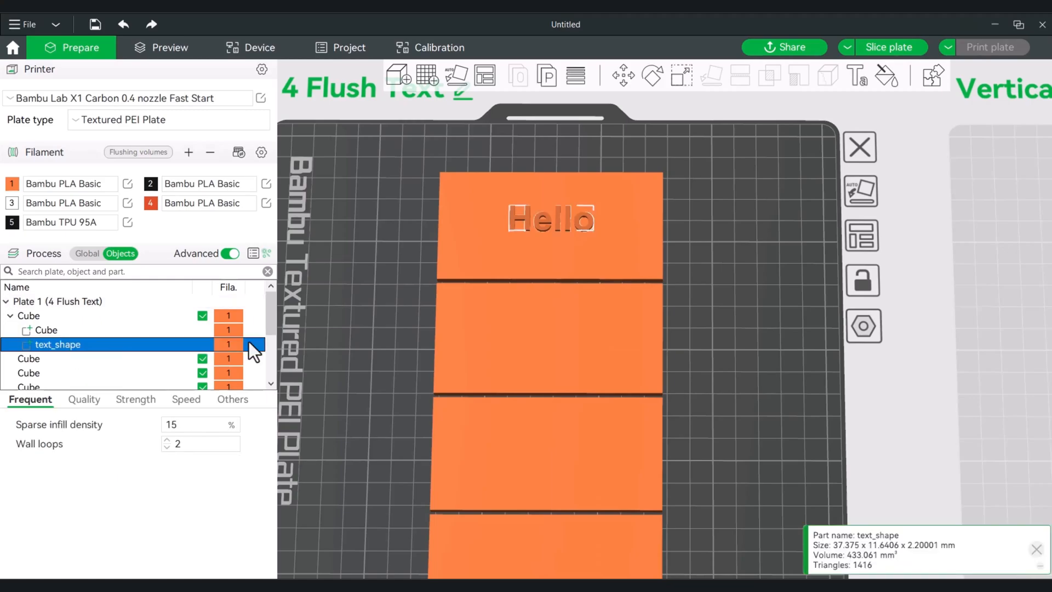
right_click(231, 343)
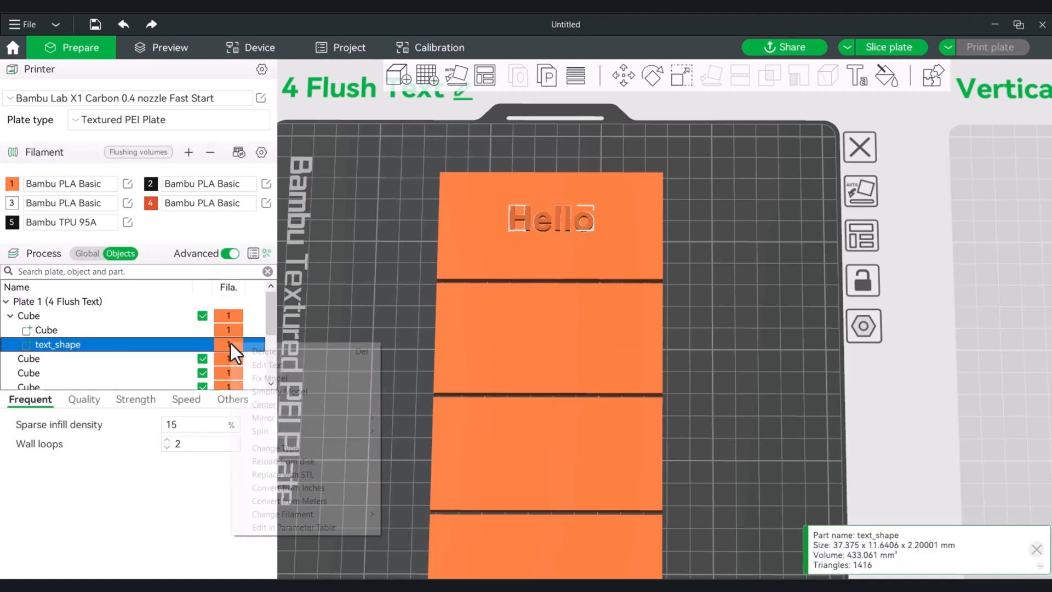
click(323, 449)
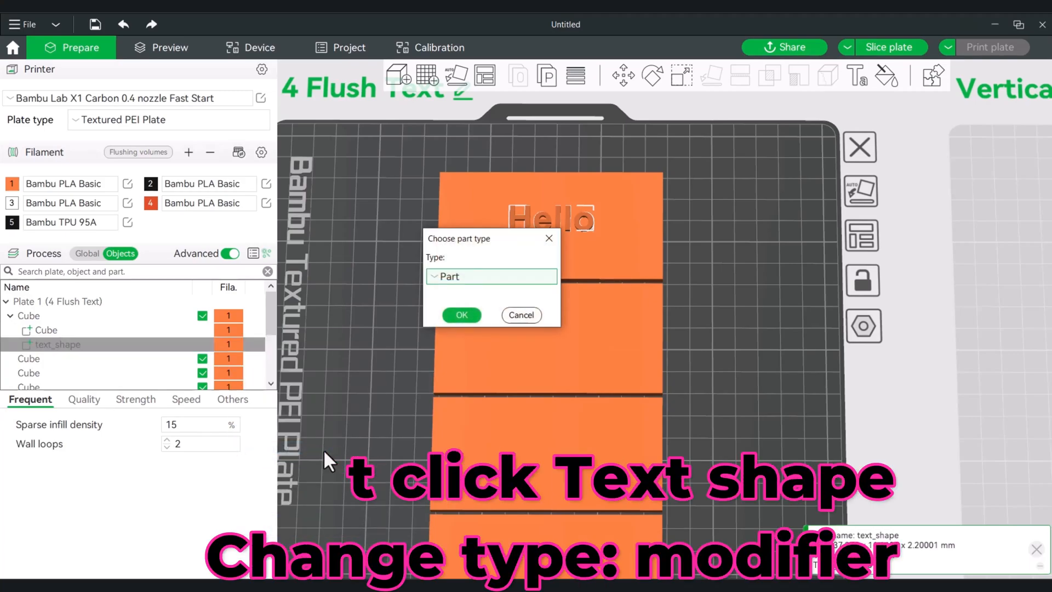
click(495, 278)
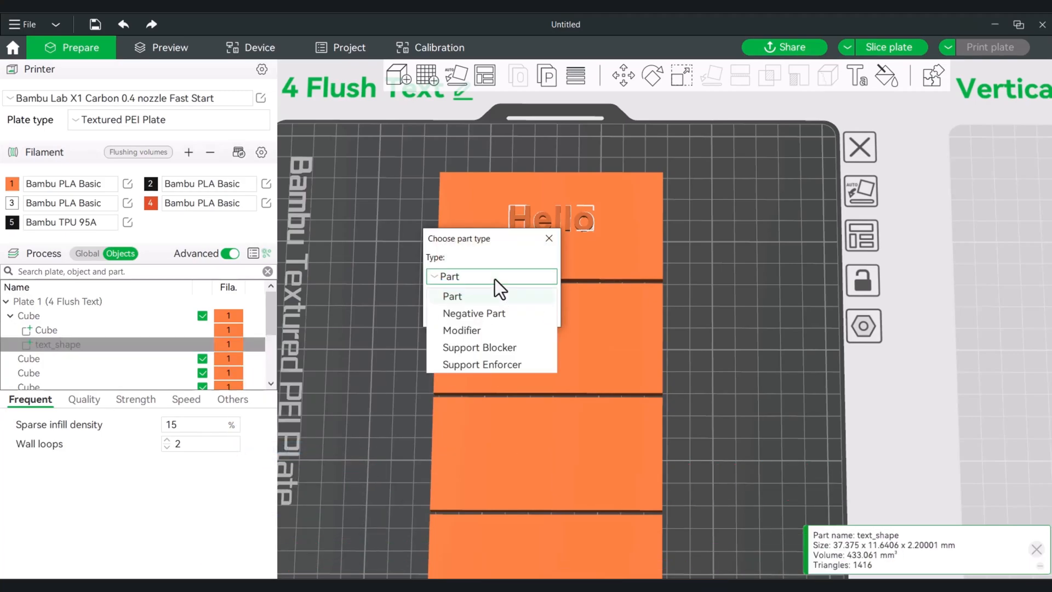
click(485, 330)
click(470, 317)
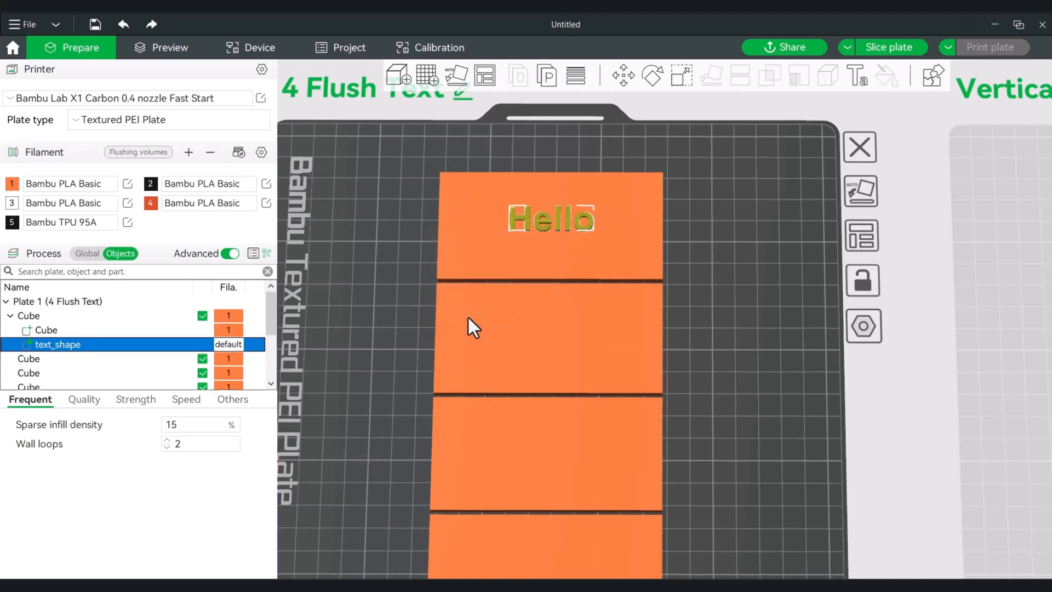
Step: Assign black filament 2 to the Hello text modifier
right_click(231, 346)
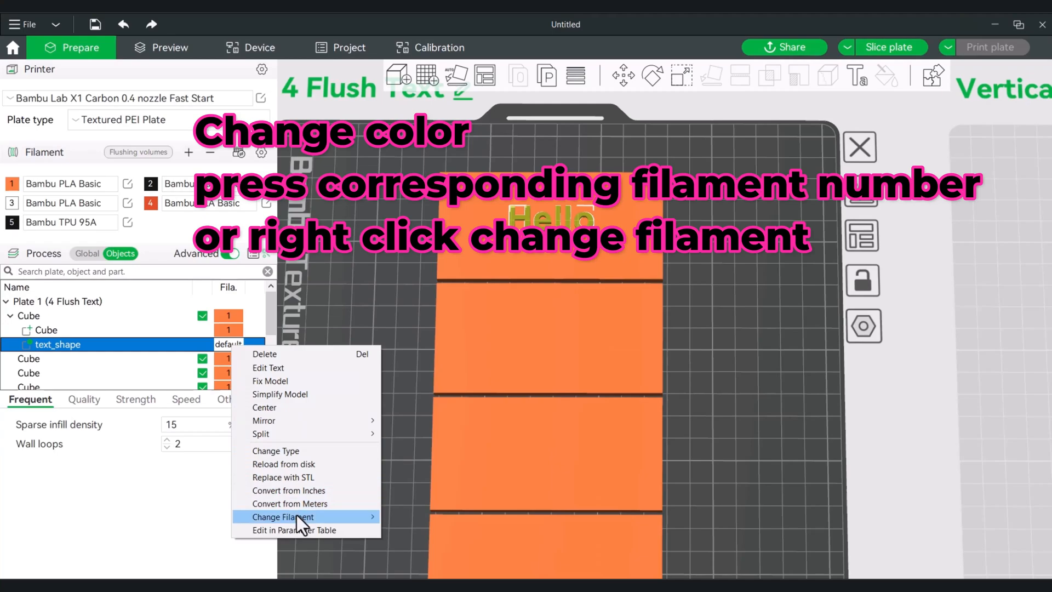
mouse_move(297, 514)
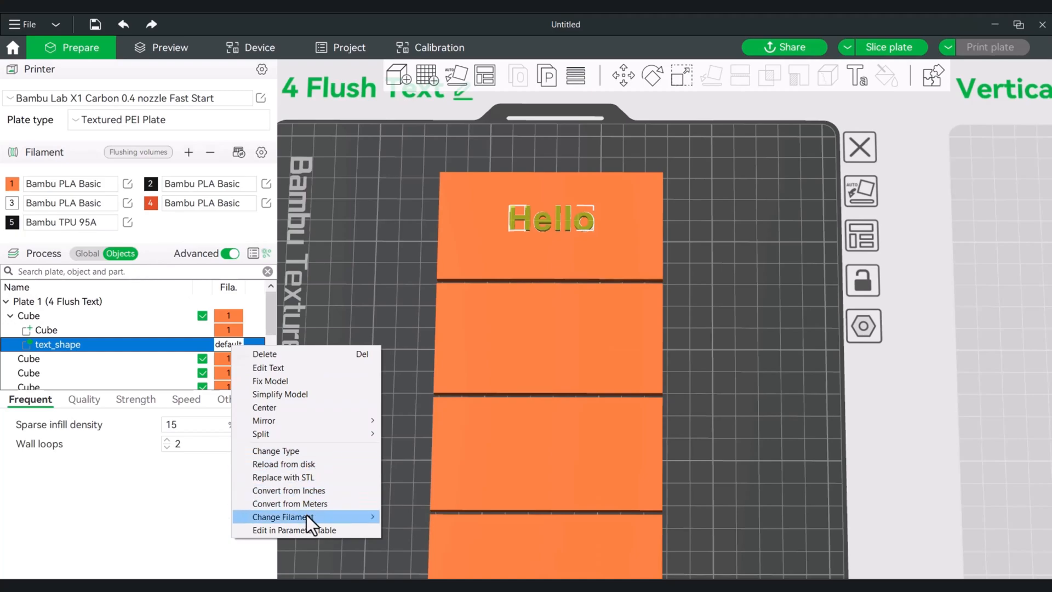
mouse_move(354, 516)
click(416, 550)
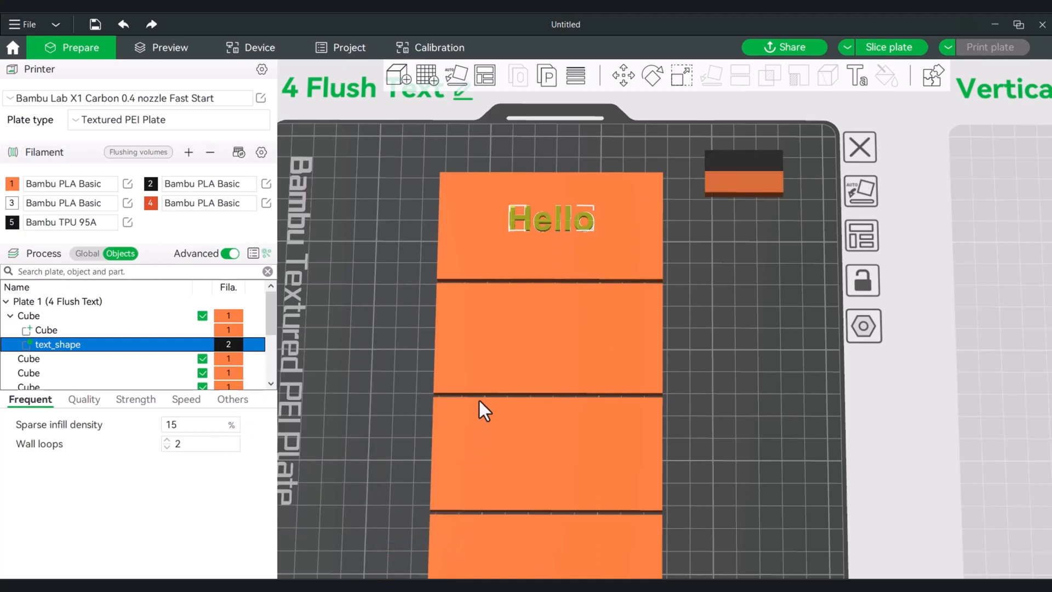
click(737, 262)
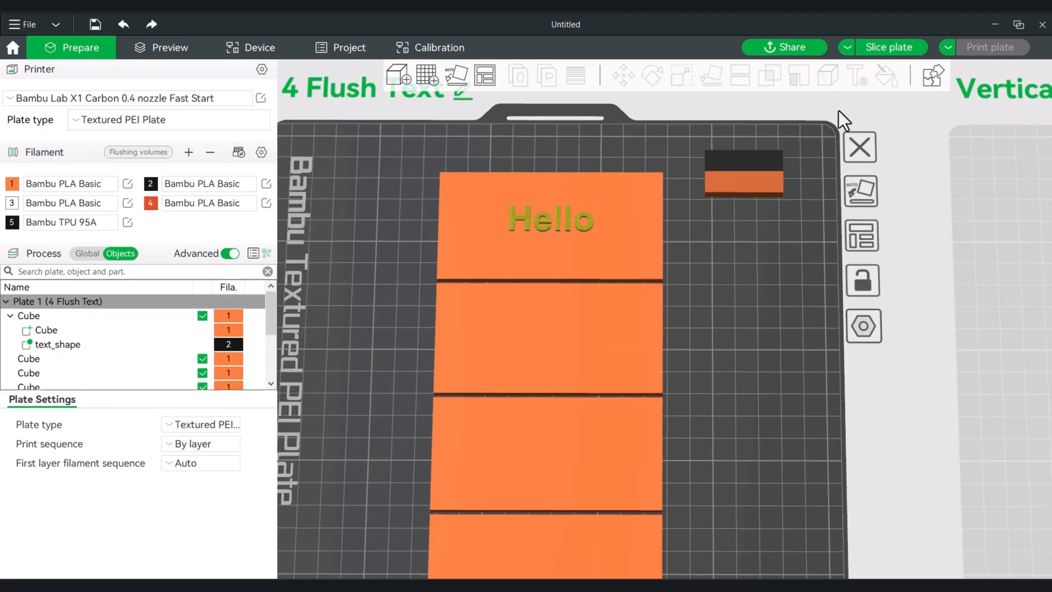
Step: Slice the plate, inspect the Hello text in the sliced preview, and return to model preparation
click(873, 48)
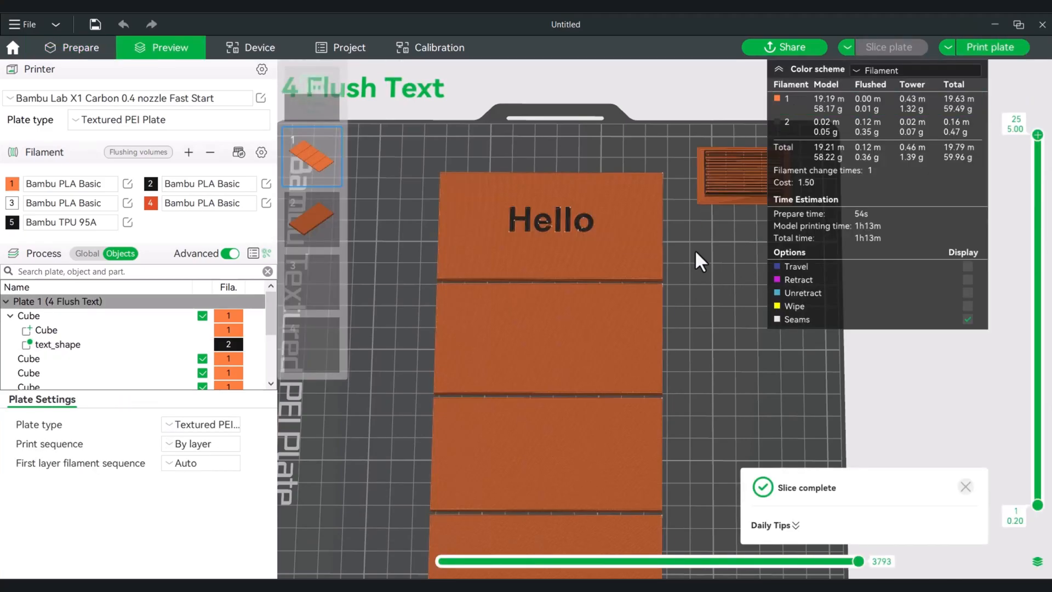
scroll(693, 250, up, 2)
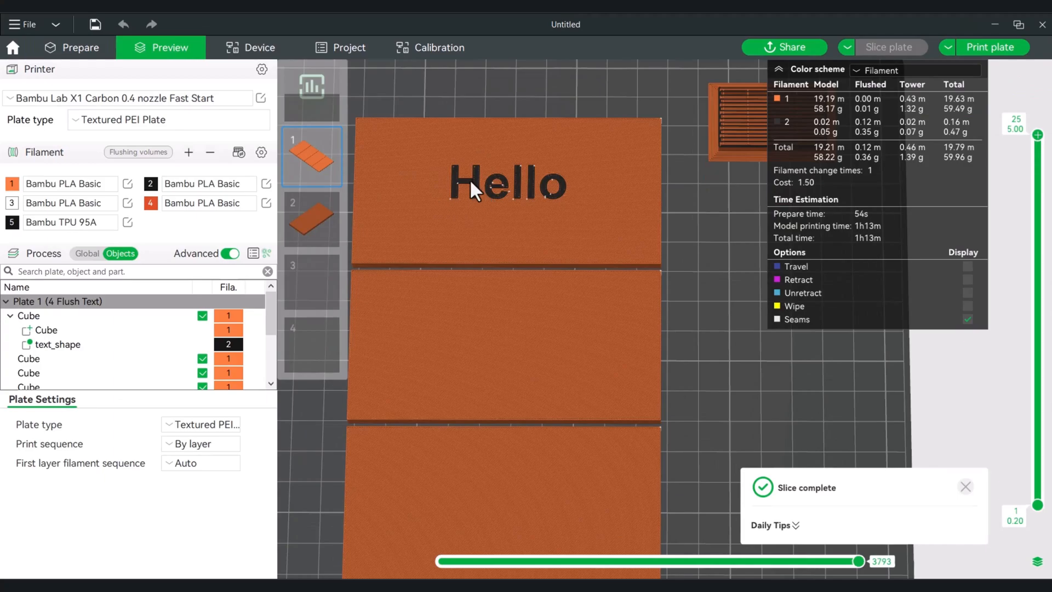
scroll(468, 181, down, 1)
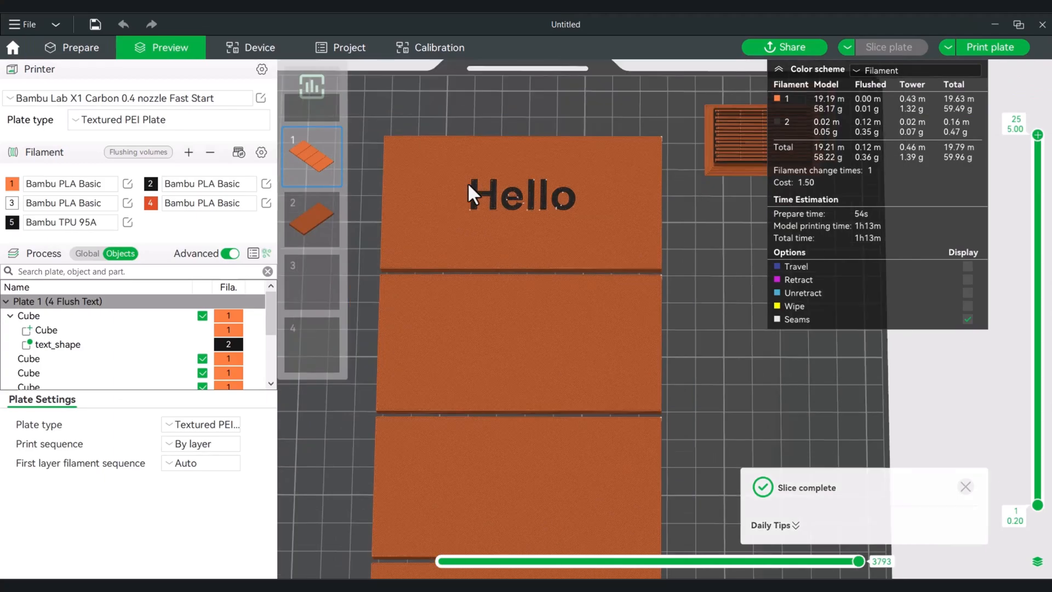
click(70, 47)
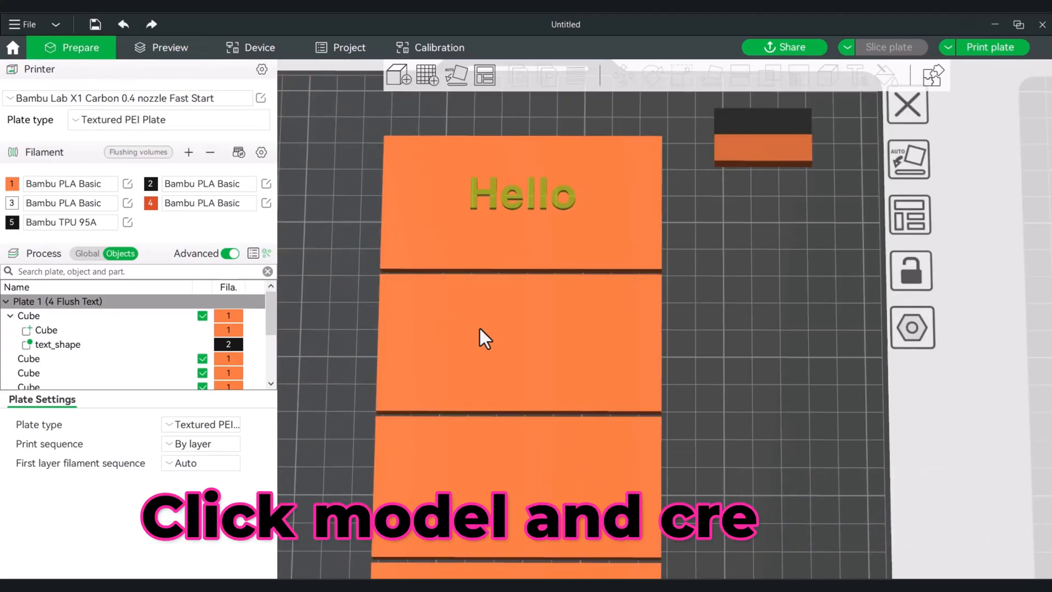
Step: Place the text "Bonjour" near the centre of the second cube and set its thickness to 0.4 mm
click(494, 348)
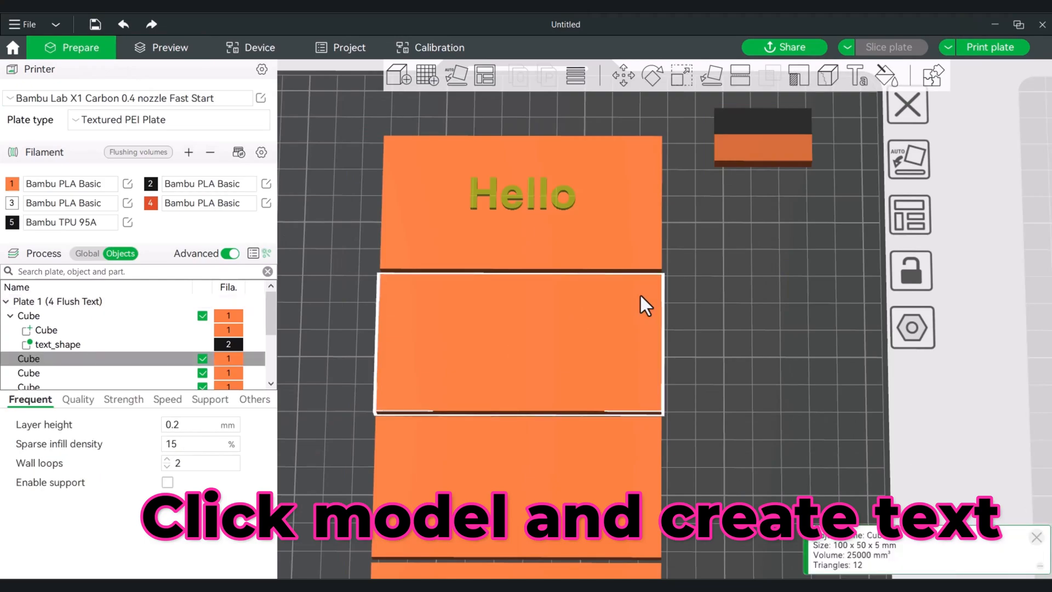
key(t)
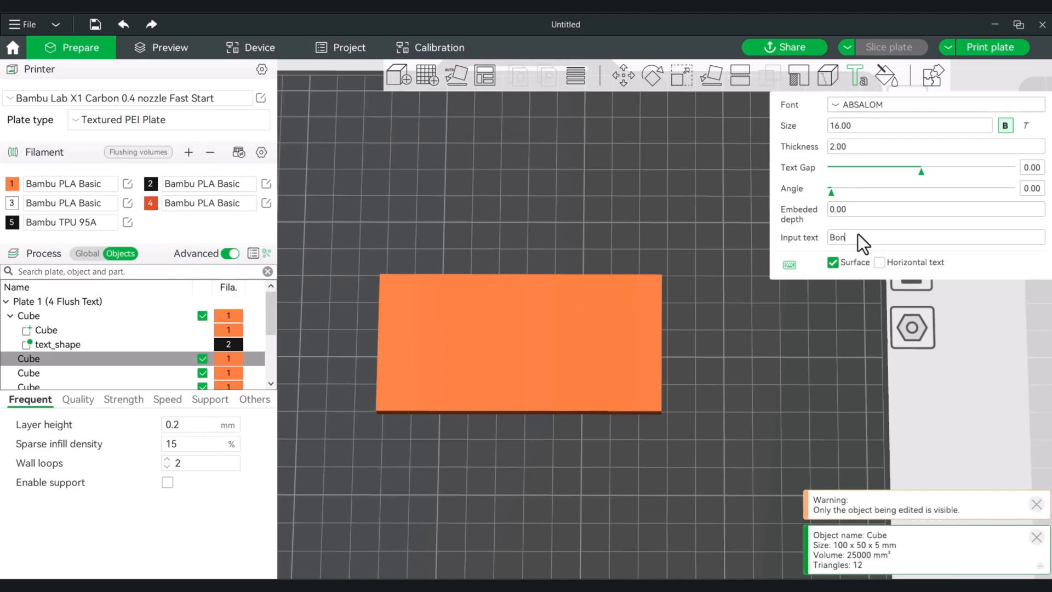
text(Bonjour)
click(505, 333)
click(514, 330)
click(518, 333)
click(524, 339)
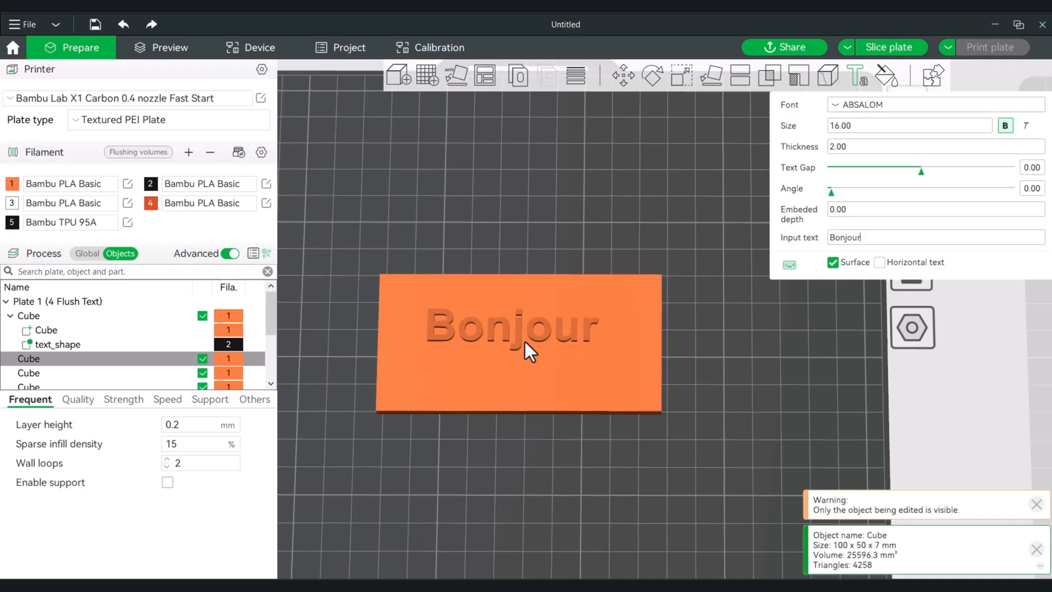
click(524, 344)
click(525, 346)
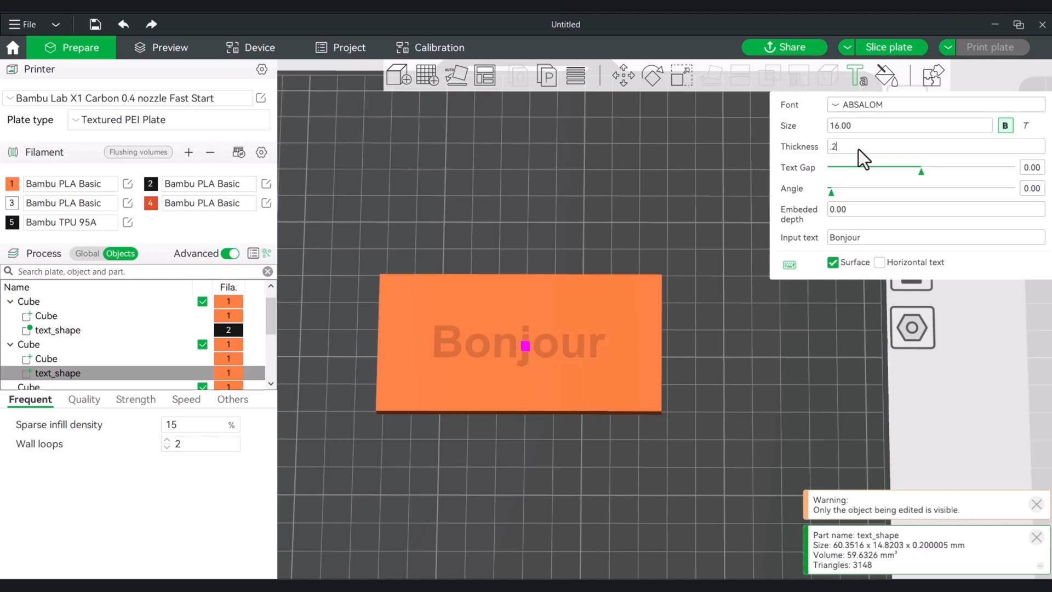
text(4)
click(725, 252)
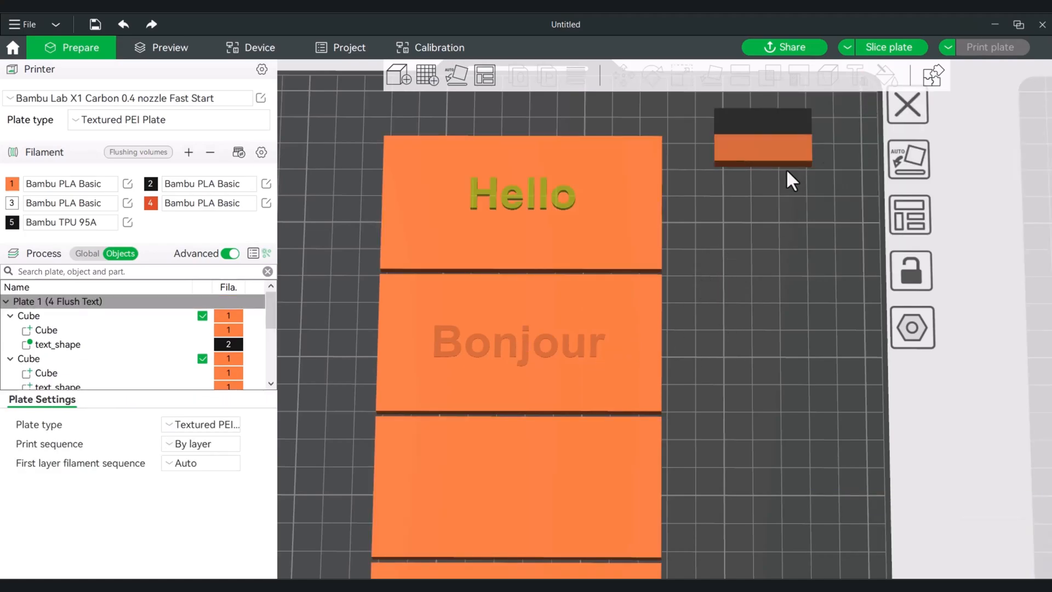
Step: Lower the Bonjour text shape along Z to a position of about 2.39 mm so it sits flush in the cube
drag(698, 373, 697, 342)
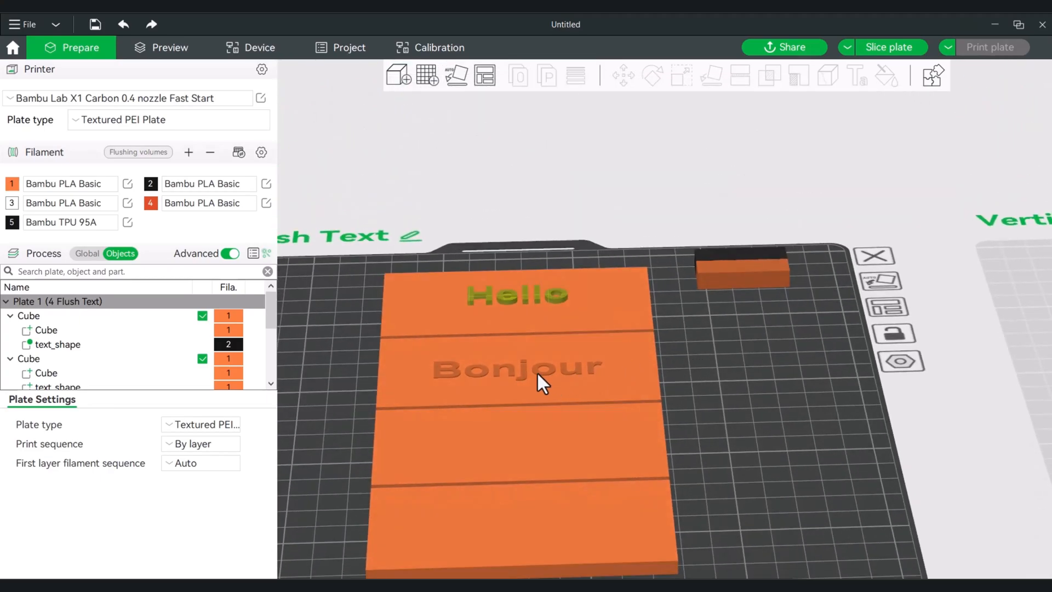
scroll(537, 378, up, 8)
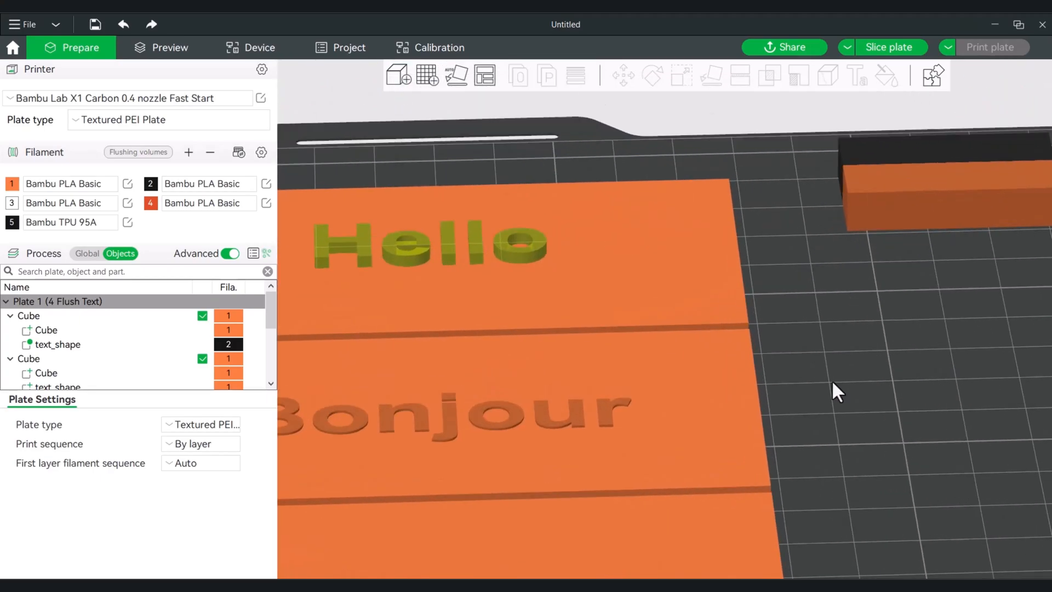
drag(832, 379, 837, 373)
right_drag(837, 373, 960, 295)
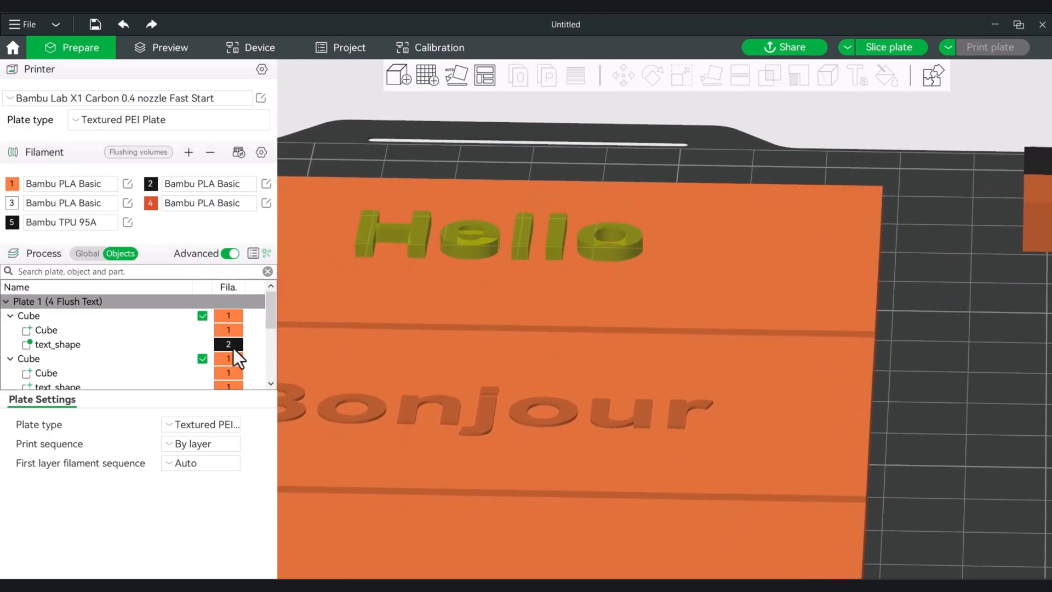
click(339, 362)
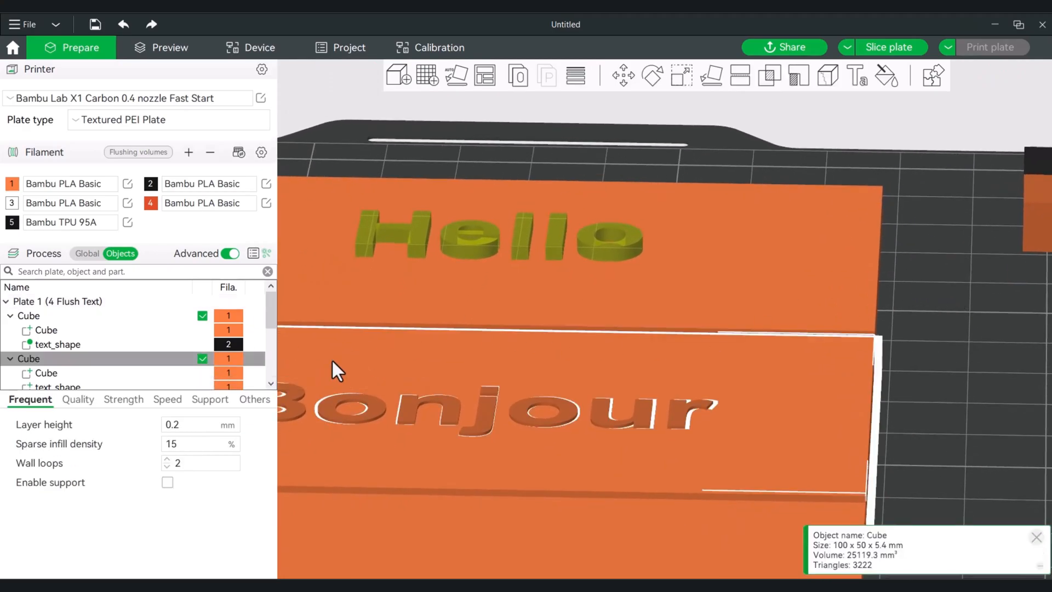
scroll(49, 366, down, 2)
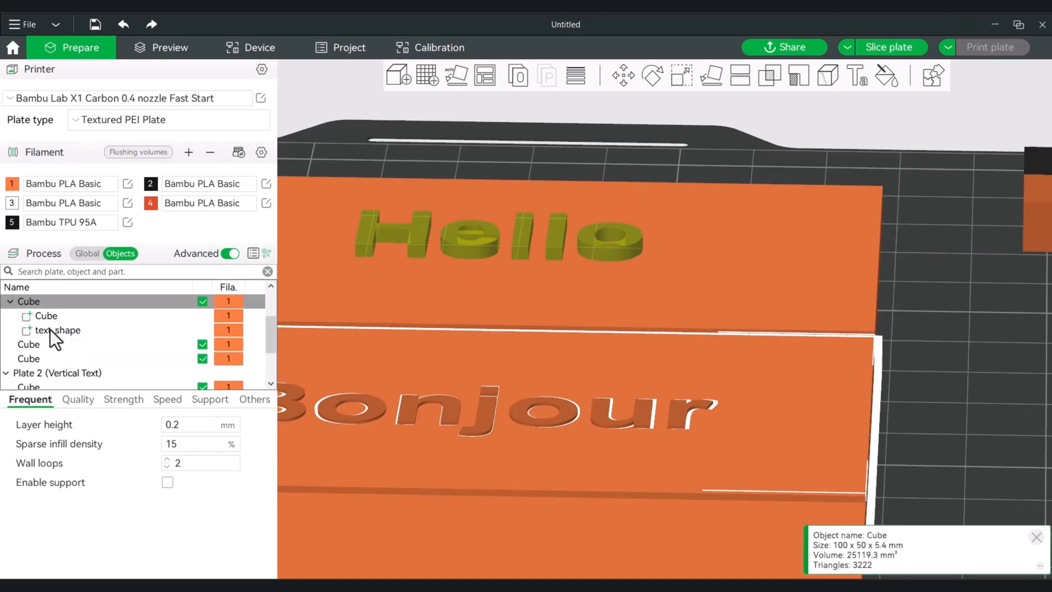
click(51, 330)
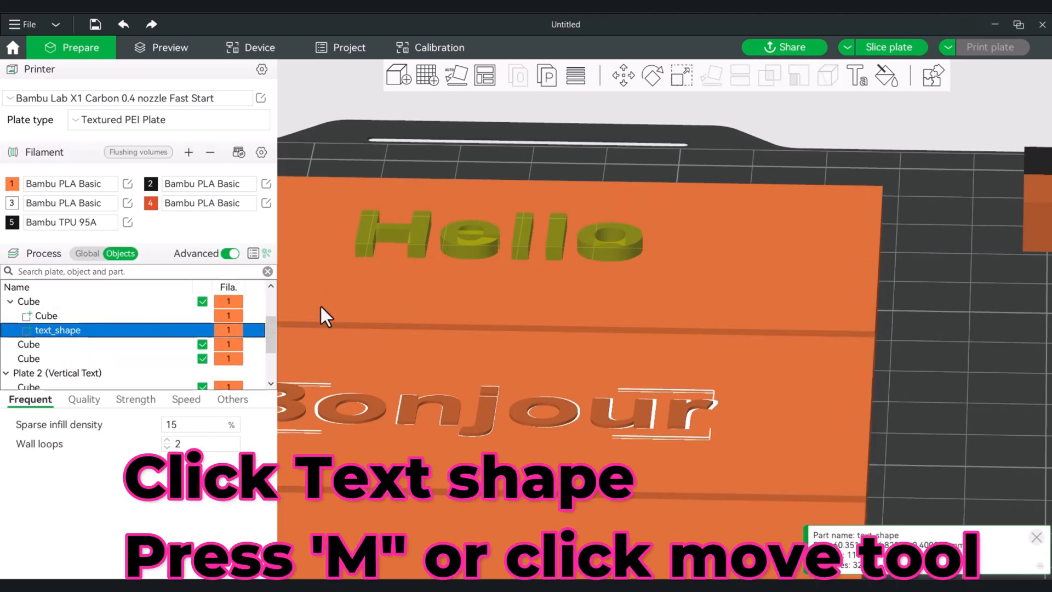
click(624, 75)
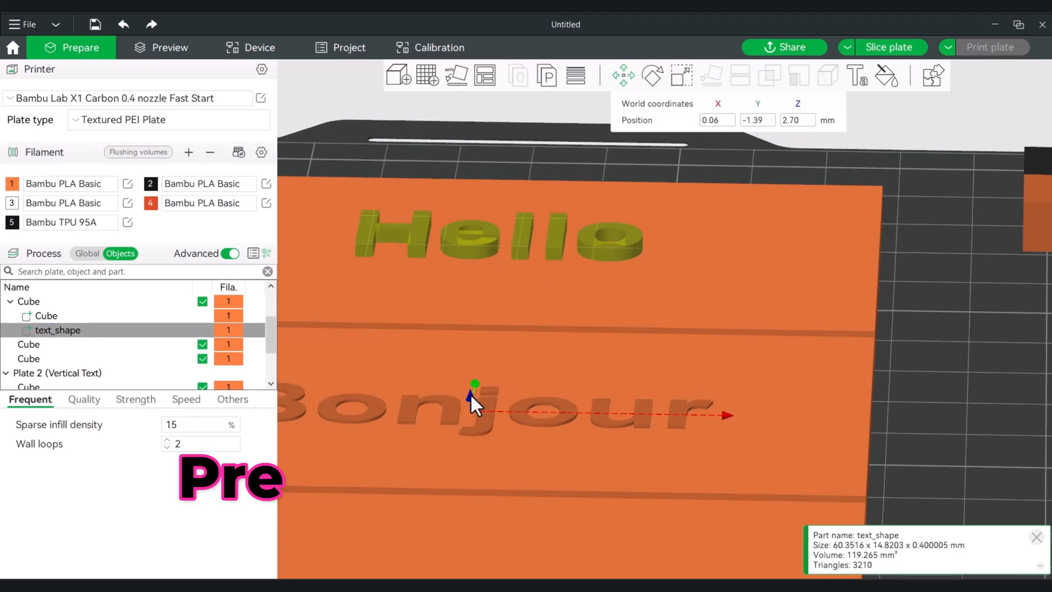
mouse_move(470, 396)
mouse_down()
mouse_move(470, 416)
mouse_move(469, 402)
mouse_up()
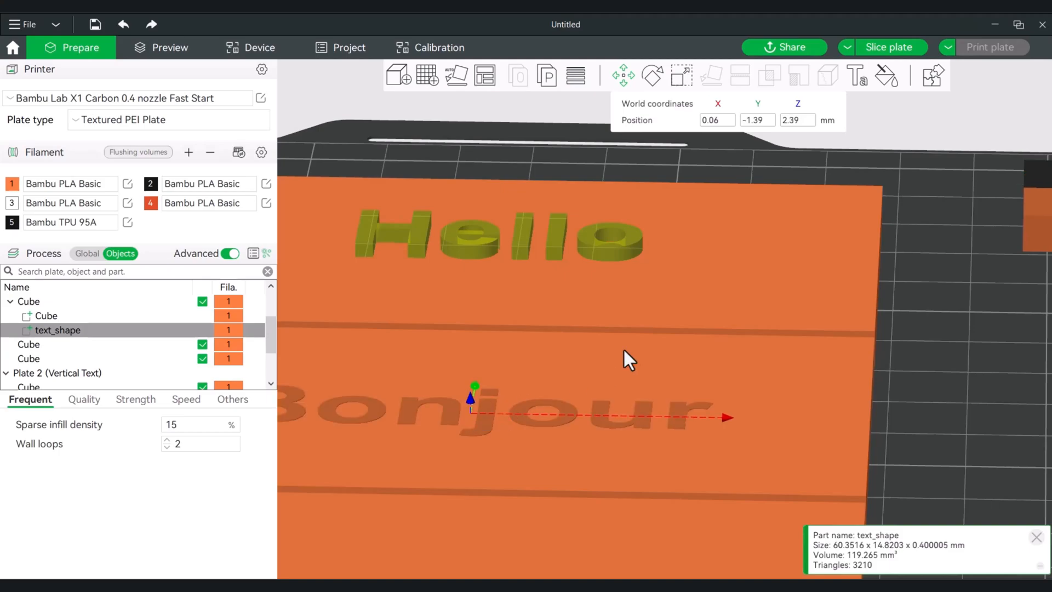
Step: Assign filament 2 to the Bonjour text shape and set the last cube on the plate back to filament 1
click(898, 53)
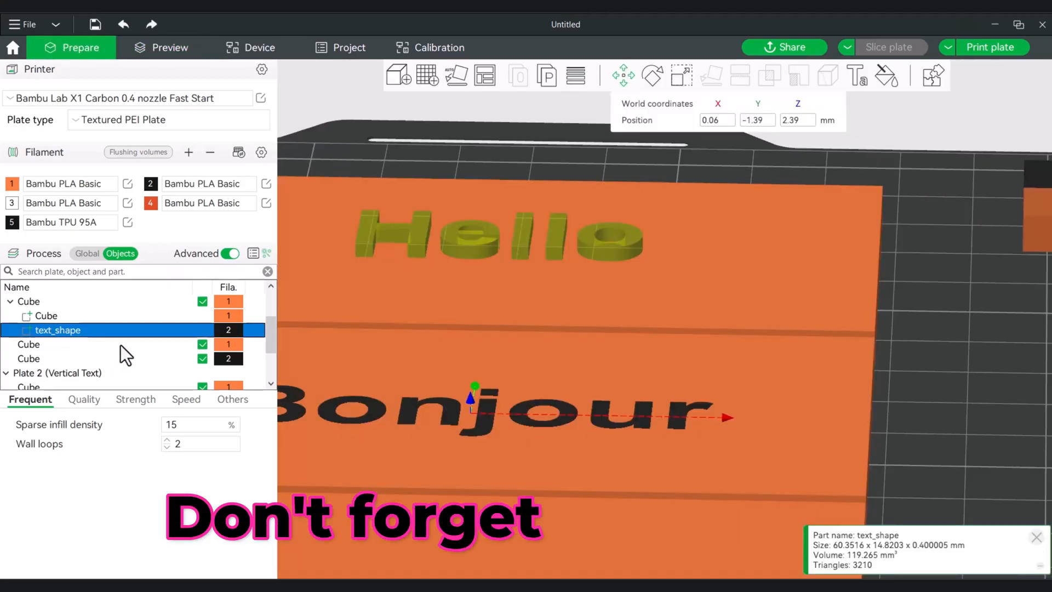
click(228, 359)
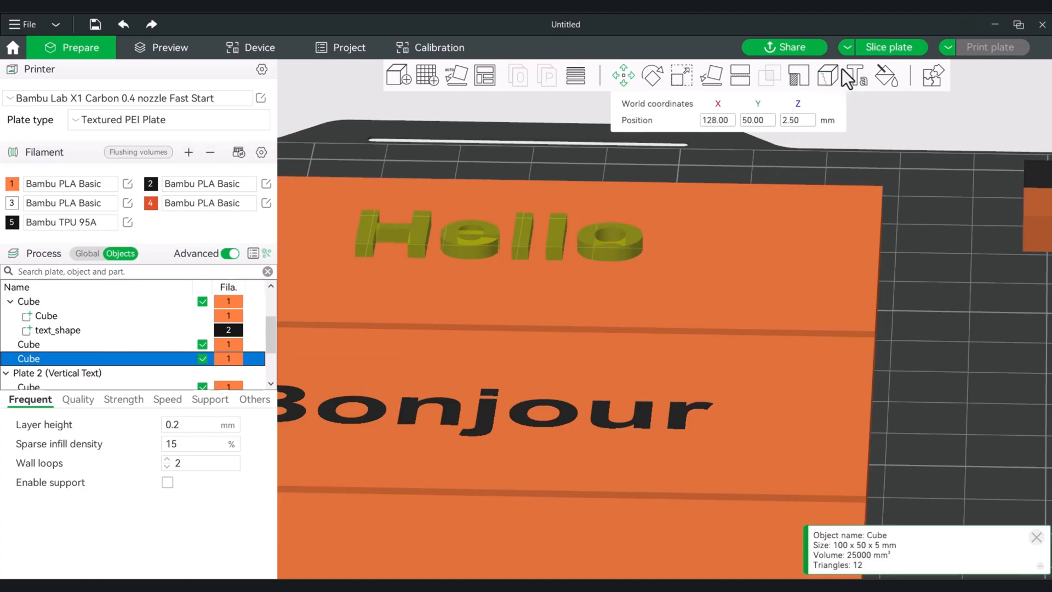
Step: Slice the plate again, inspect the Hello and Bonjour texts in the sliced preview, and return to model preparation
click(886, 47)
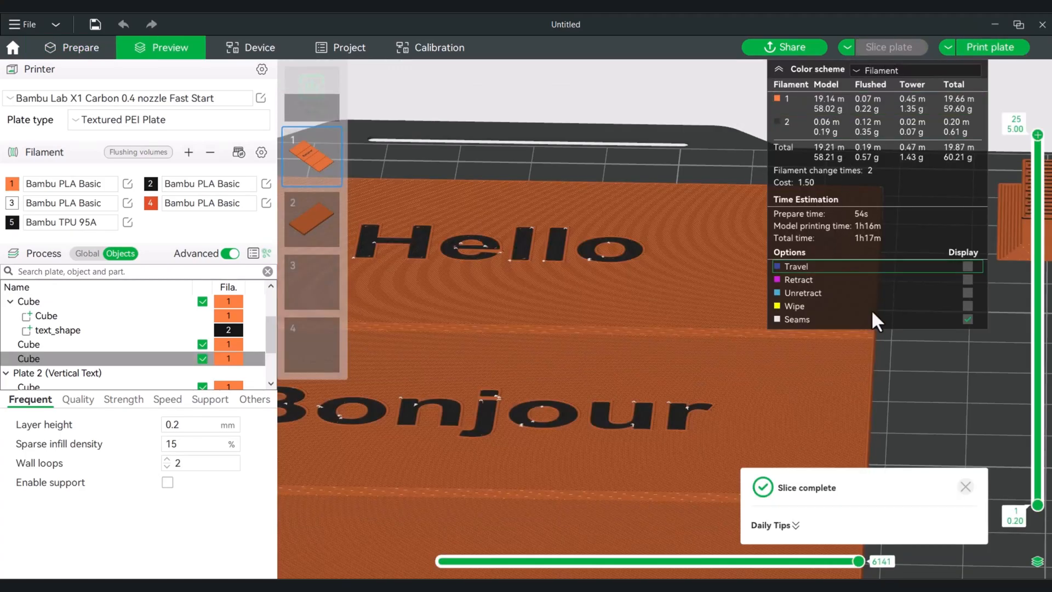
drag(939, 393, 899, 409)
scroll(900, 410, down, 2)
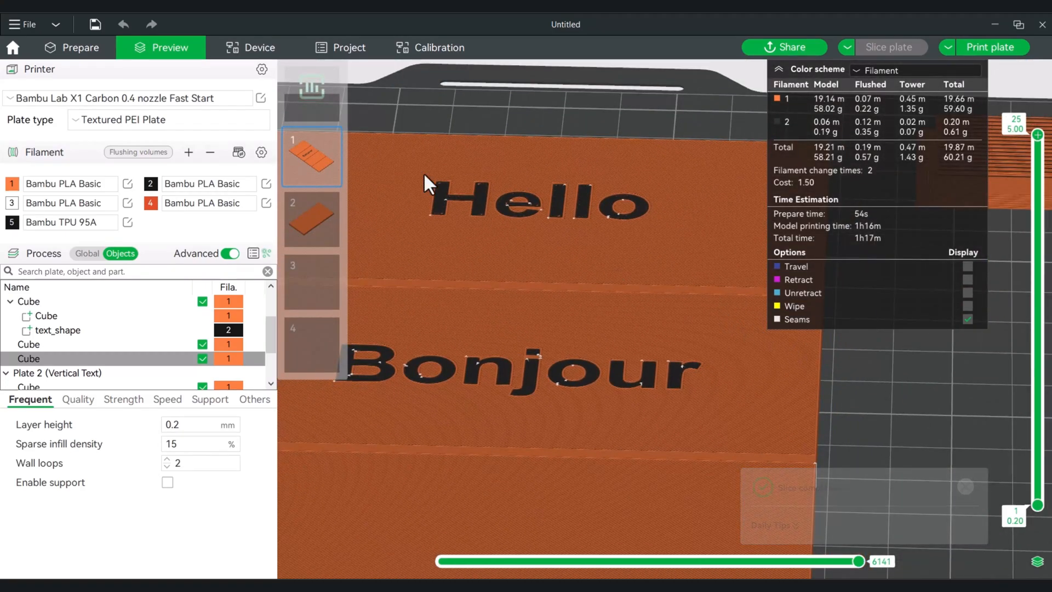
click(80, 47)
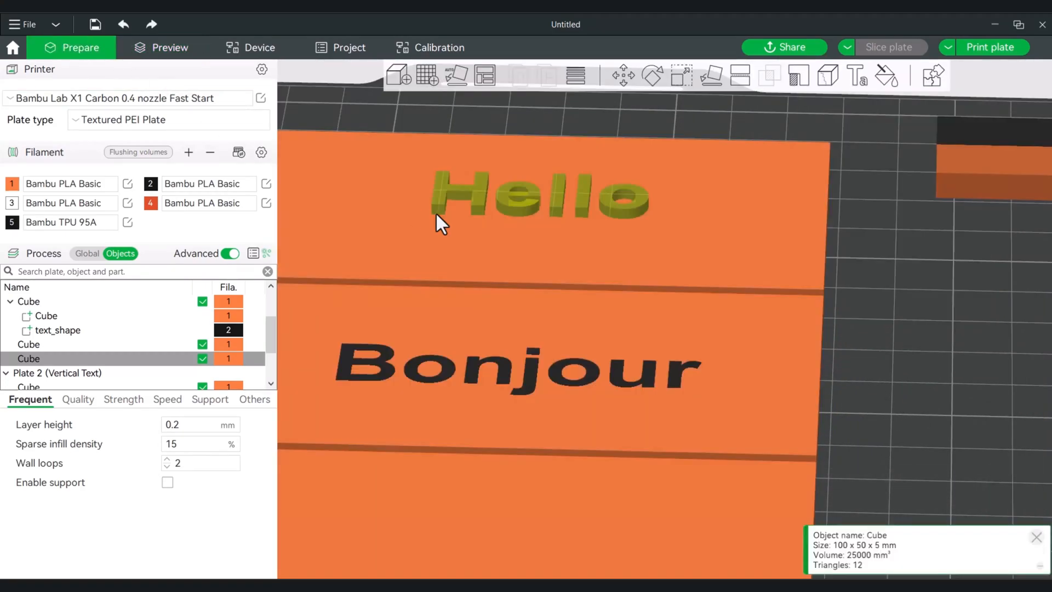
right_drag(870, 244, 917, 151)
scroll(869, 378, down, 2)
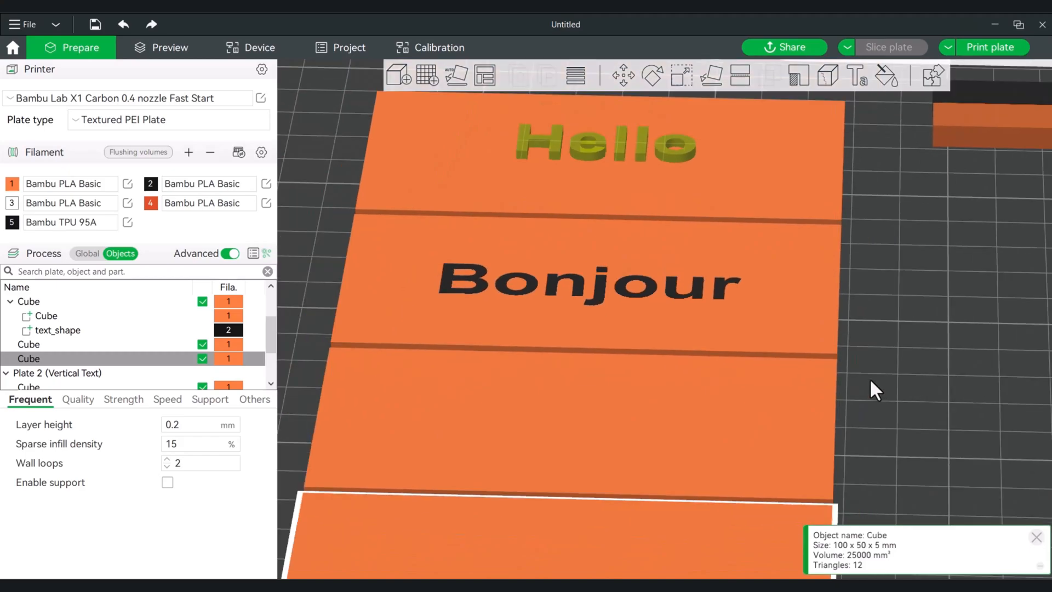
Step: Place the text "Hallo" near the centre of the third cube and set its thickness to 0.4 mm
drag(869, 378, 908, 368)
click(702, 415)
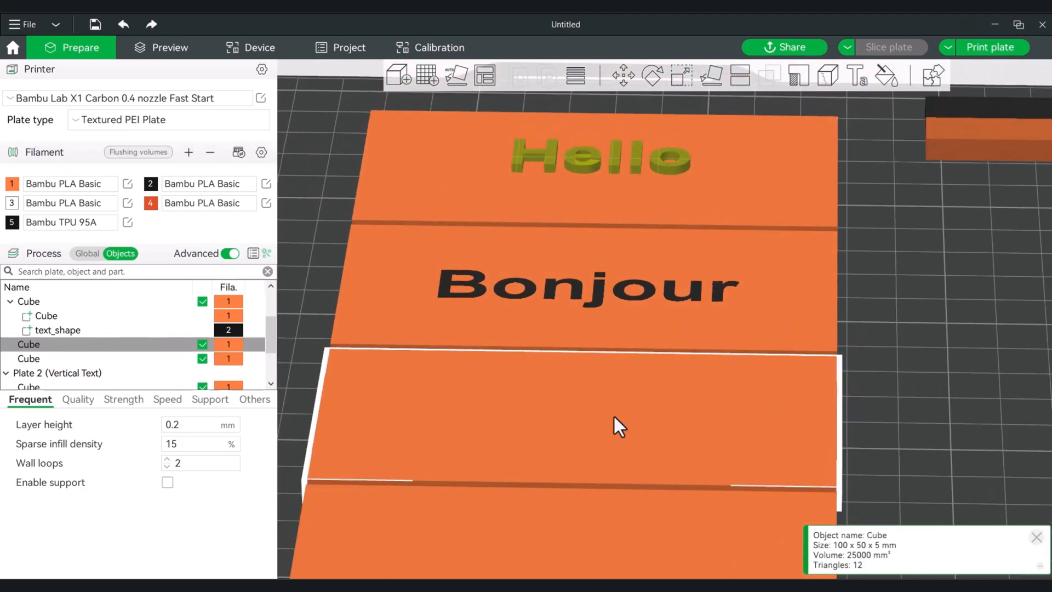
click(861, 74)
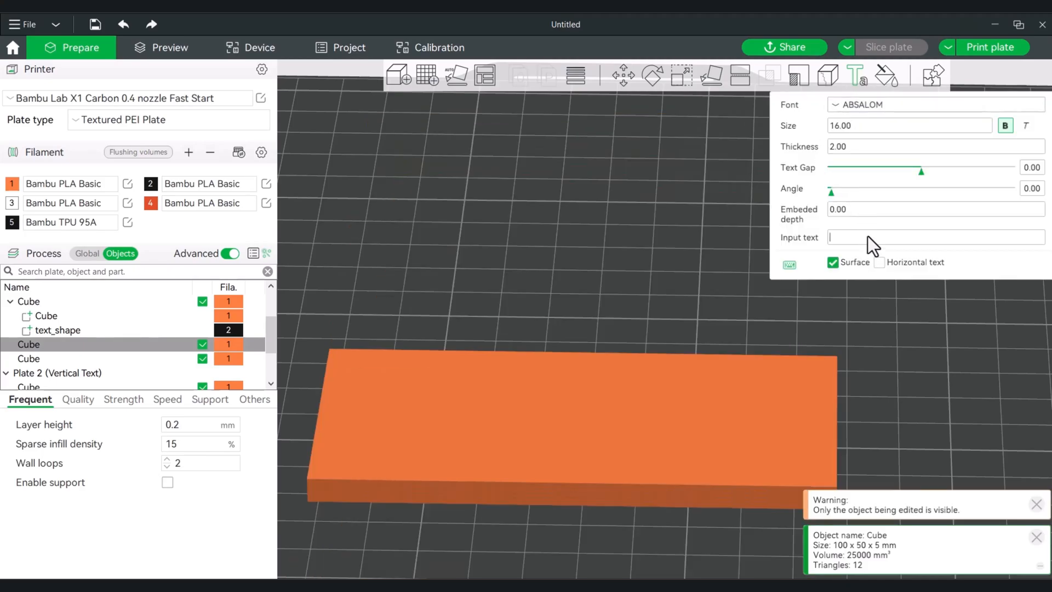
text(Hallo)
click(613, 411)
drag(572, 415, 578, 415)
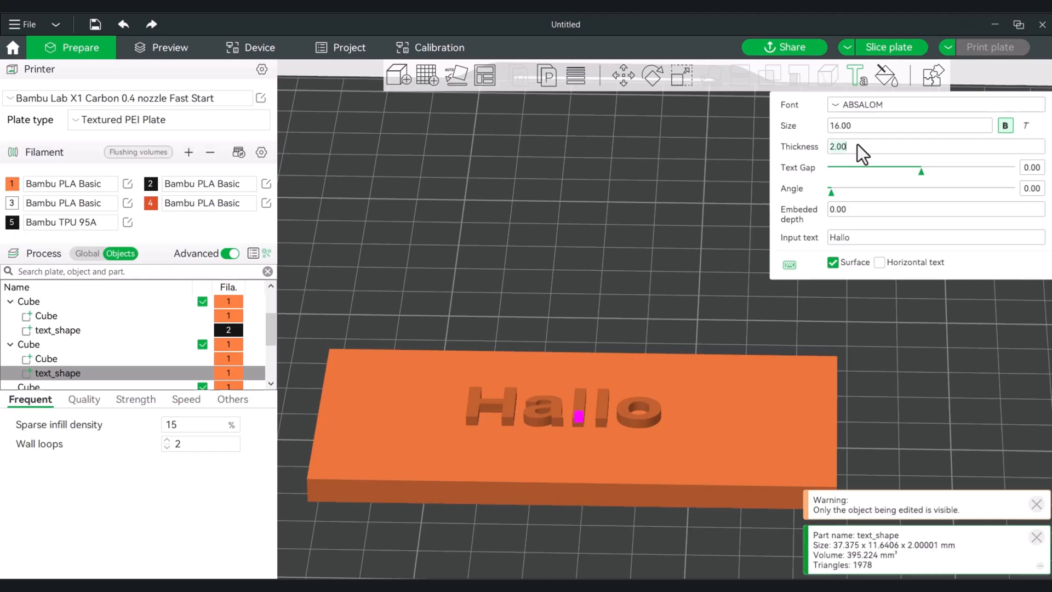
text(4)
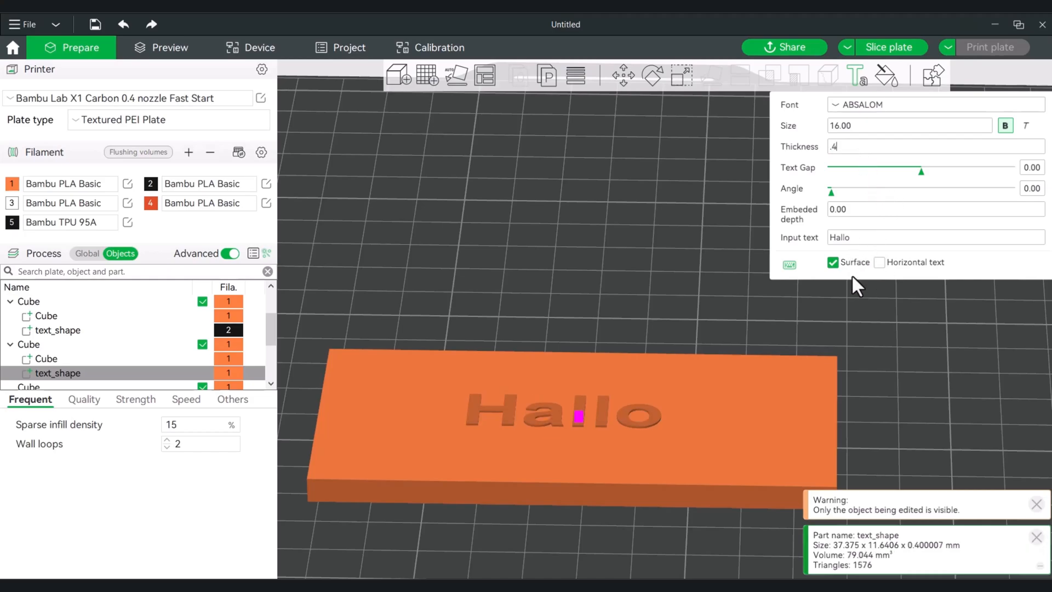
click(849, 314)
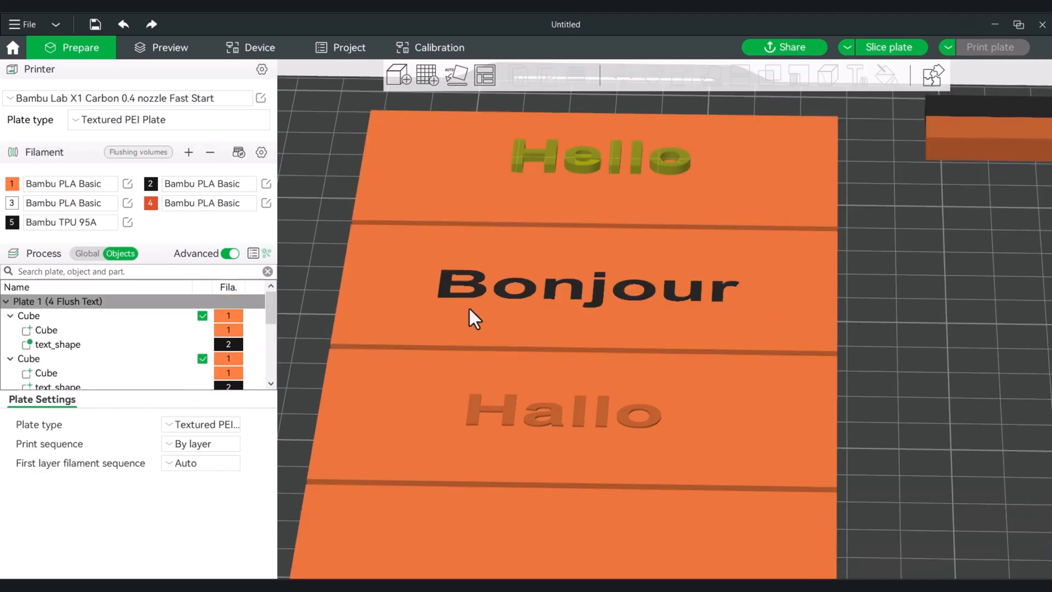
Step: Split the third cube with its Hallo text into separate objects
click(645, 381)
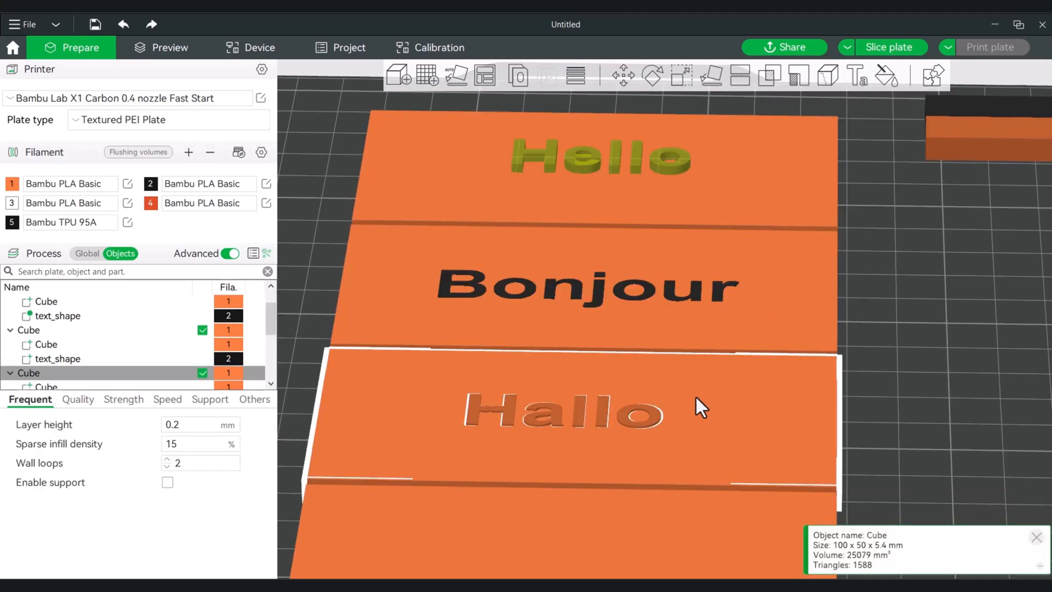
right_click(695, 397)
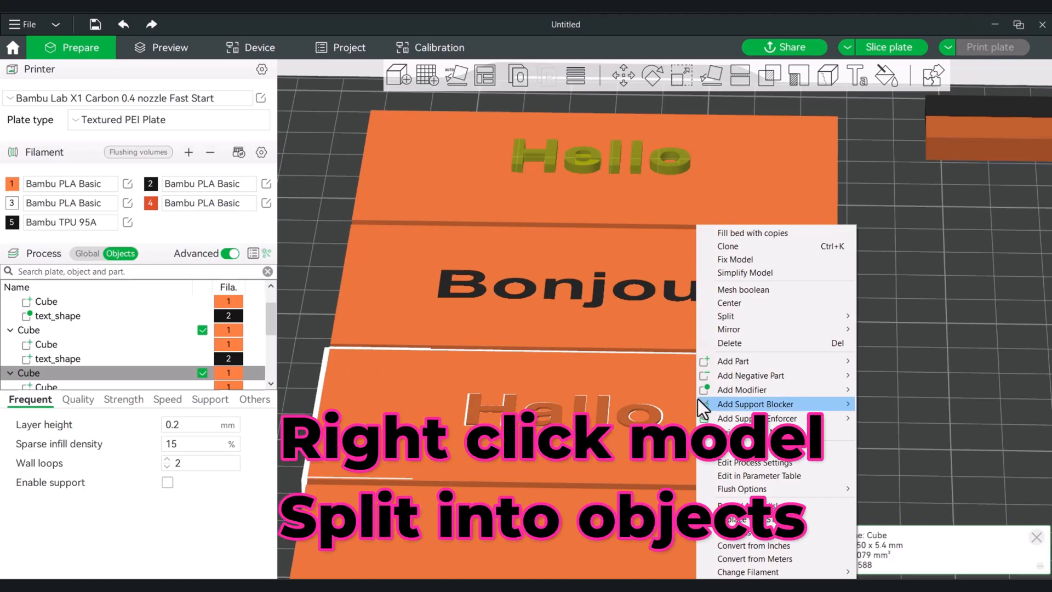
mouse_move(738, 313)
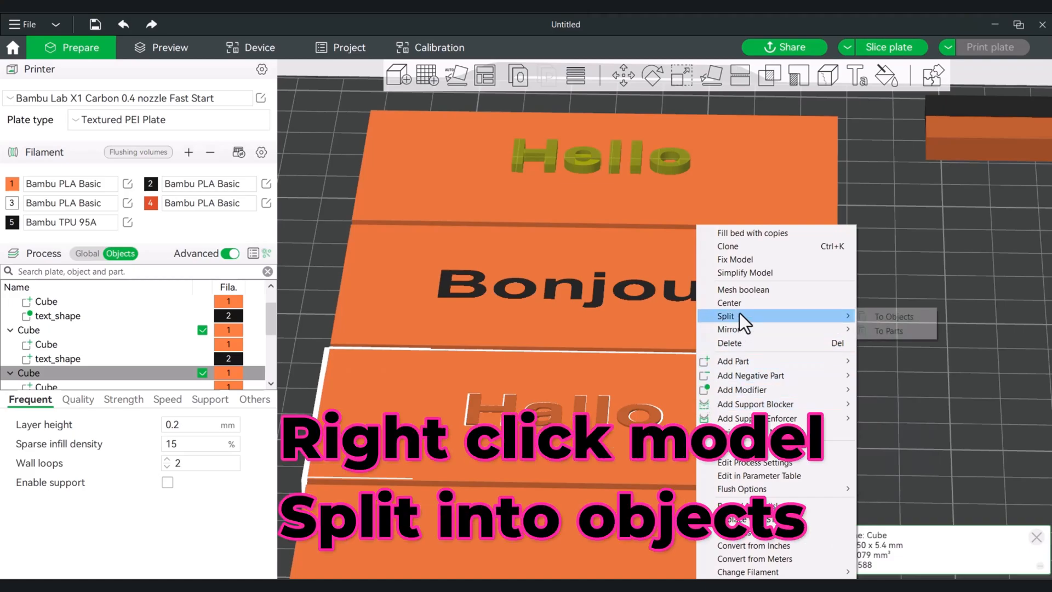
click(884, 316)
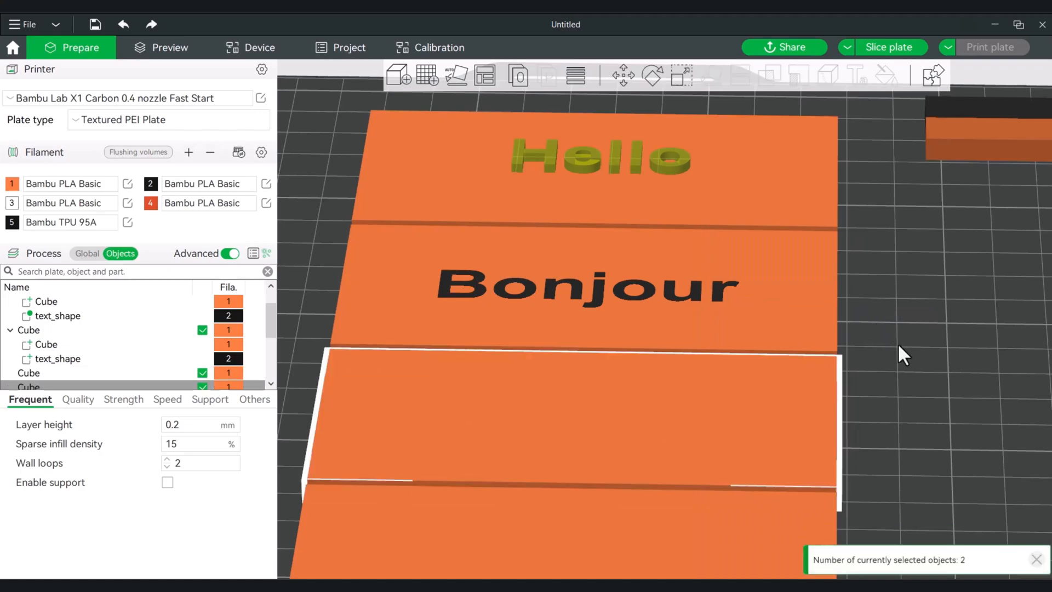
Step: Assign filament 2 to the separated Hallo text object and check it from underneath the plate
drag(892, 387, 899, 345)
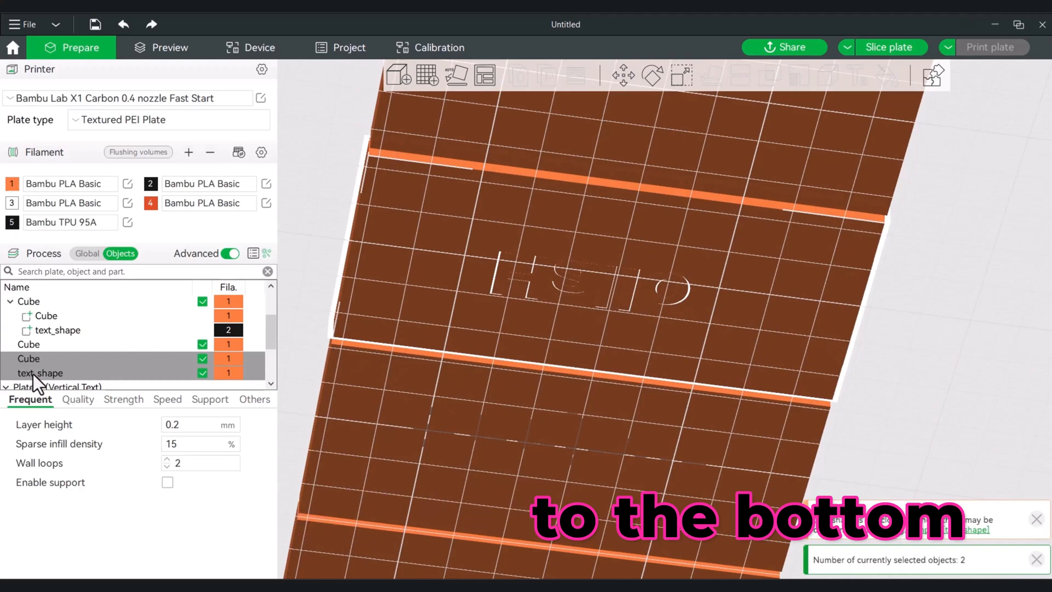
click(49, 371)
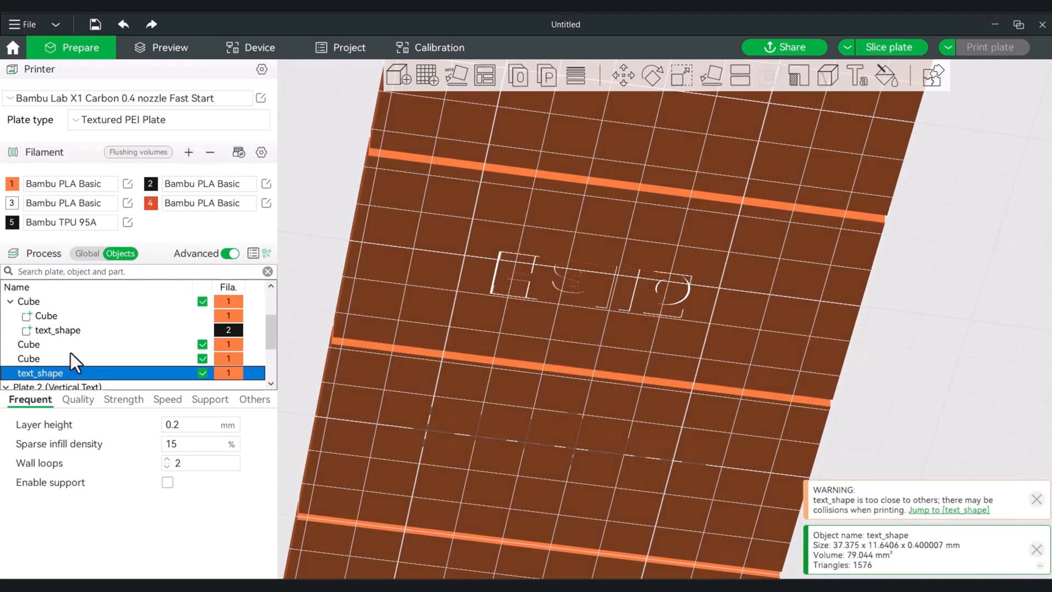
key(2)
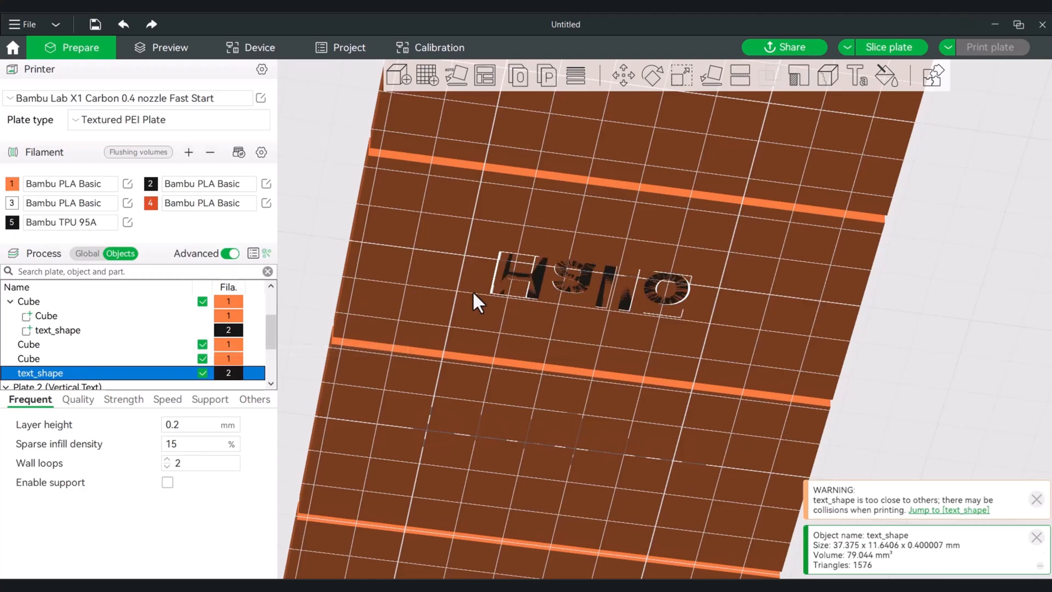
drag(910, 281, 864, 272)
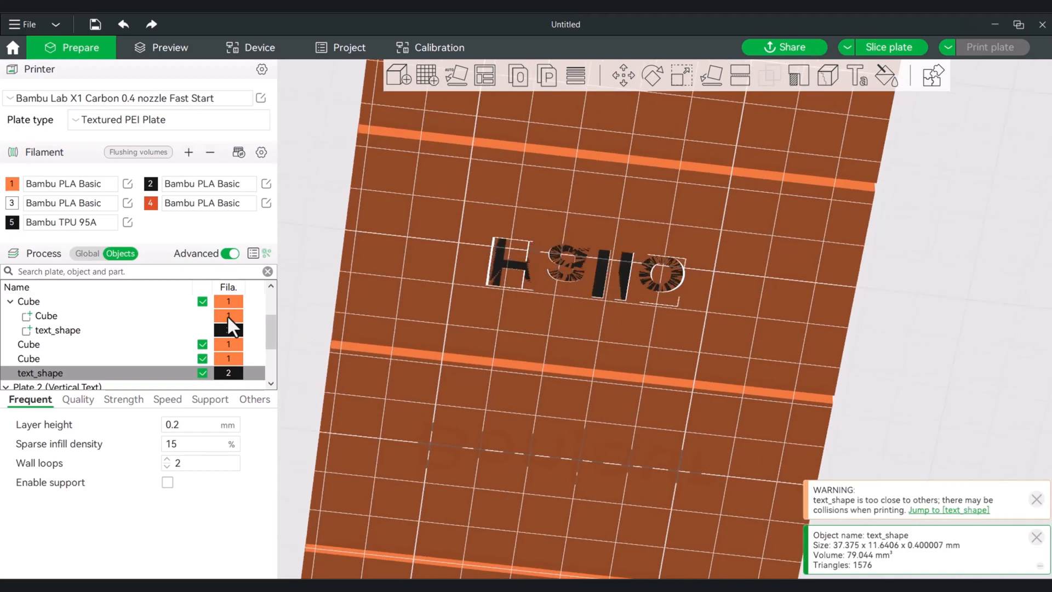
Step: Select the third cube and the Hallo text object together and assemble them into one object
scroll(226, 315, down, 2)
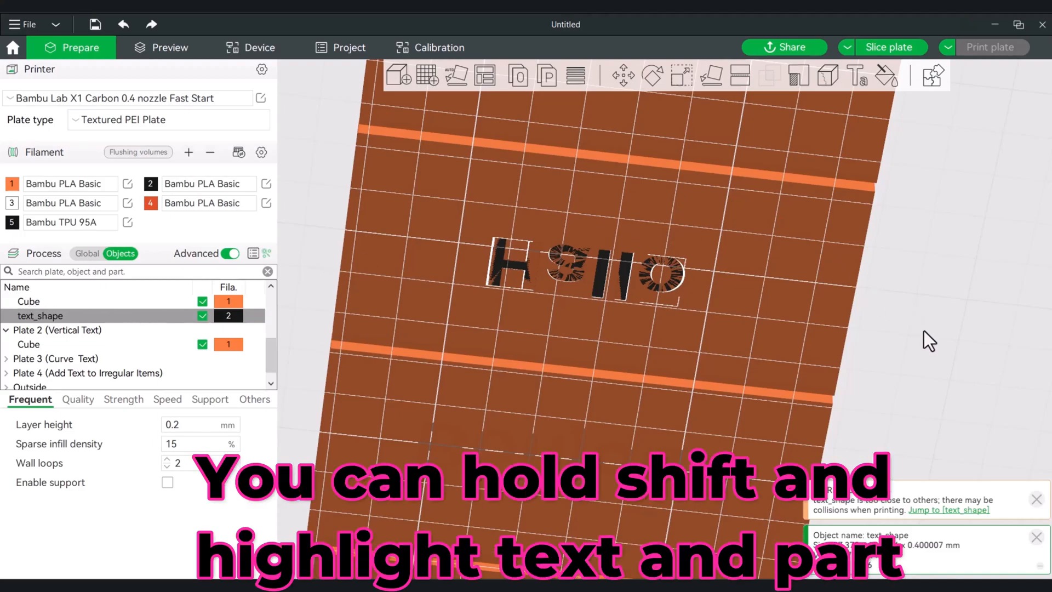
shift+drag(924, 330, 619, 229)
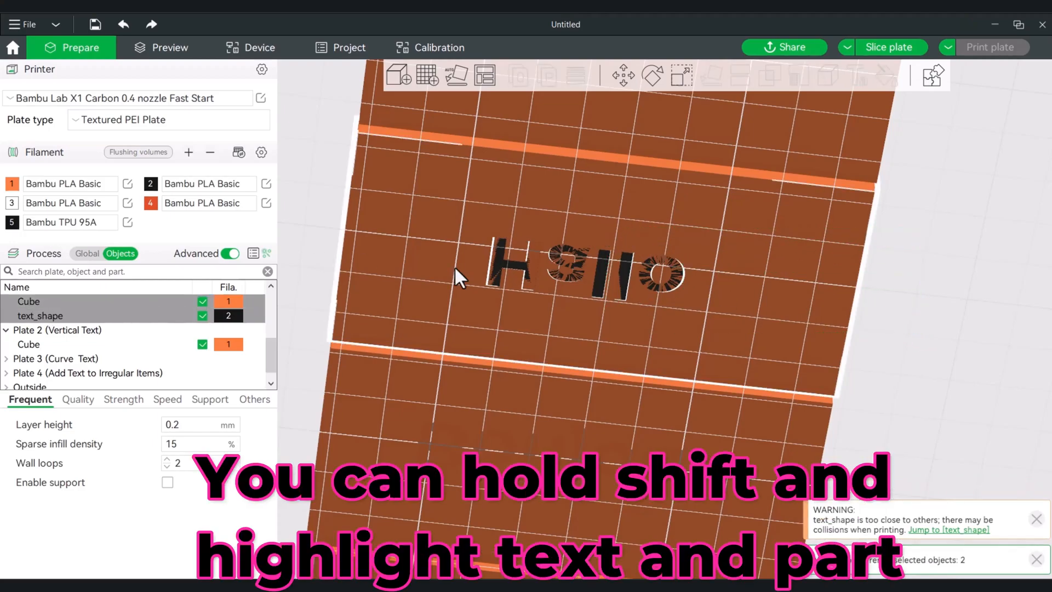
click(28, 302)
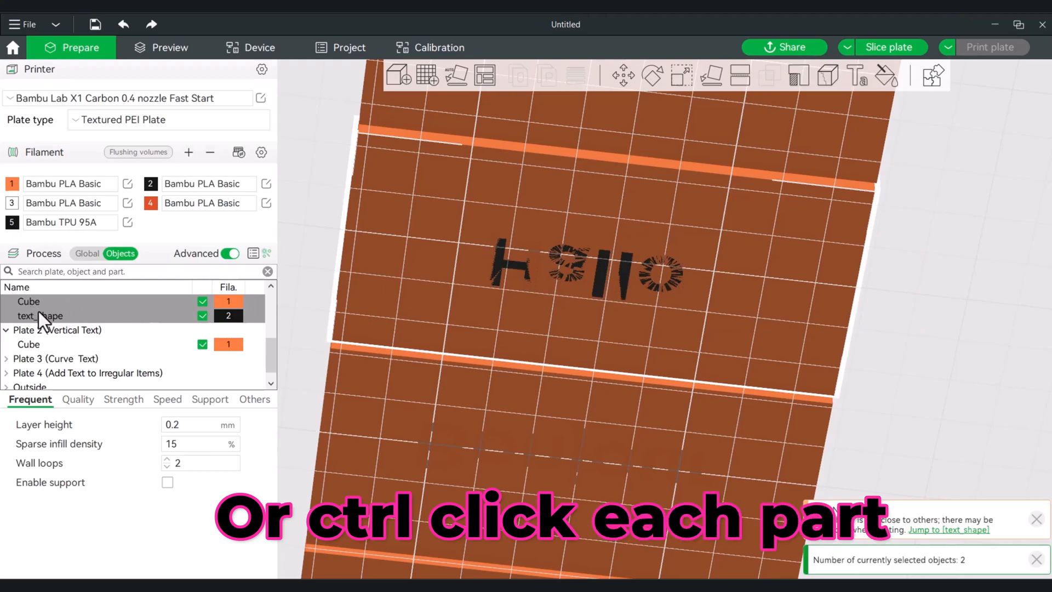
ctrl+click(41, 316)
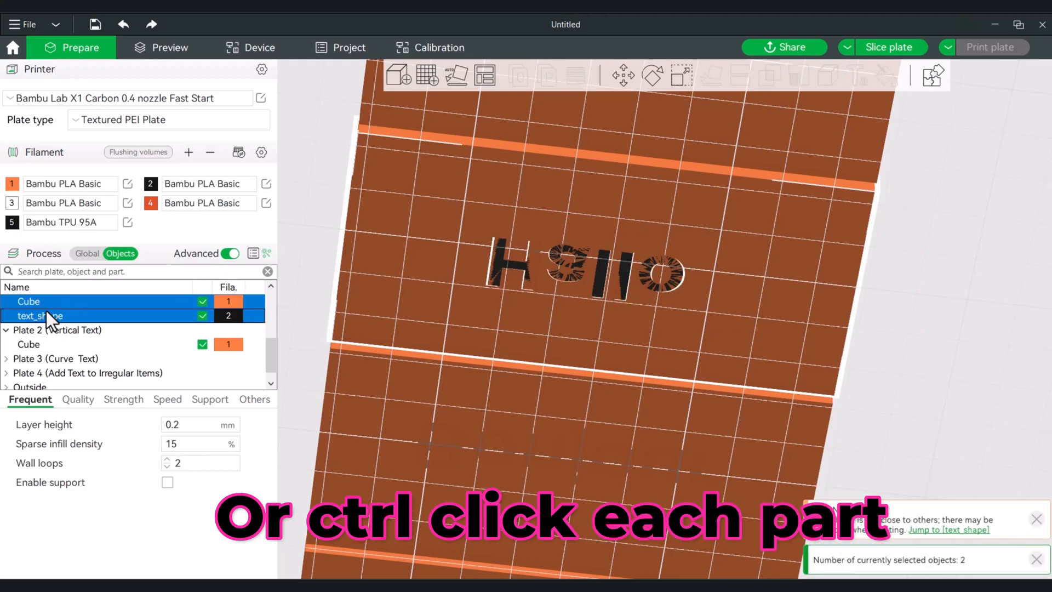
right_click(56, 317)
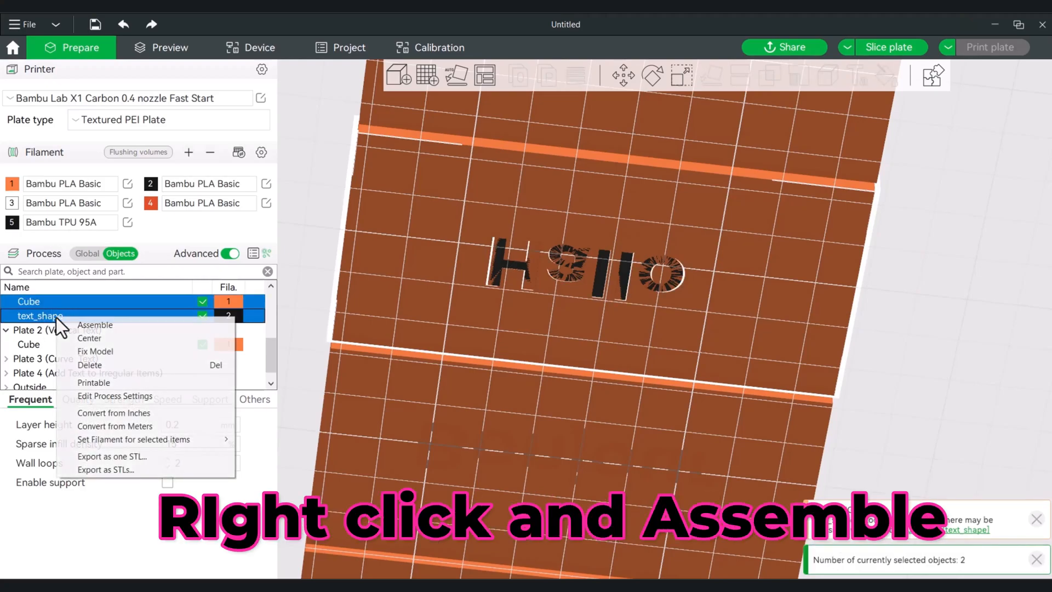
click(120, 323)
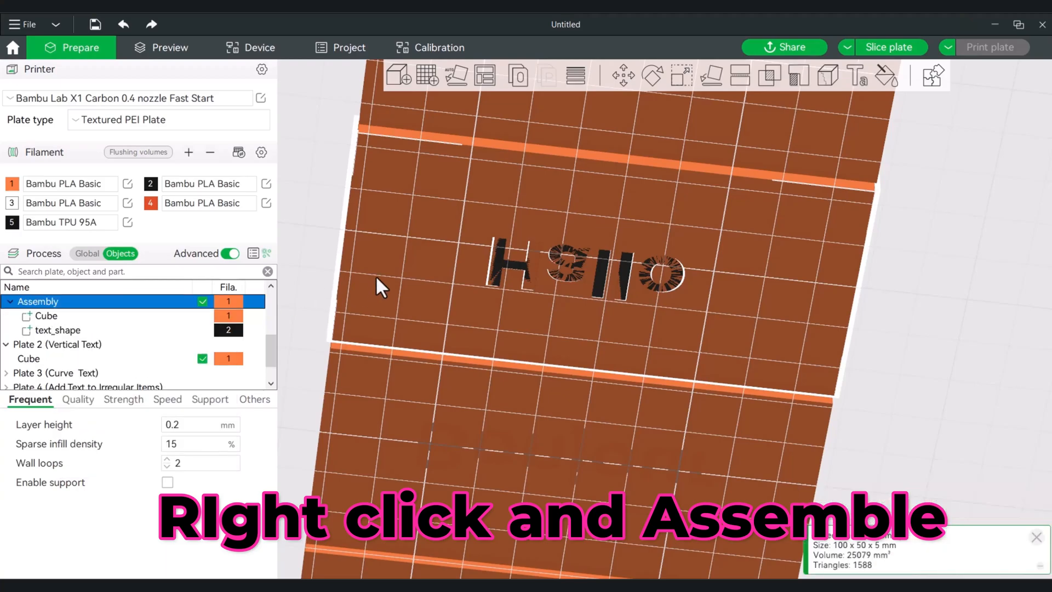
Step: Slice the plate to check the underside text, return to preparation and rotate the Hallo text shape 180° about X
click(898, 46)
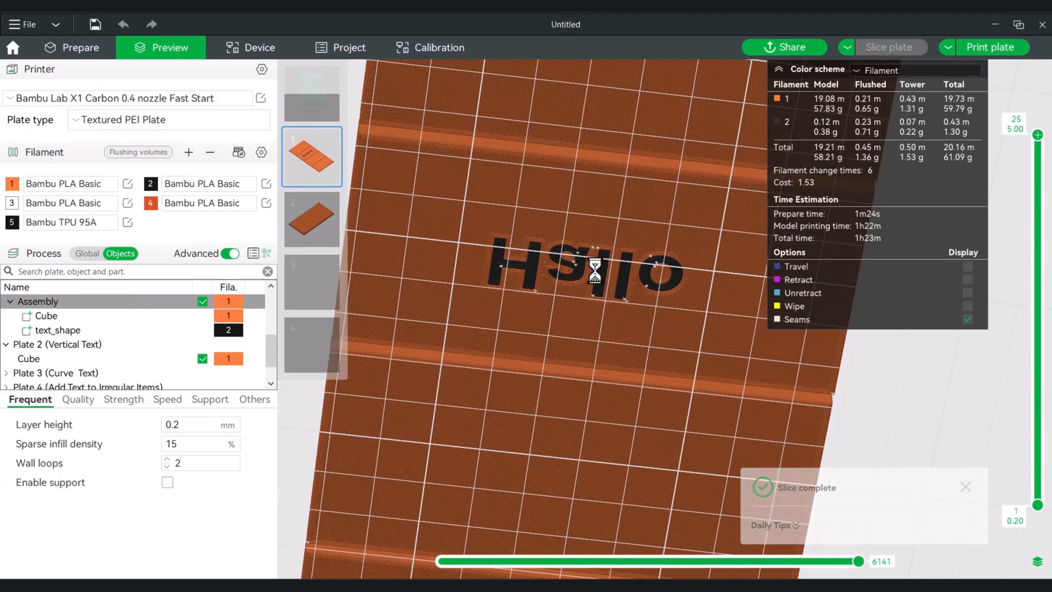
click(94, 49)
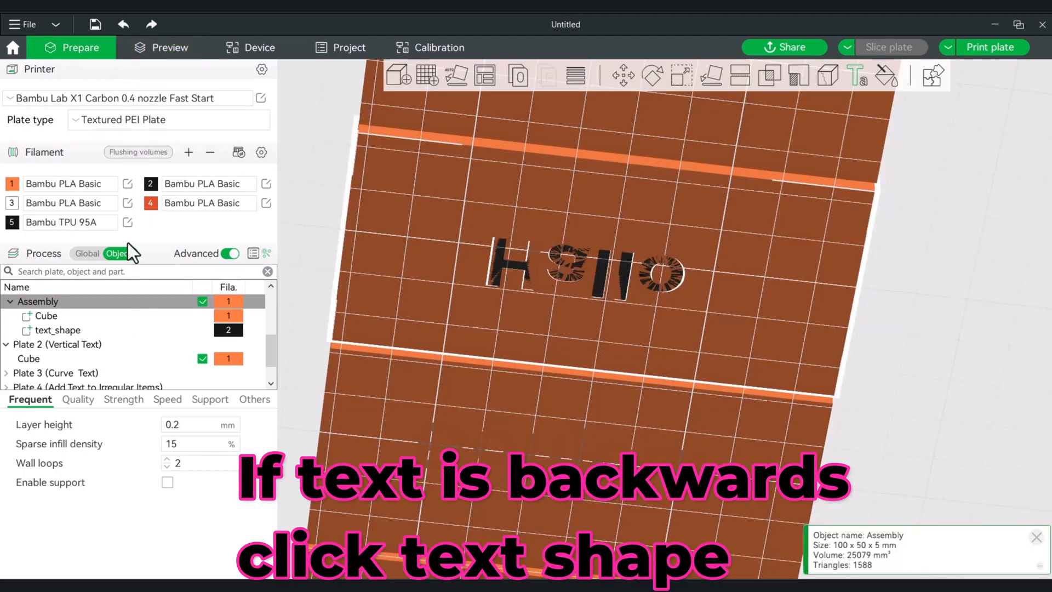
click(67, 331)
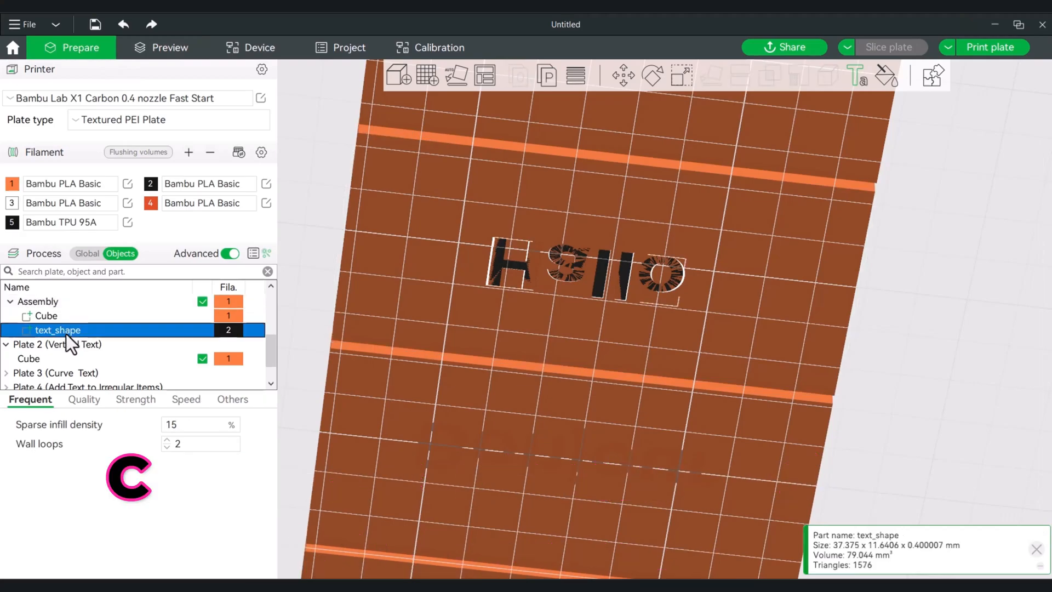
click(652, 74)
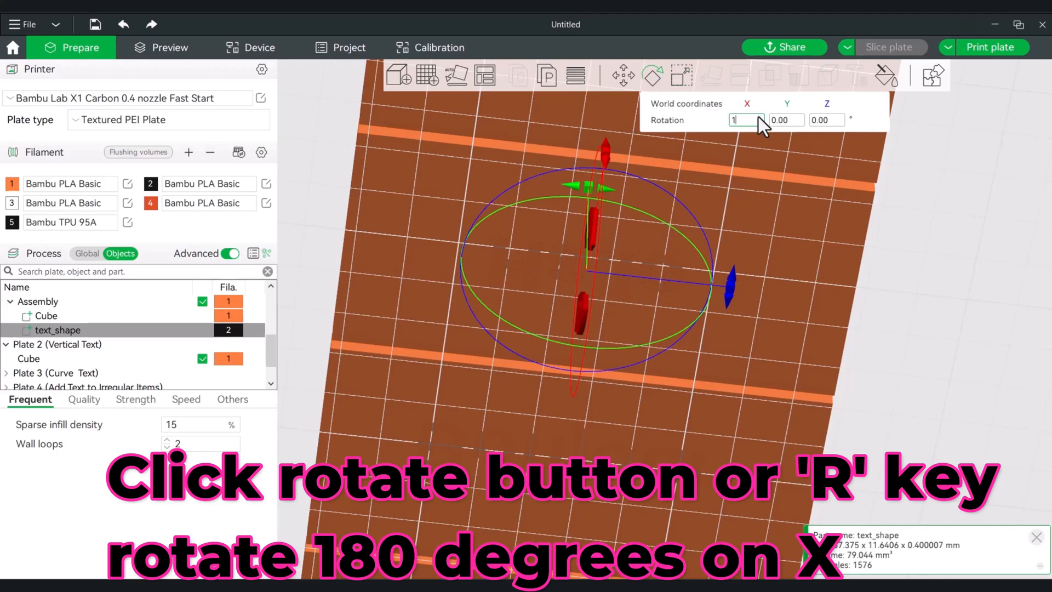
text(180)
key(Return)
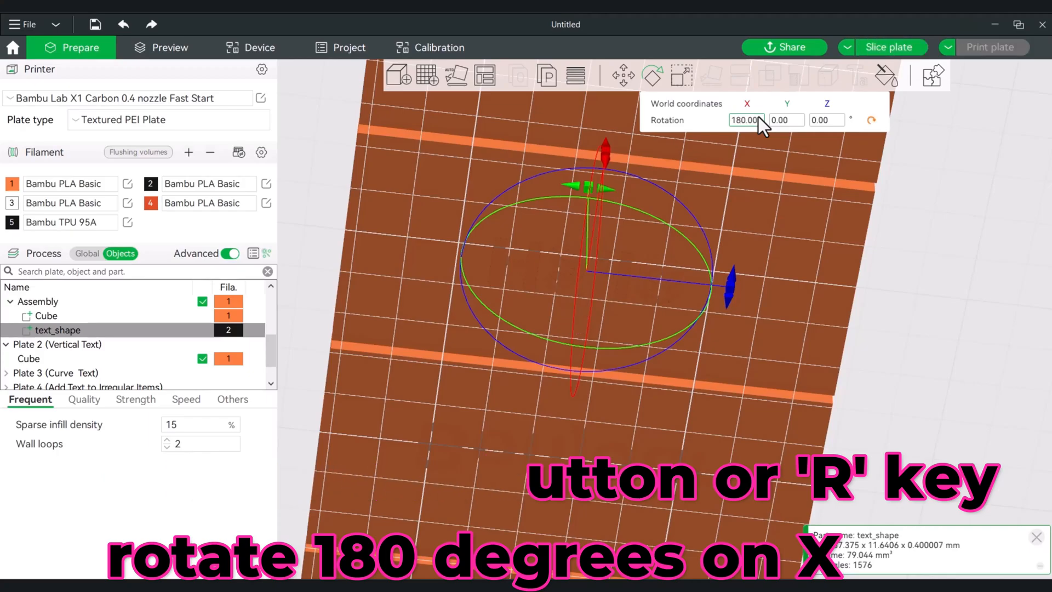
Step: Slice the plate again, inspect the cubes' top faces in the sliced preview, and return to model preparation
click(889, 47)
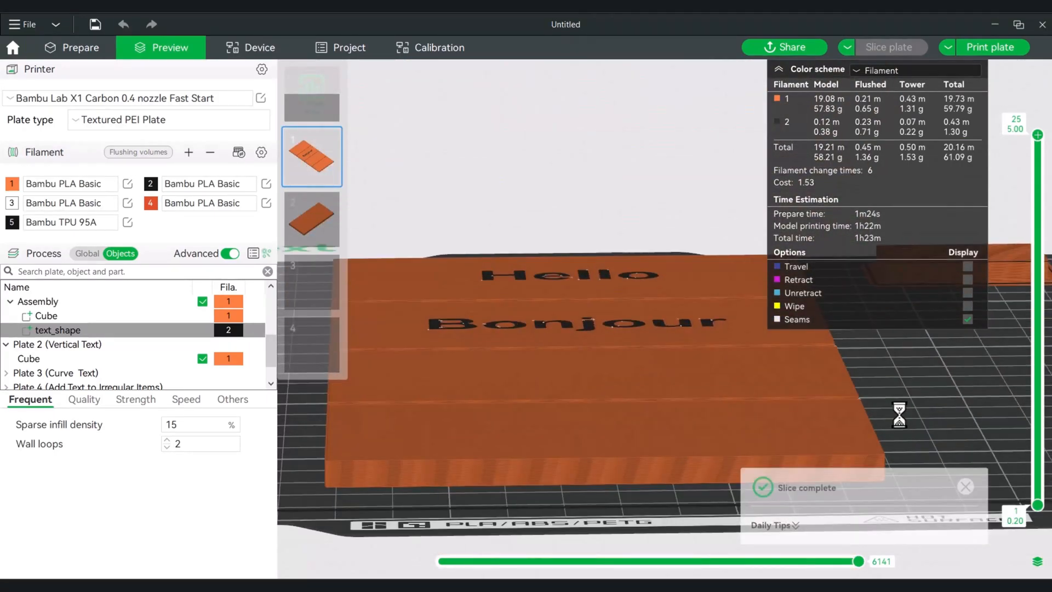
scroll(560, 306, down, 2)
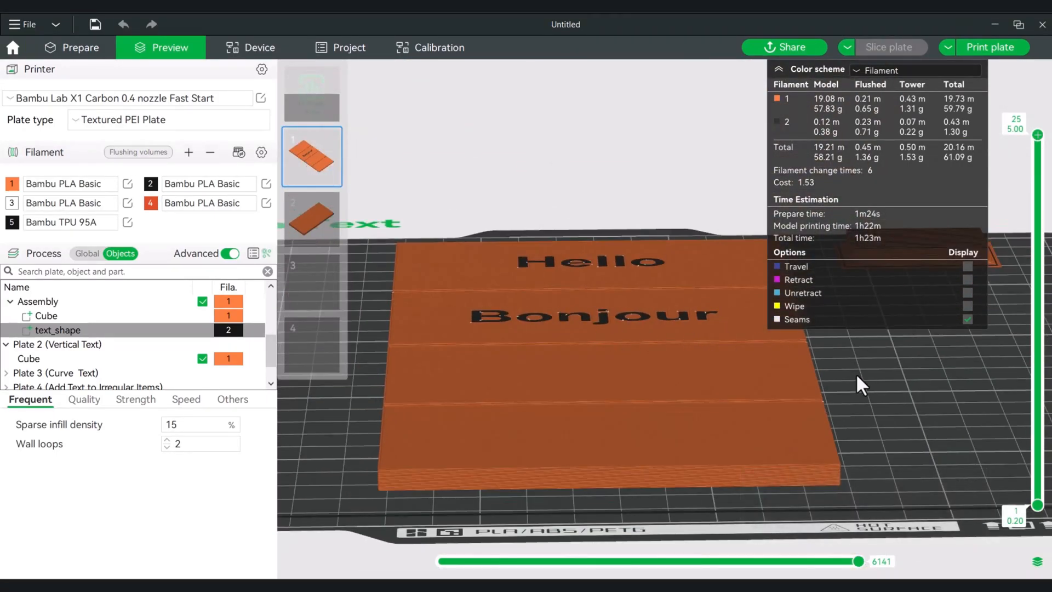
drag(856, 375, 818, 417)
right_drag(813, 351, 780, 272)
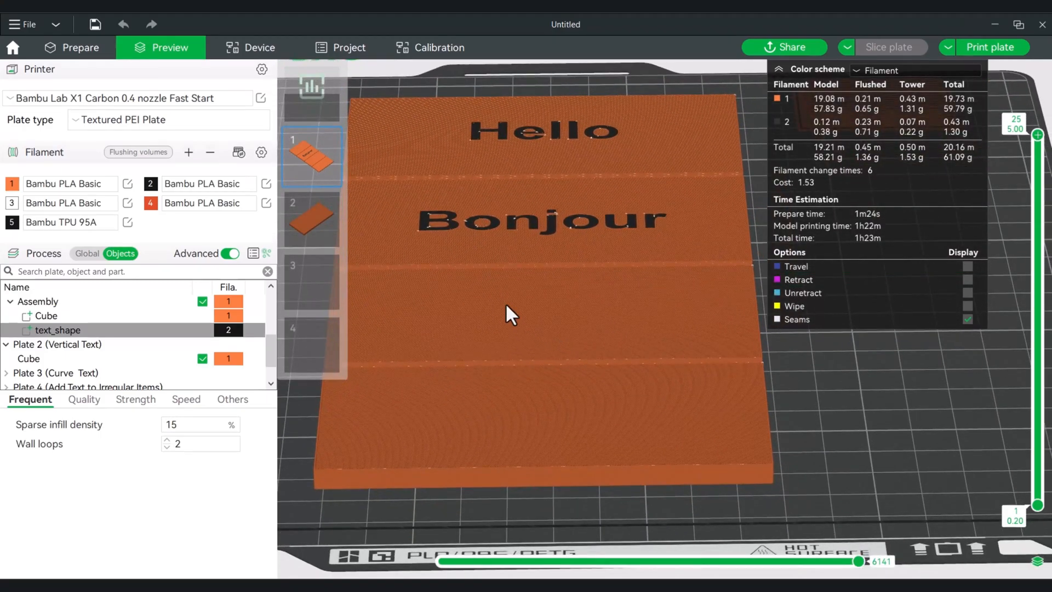
click(82, 47)
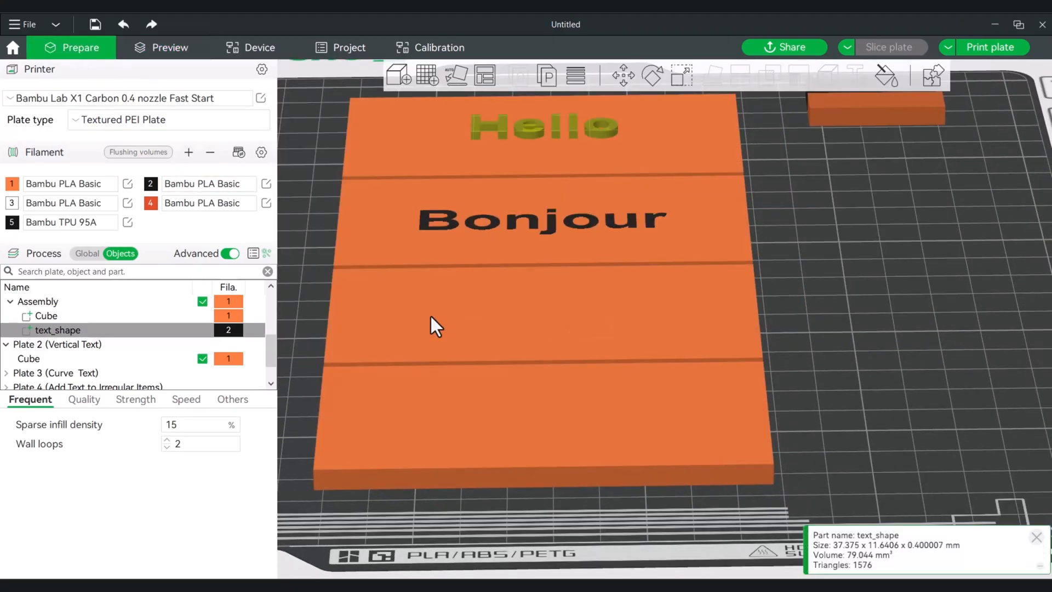
Step: Place the text "Hola" near the centre of the fourth cube and set its thickness to 0.4 mm
click(505, 437)
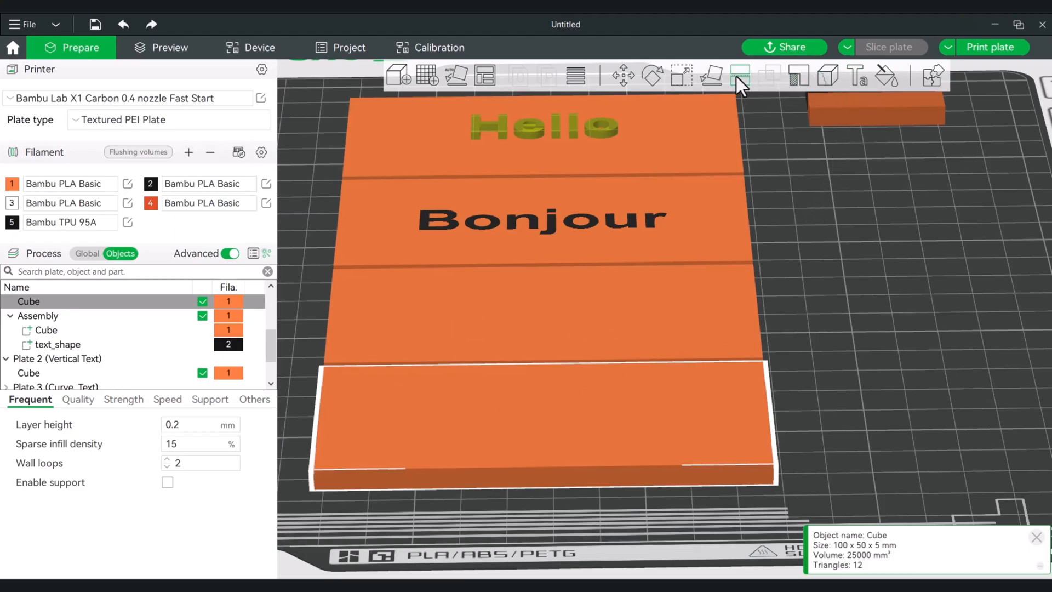
click(853, 75)
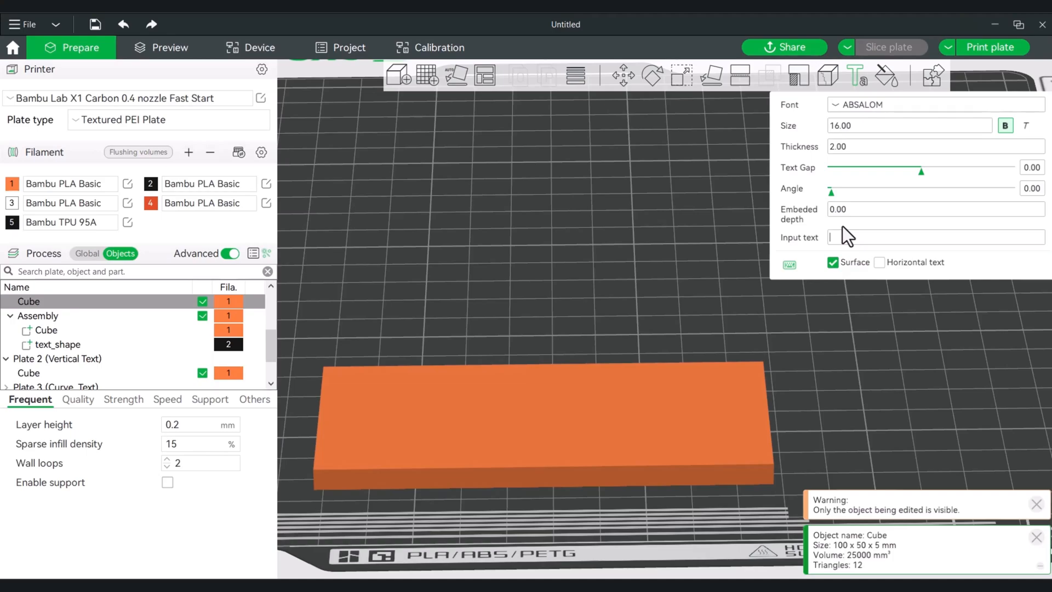
text(Hola)
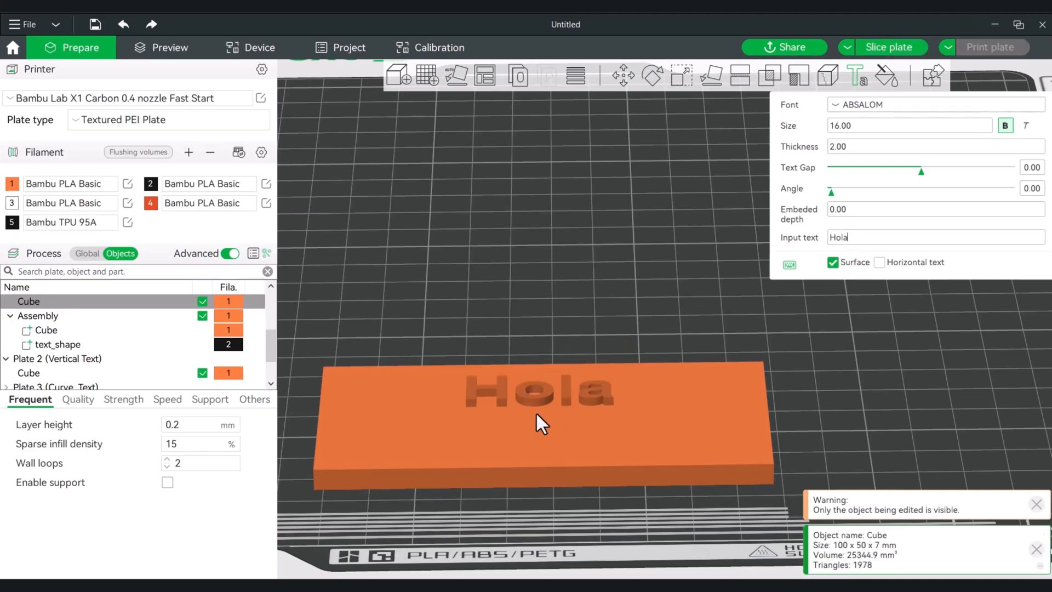
click(537, 412)
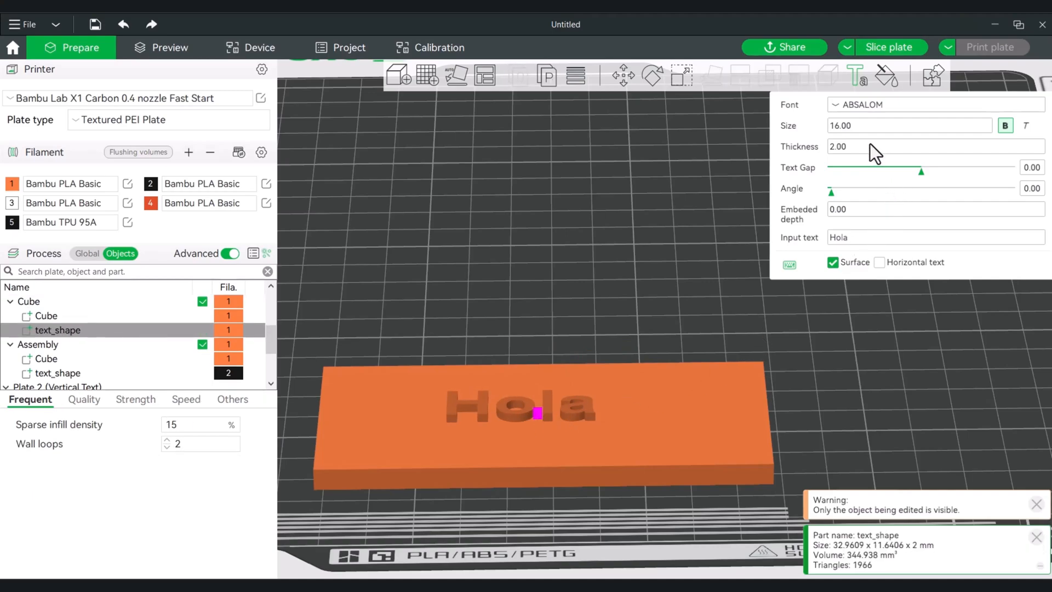
text(.4)
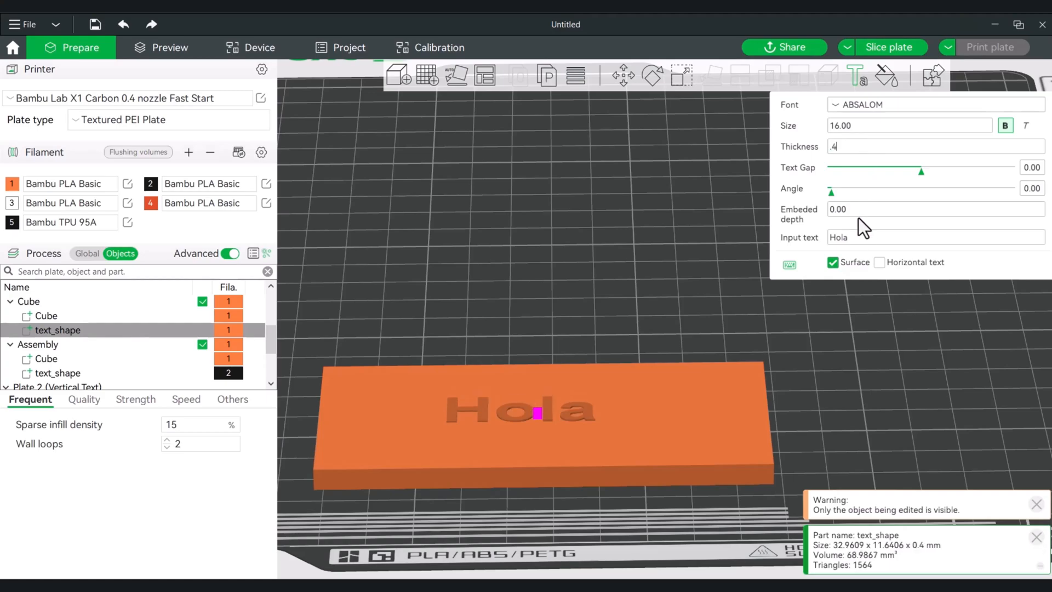
click(811, 346)
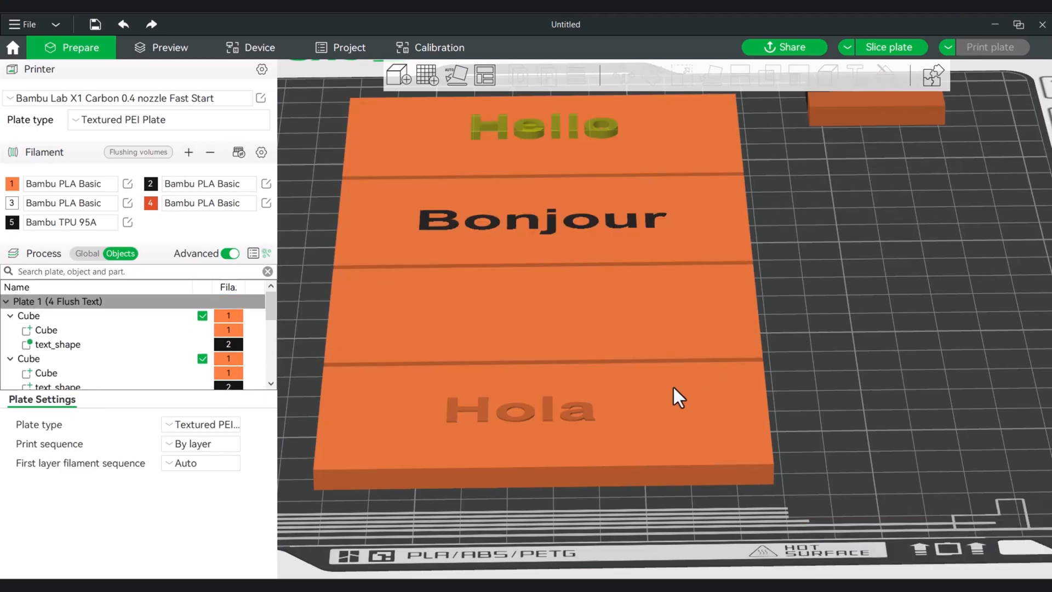
scroll(215, 375, down, 1)
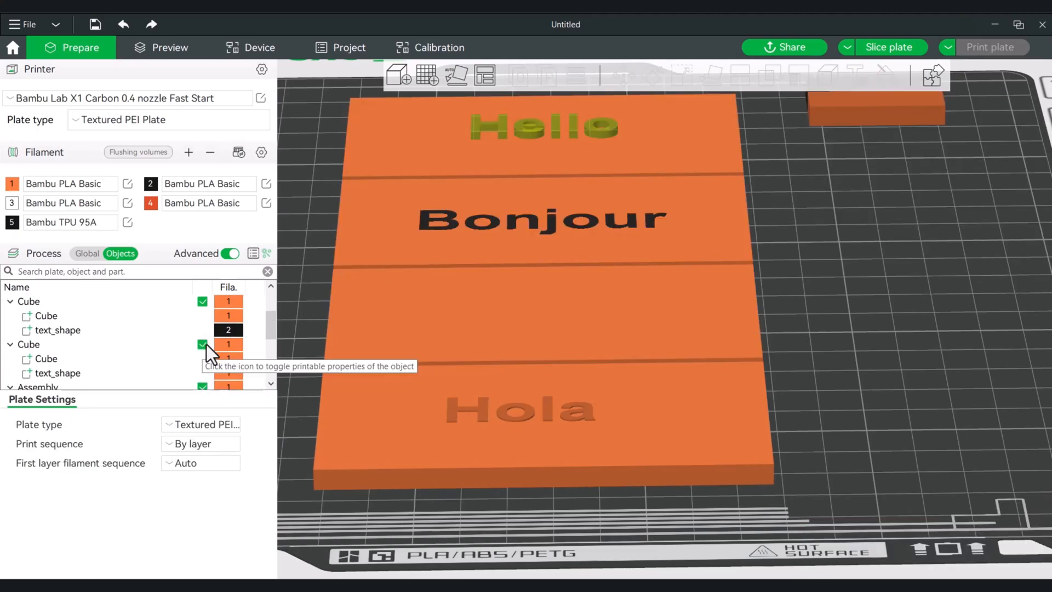
Step: Assign filament 2 to the Hola text shape on the fourth cube
click(382, 406)
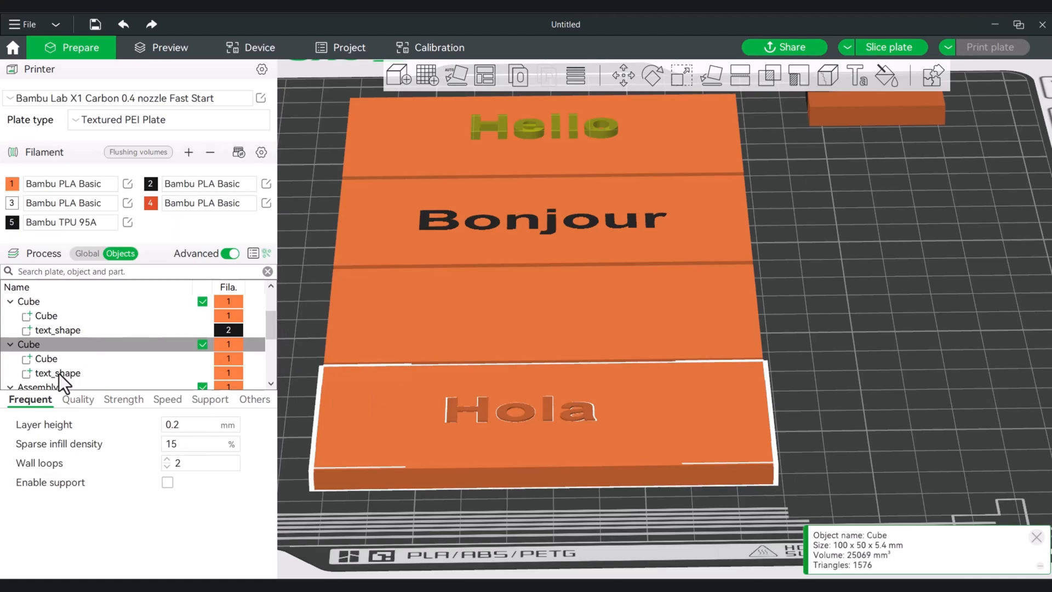
click(107, 373)
key(2)
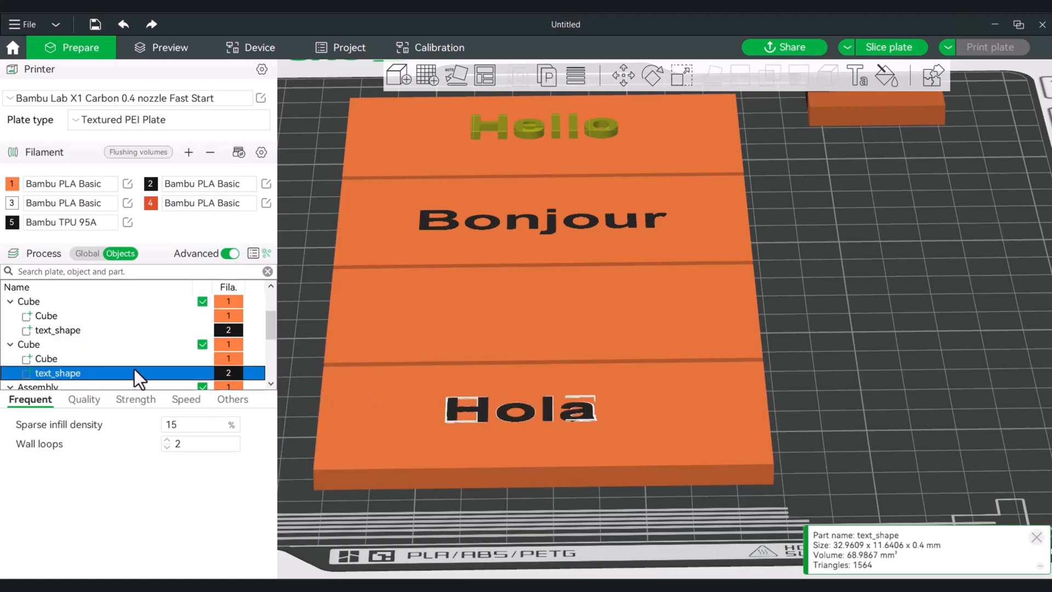
click(811, 323)
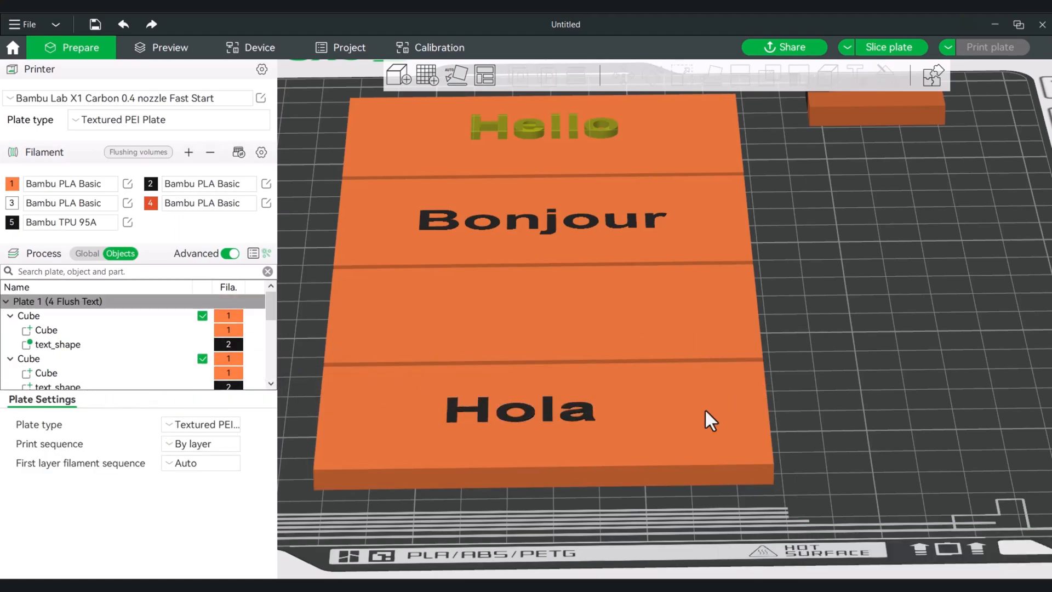
Step: Split the fourth cube with the Hola text into separate objects
right_click(705, 410)
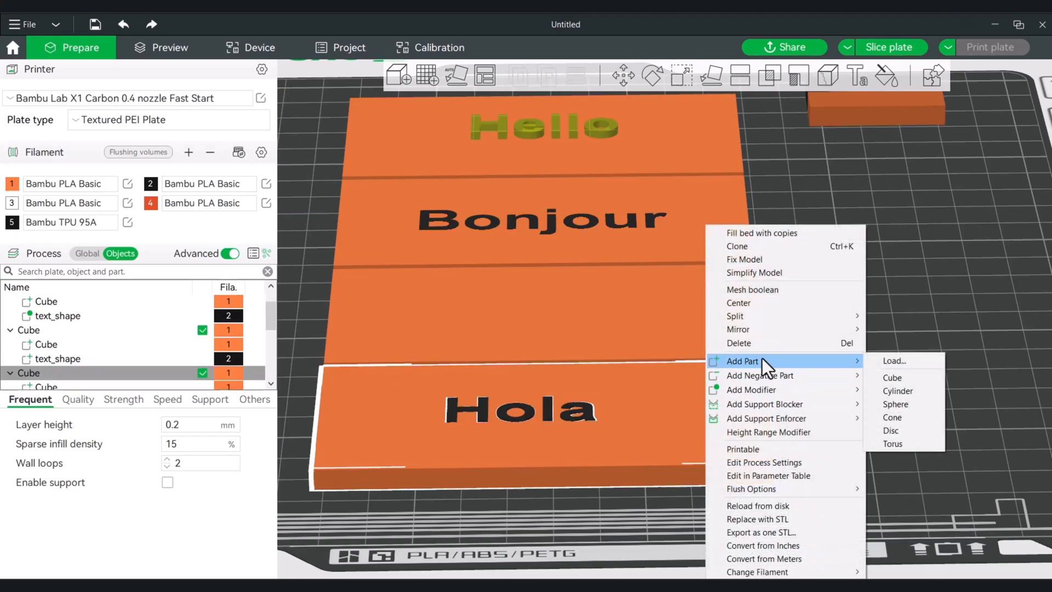
mouse_move(765, 316)
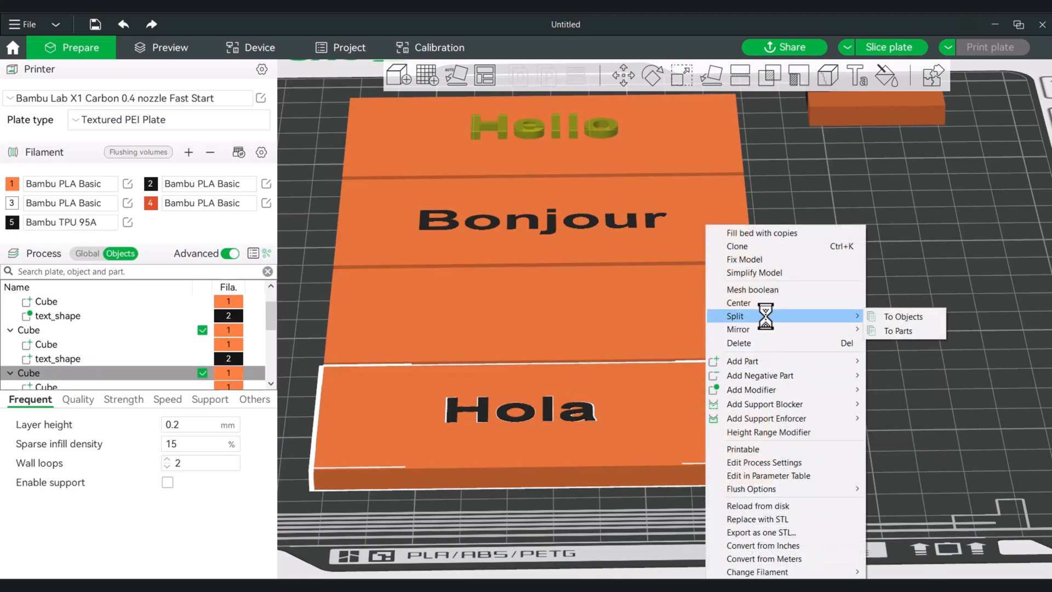
click(893, 318)
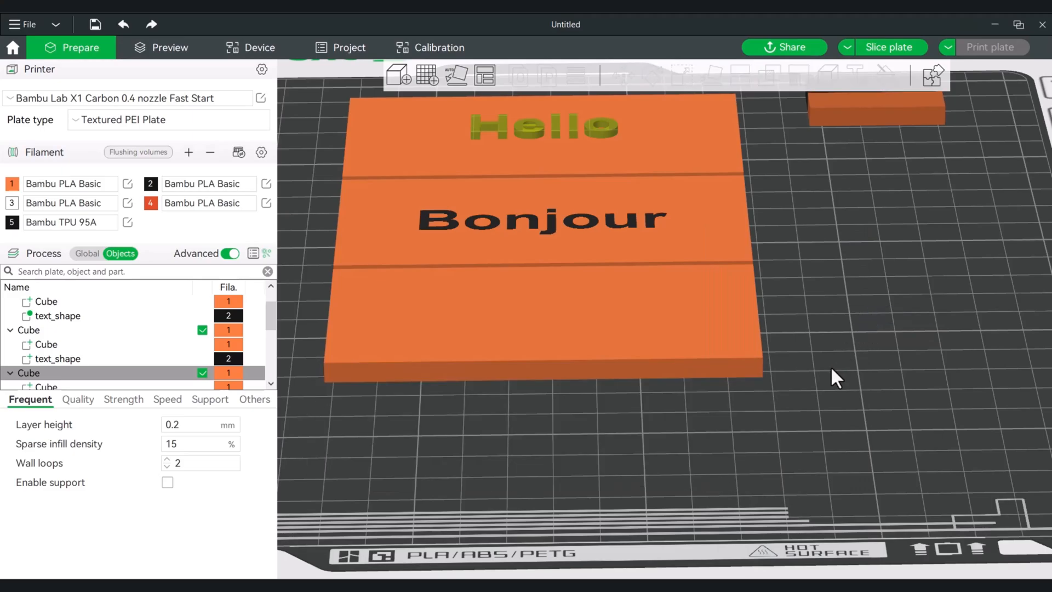
Step: Rotate the separated Hola text shape 180° about X on the underside of the fourth cube
drag(843, 386, 840, 339)
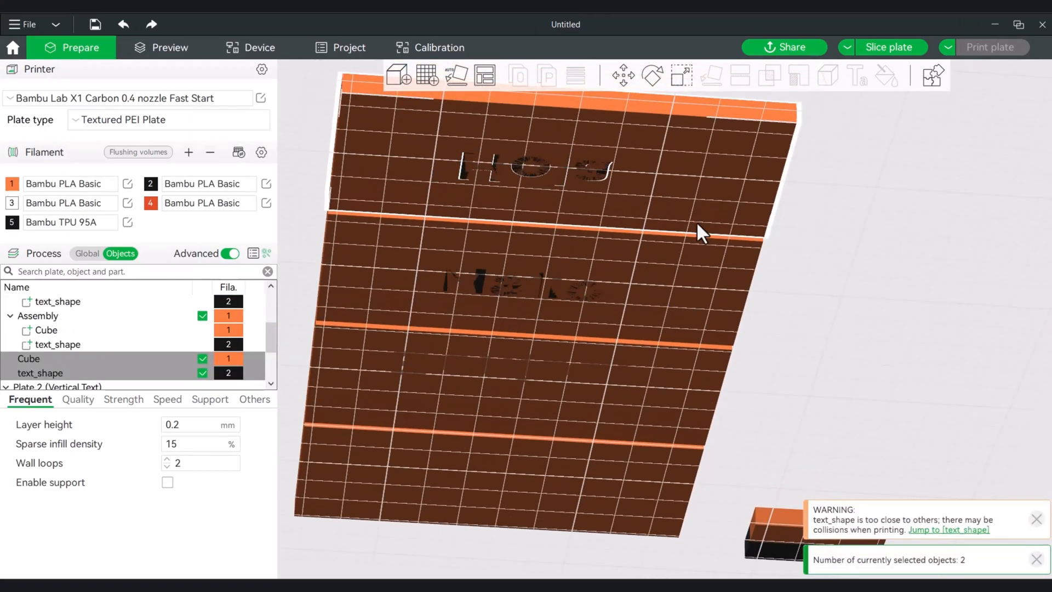
click(36, 374)
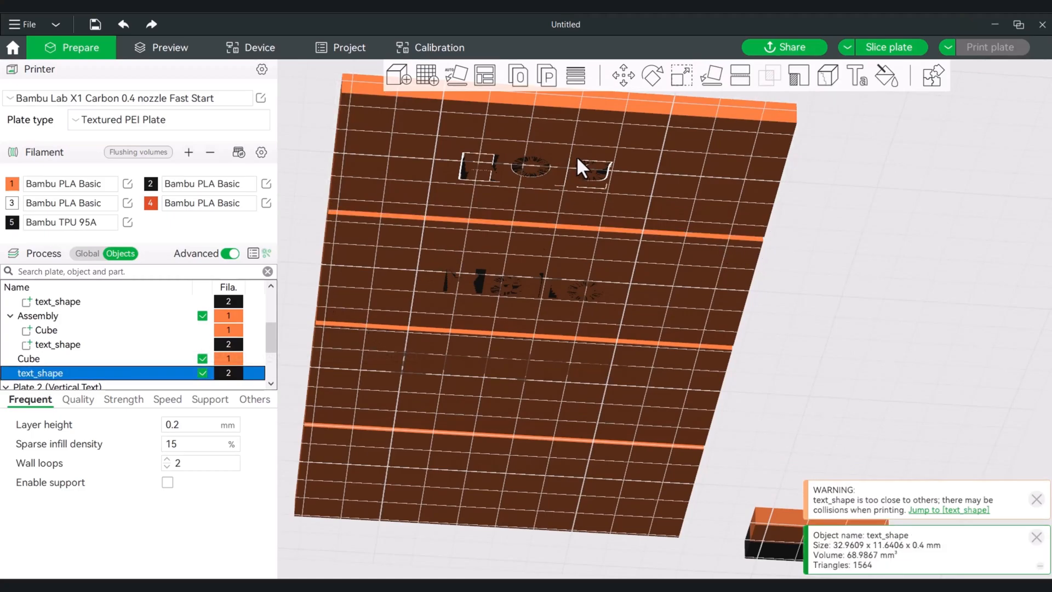
click(659, 76)
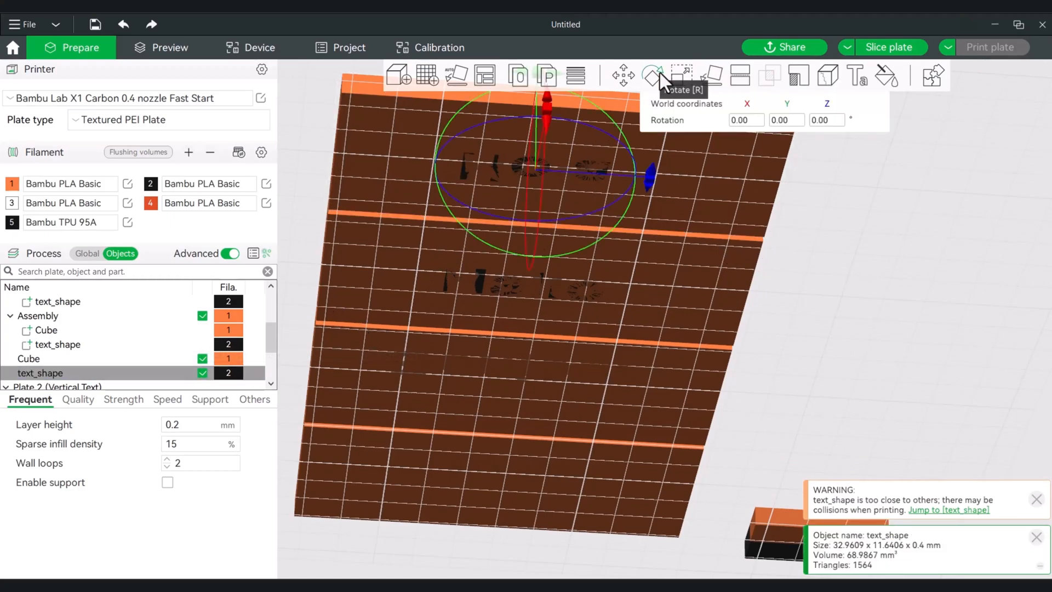
click(751, 120)
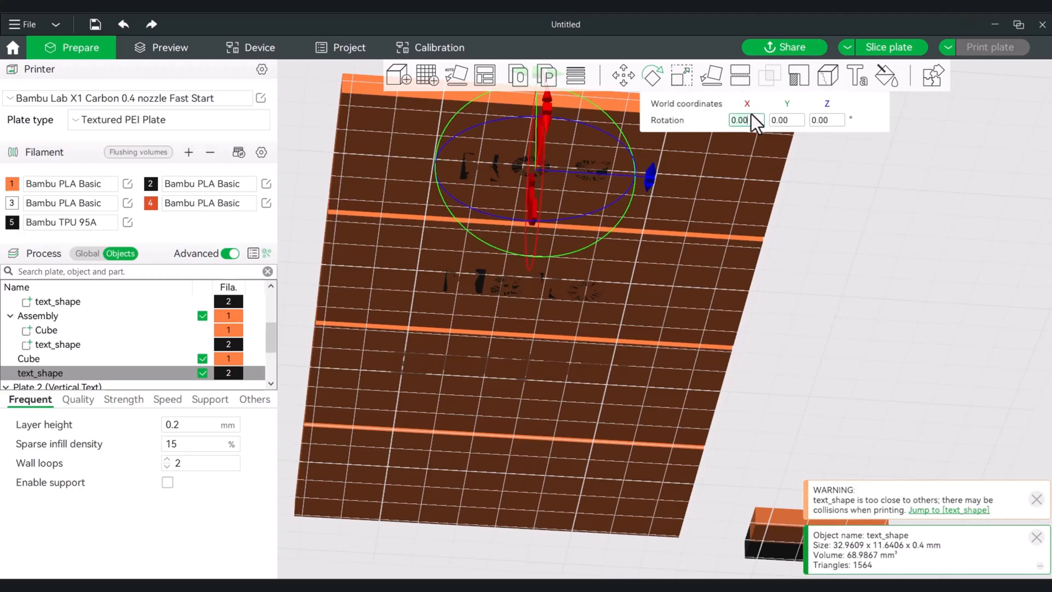
key(Return)
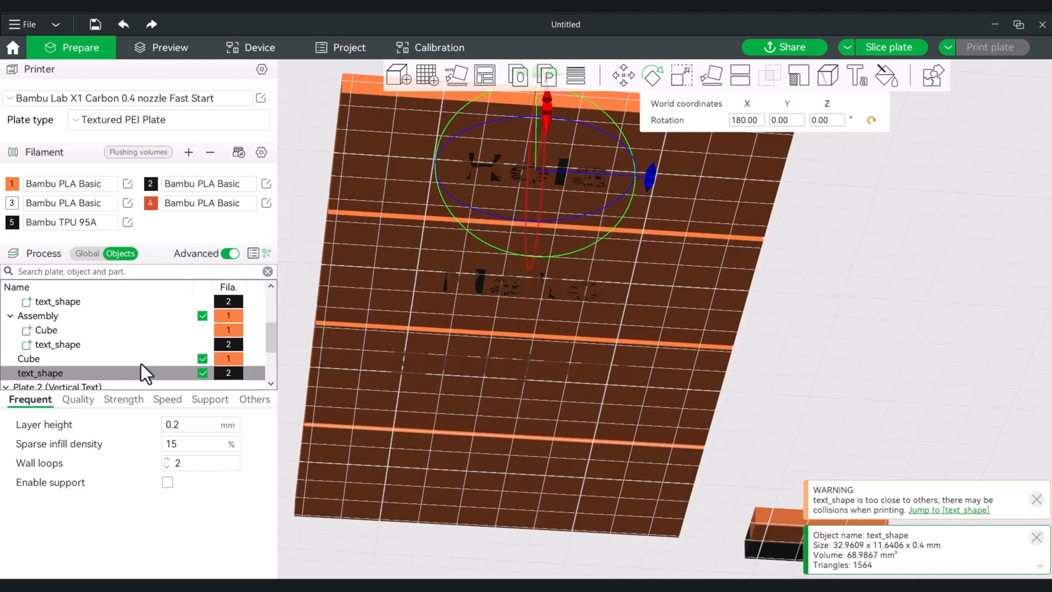
Step: Select the fourth cube together with the Hola text shape and assemble them into one object
scroll(140, 363, down, 2)
scroll(140, 363, up, 2)
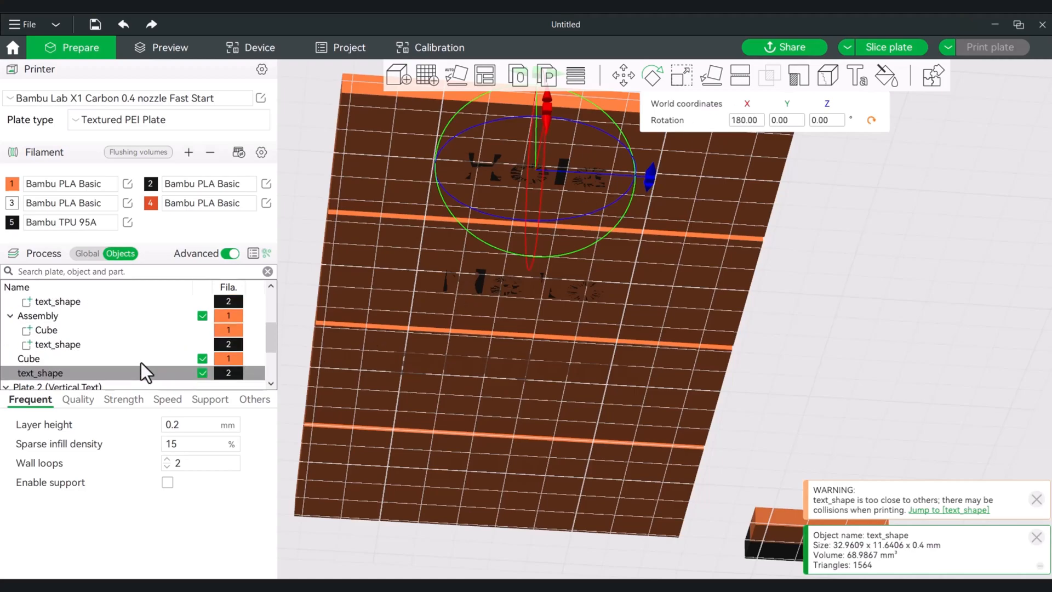
ctrl+click(46, 362)
right_click(33, 359)
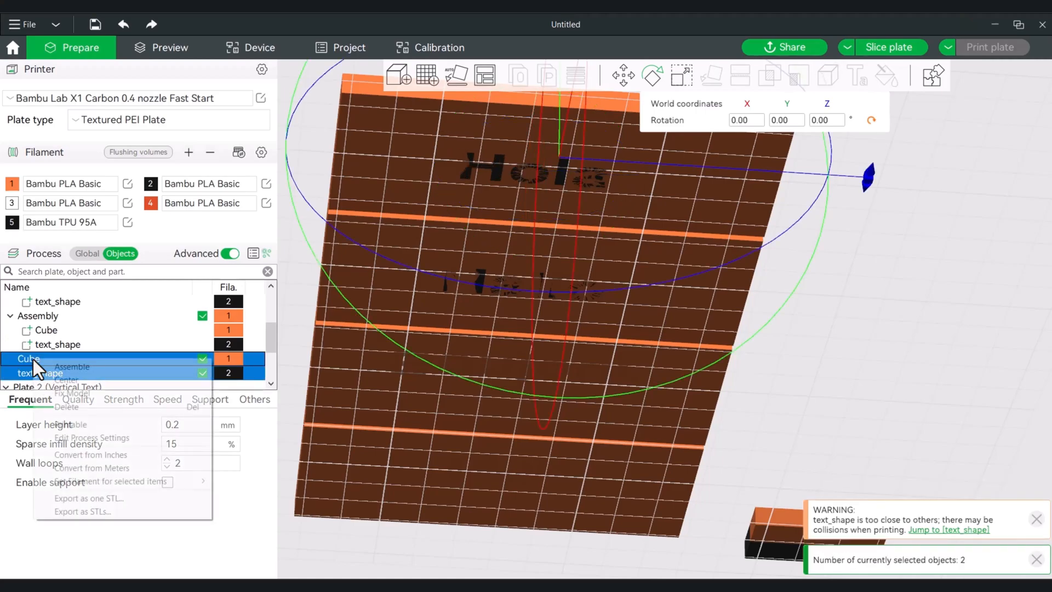
click(80, 365)
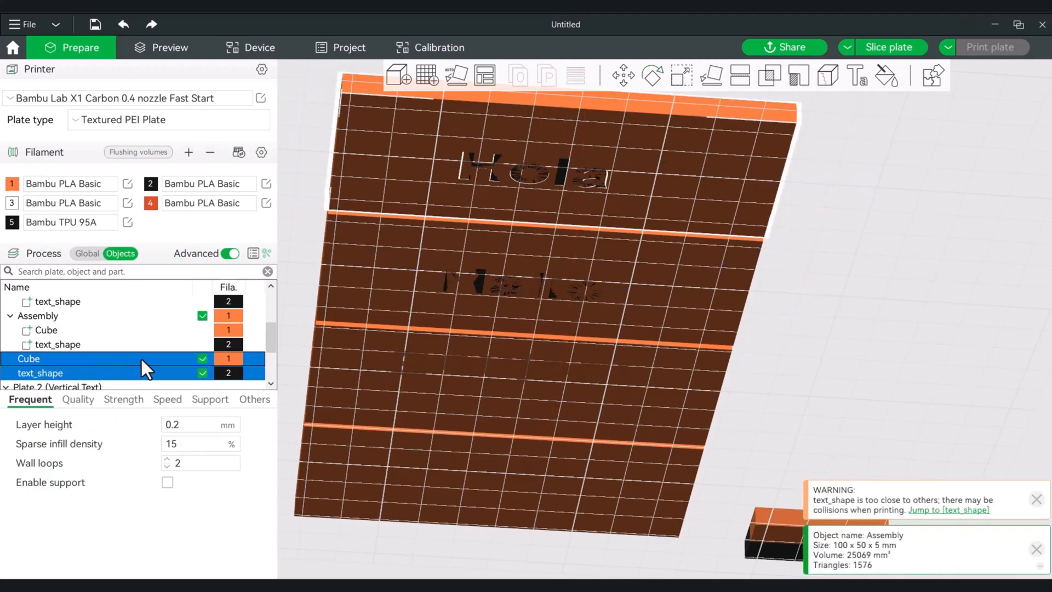
Step: Reorder the Hola assembly so the text shape comes before the Cube part, and slice the plate
scroll(100, 363, down, 2)
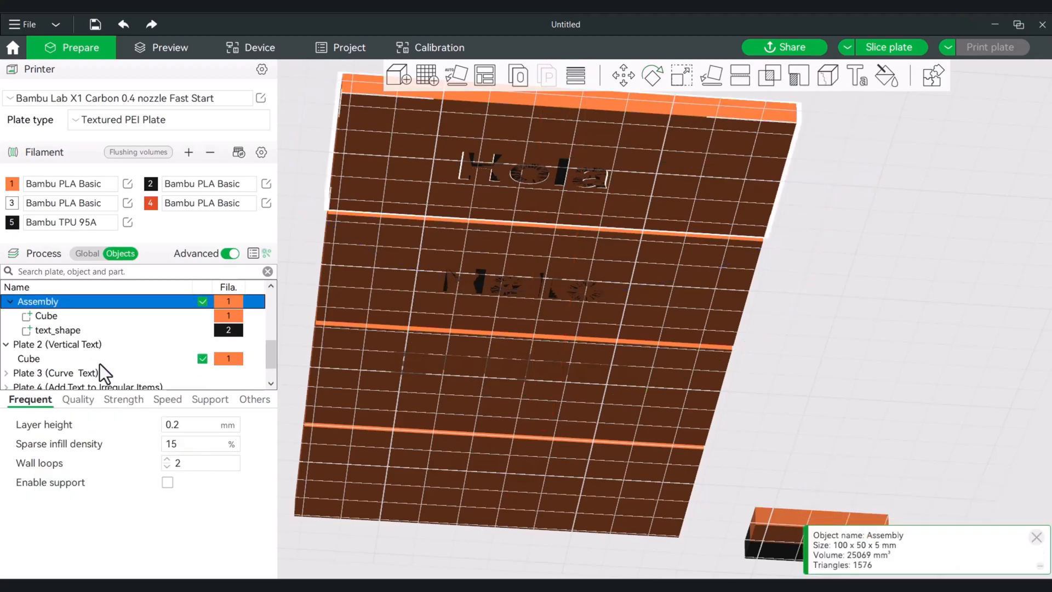
click(65, 330)
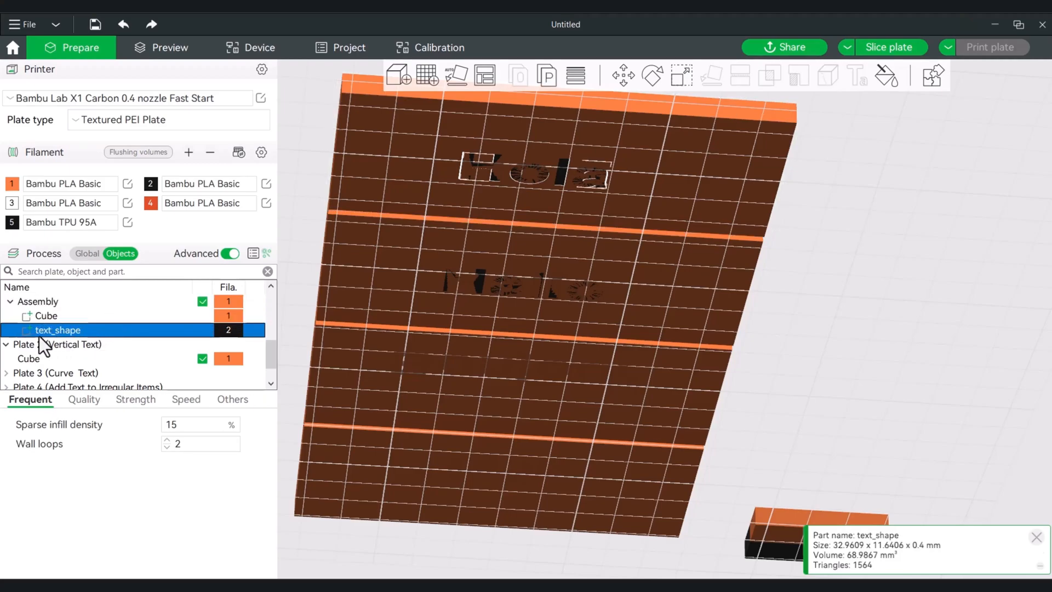
mouse_move(34, 334)
mouse_down()
mouse_move(35, 301)
mouse_move(34, 313)
mouse_up()
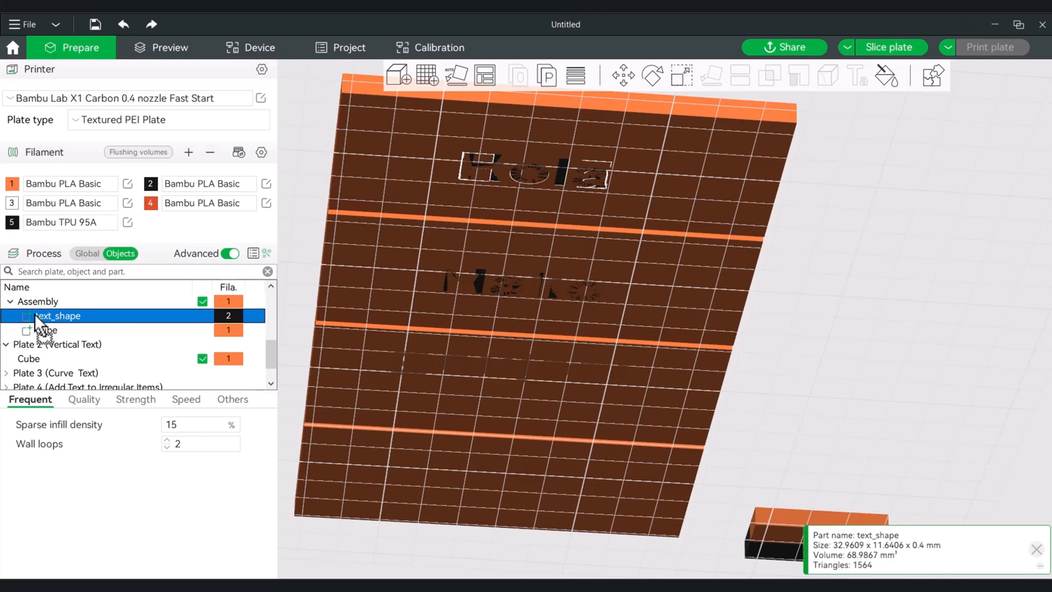
click(884, 46)
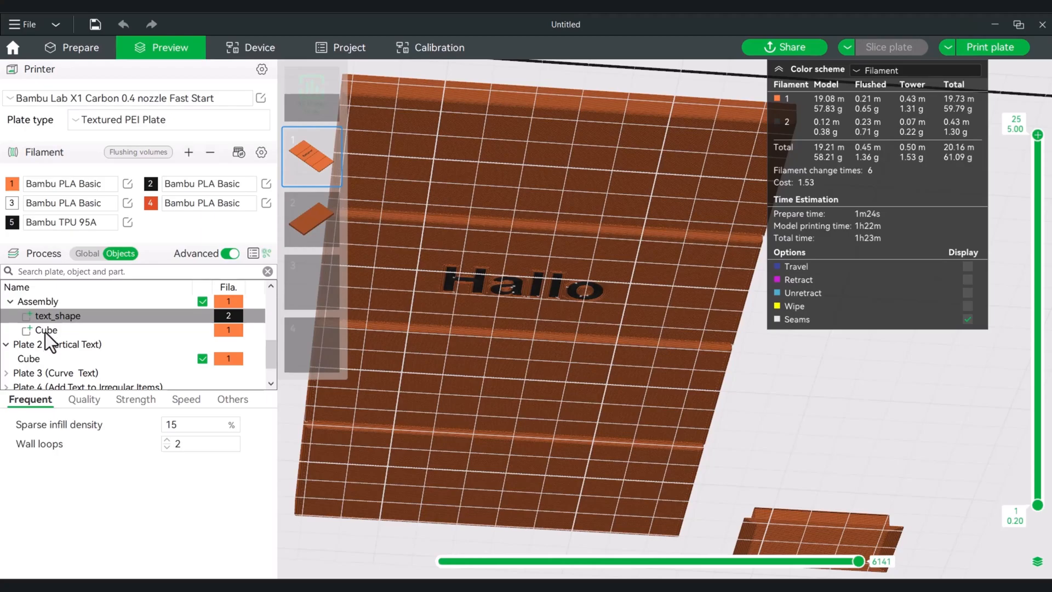
Step: Put the Cube part back before the text shape in the Hola assembly, re-slice the plate and inspect the cubes
drag(44, 332, 45, 314)
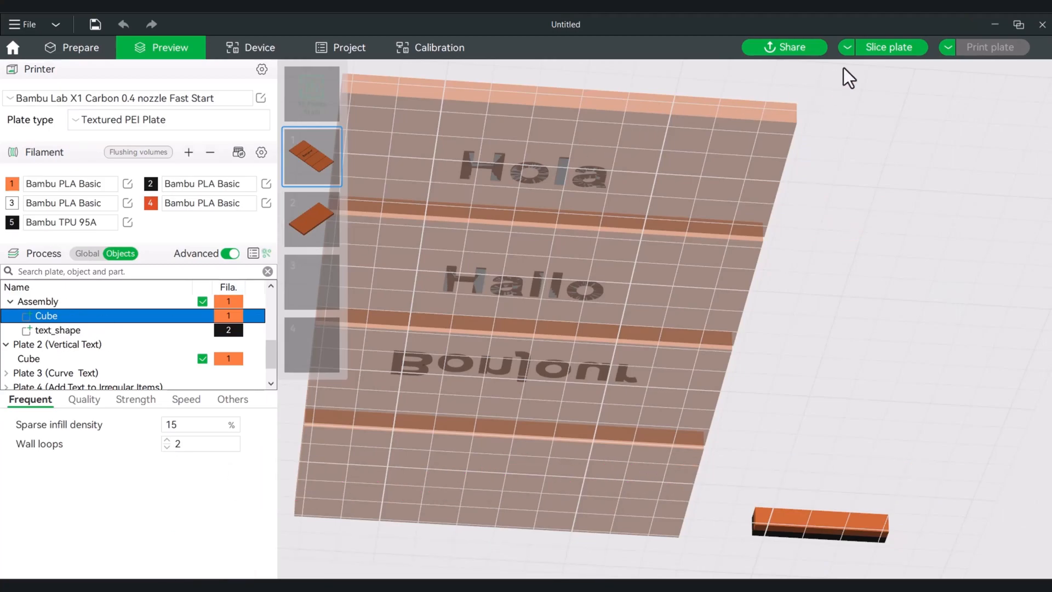
click(884, 47)
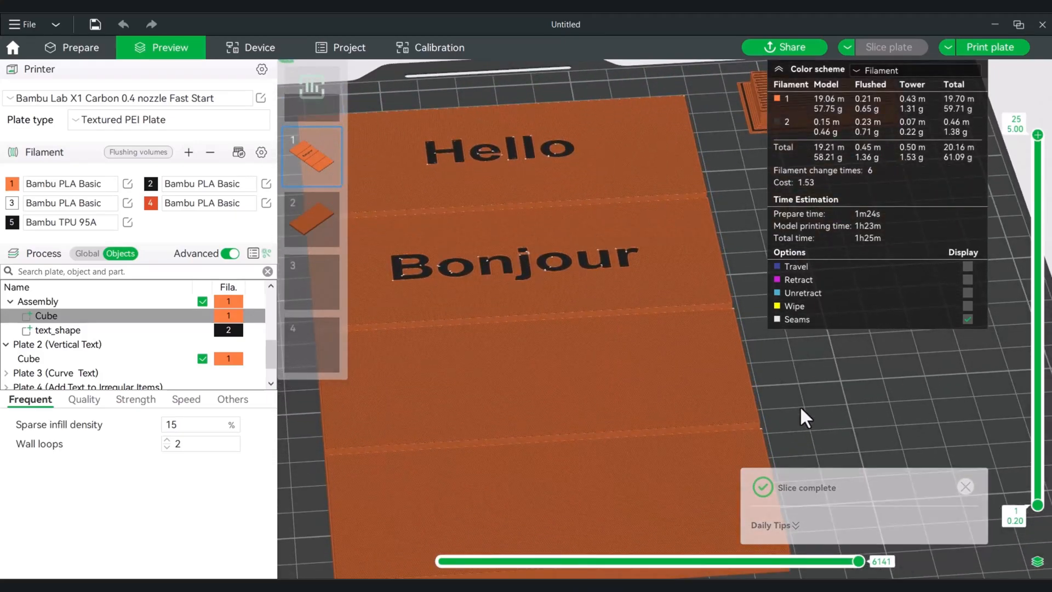
right_drag(807, 395, 827, 434)
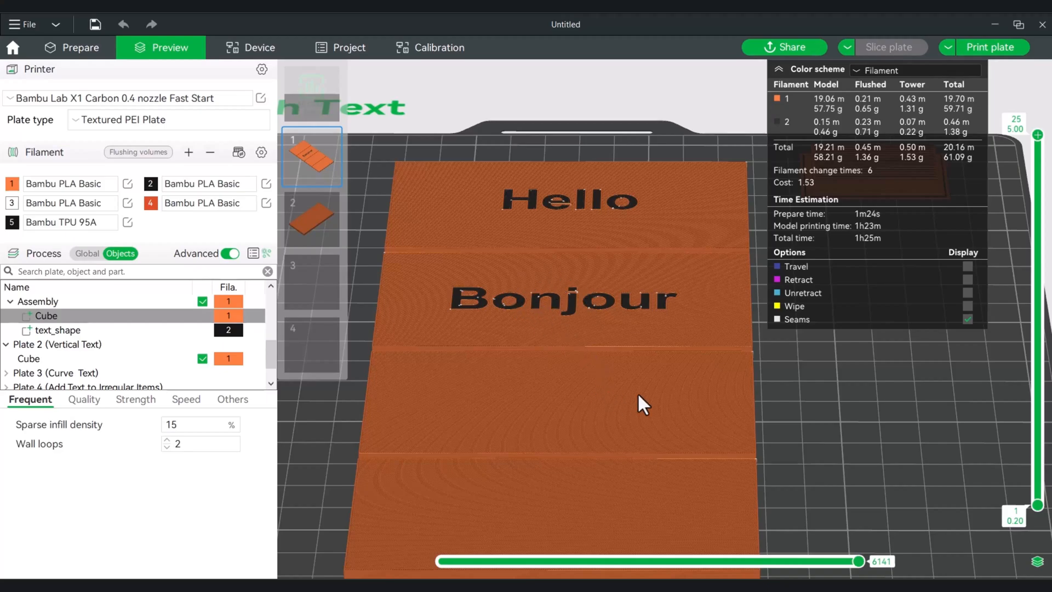
drag(794, 426, 787, 372)
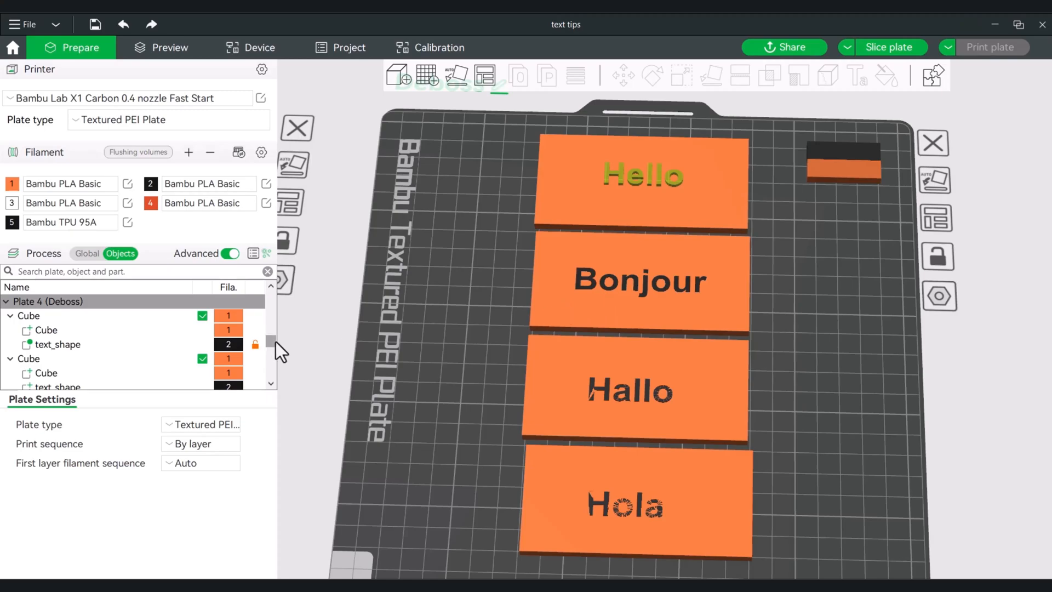
Step: On the Deboss plate, change the Bonjour text shape's type to Negative Part
drag(271, 341, 270, 350)
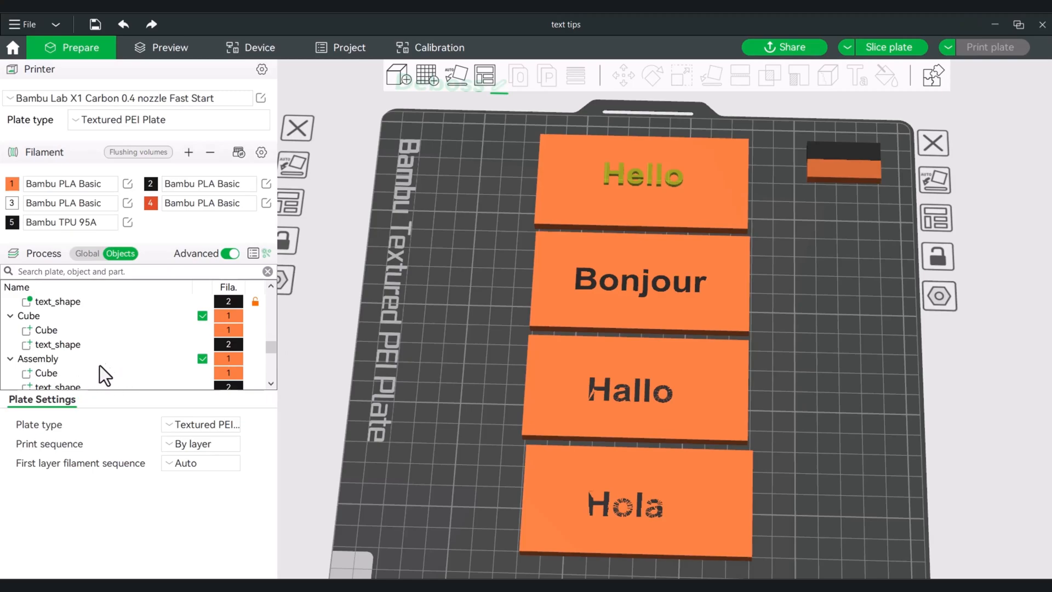
click(563, 301)
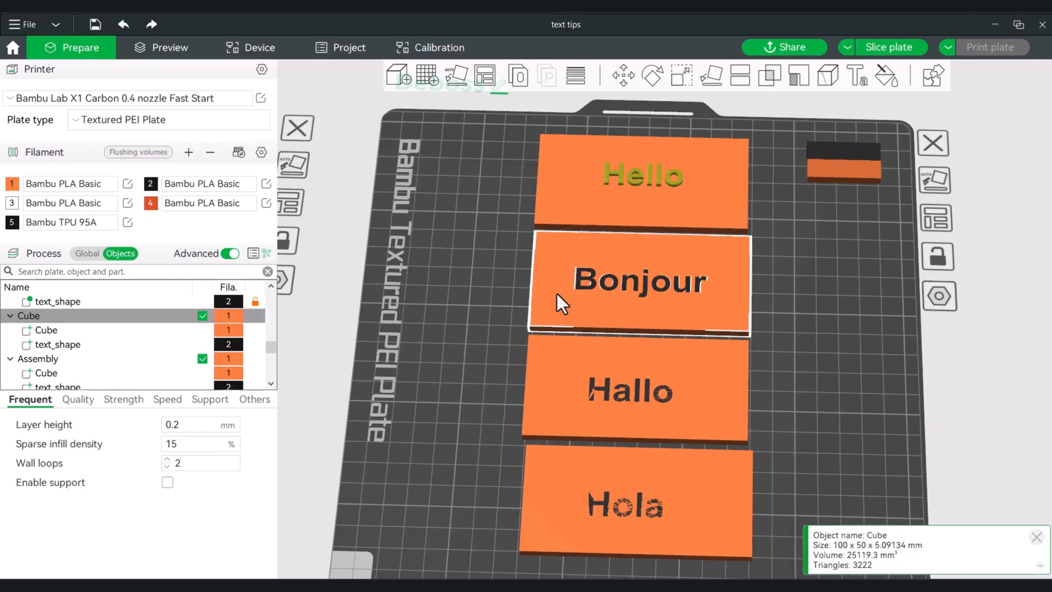
click(69, 344)
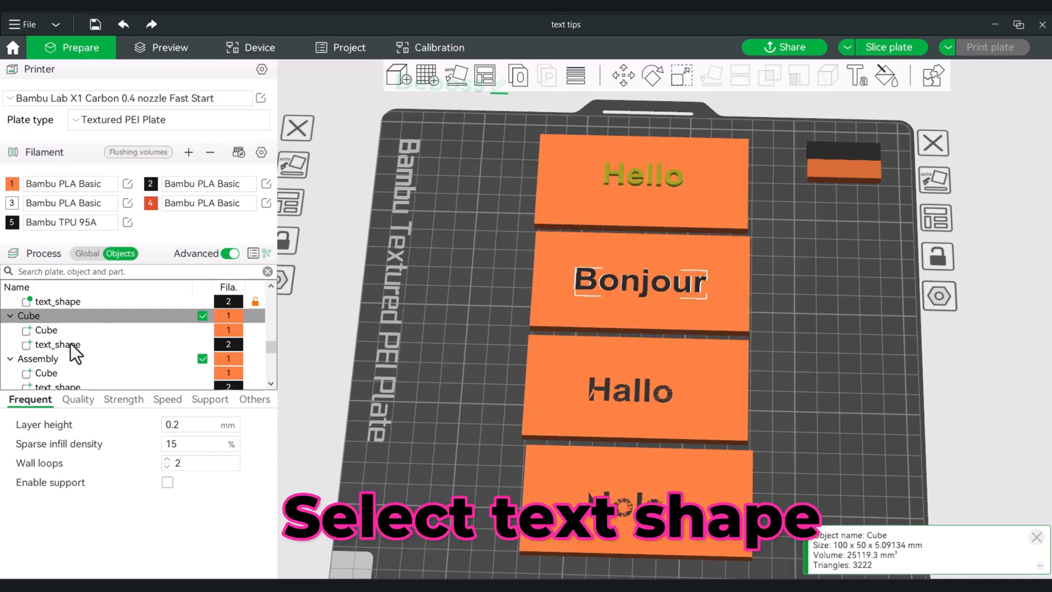
click(70, 344)
right_click(226, 342)
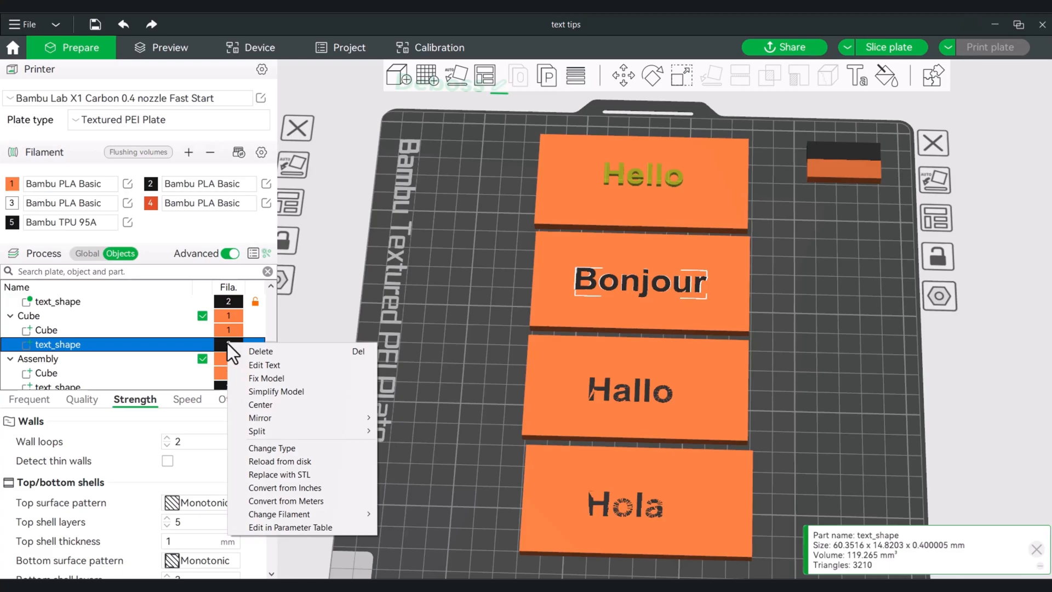
click(277, 447)
click(482, 275)
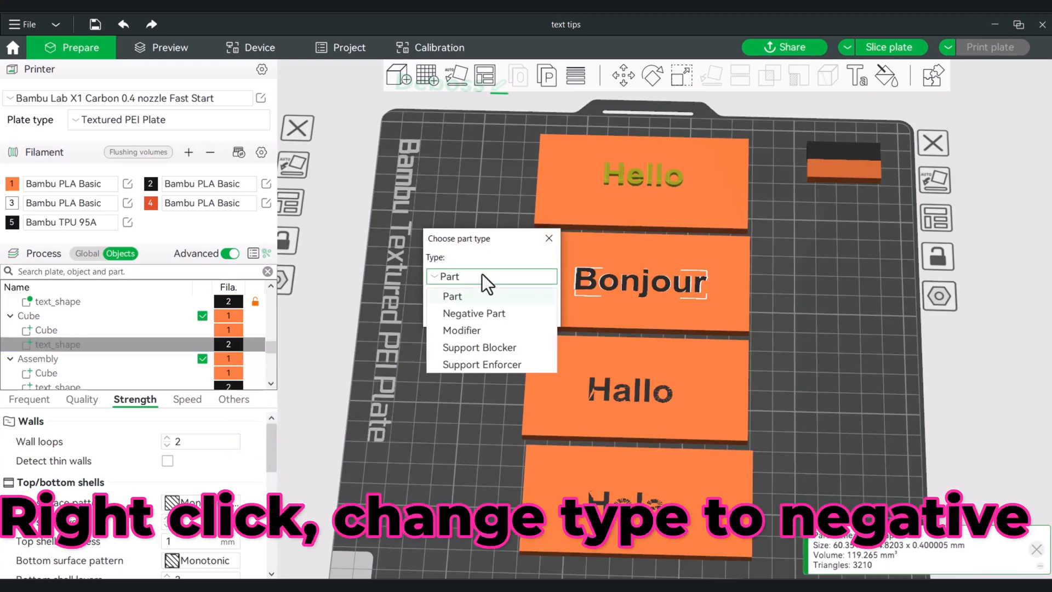
click(479, 316)
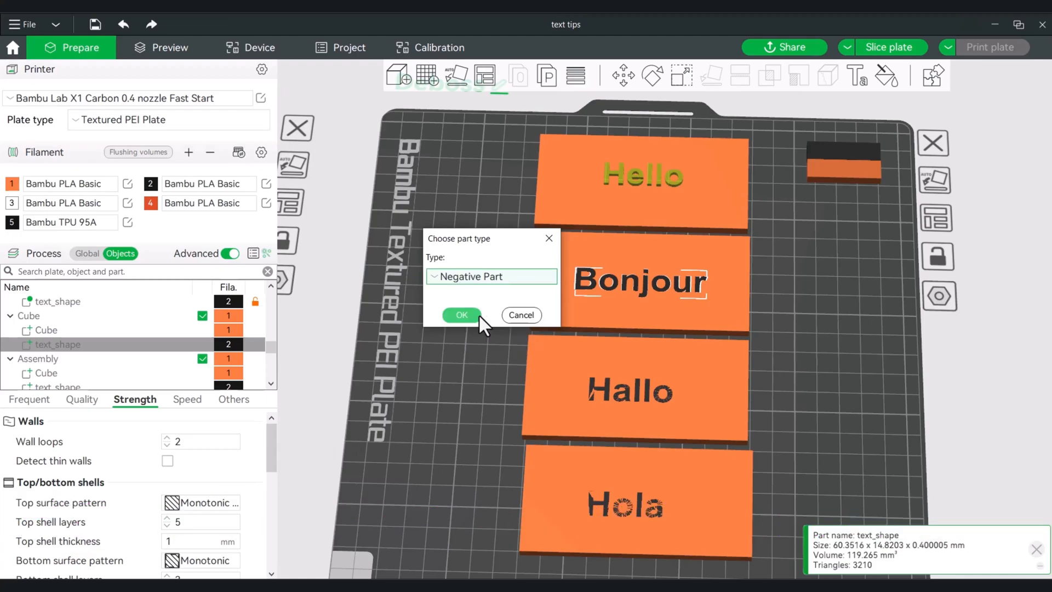
click(467, 319)
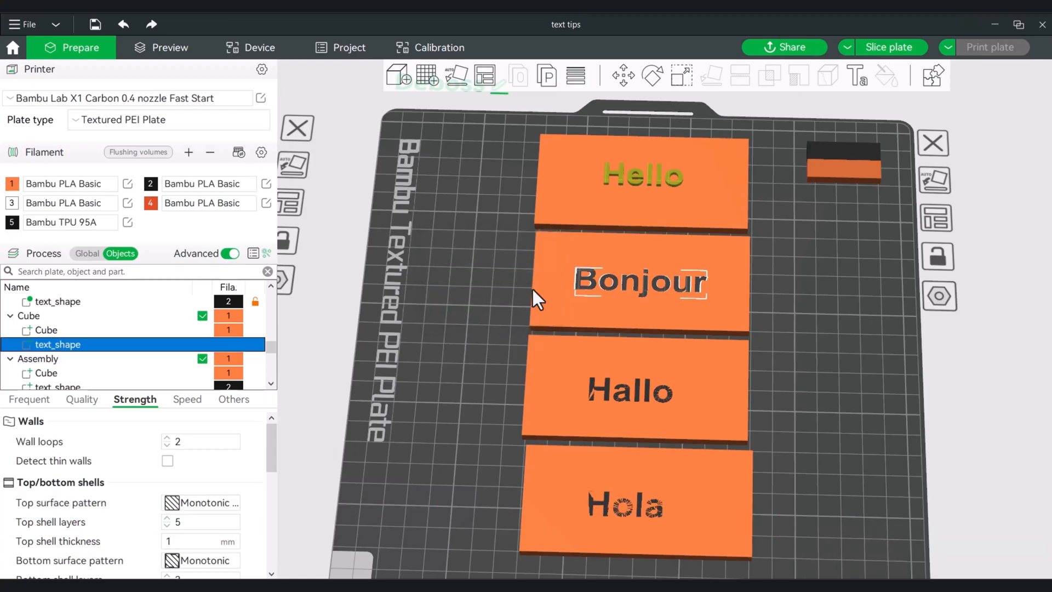
Step: Slice the Deboss plate and inspect the Bonjour lettering closely in the sliced preview
click(887, 55)
scroll(765, 334, up, 5)
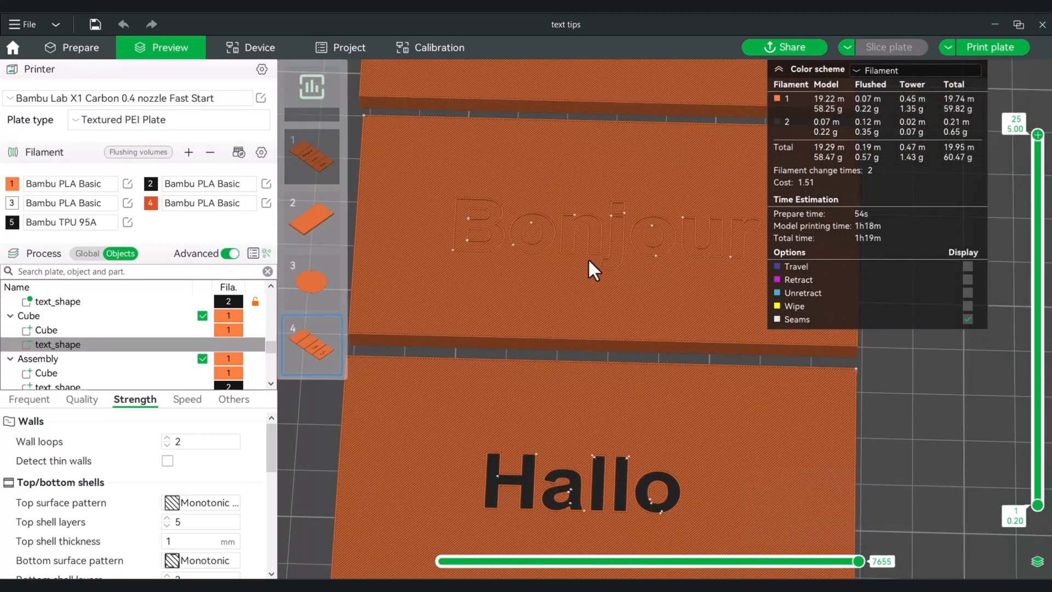
right_drag(919, 392, 858, 399)
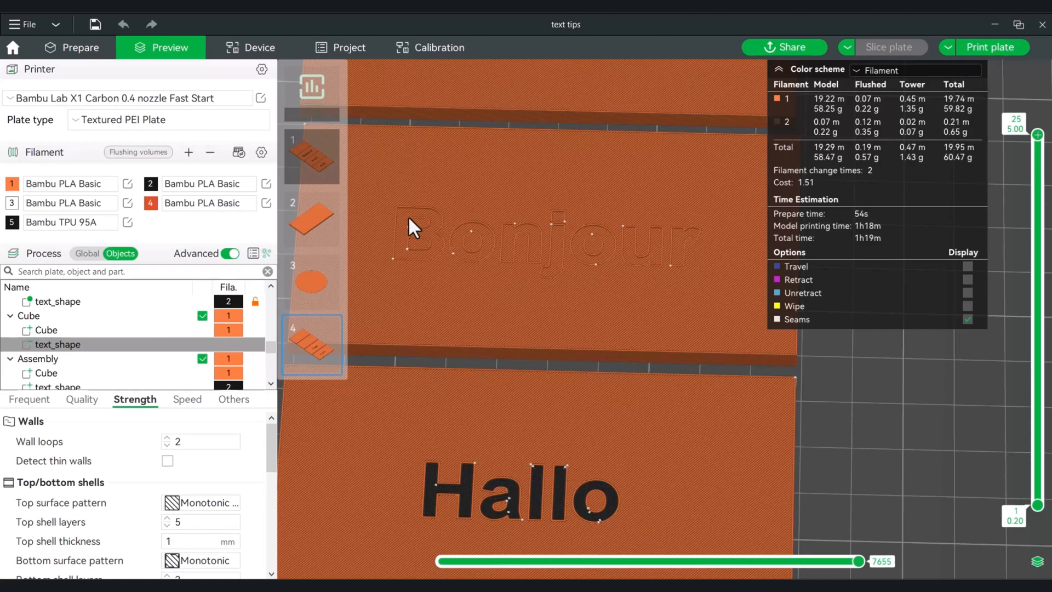
drag(835, 396, 837, 387)
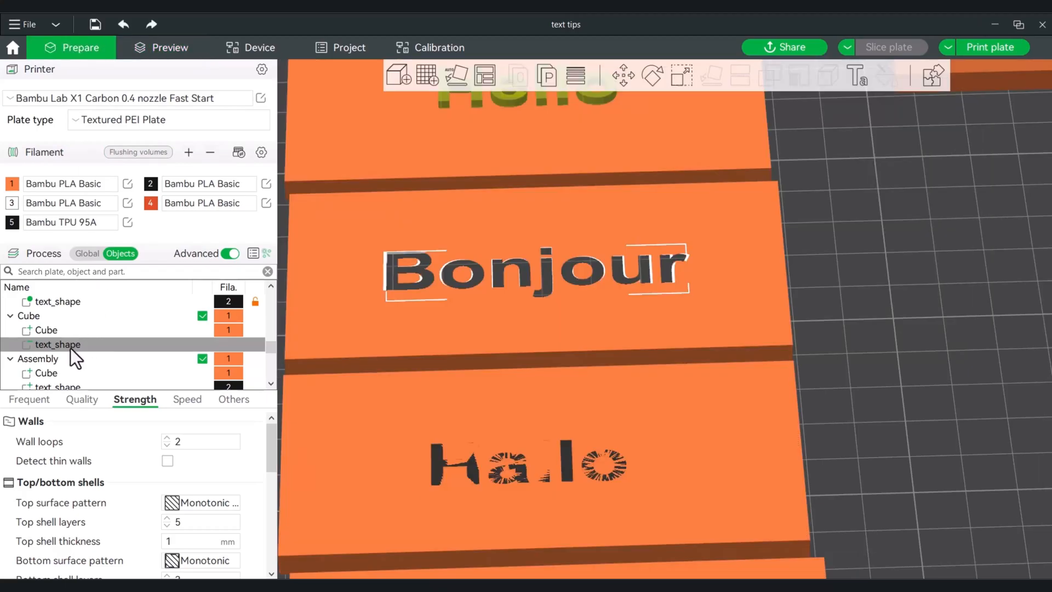
Step: Edit the Bonjour text shape in model preparation and set its embedded depth to 2
click(860, 77)
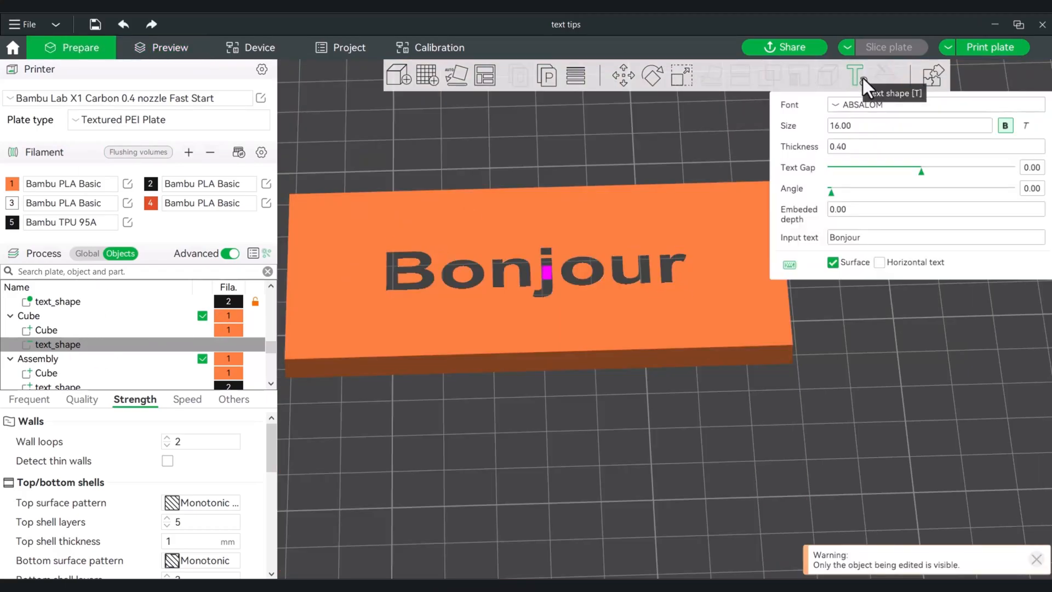
click(856, 209)
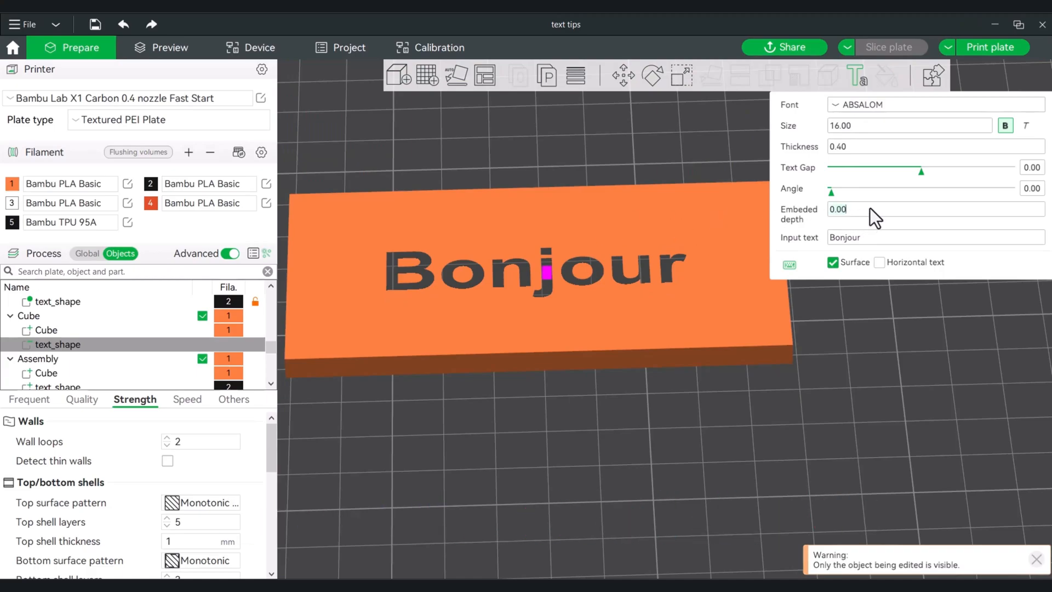
key(ctrl+a)
text(2)
key(Return)
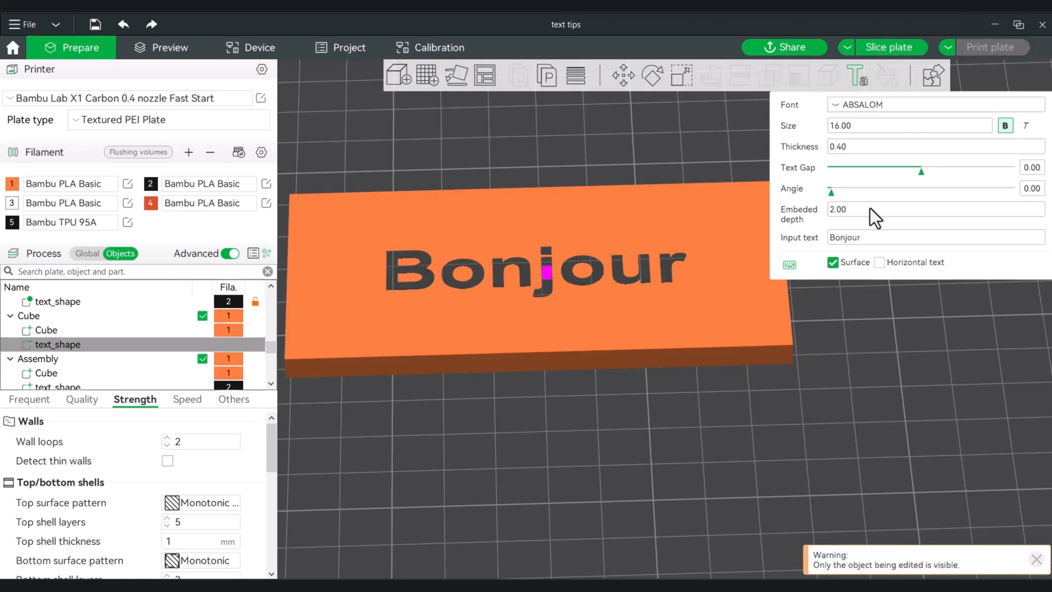
Step: Slice the Deboss plate again and inspect the deeper Bonjour lettering closely in the sliced preview
click(876, 52)
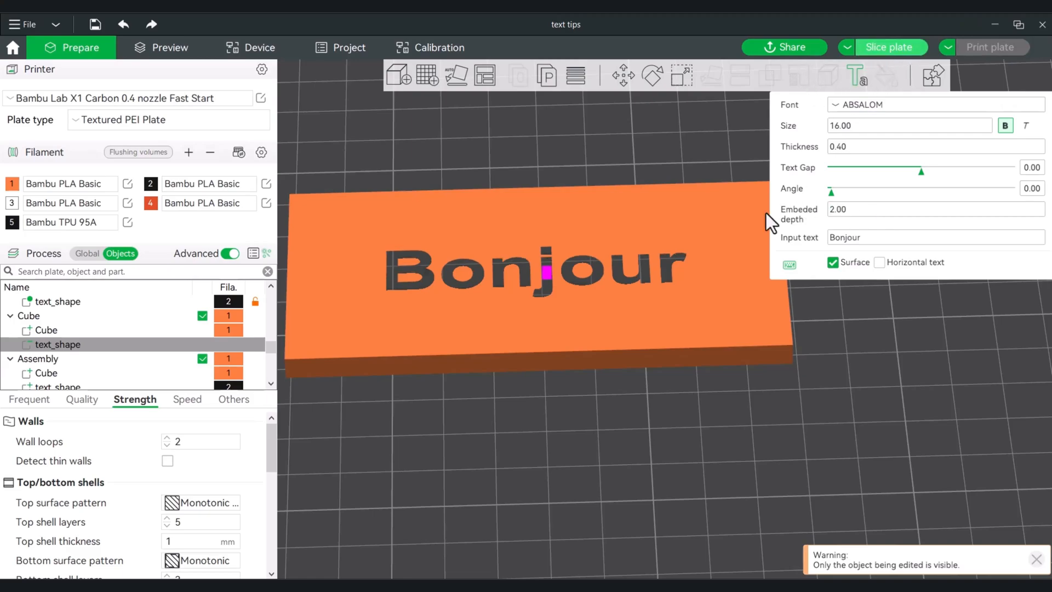
scroll(866, 376, up, 2)
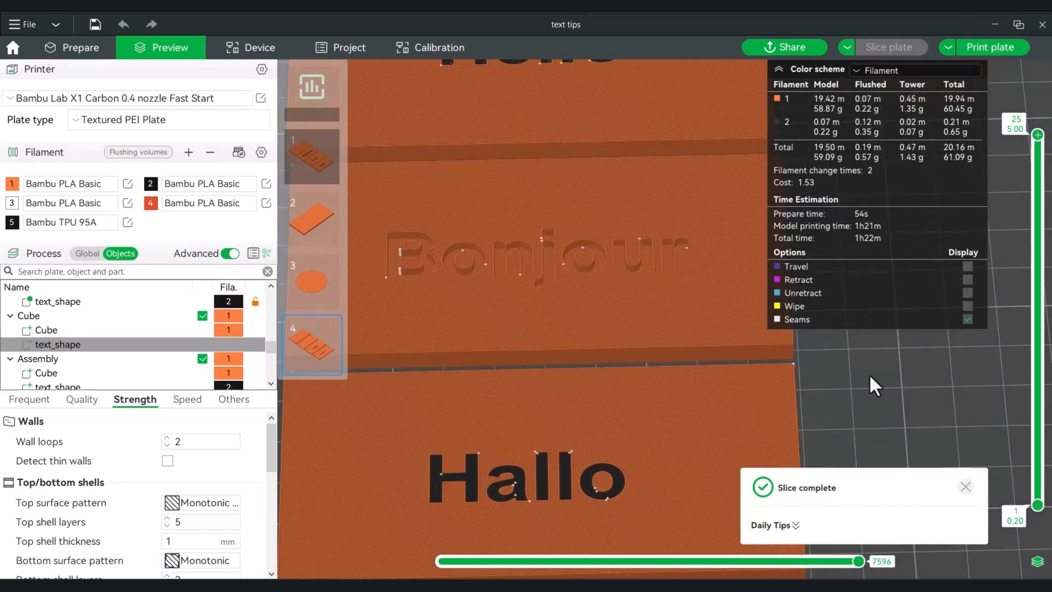
scroll(569, 287, up, 5)
right_drag(566, 286, 612, 318)
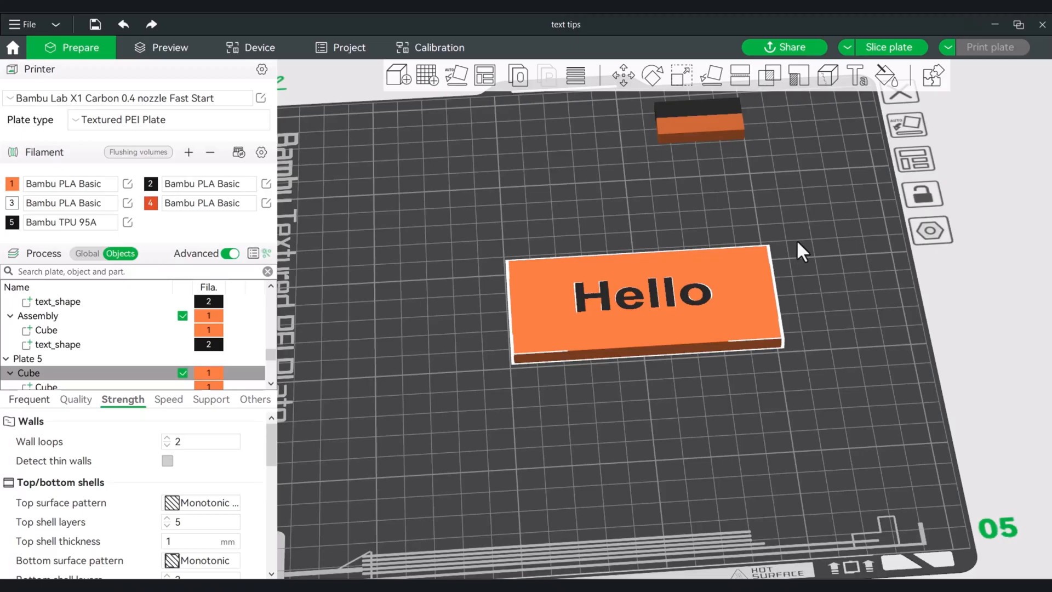
Step: Split the Hello cube on Plate 5 into separate objects for the cube and the text shape
drag(822, 278, 828, 307)
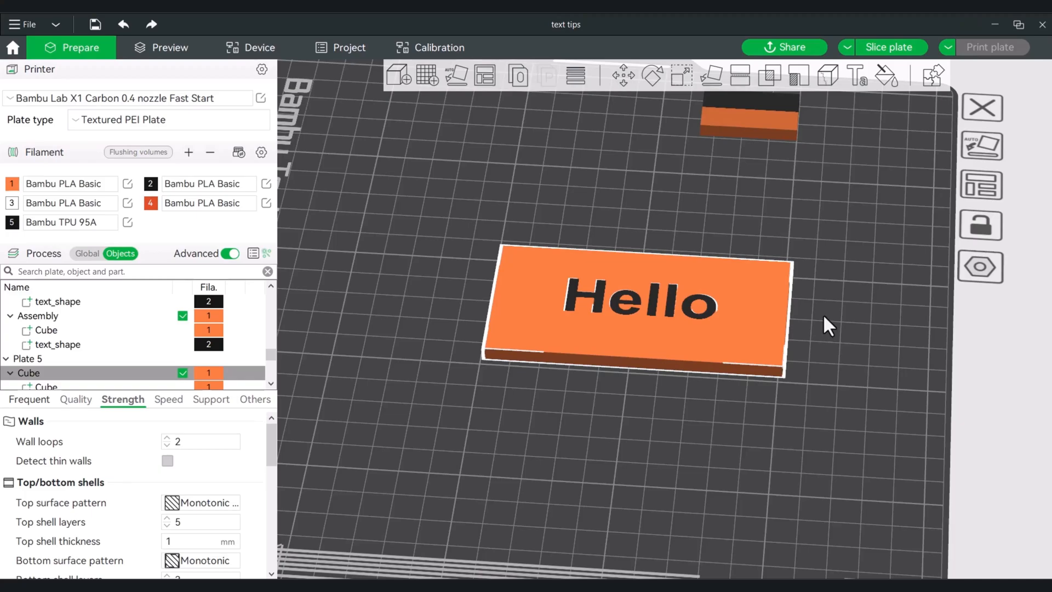
scroll(838, 343, down, 4)
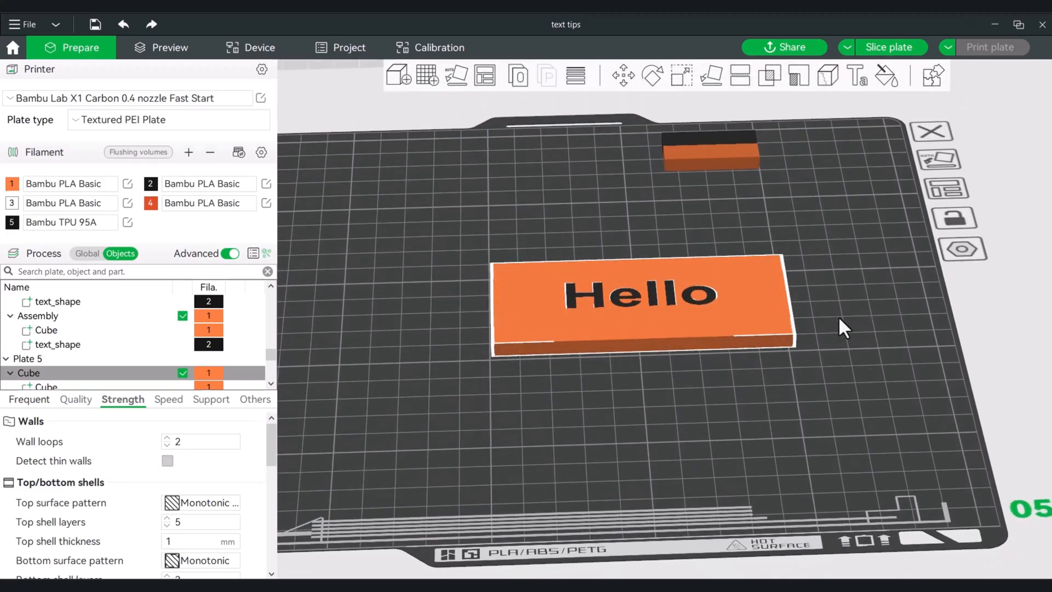
middle_drag(839, 319, 839, 406)
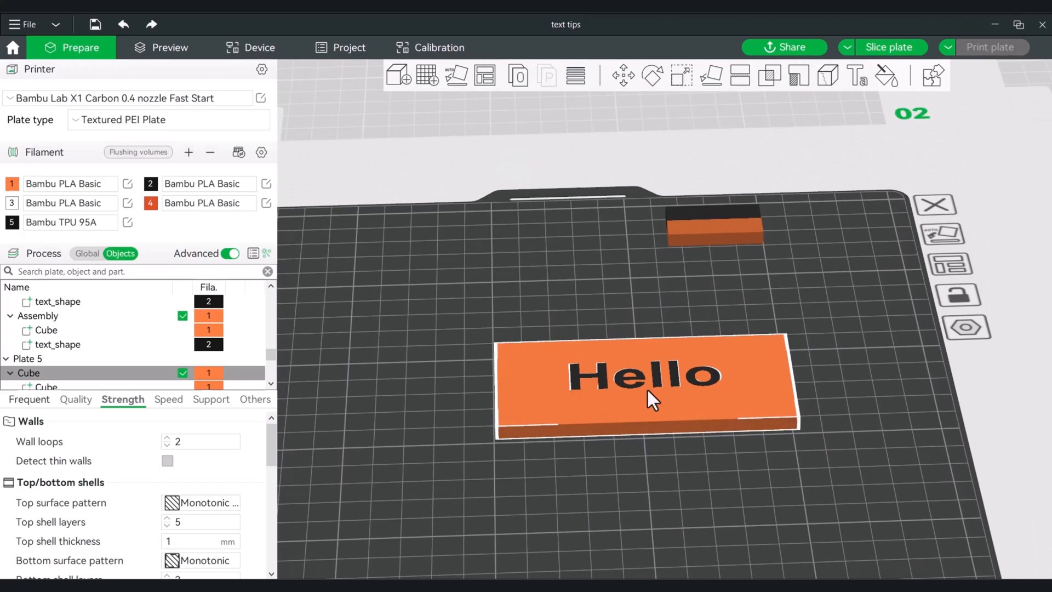
right_click(626, 399)
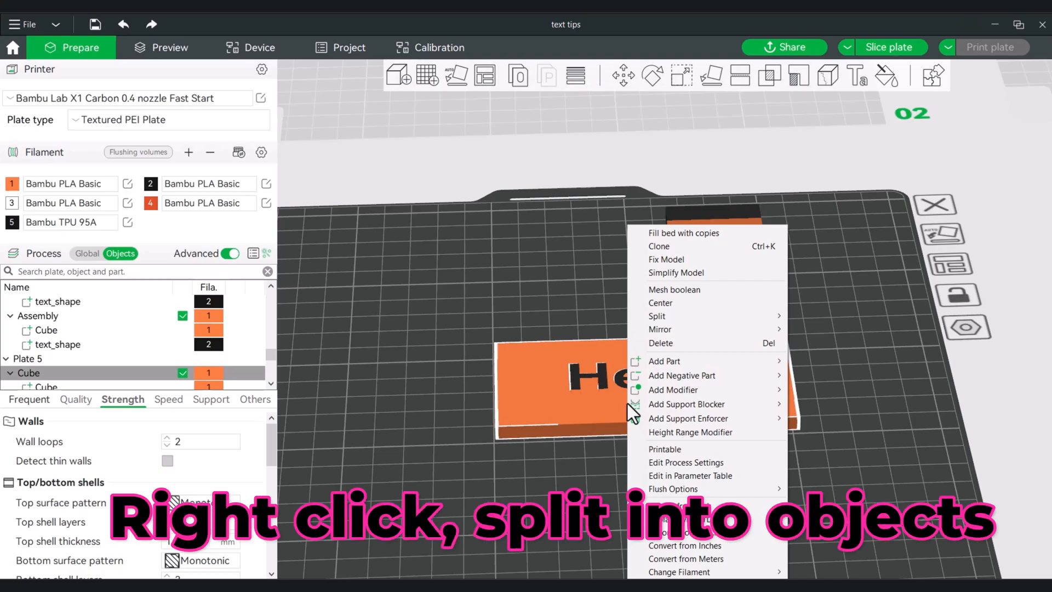
mouse_move(665, 315)
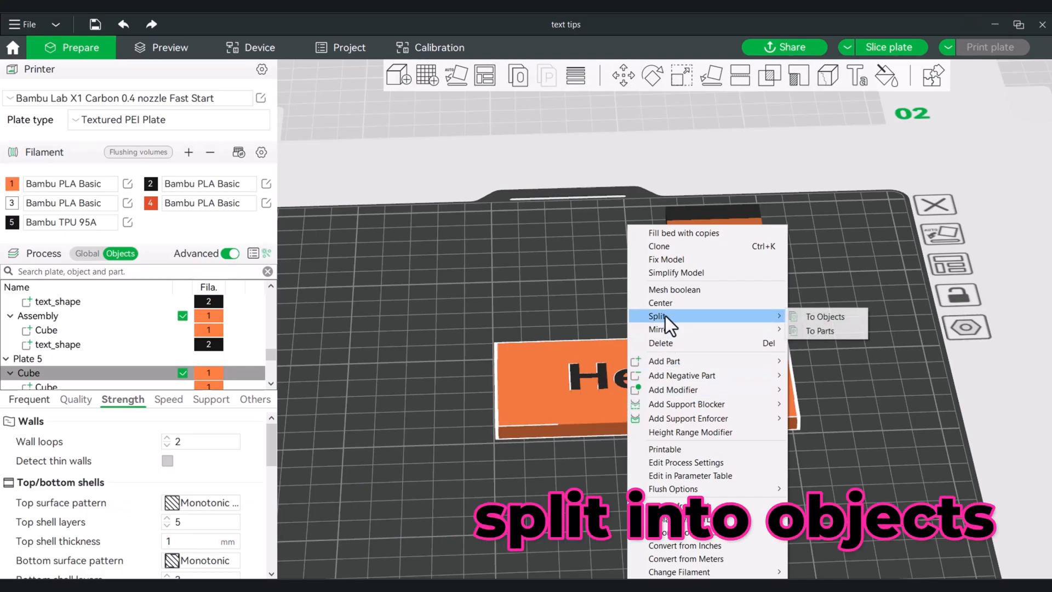
click(813, 316)
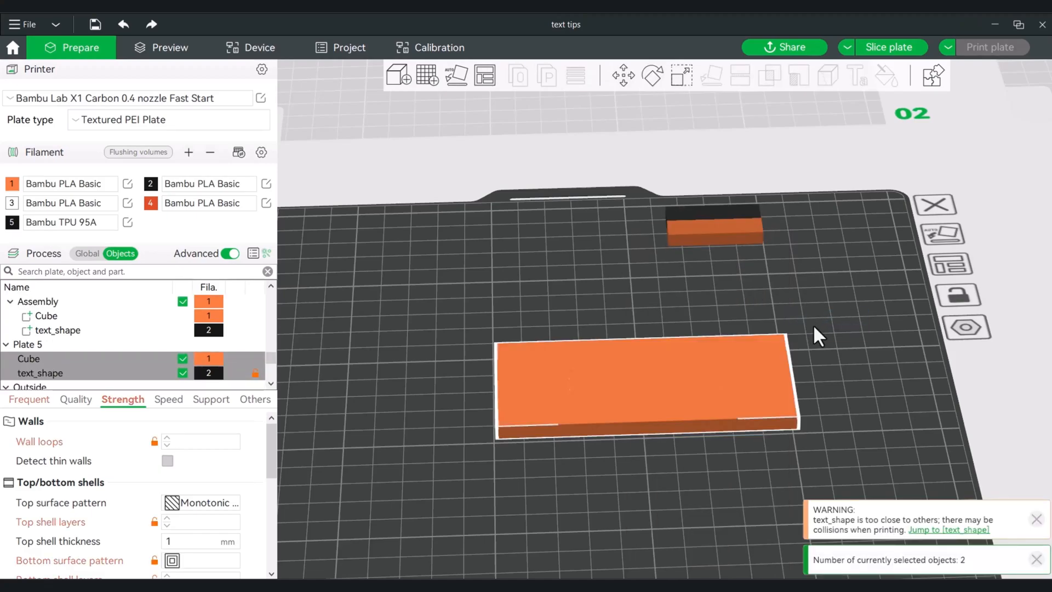
click(814, 327)
Step: Move the Plate 5 cube towards the back of the plate so it is clear of the Hello text
drag(816, 394, 815, 403)
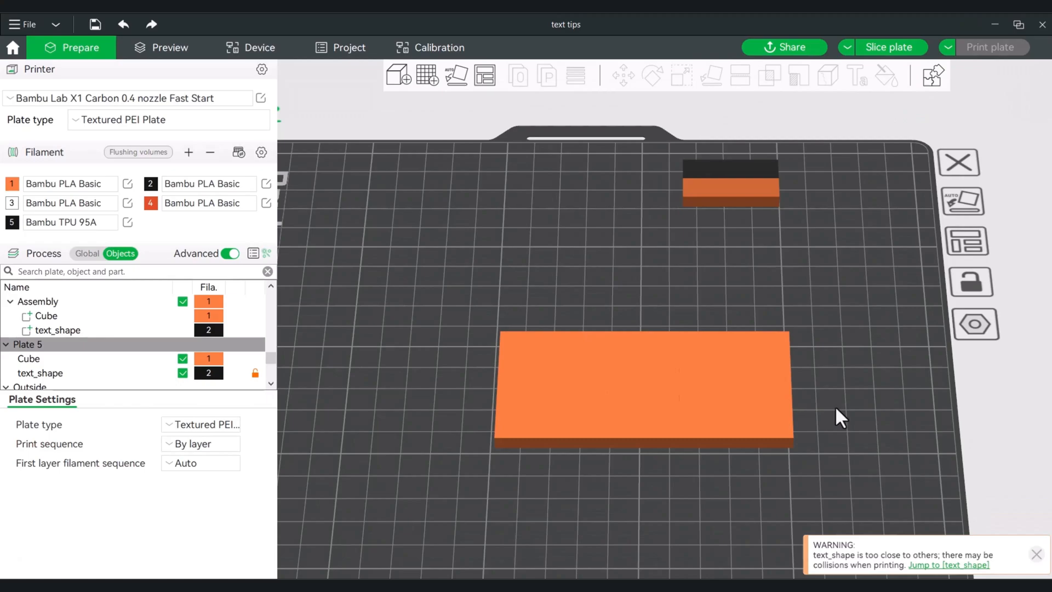
drag(755, 423, 684, 289)
drag(769, 372, 771, 363)
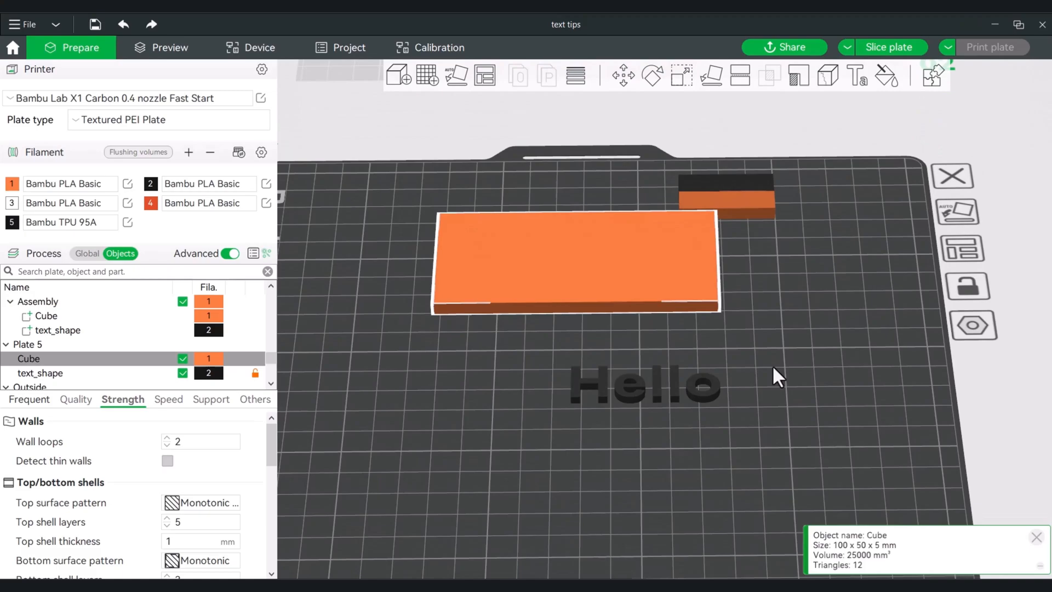
Step: Center the separated Hello text shape on Plate 5 and clone it
right_click(677, 387)
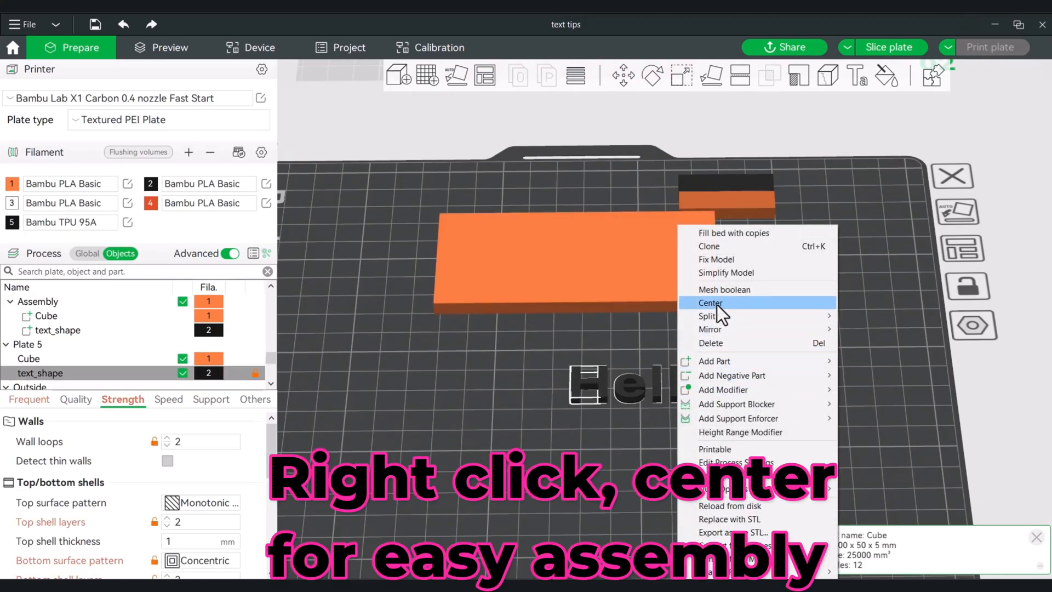
click(712, 303)
click(686, 410)
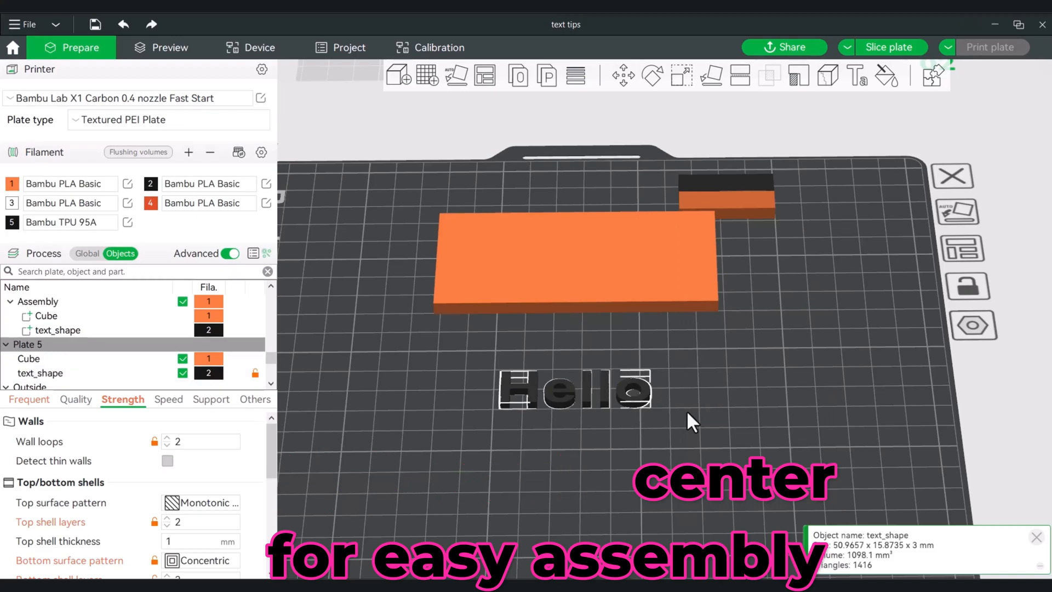
right_click(604, 396)
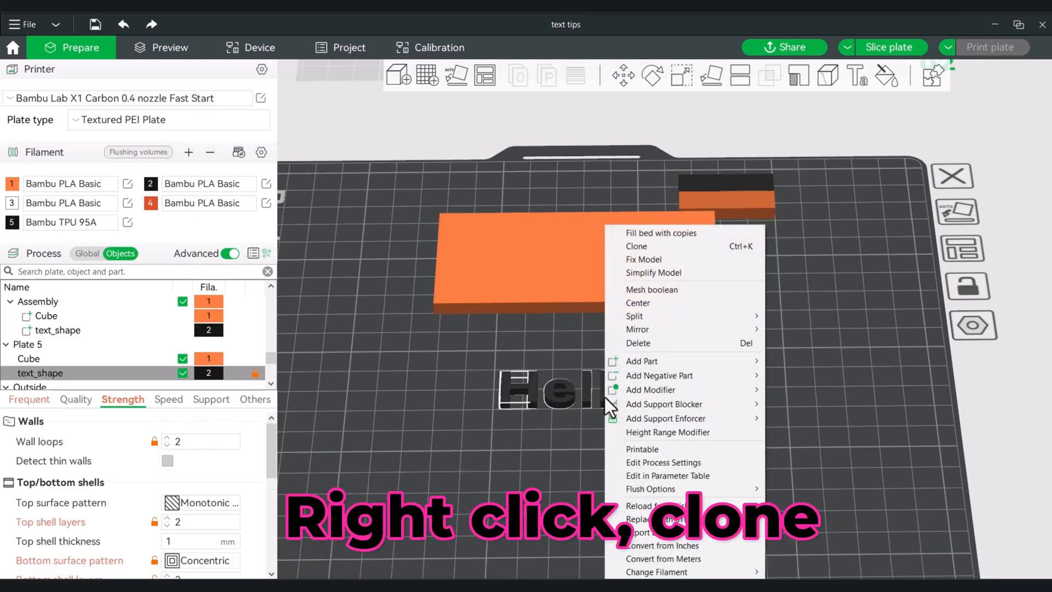
click(682, 248)
click(503, 318)
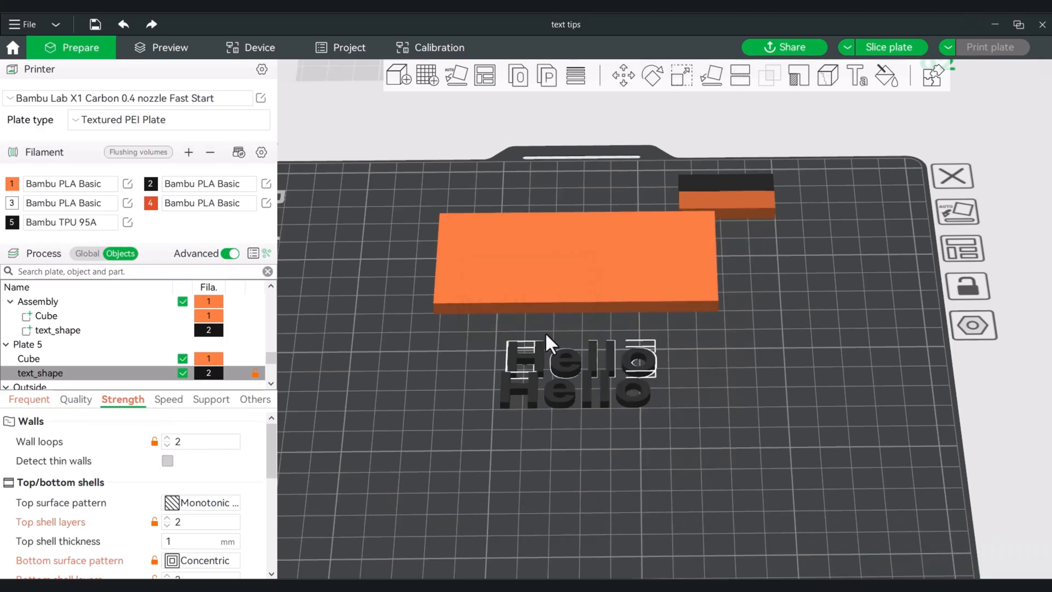
scroll(582, 415, up, 2)
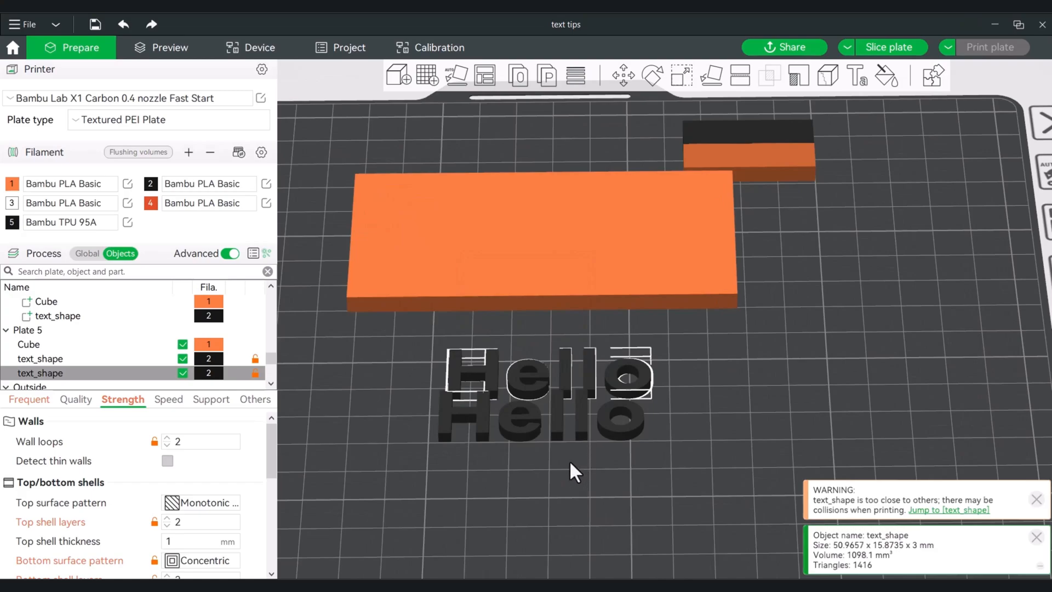
Step: Try scaling the front Hello text to a Z size of 0.4 mm with uniform scale on, and undo the scaling
click(482, 418)
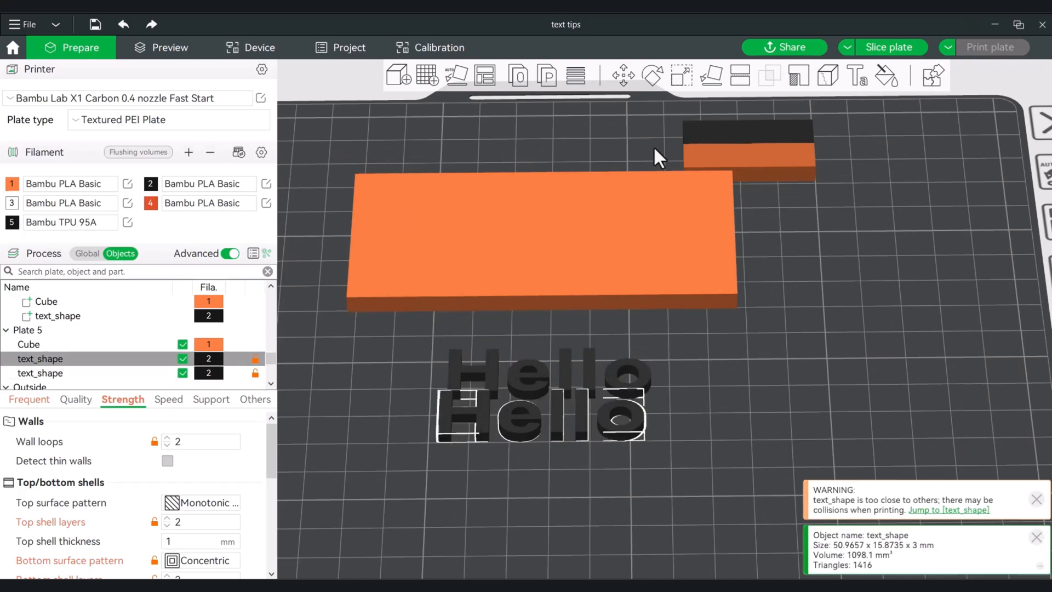
click(685, 75)
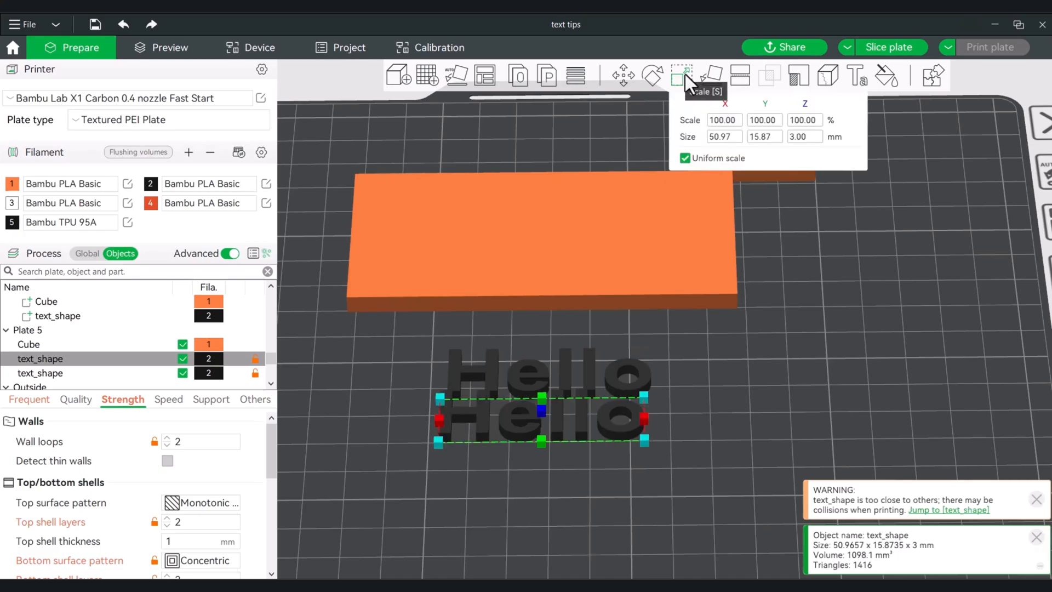
click(794, 136)
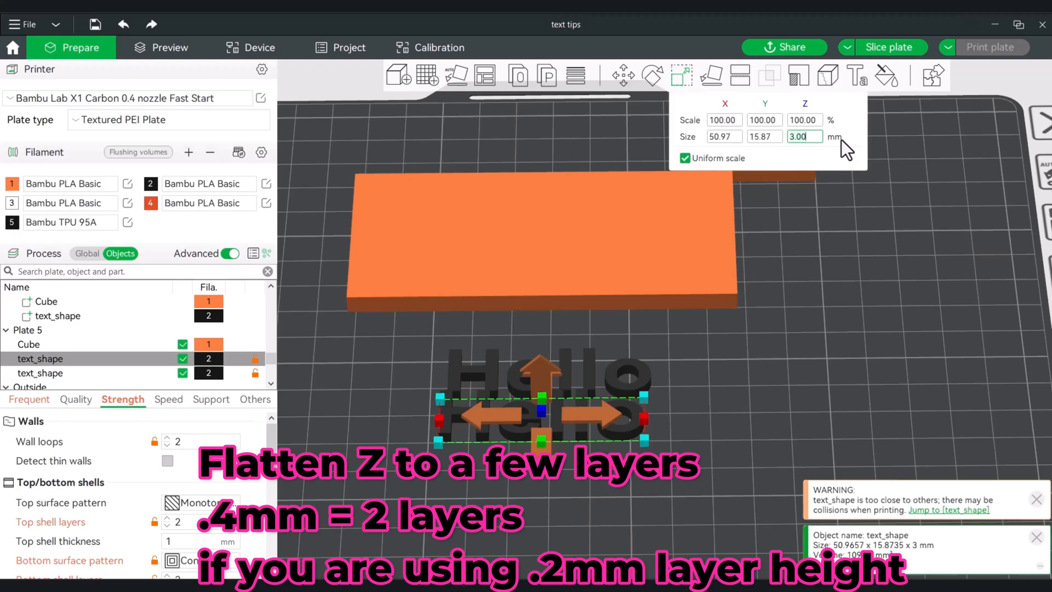
key(BackSpace)
key(BackSpace)
key(BackSpace)
key(BackSpace)
text(.4)
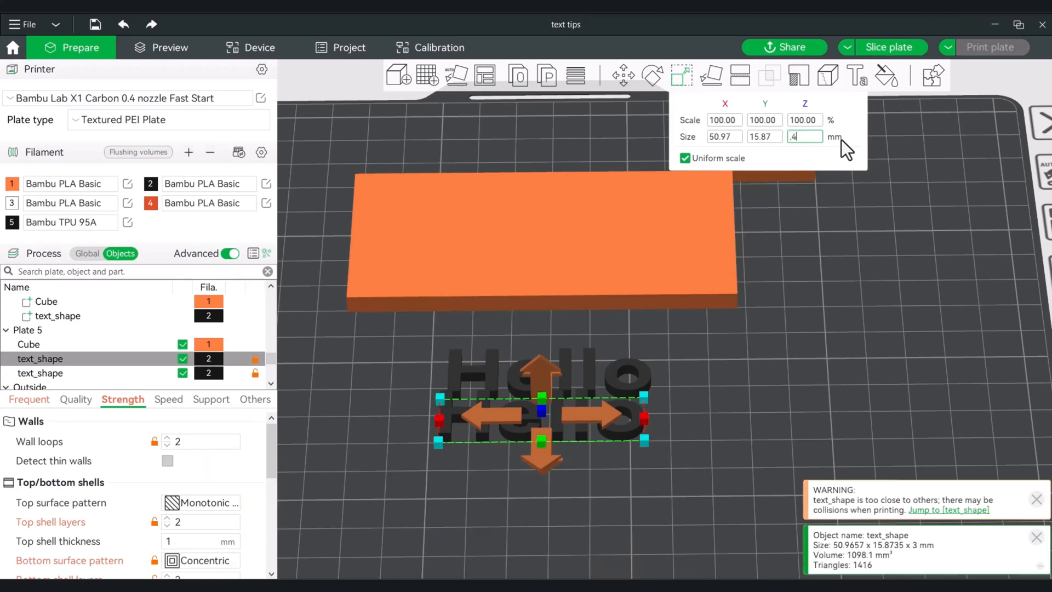
key(Return)
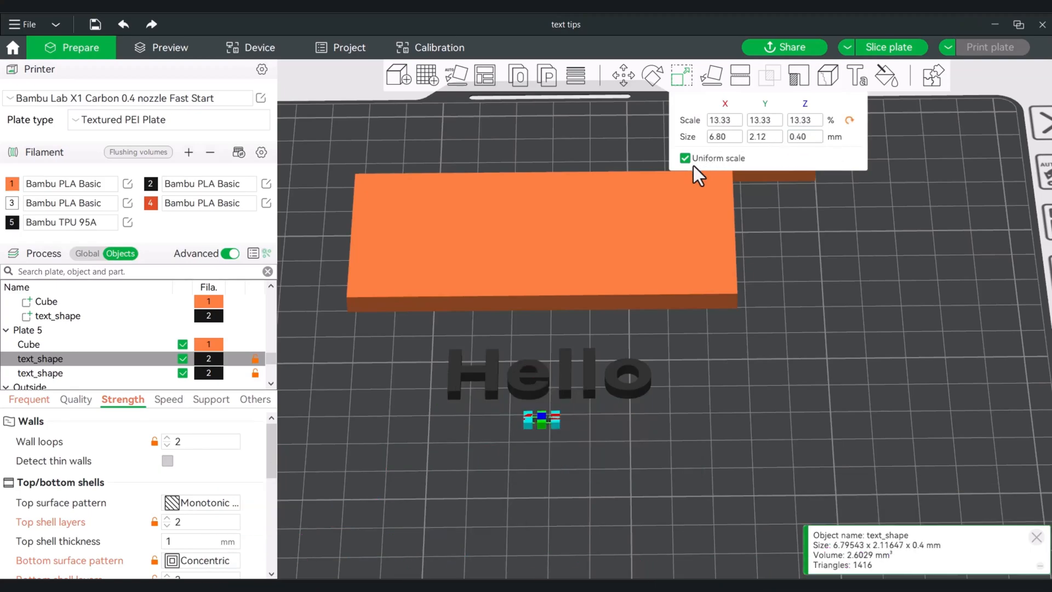
click(123, 24)
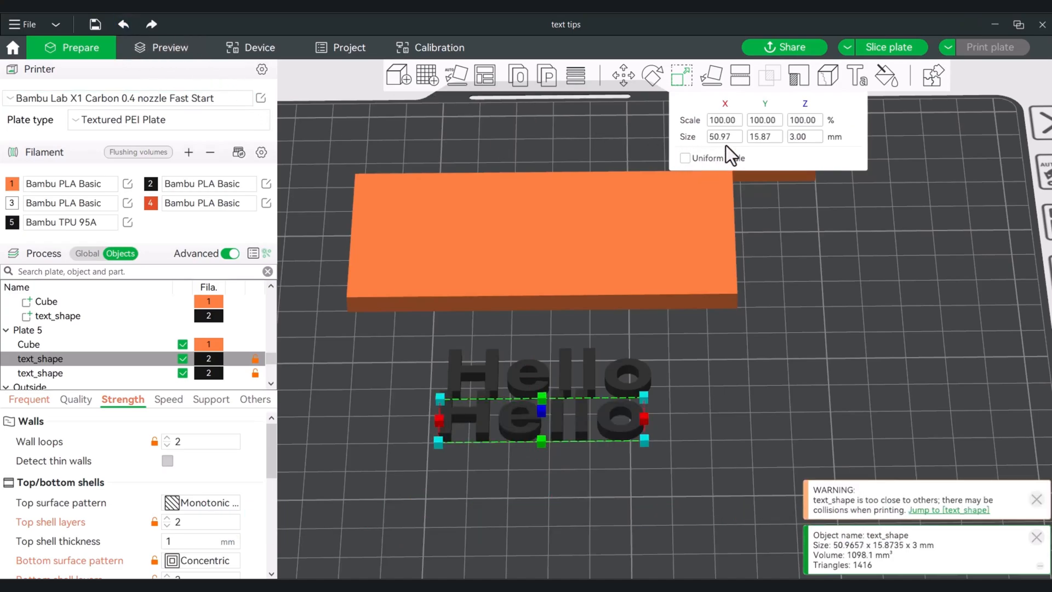
Step: With uniform scale off, set the front Hello text's Z size to 0.4 mm
click(814, 137)
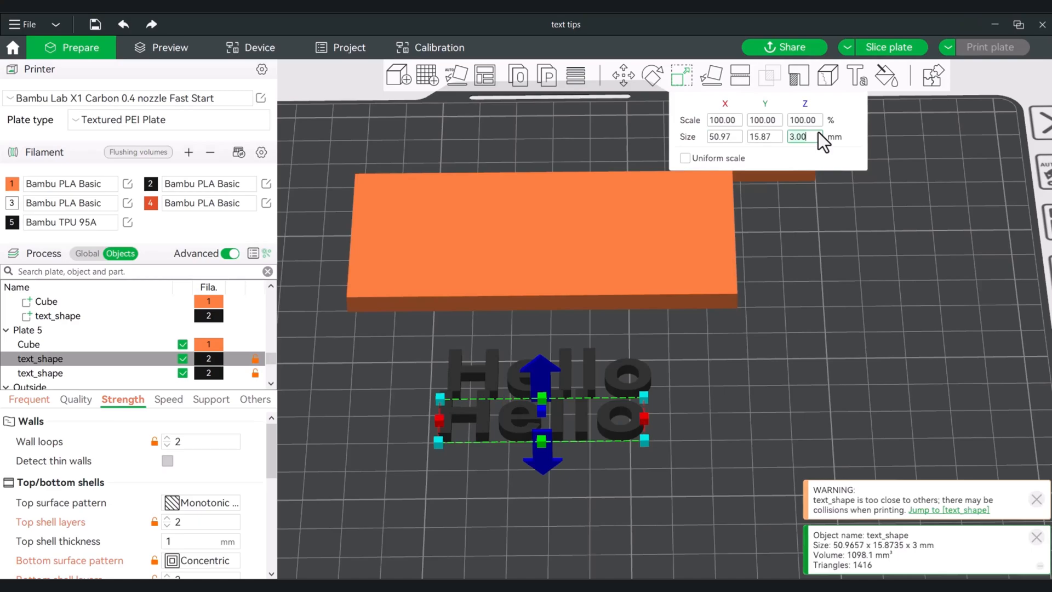
key(Return)
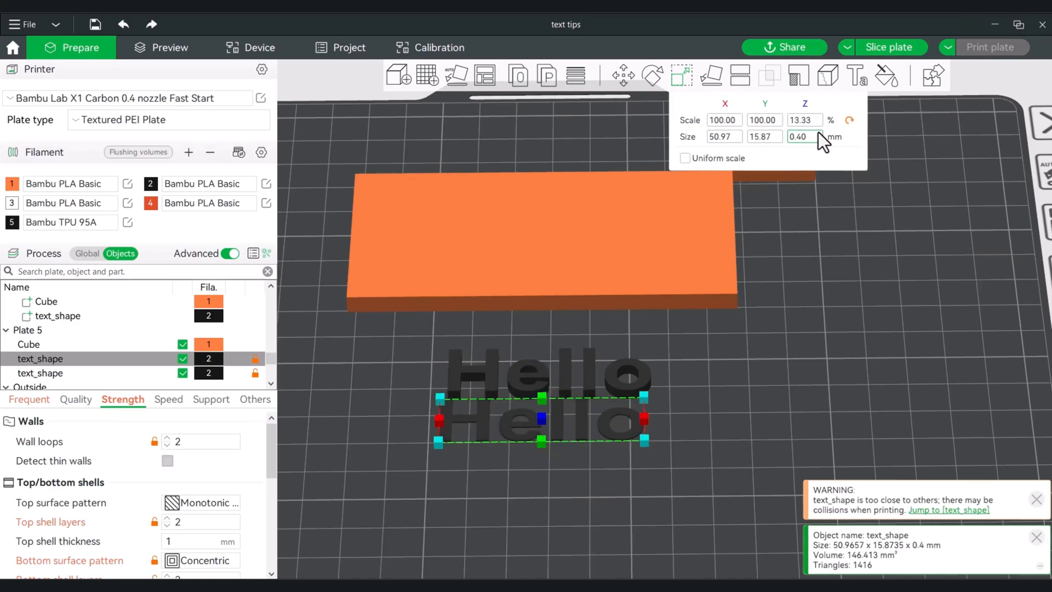
click(689, 343)
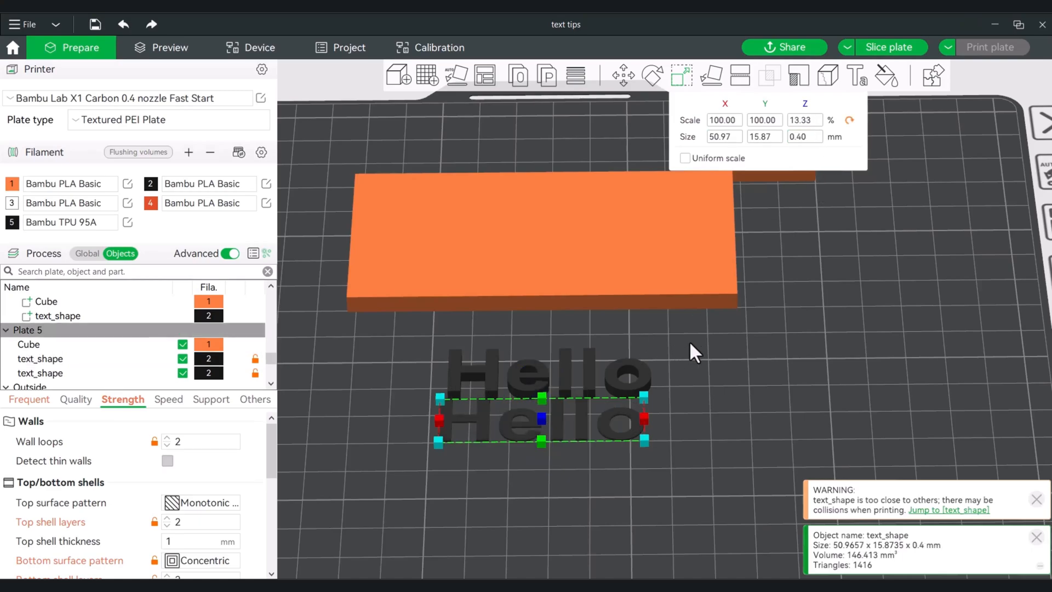
Step: Center the full-height Hello text on the plate so it overlaps the flattened copy
right_click(588, 373)
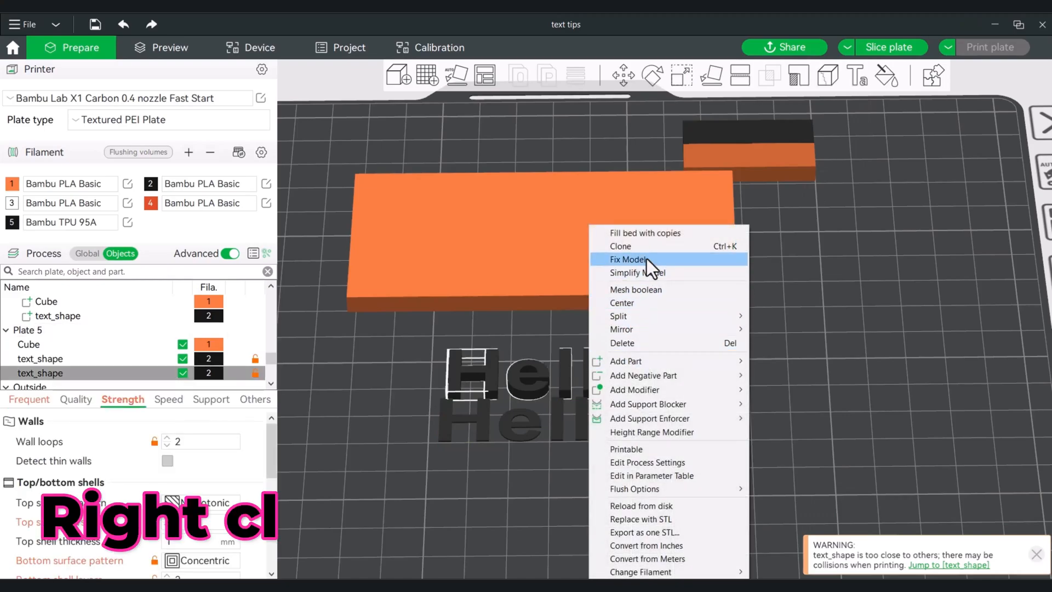
click(642, 303)
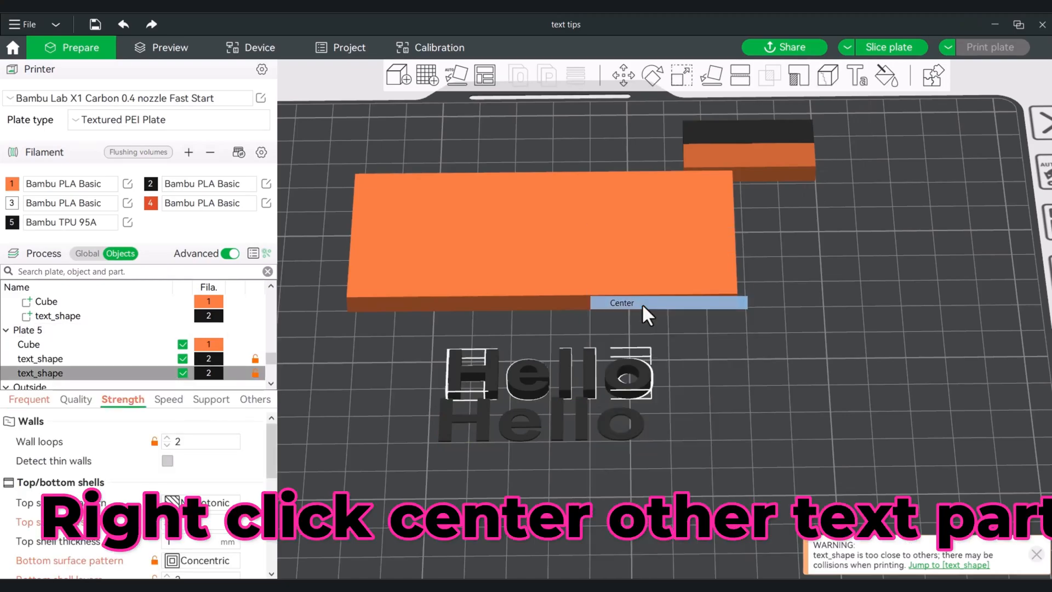
click(686, 399)
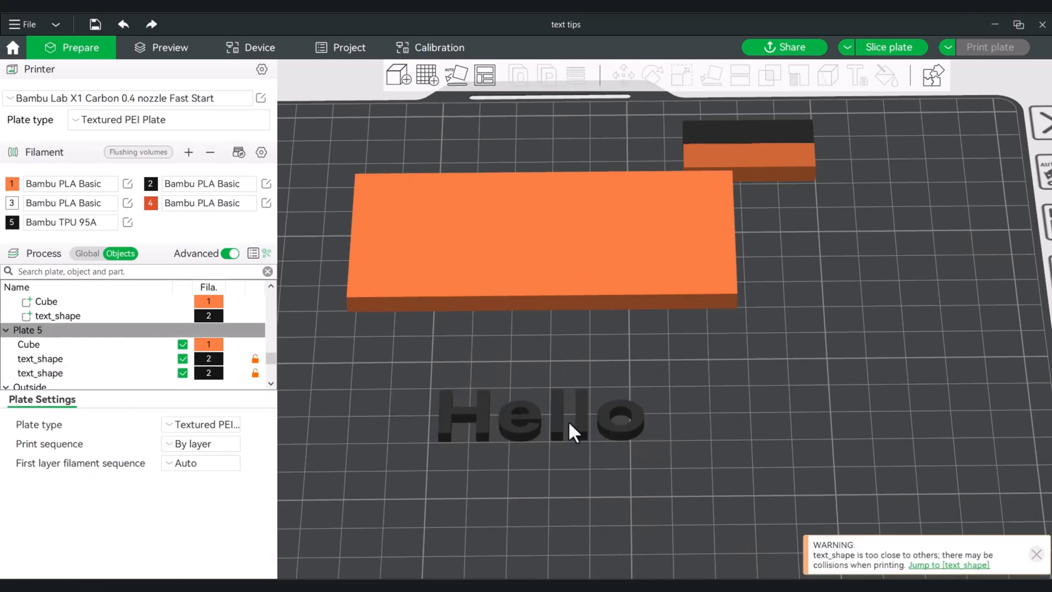
Step: Assemble the two overlapping Hello text shapes on Plate 5 into one object
mouse_move(560, 471)
mouse_down()
mouse_move(563, 453)
mouse_move(563, 474)
mouse_up()
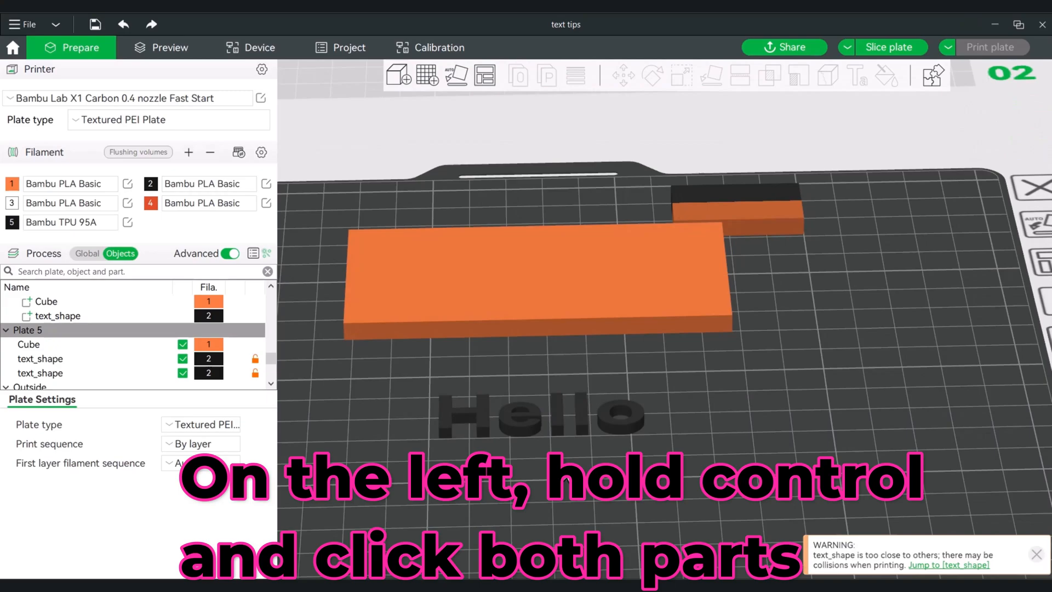
click(44, 358)
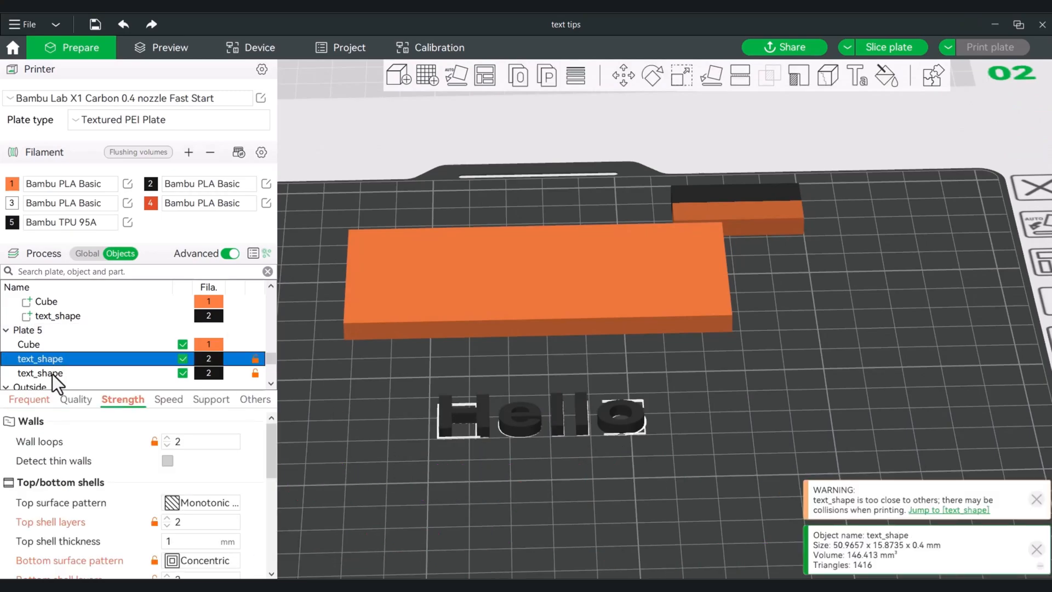
ctrl+click(52, 373)
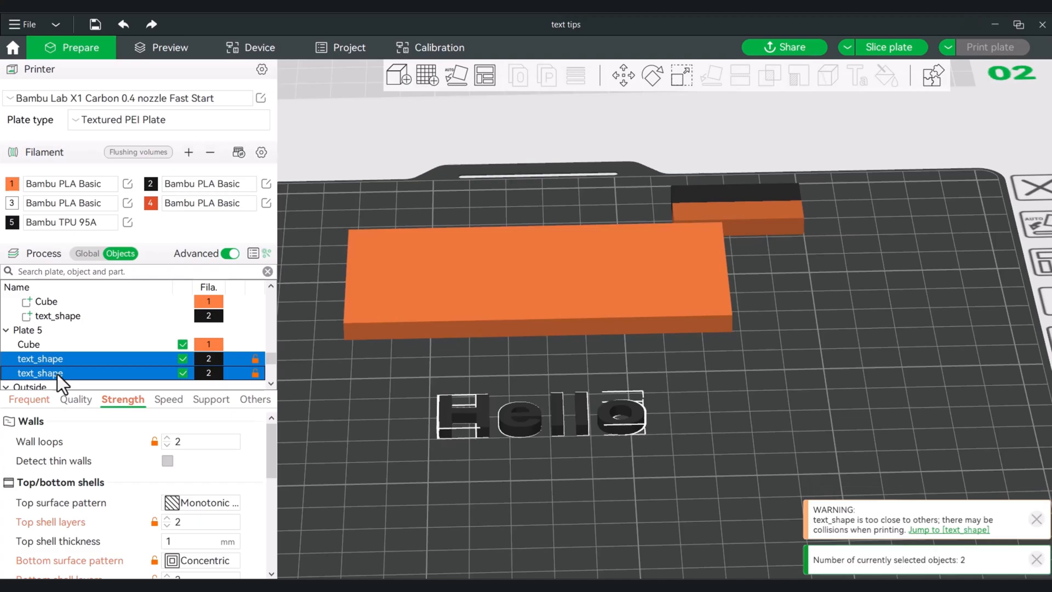
right_click(57, 374)
click(101, 380)
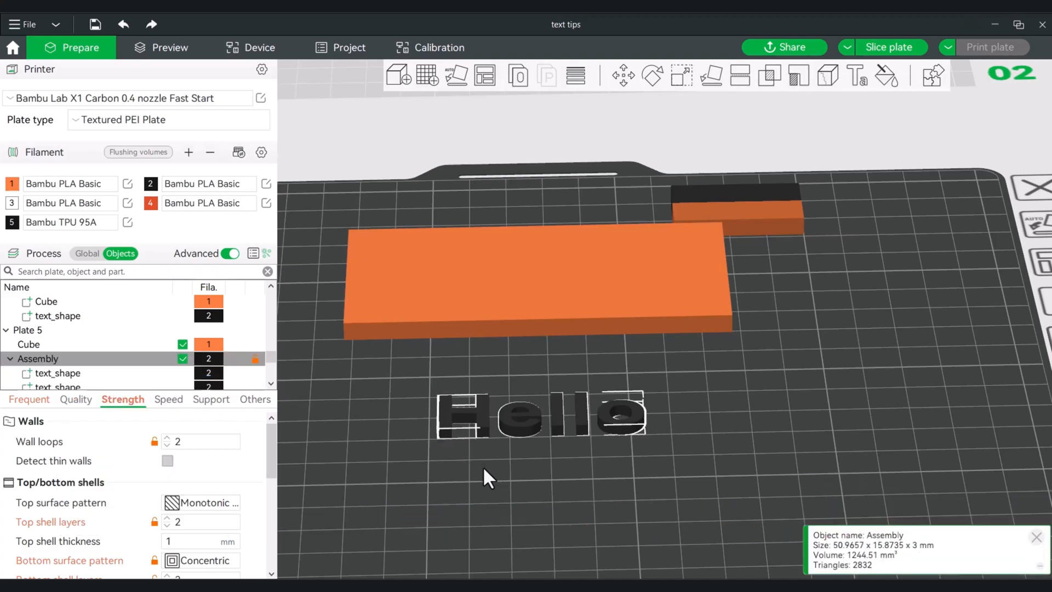
click(448, 486)
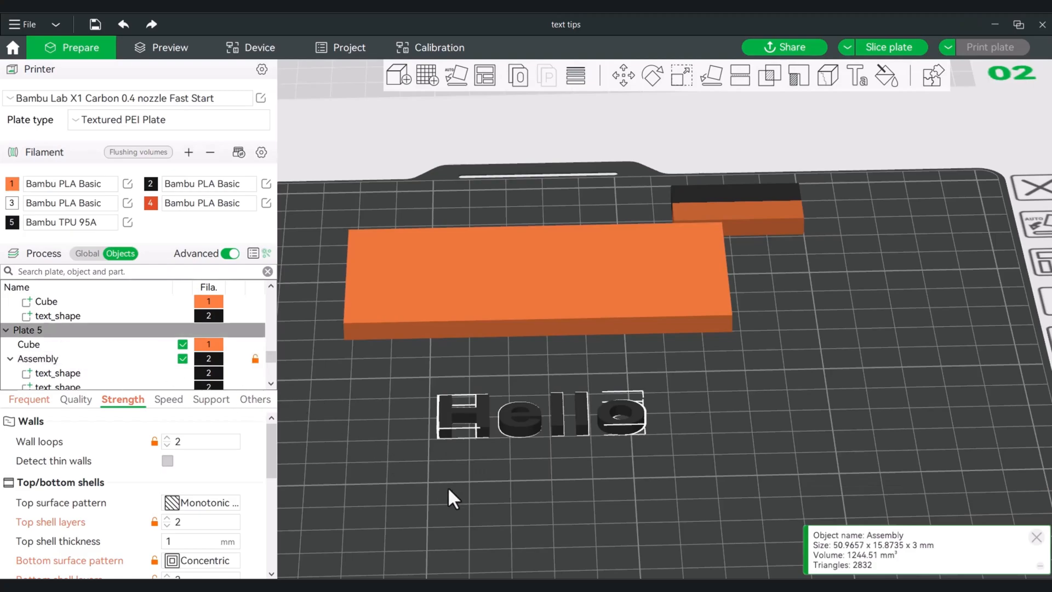
Step: Raise the 3 mm thick text_shape part of the Hello assembly to a Z position of about 1.62 mm
click(60, 374)
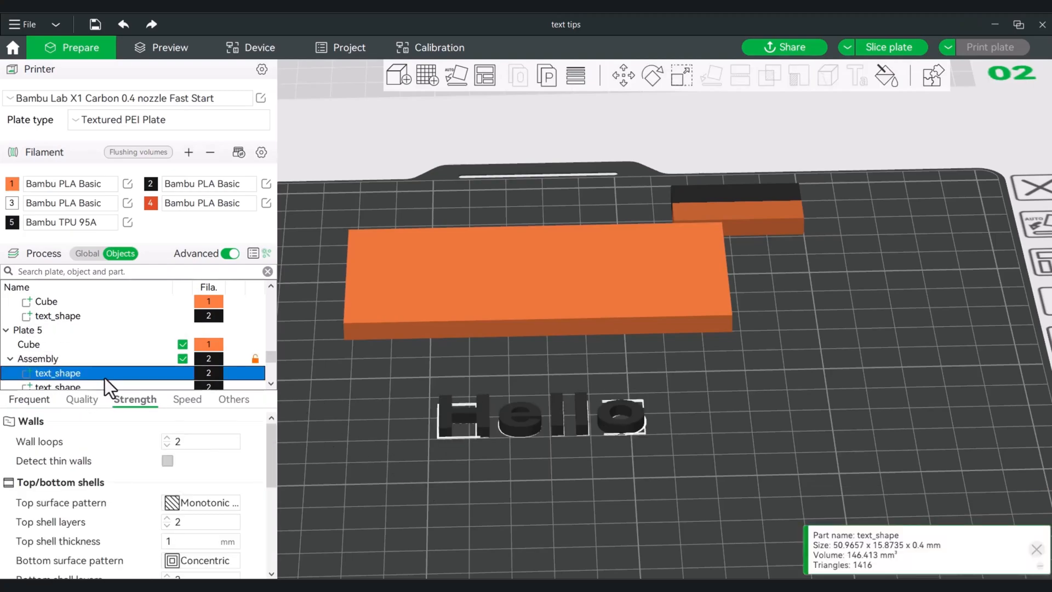
drag(396, 467, 397, 459)
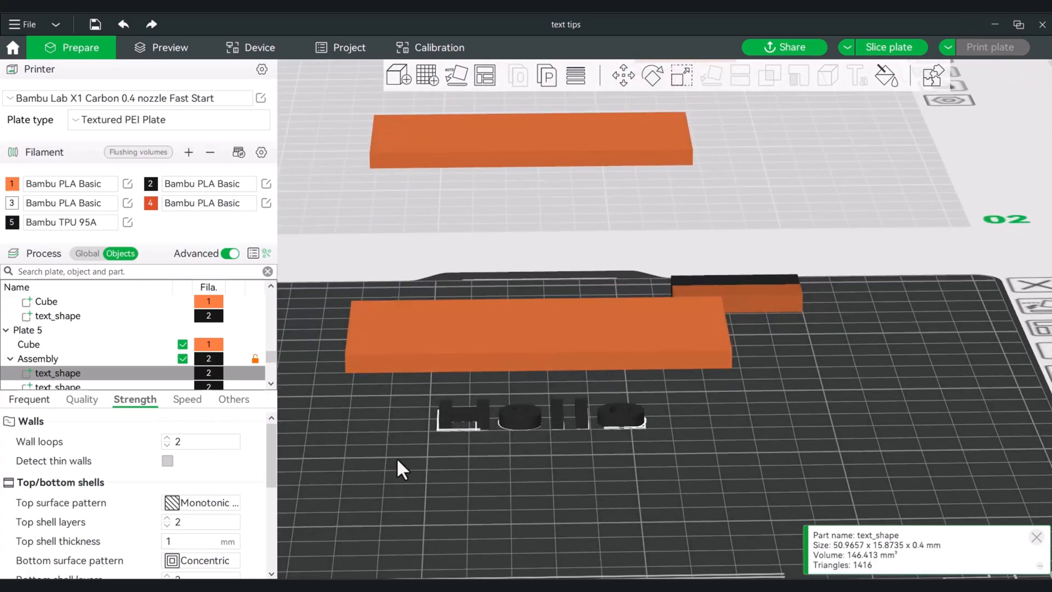
scroll(408, 491, up, 2)
drag(410, 496, 406, 497)
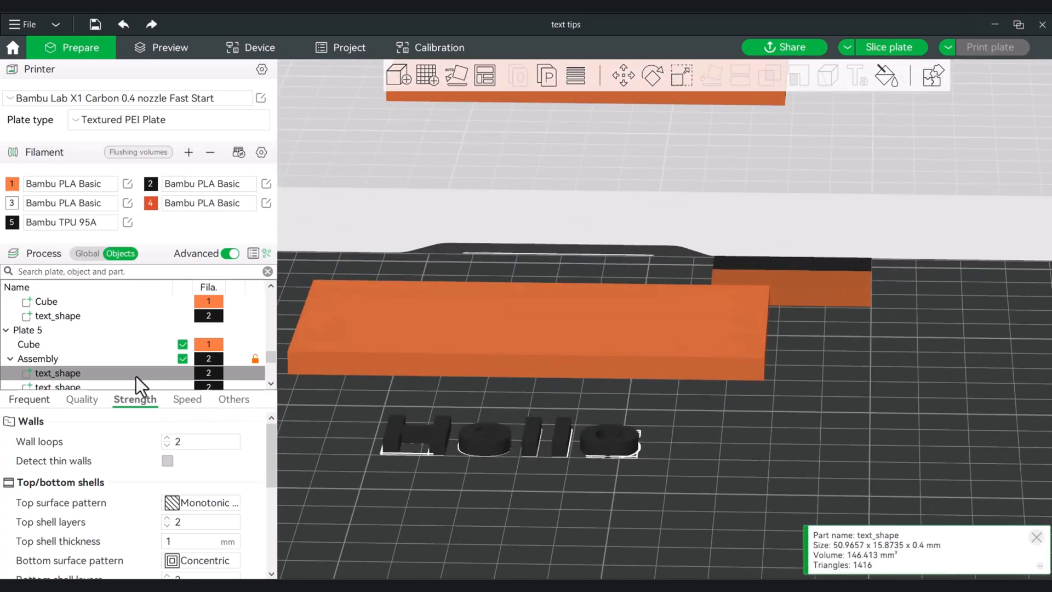
click(61, 386)
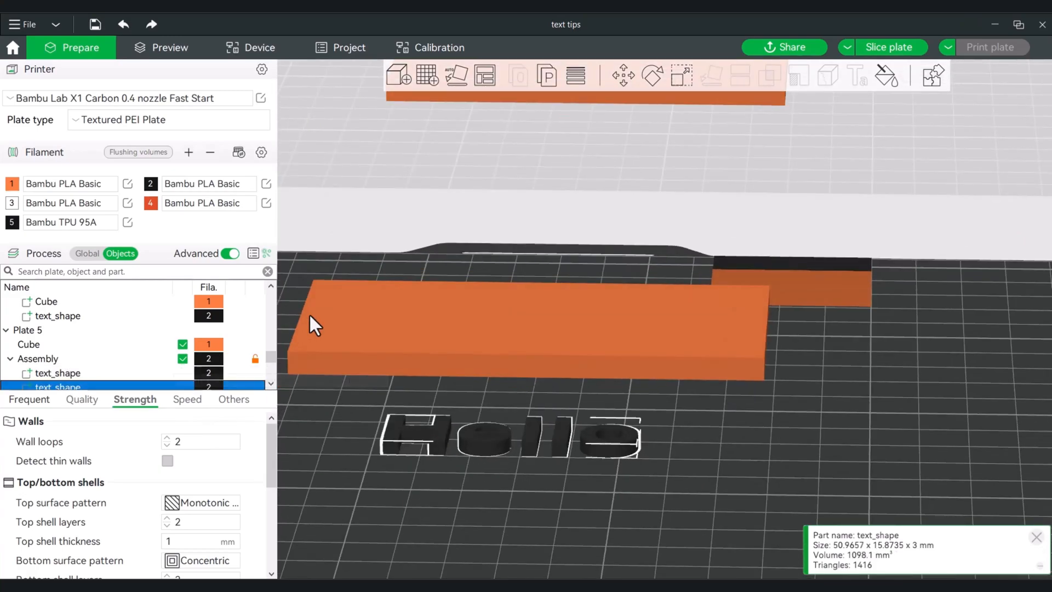
click(624, 80)
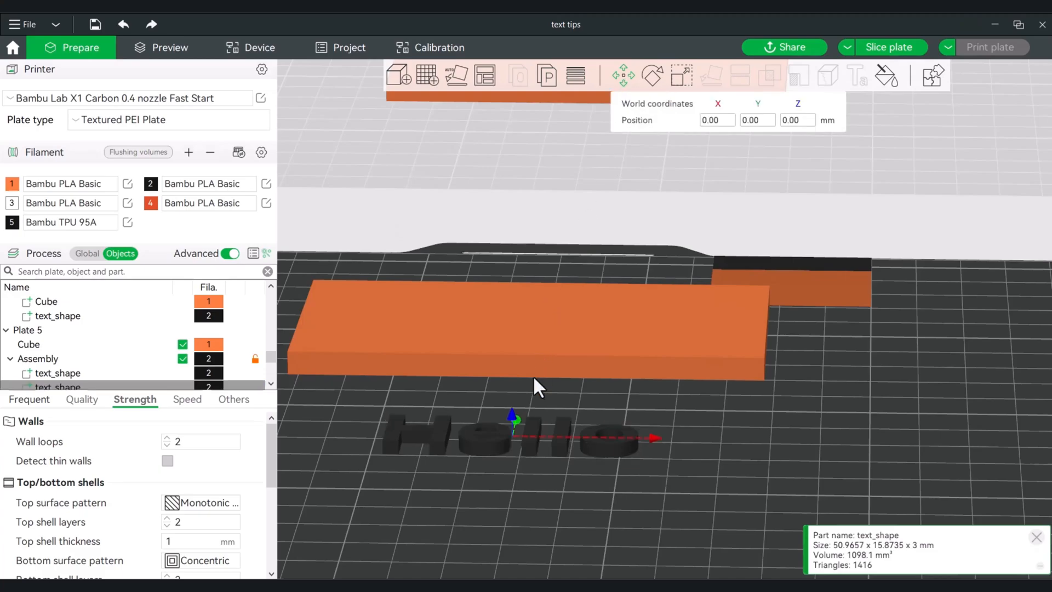
drag(511, 412, 512, 409)
scroll(524, 492, up, 2)
right_drag(633, 450, 819, 277)
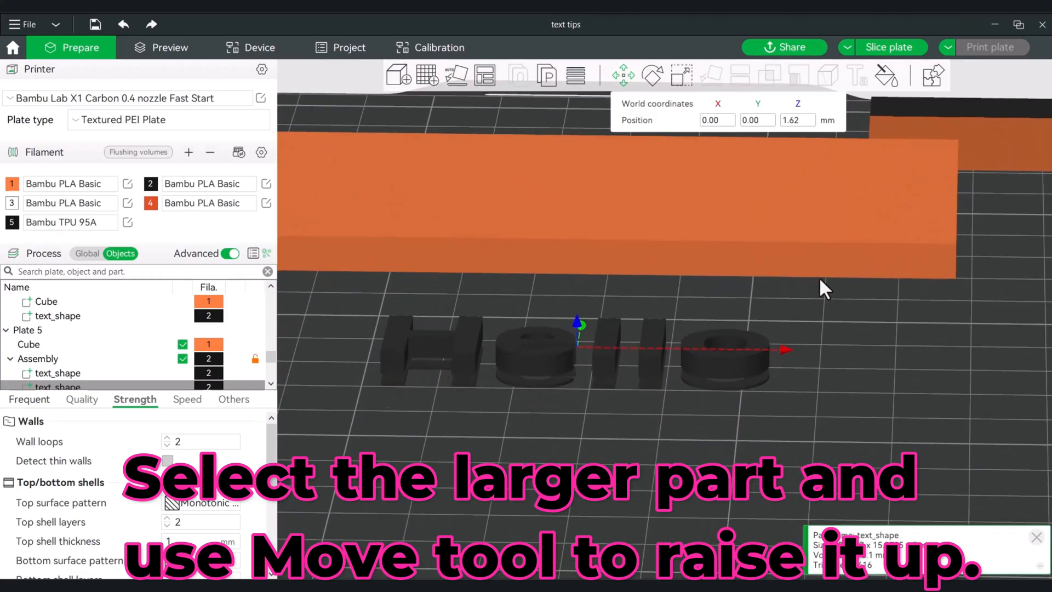
Step: Lower the full-height Hello part to a Z position of about 0.36 mm, close above the base of the flattened copy
scroll(629, 418, up, 8)
drag(530, 483, 533, 479)
scroll(491, 492, up, 2)
right_drag(492, 492, 551, 490)
drag(488, 318, 492, 350)
mouse_move(483, 471)
mouse_down()
mouse_move(480, 484)
mouse_move(479, 463)
mouse_move(479, 477)
mouse_up()
scroll(478, 477, down, 5)
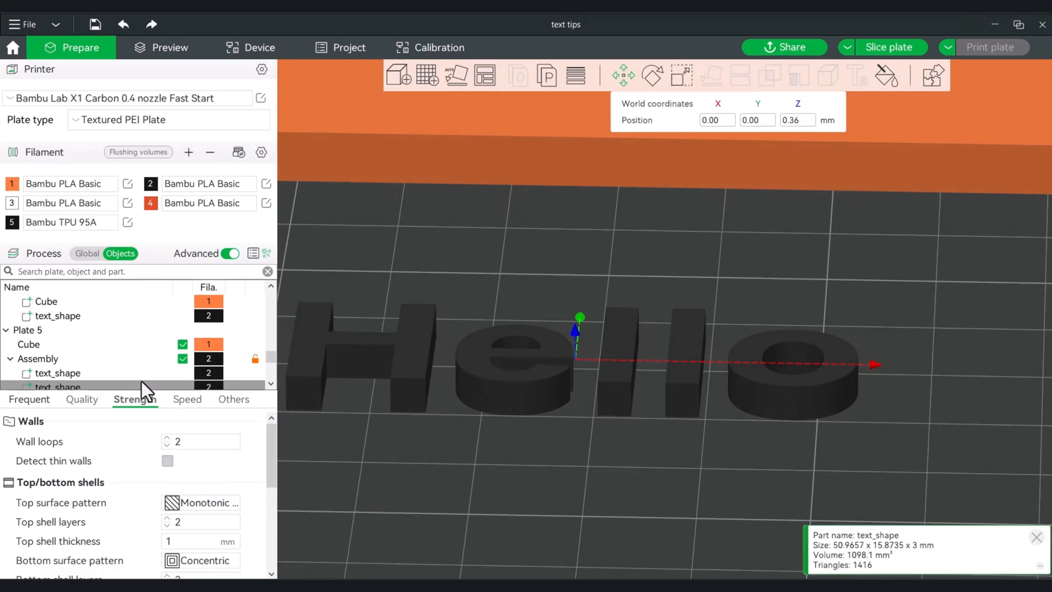
Step: Rename the raised full-height text_shape part as "text top"
scroll(143, 380, down, 2)
click(52, 330)
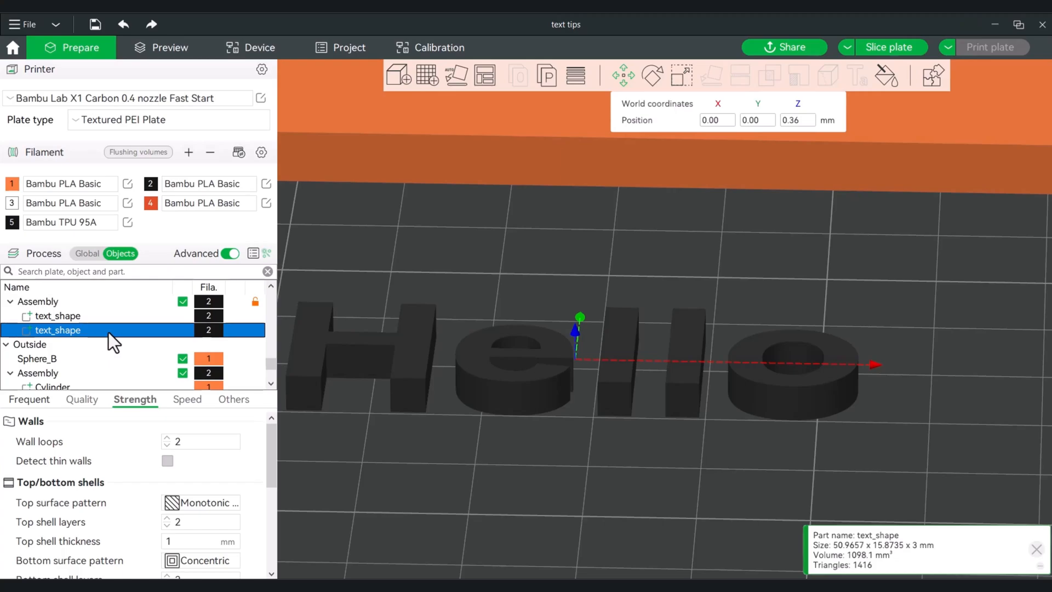
double_click(69, 334)
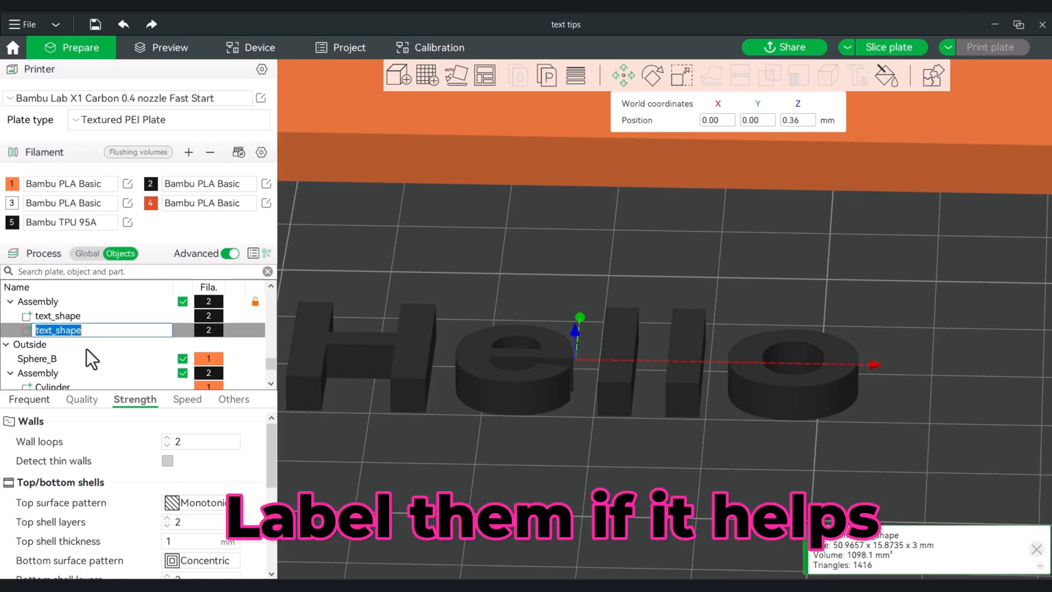
text(text top)
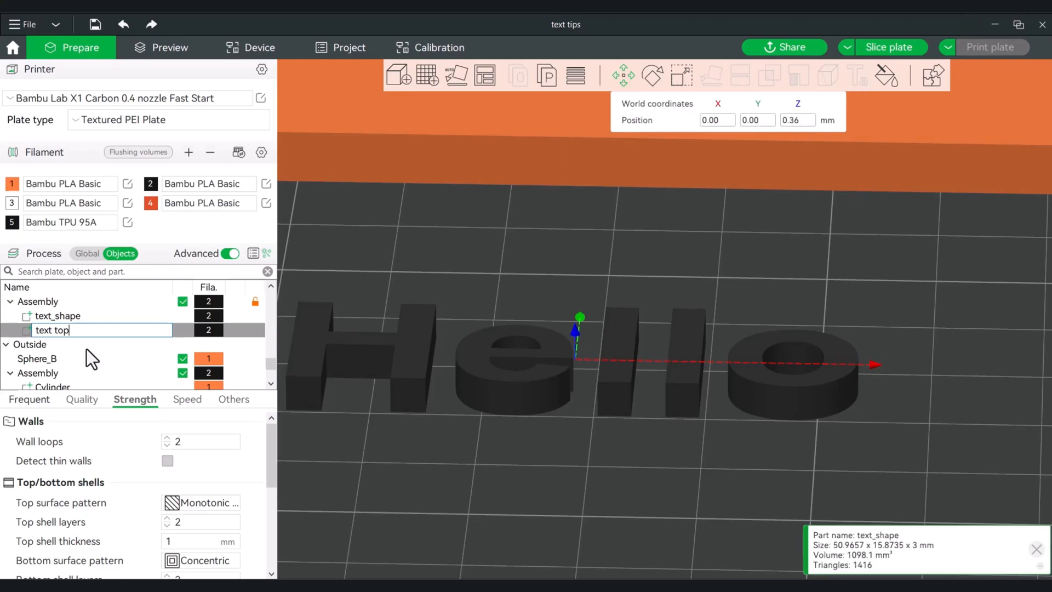
click(352, 447)
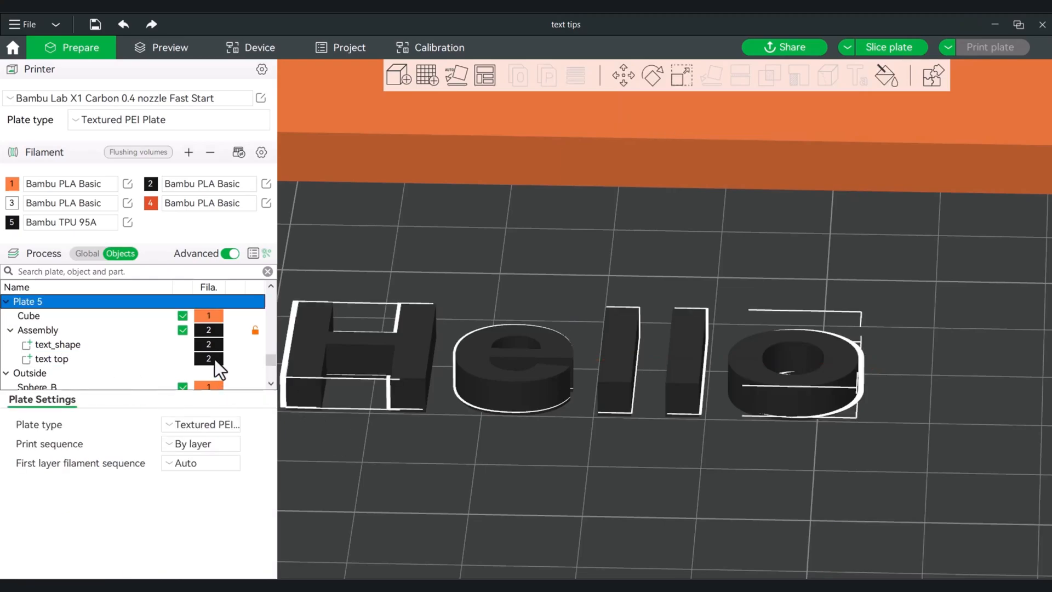
Step: Change the type of the text top part to Negative Part
click(214, 359)
right_click(211, 360)
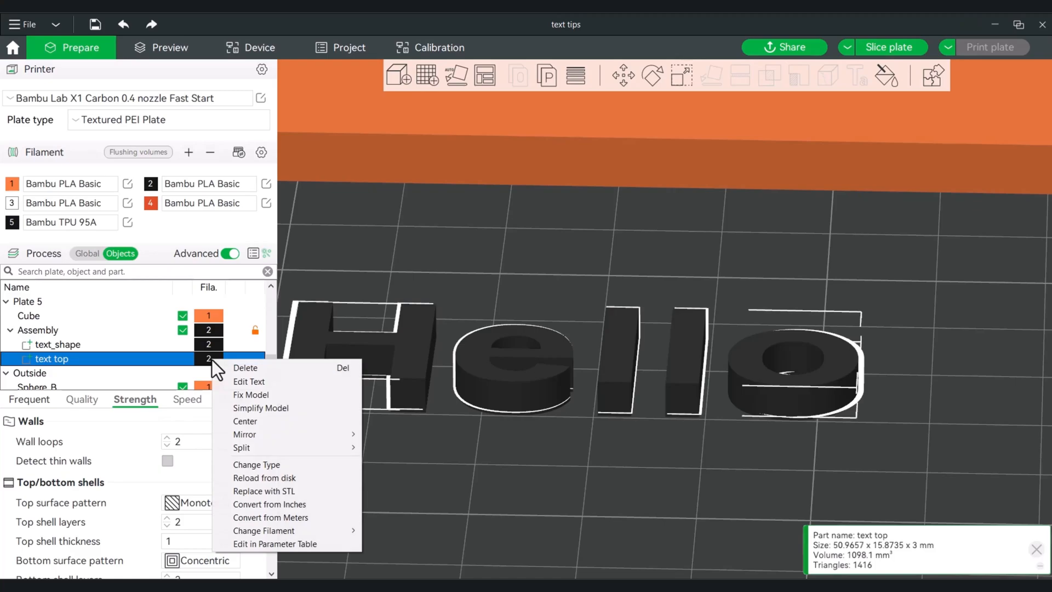
click(290, 466)
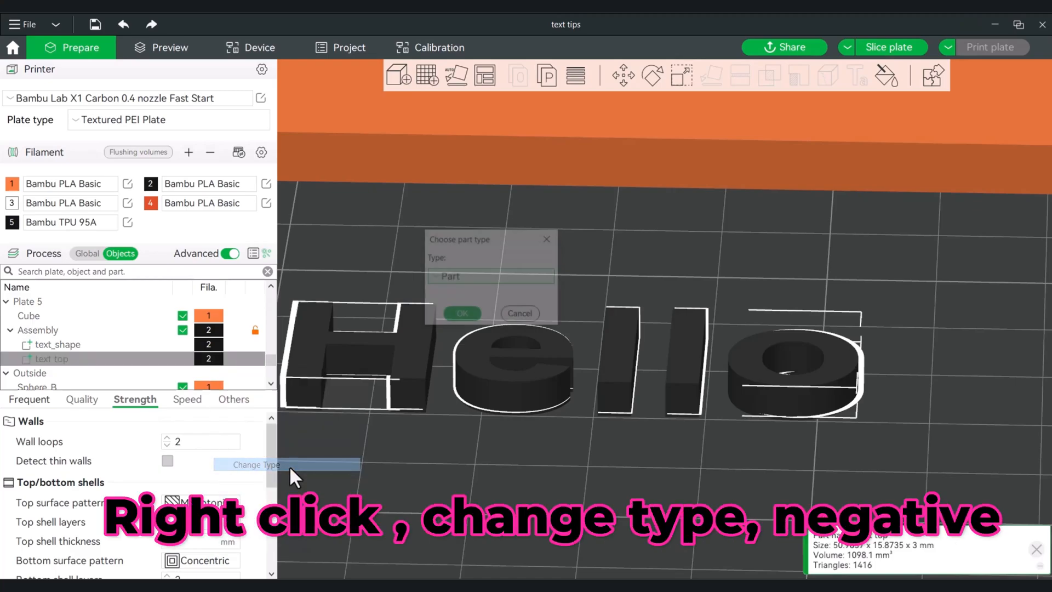
click(493, 279)
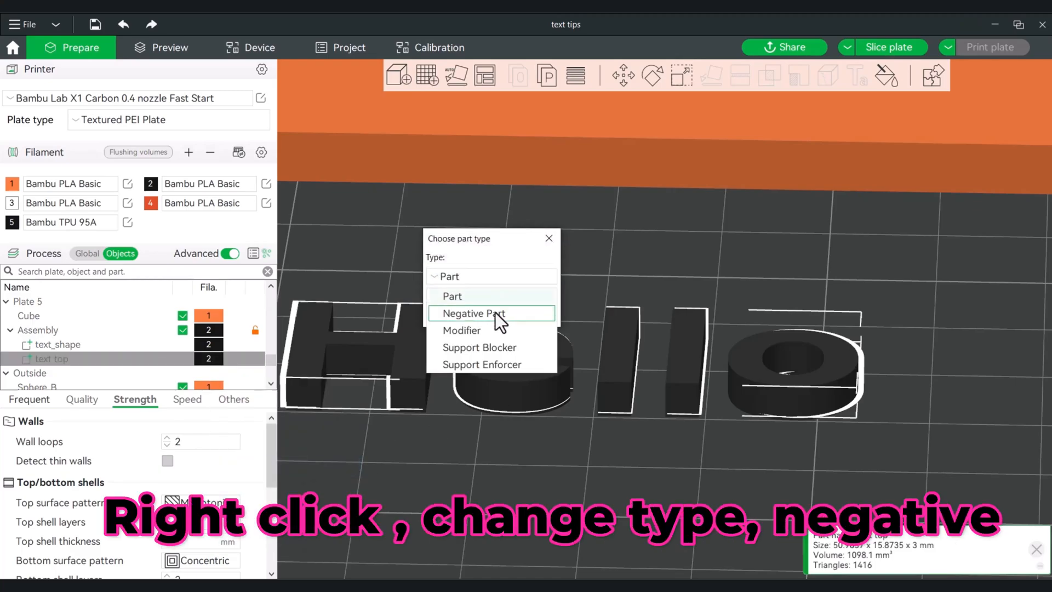
click(495, 312)
click(462, 312)
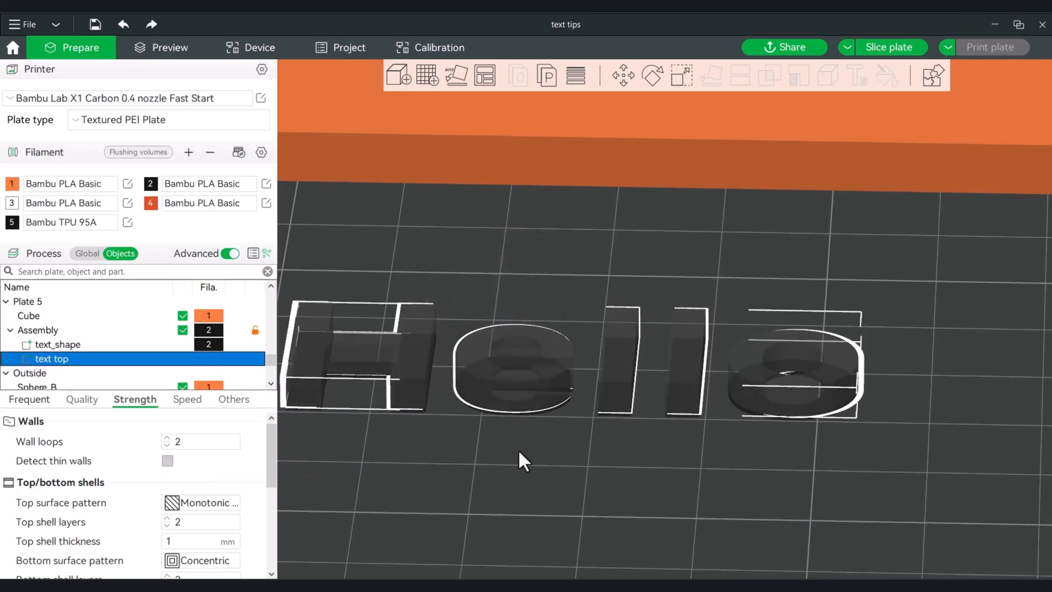
Step: Slice Plate 5 and examine the thin Hello text in the sliced preview
drag(519, 452, 521, 502)
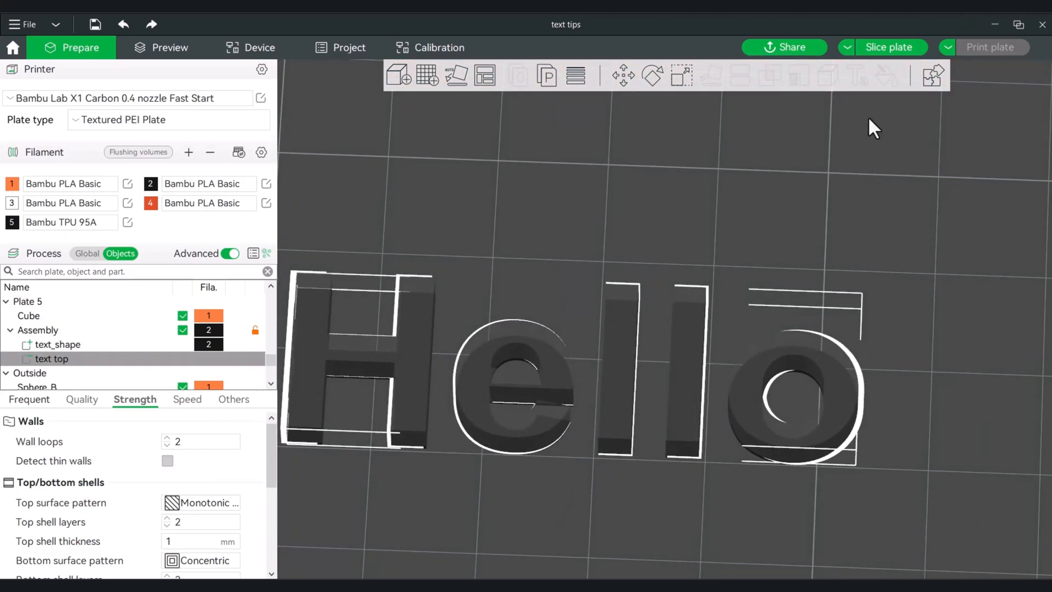
click(895, 47)
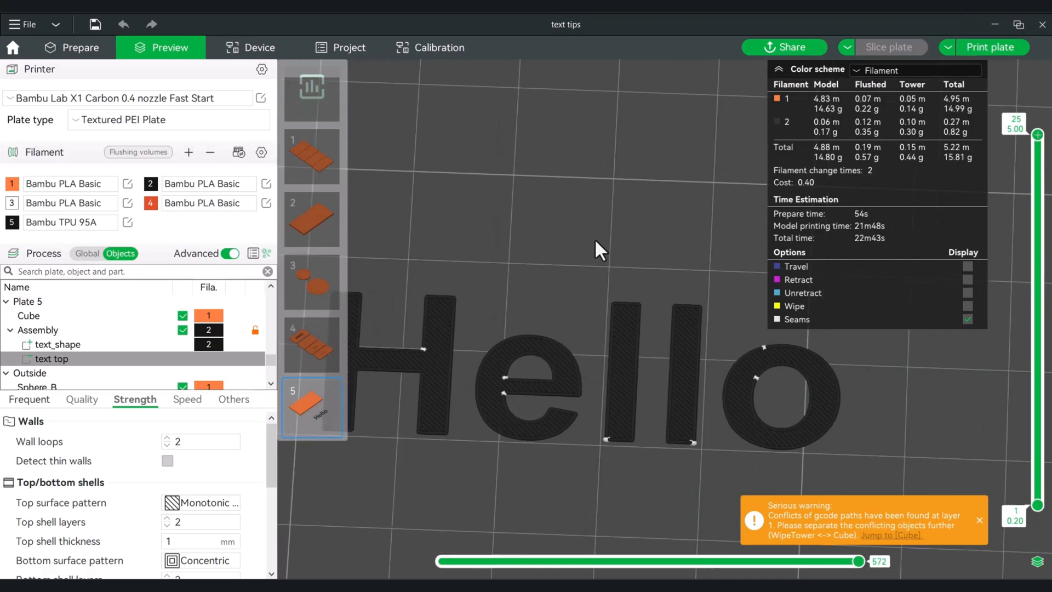
mouse_move(595, 241)
mouse_down()
mouse_move(580, 262)
mouse_move(573, 221)
mouse_move(581, 239)
mouse_up()
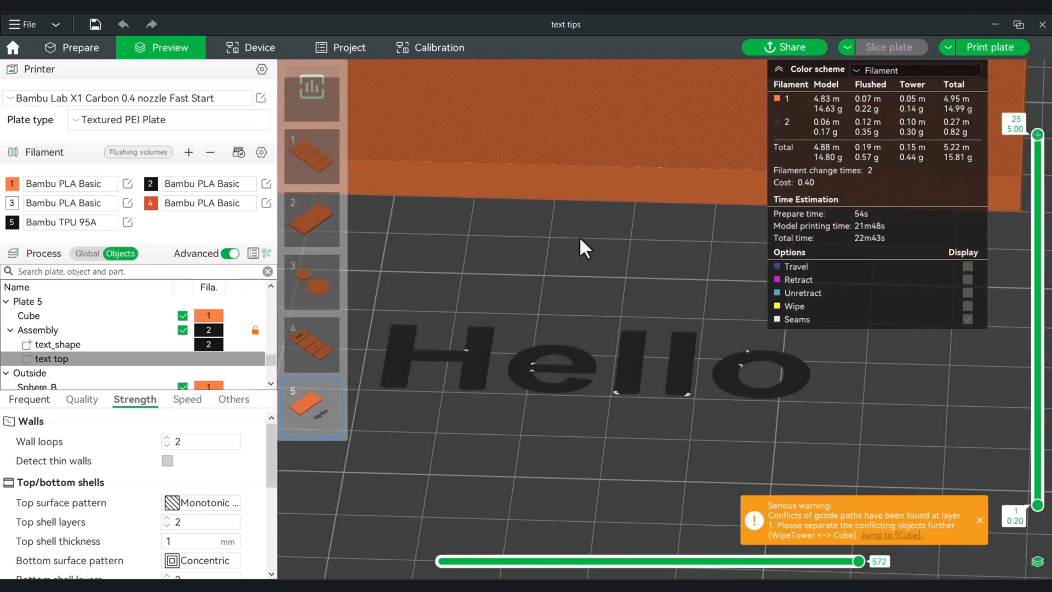
Step: Return to model preparation and center the 100 x 50 x 5 mm cube on Plate 5 over the Hello assembly
click(75, 51)
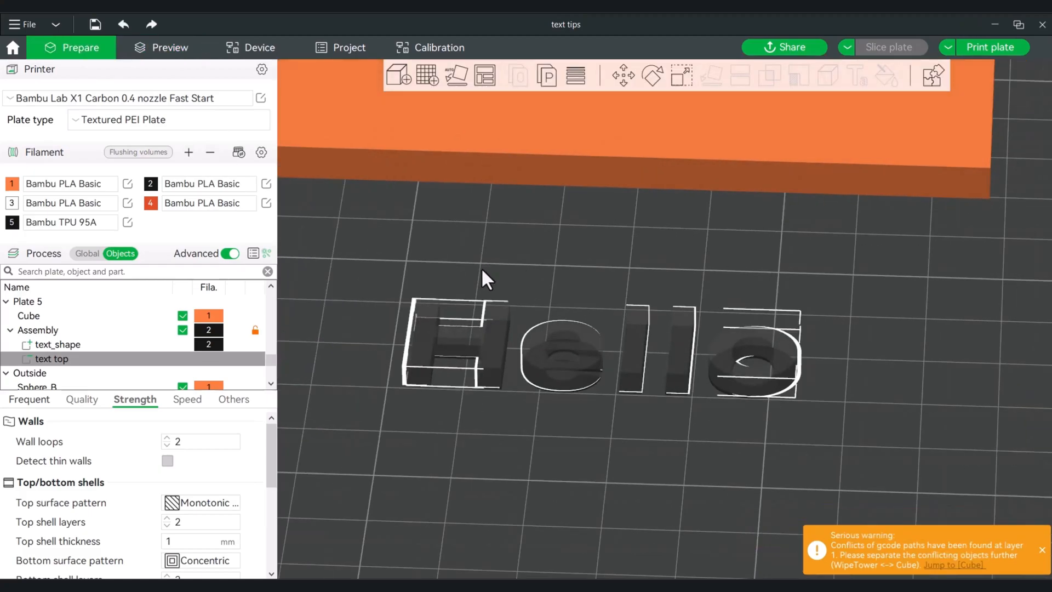
scroll(481, 267, down, 3)
scroll(630, 178, down, 2)
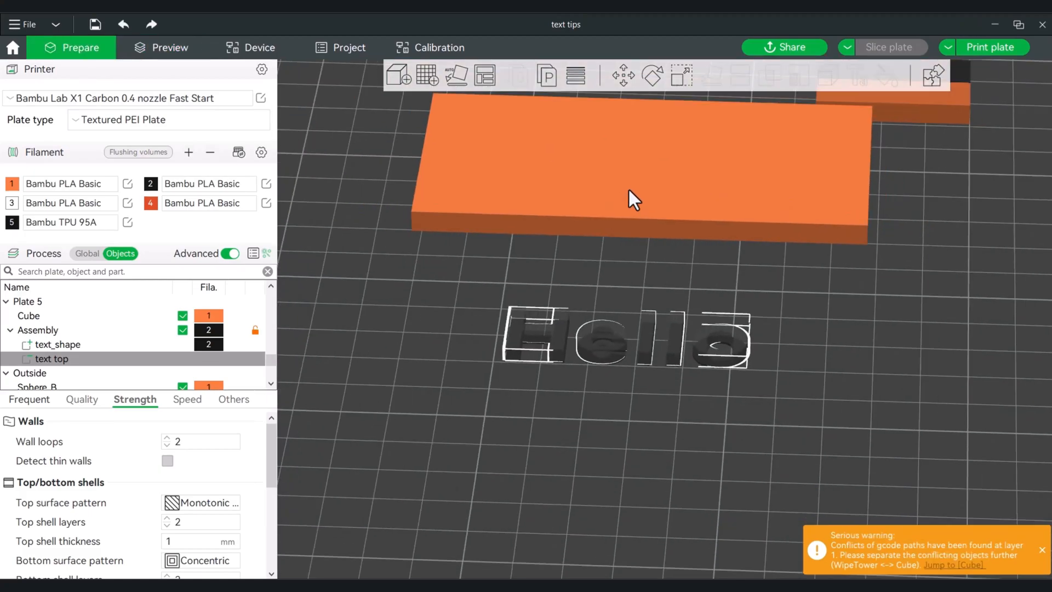
click(639, 195)
right_click(638, 186)
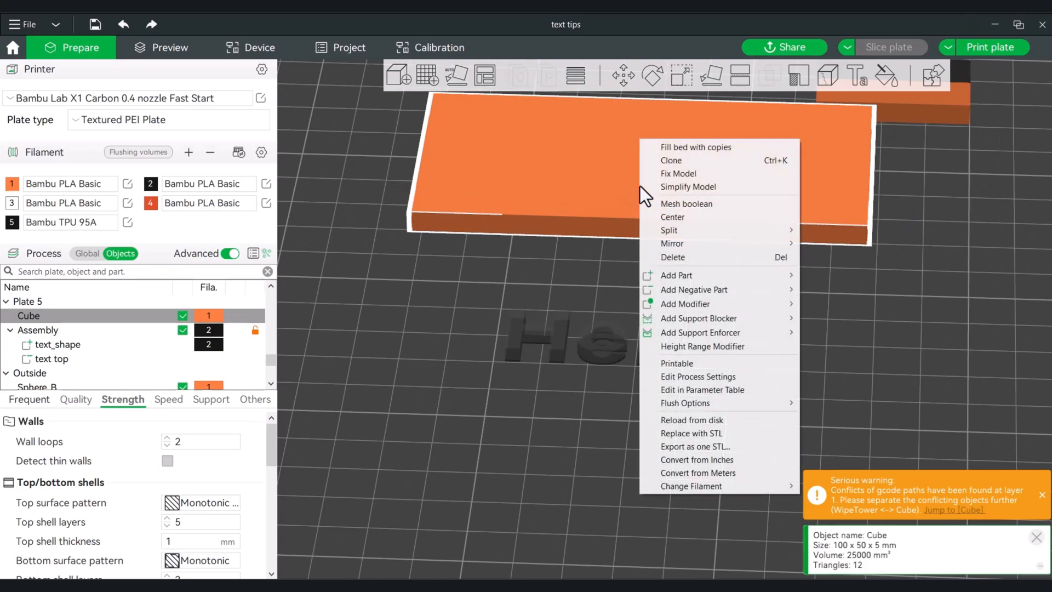
click(685, 215)
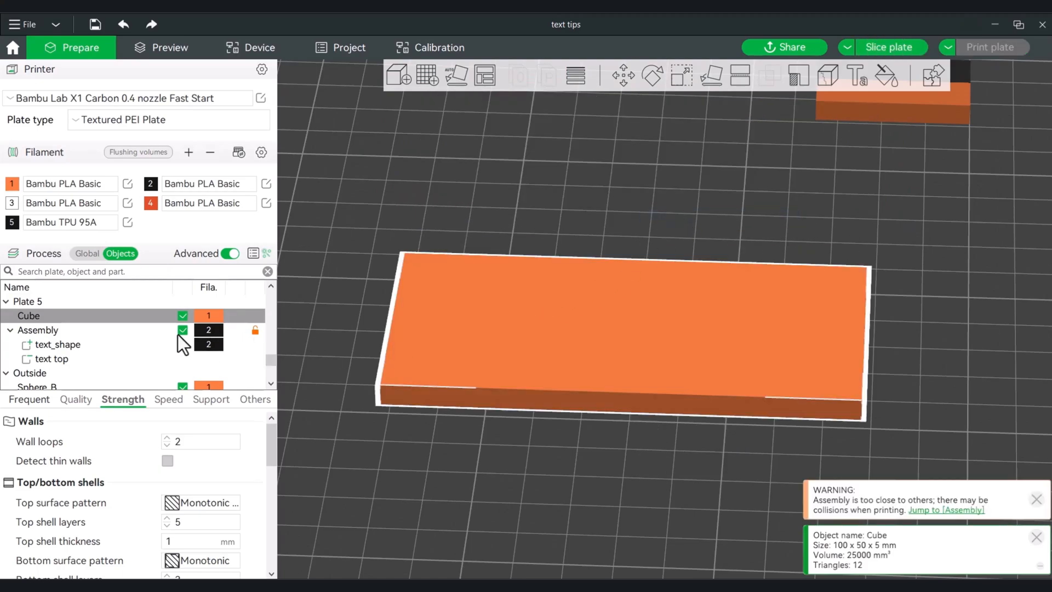
Step: Assemble the Plate 5 cube and the Hello text assembly into one object
click(45, 331)
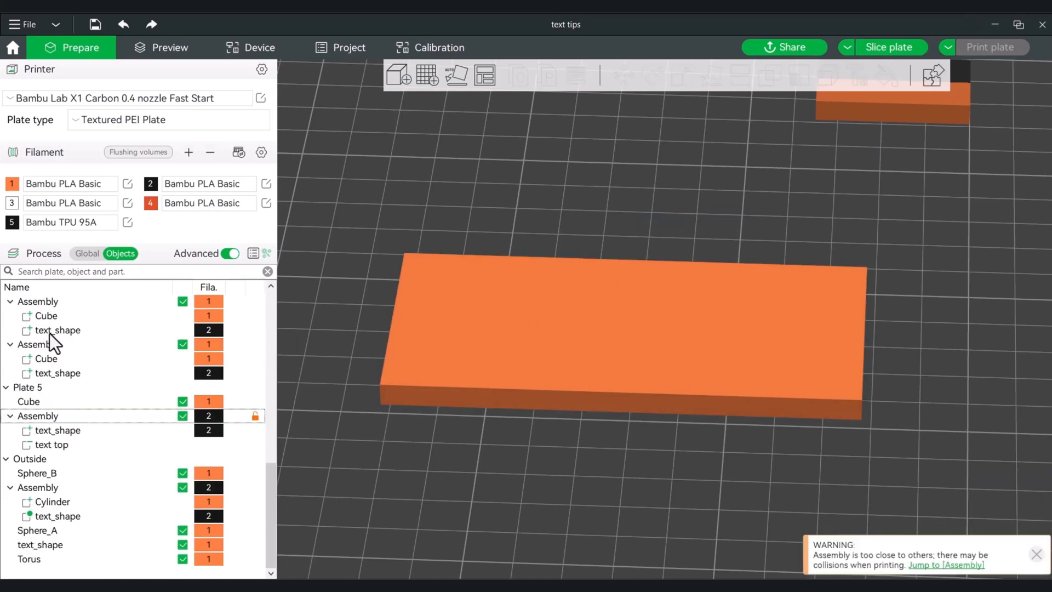
click(41, 417)
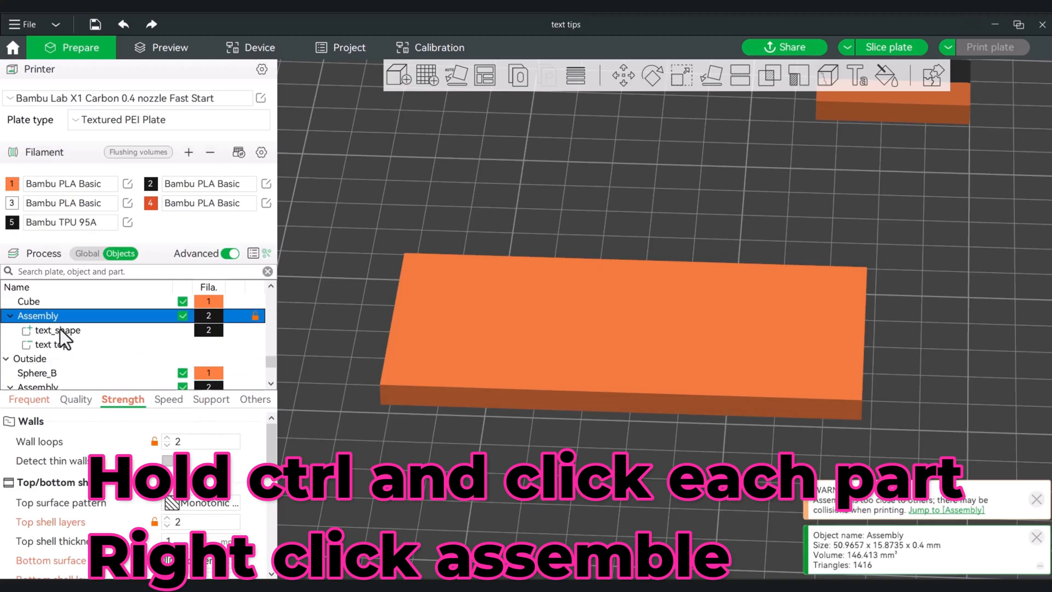
ctrl+click(28, 300)
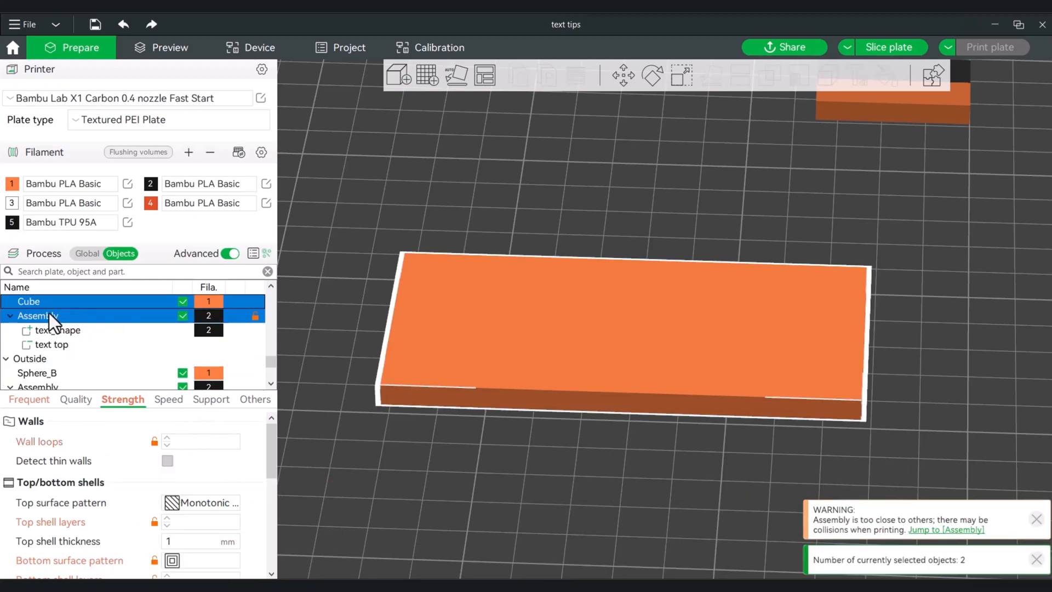
right_click(32, 317)
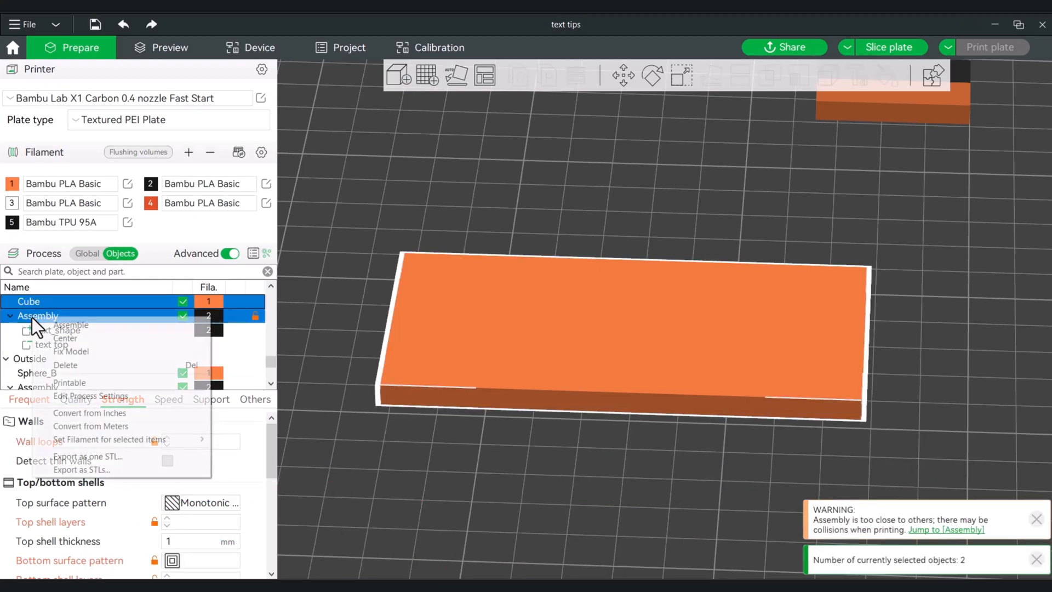
click(85, 327)
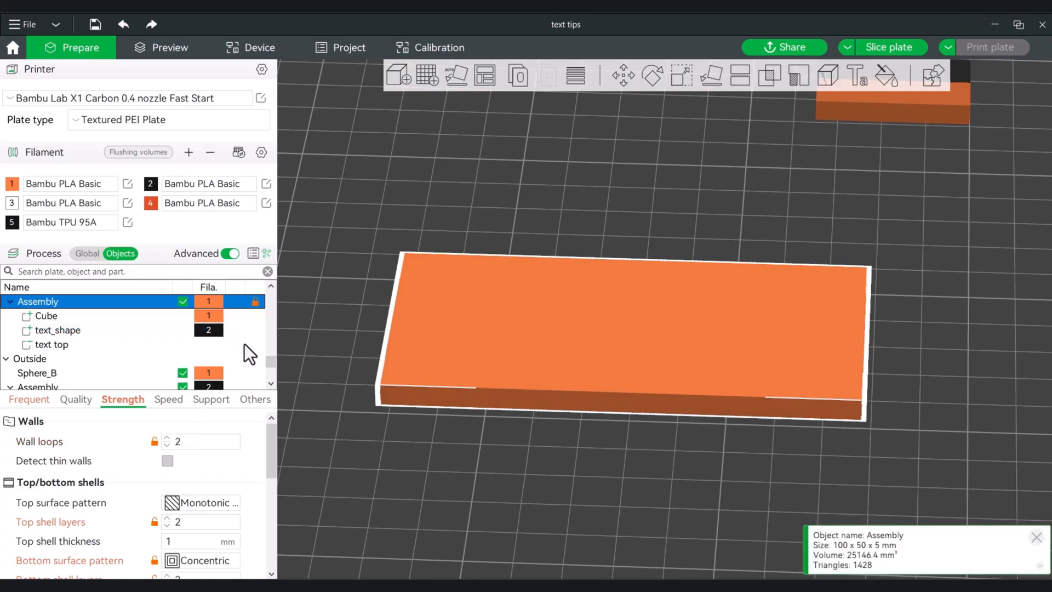
Step: Move the text_shape and text top parts up together until the Hello text reaches the cube's top surface
click(68, 341)
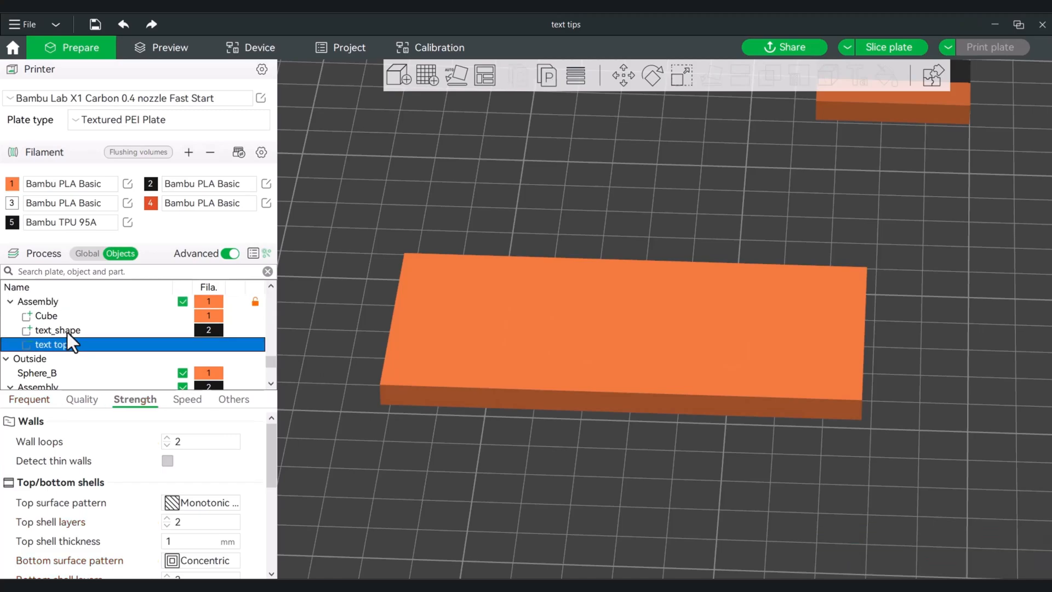
ctrl+click(67, 331)
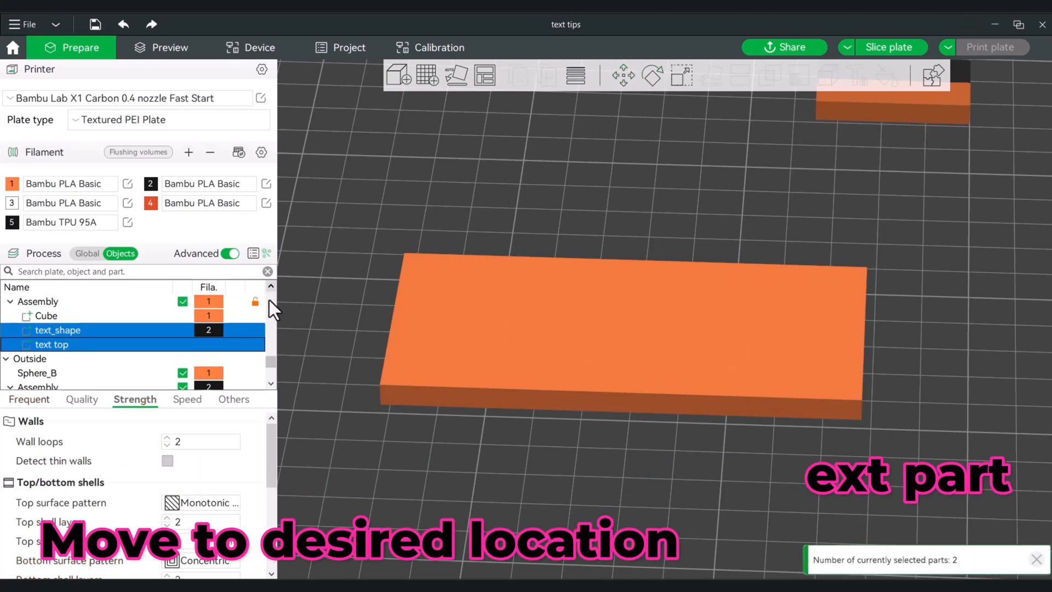
click(624, 74)
drag(624, 315, 625, 309)
drag(651, 213, 651, 207)
scroll(613, 307, up, 4)
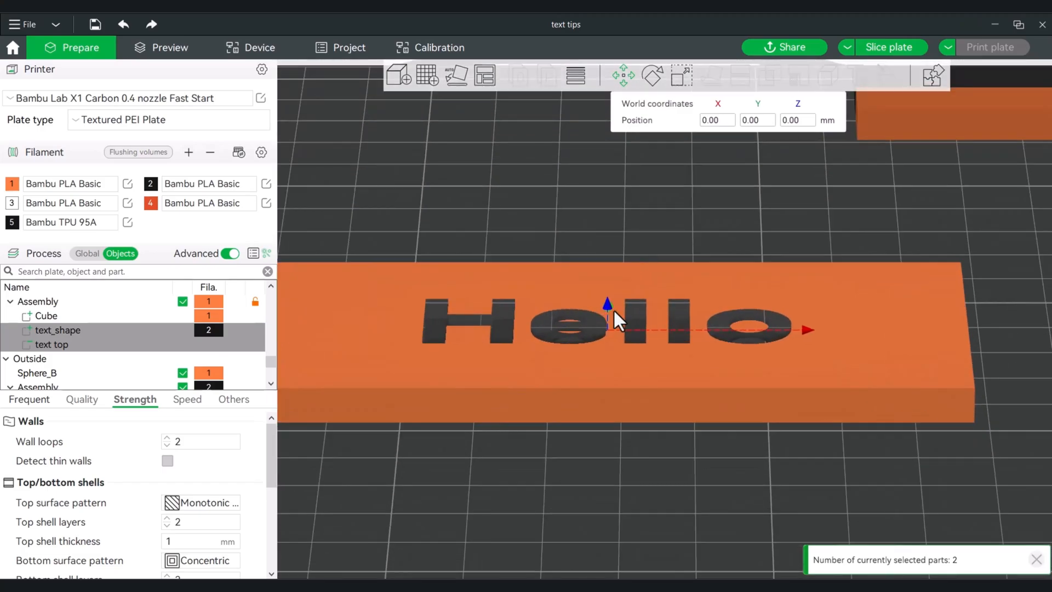
Step: Raise both Hello parts together by about another 0.93 mm so the negative part sticks out above the cube
drag(587, 494, 587, 487)
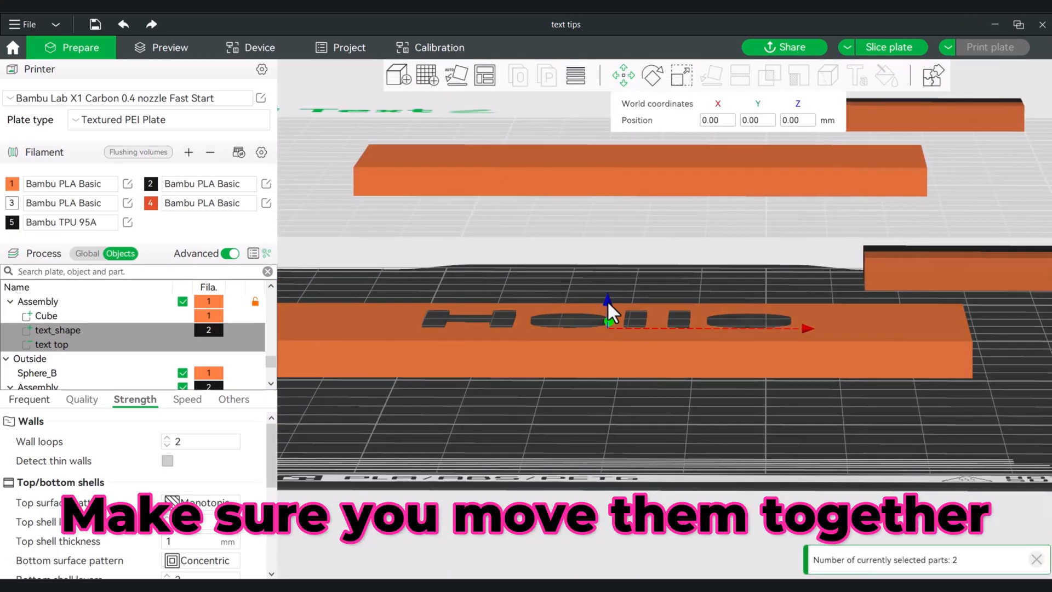
mouse_move(609, 298)
mouse_down()
mouse_move(611, 281)
mouse_move(613, 297)
mouse_up()
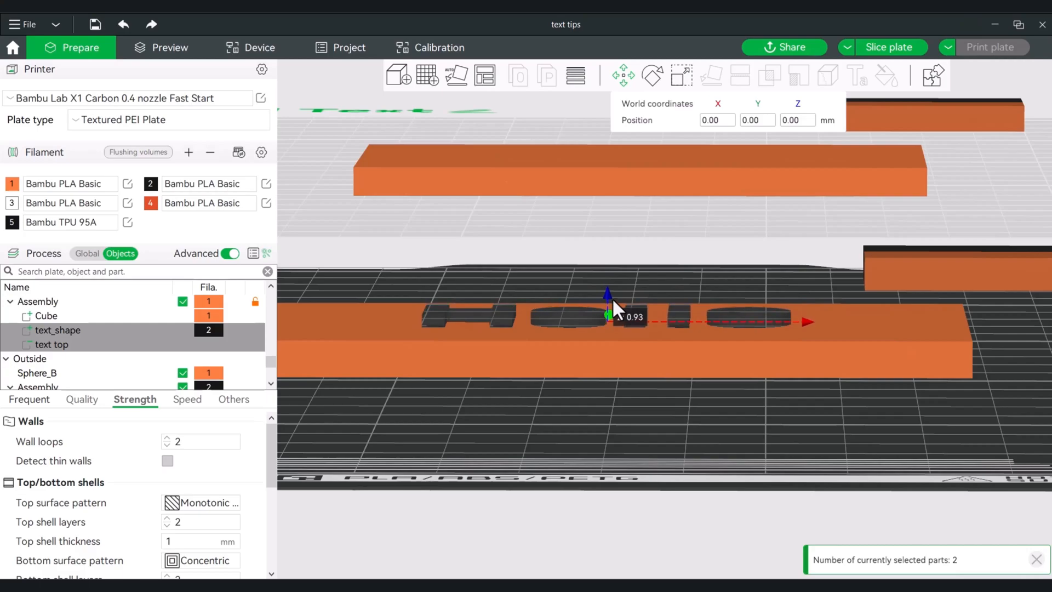
drag(639, 254, 637, 270)
scroll(638, 270, down, 3)
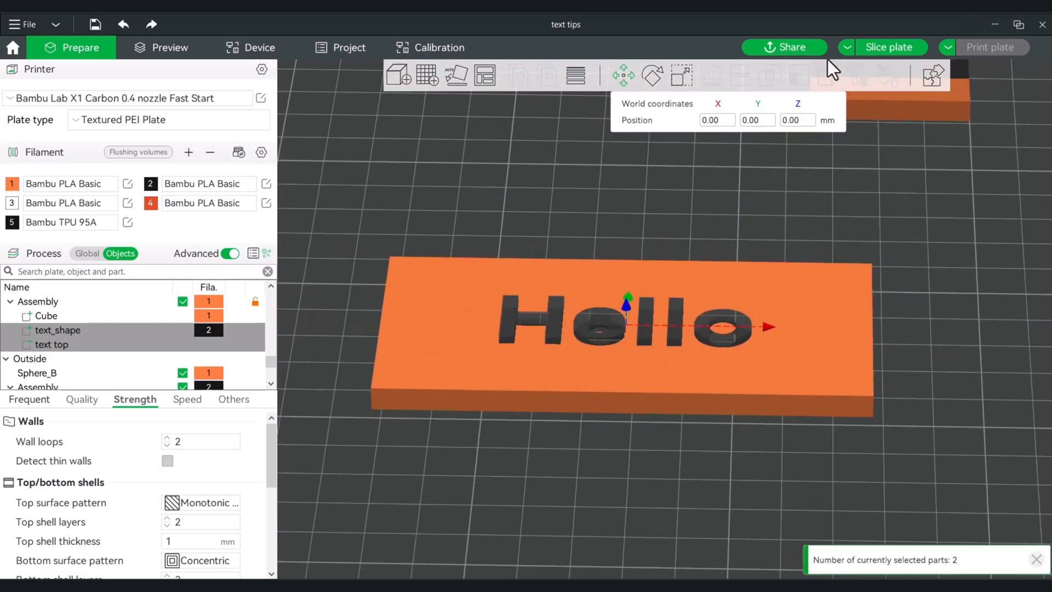
Step: Slice Plate 5 and inspect the recessed Hello text in the cube up close
click(883, 47)
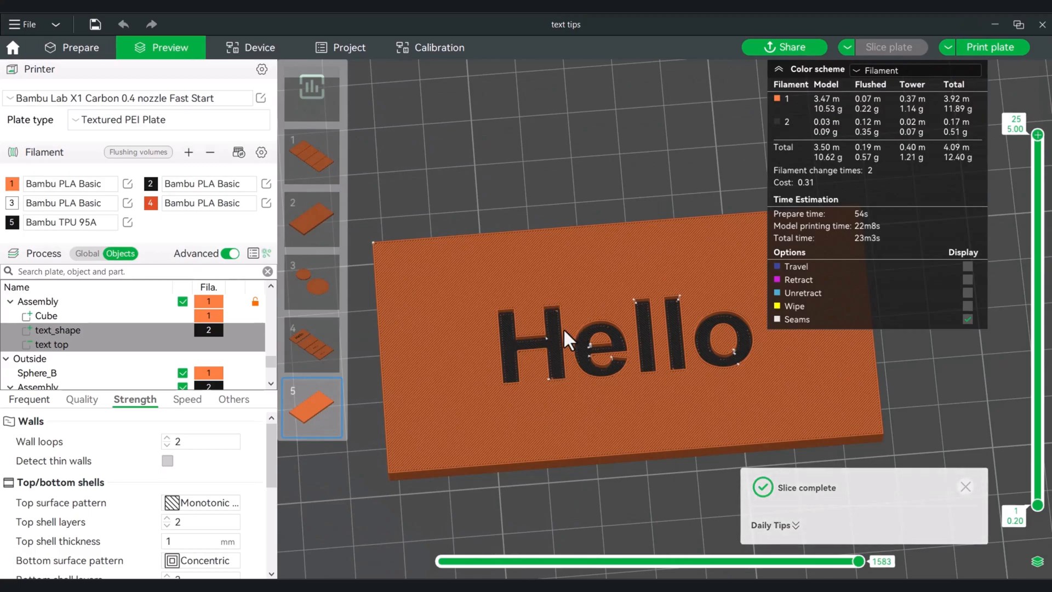
drag(573, 178, 568, 169)
scroll(569, 170, up, 3)
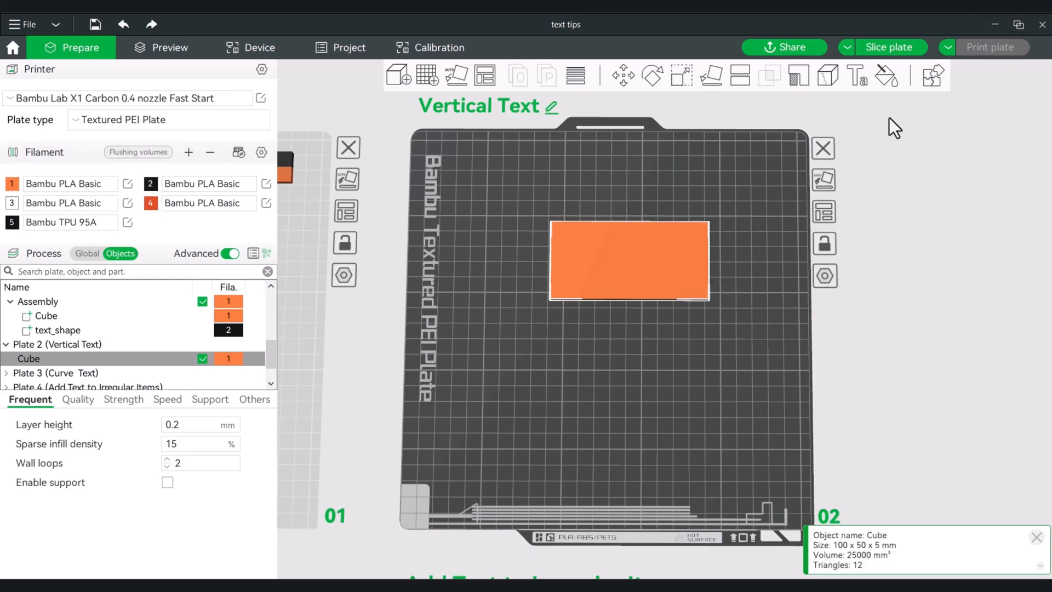
Step: Add the text "Vertical" to the middle of the cube's top surface on Plate 2
scroll(715, 203, up, 2)
right_drag(786, 236, 761, 300)
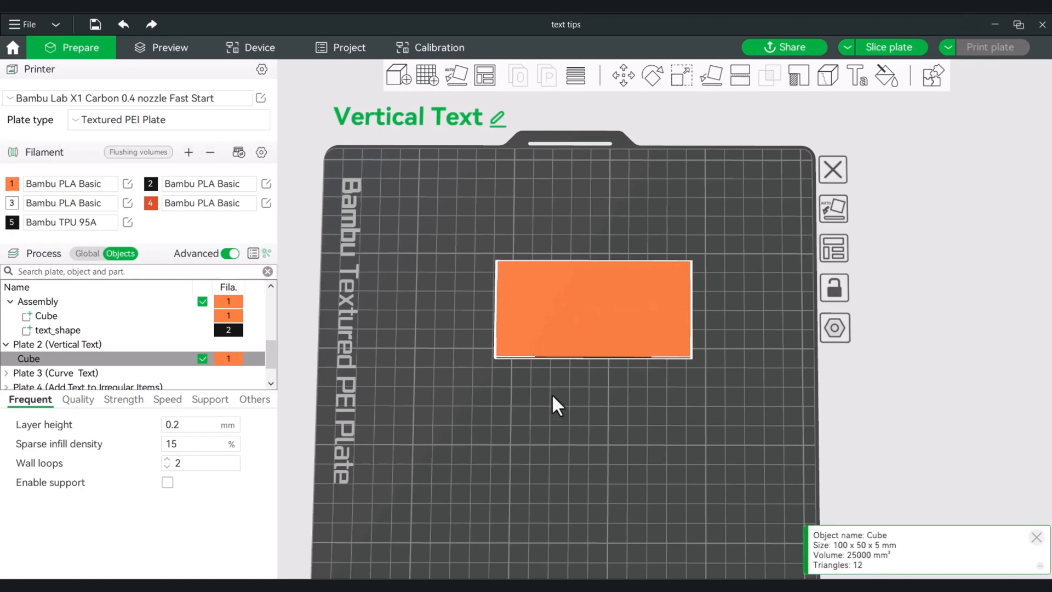
drag(551, 394, 560, 350)
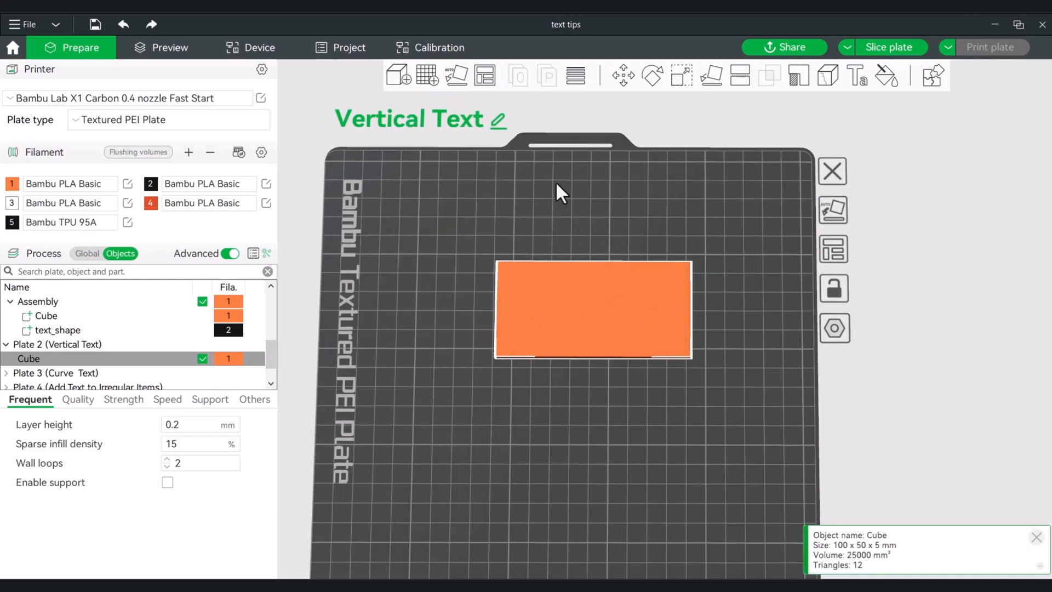
click(858, 74)
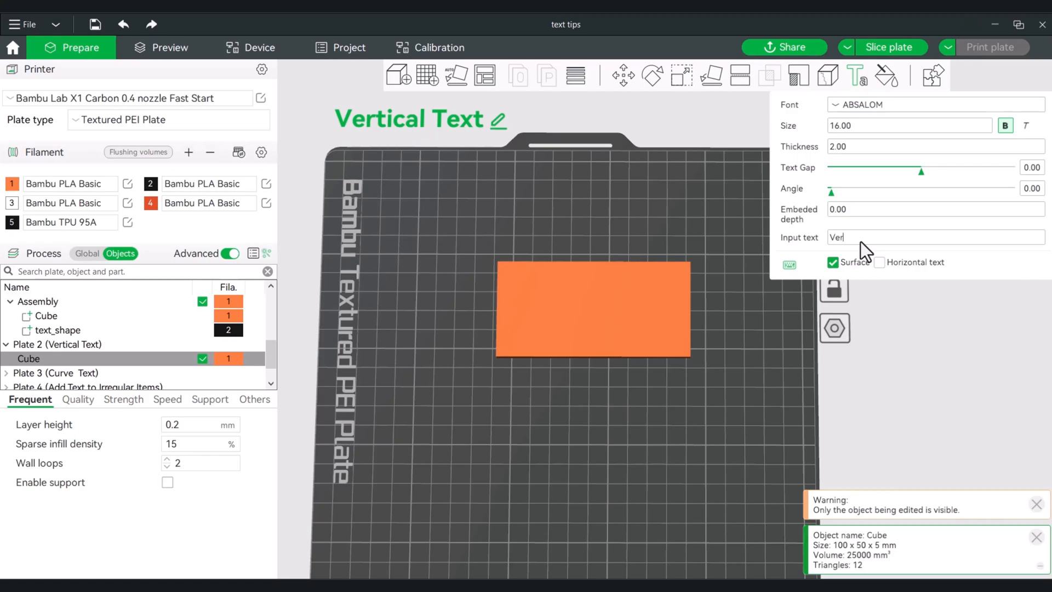
text(Vertical)
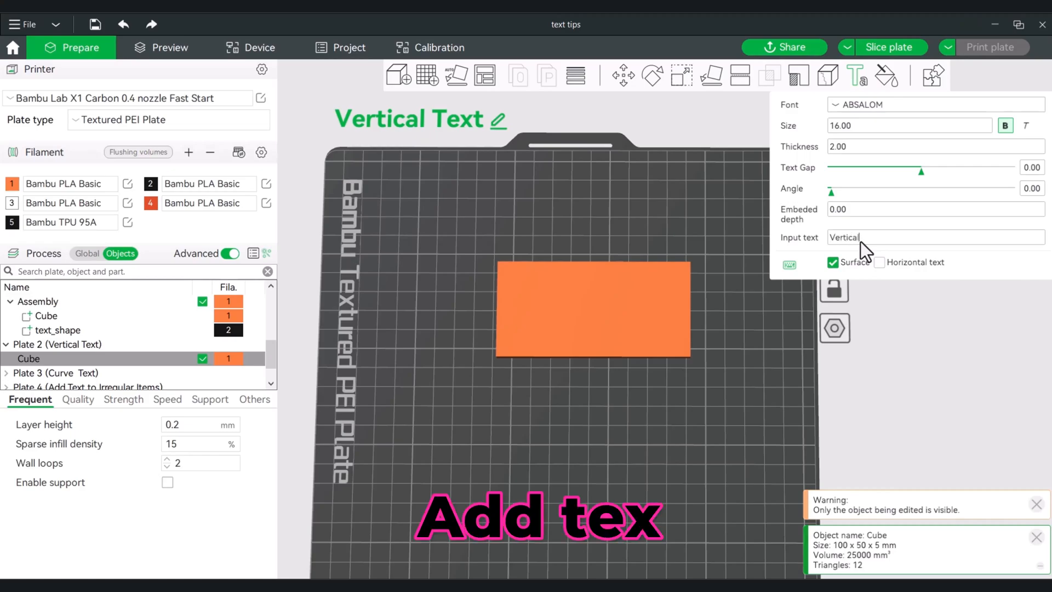
click(677, 311)
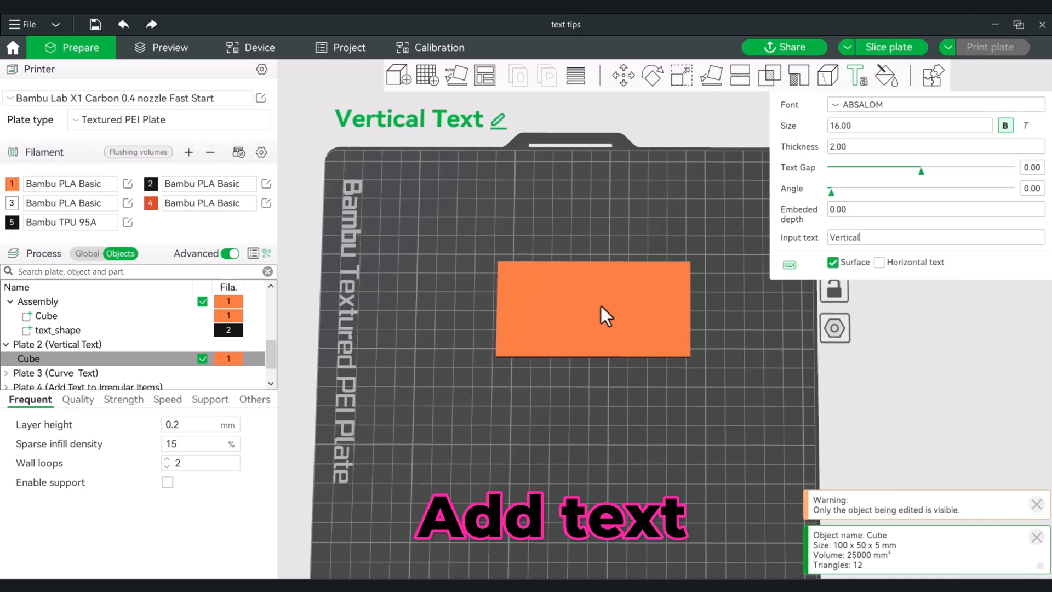
click(594, 304)
click(600, 310)
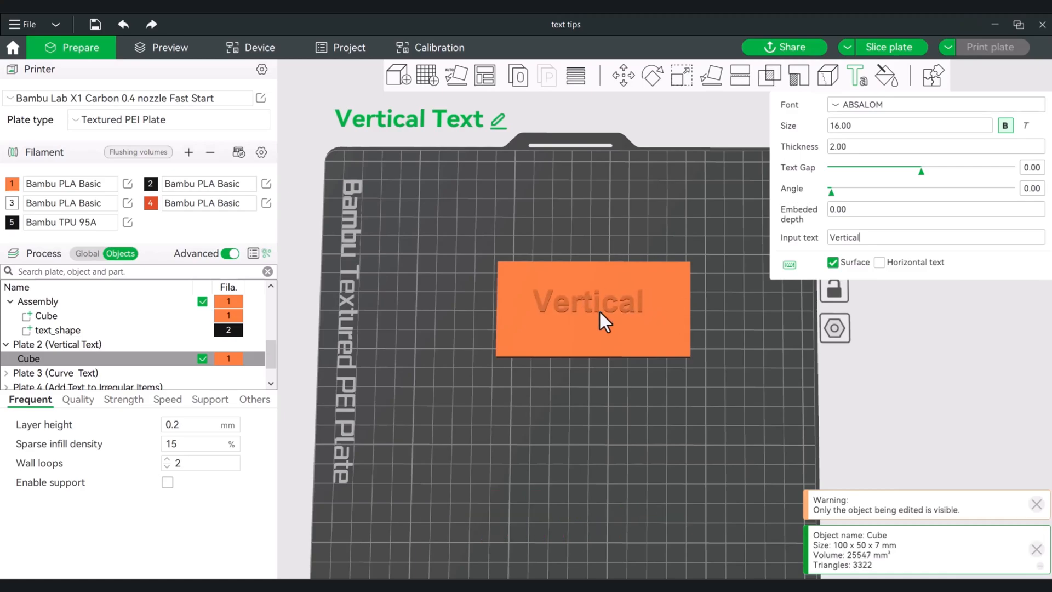
click(601, 312)
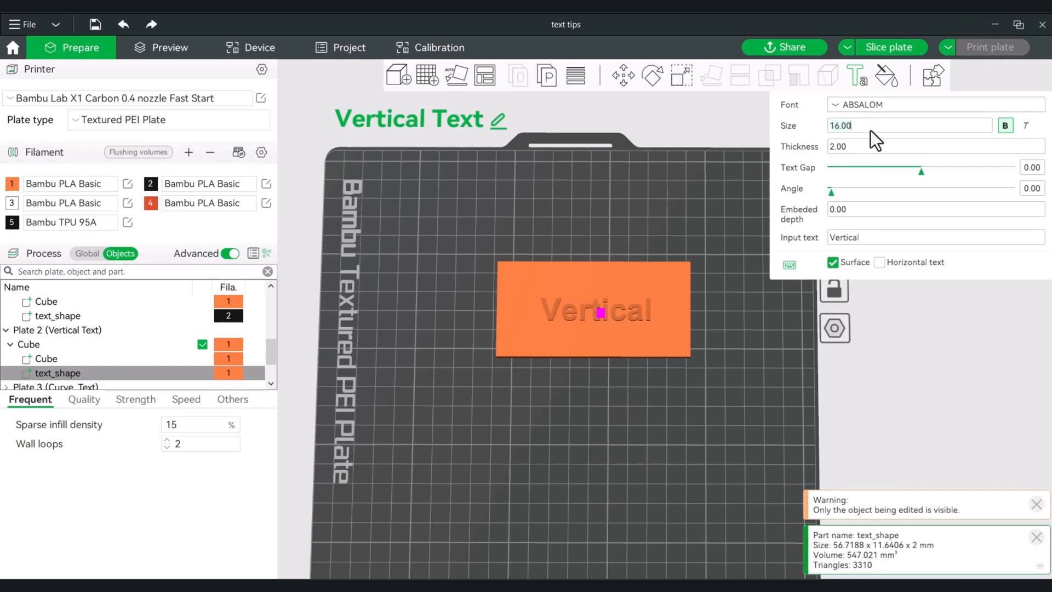
Step: Set the size of the Vertical text to 10
key(BackSpace)
key(BackSpace)
key(BackSpace)
key(BackSpace)
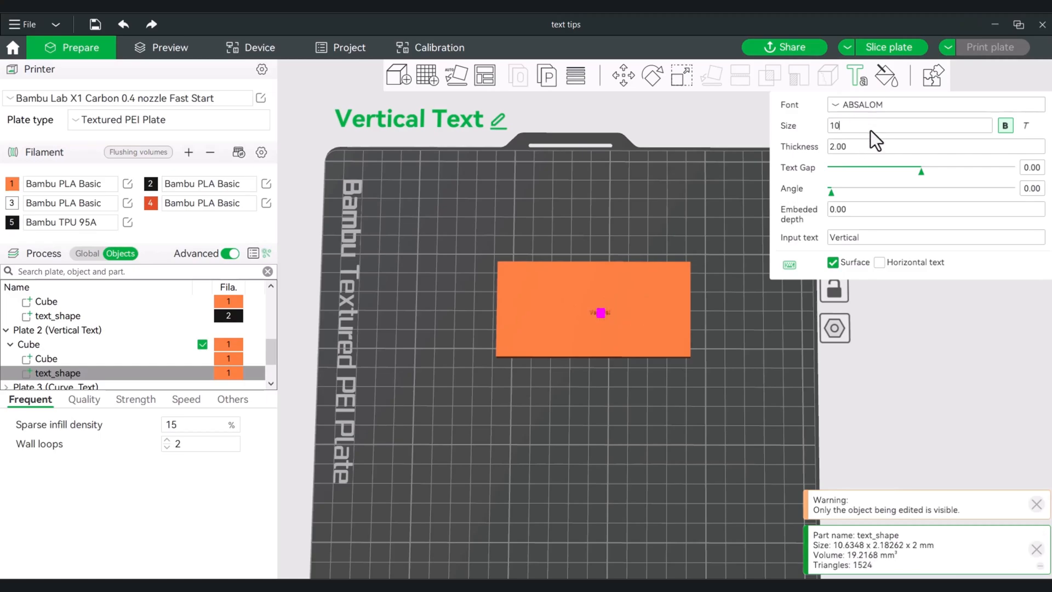
text(00)
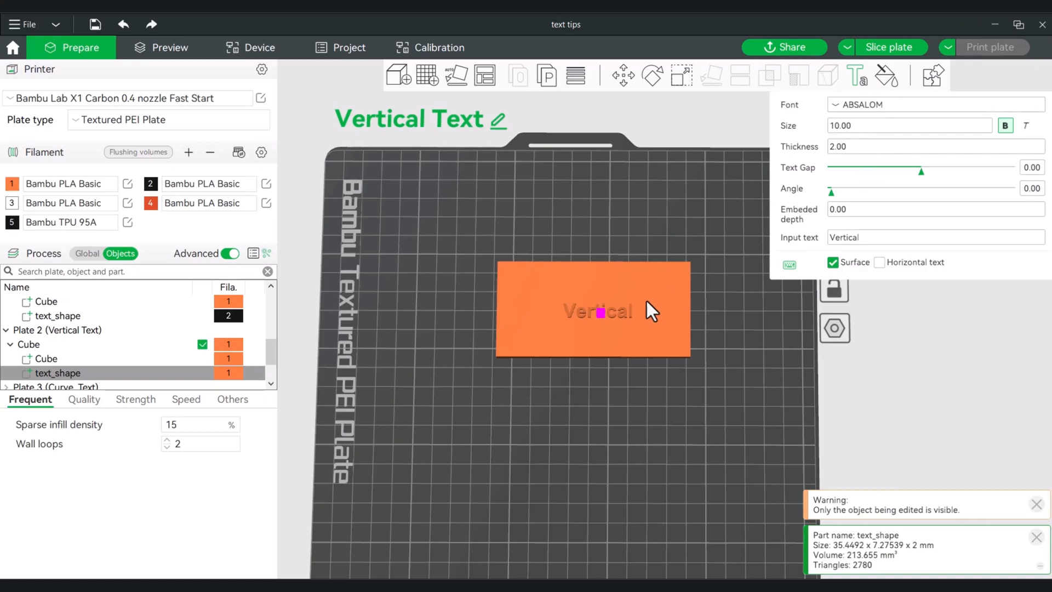
Step: Widen the letter spacing of the Vertical text to a text gap of 7.65 and finish the text edit
scroll(646, 300, up, 5)
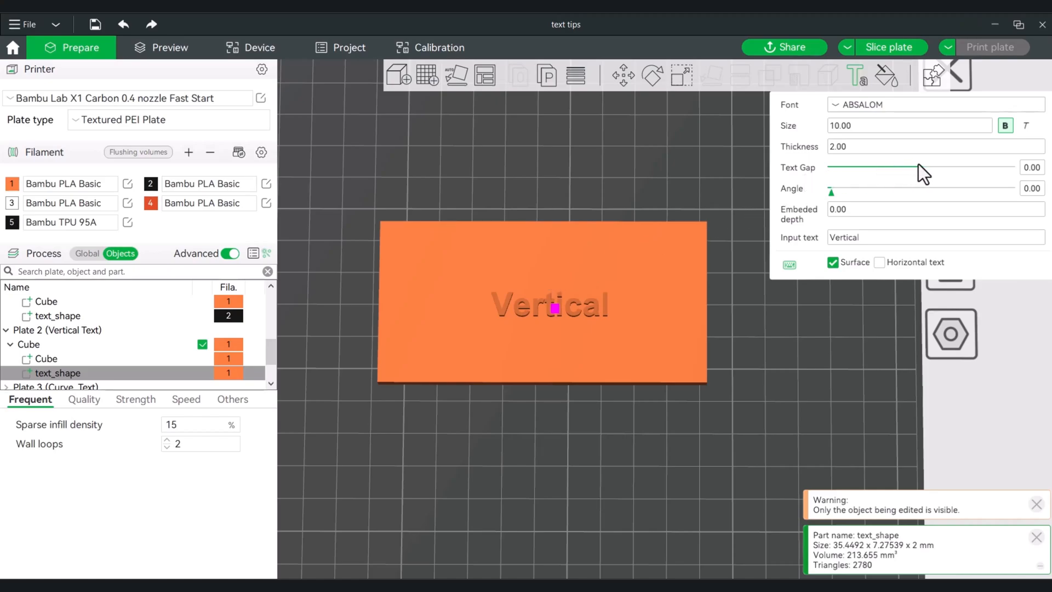
drag(921, 174, 929, 170)
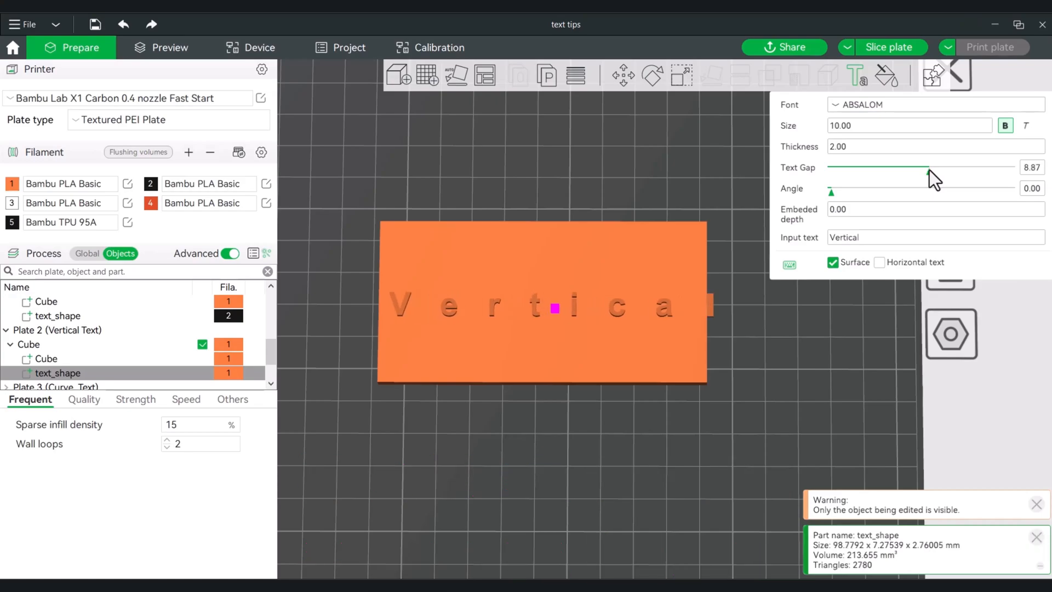
drag(929, 170, 928, 169)
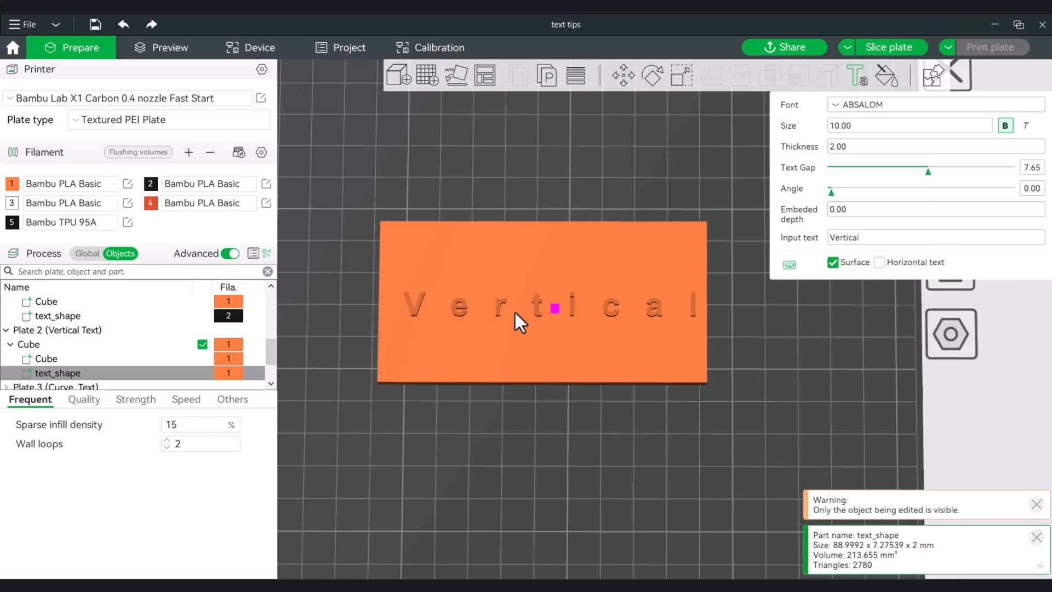
click(763, 370)
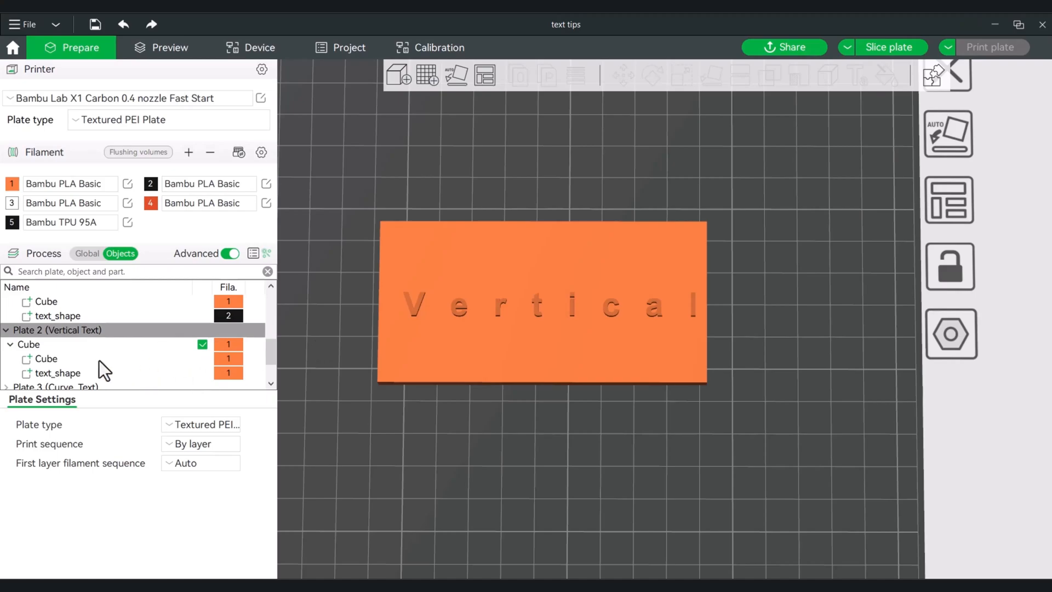
Step: Assign filament 2 to the Vertical text_shape part
click(67, 373)
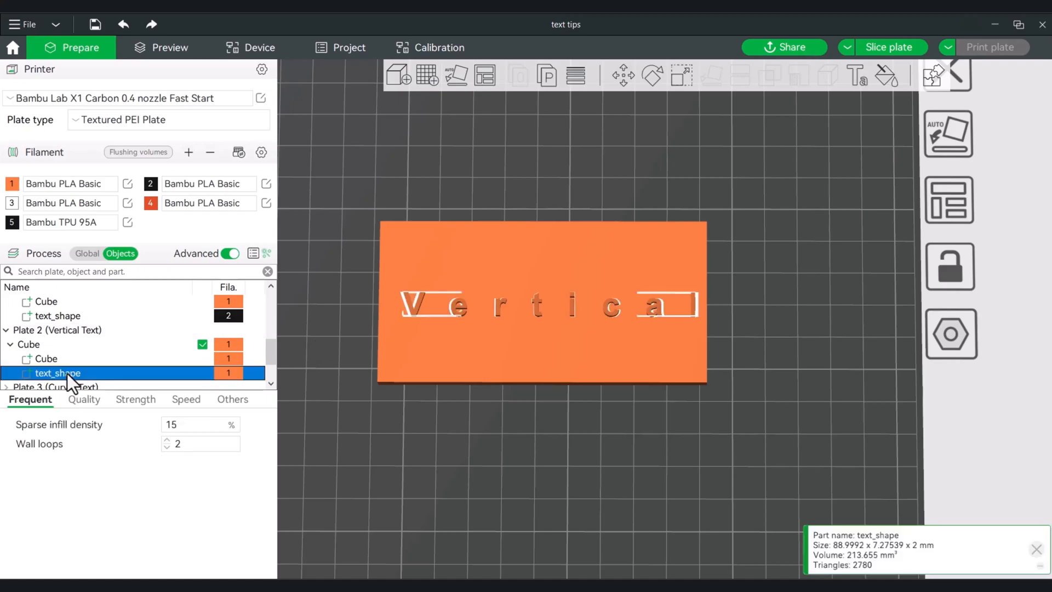
key(2)
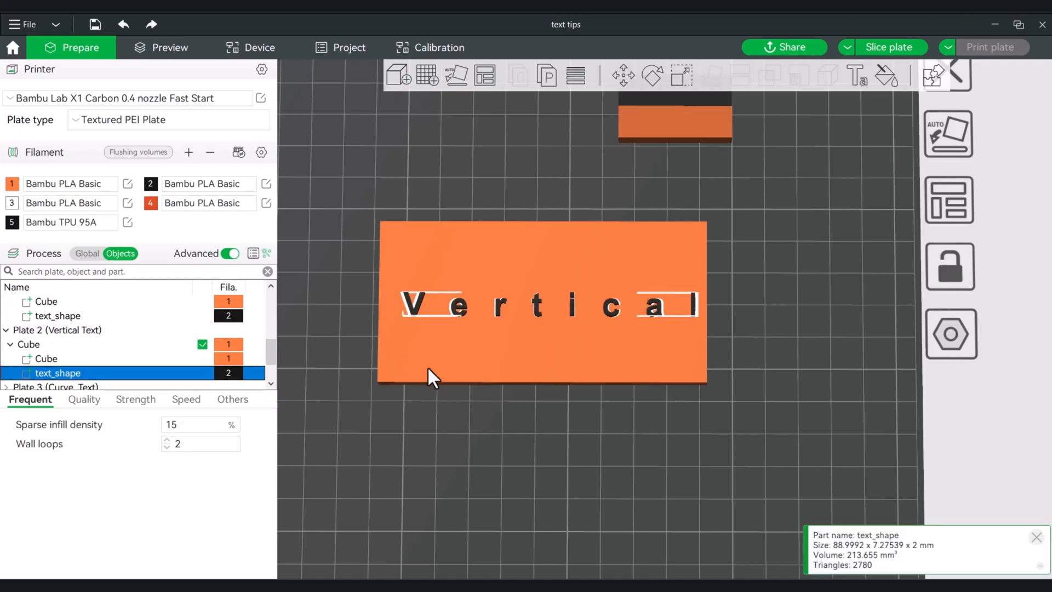
click(494, 415)
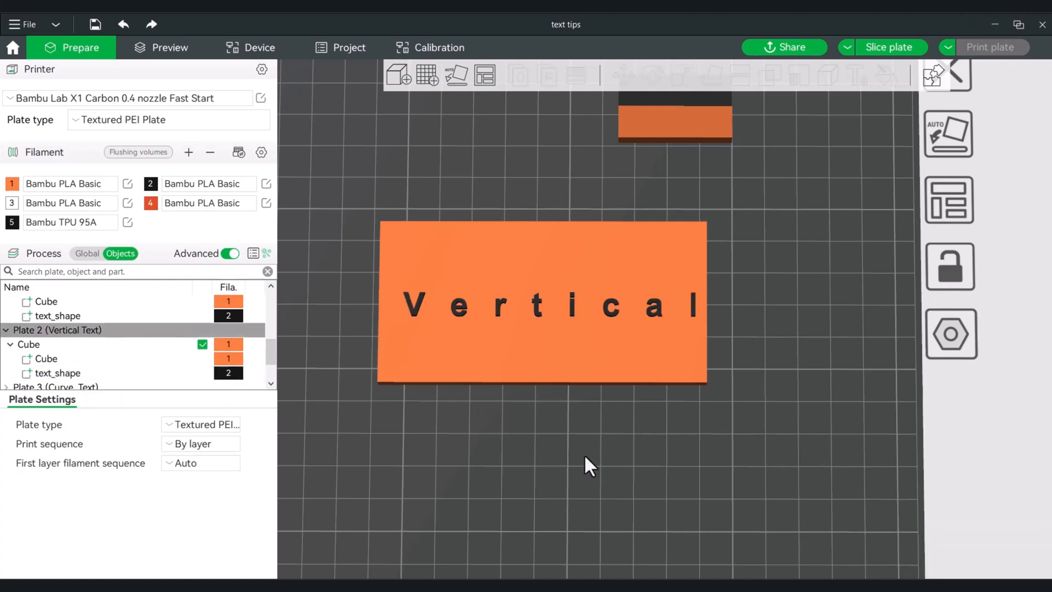
Step: Split the Plate 2 cube with its Vertical text into separate objects
click(577, 351)
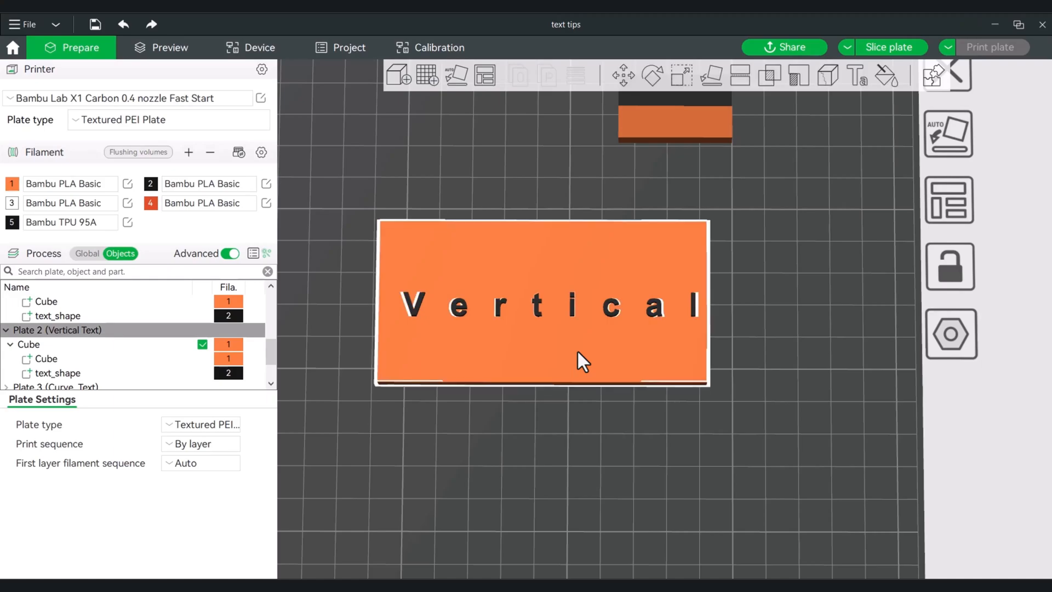
right_click(577, 350)
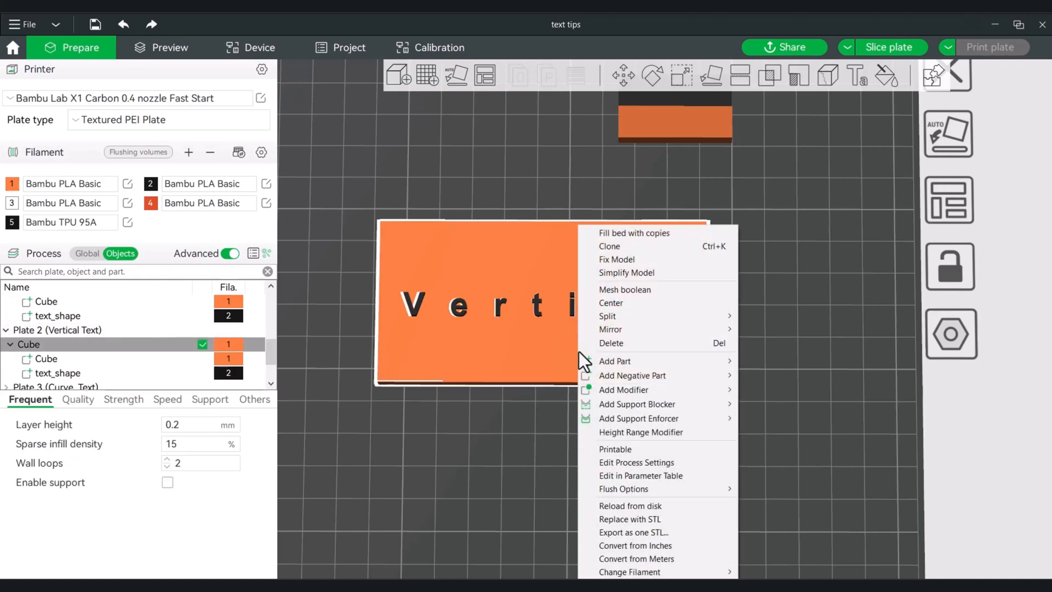
mouse_move(627, 317)
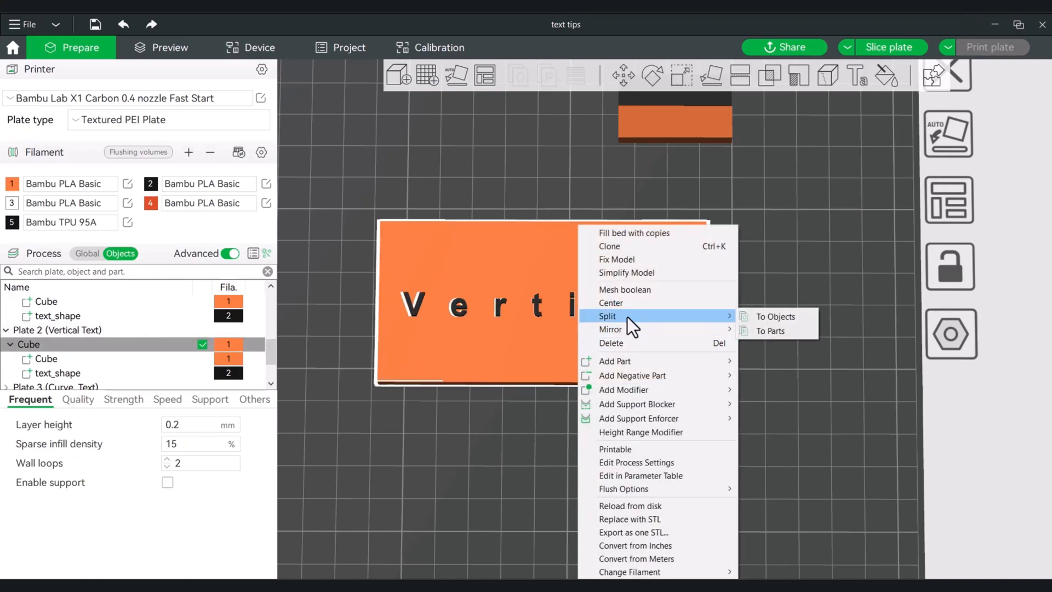
click(765, 316)
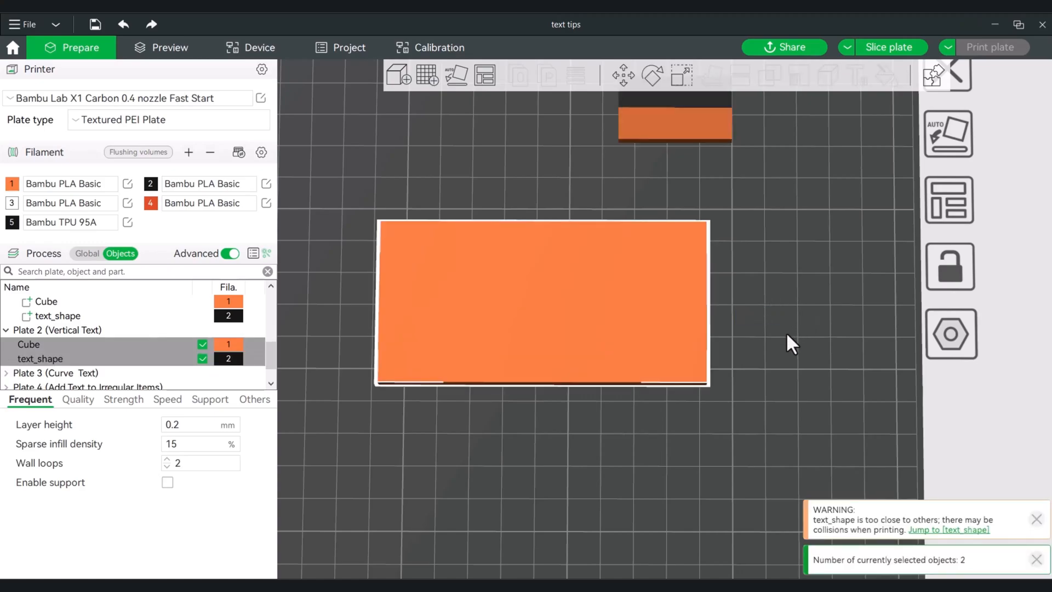
Step: Move only the cube off Plate 2, leaving the Vertical text on the plate
scroll(785, 331, down, 5)
drag(622, 289, 820, 213)
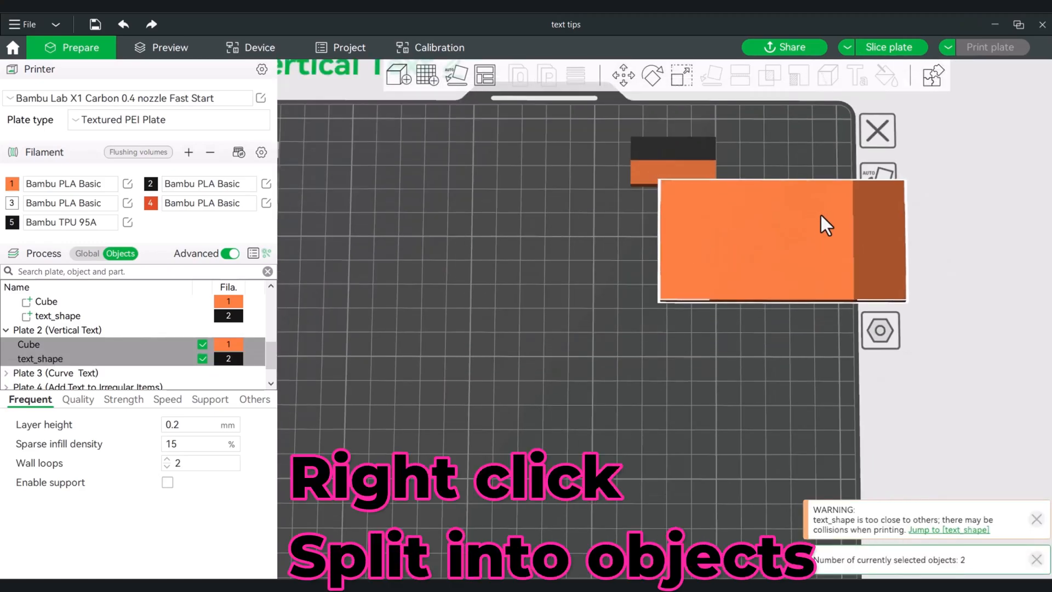
key(ctrl+z)
click(765, 251)
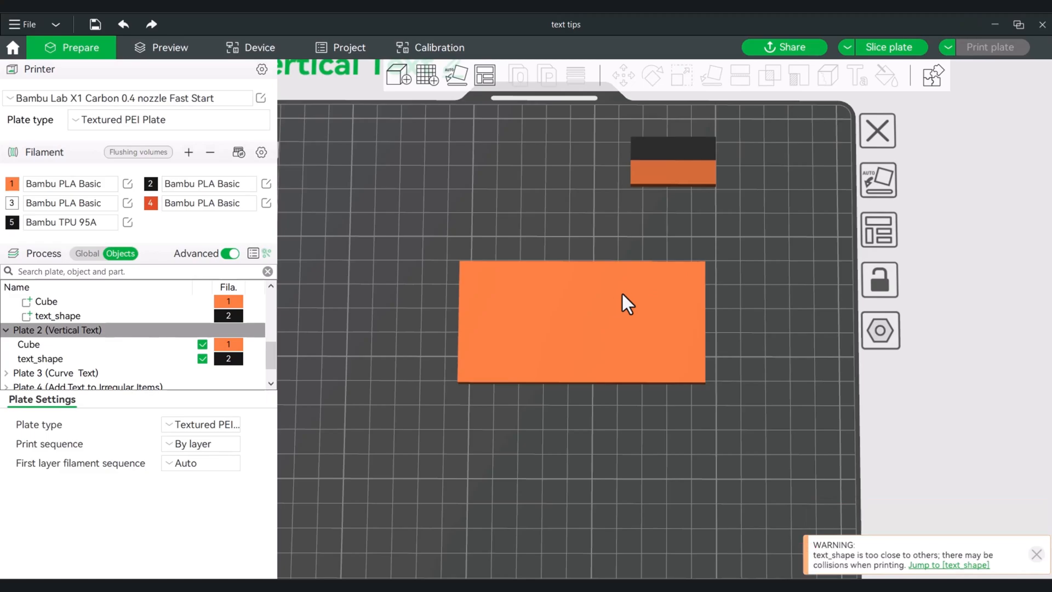
drag(623, 294, 1029, 209)
scroll(745, 330, up, 3)
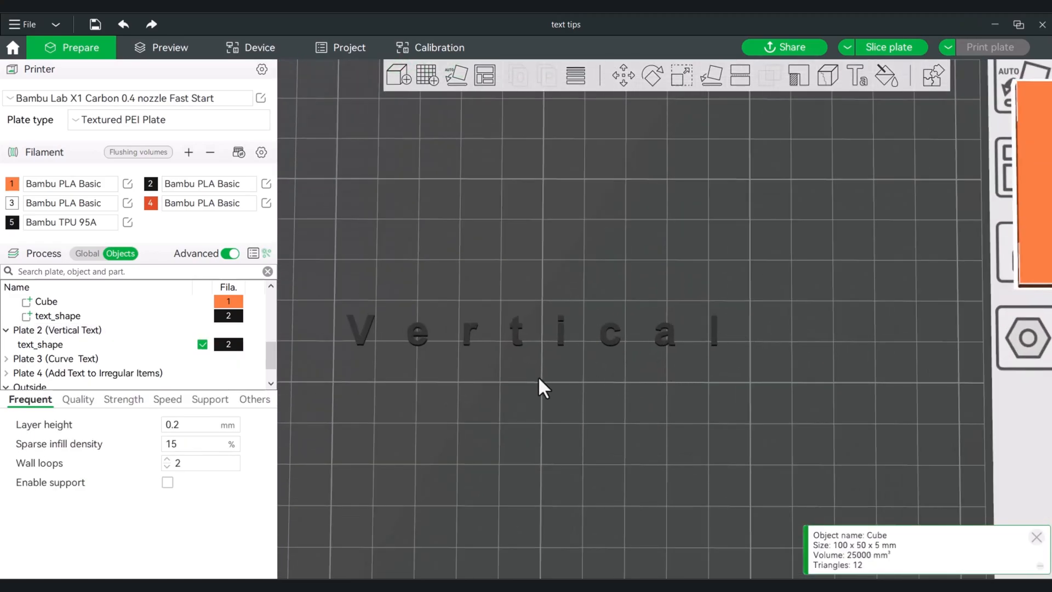
Step: Split the Vertical text_shape object into individual letter parts
right_click(515, 334)
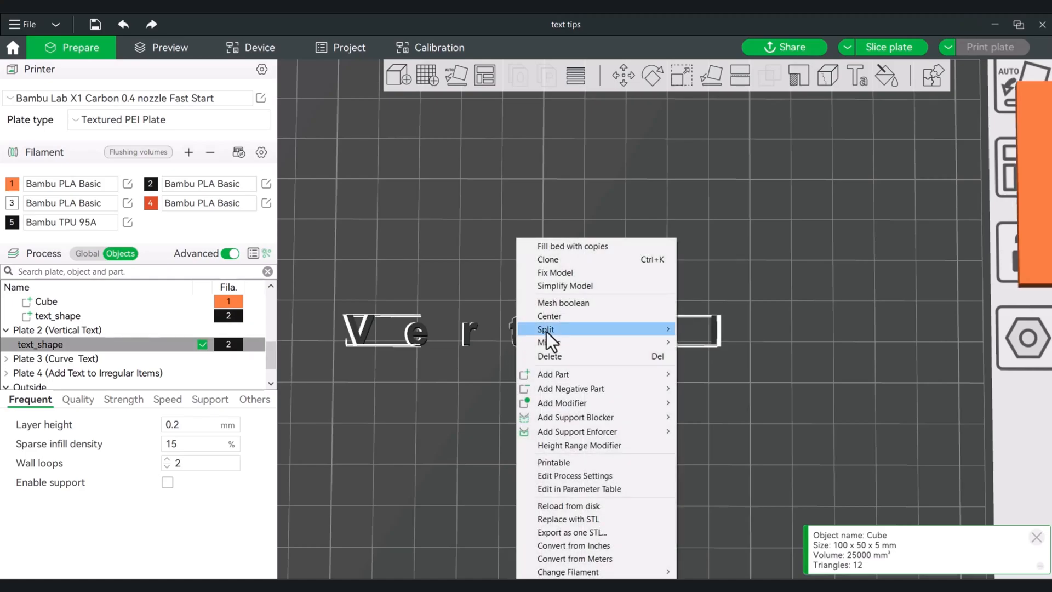
mouse_move(546, 331)
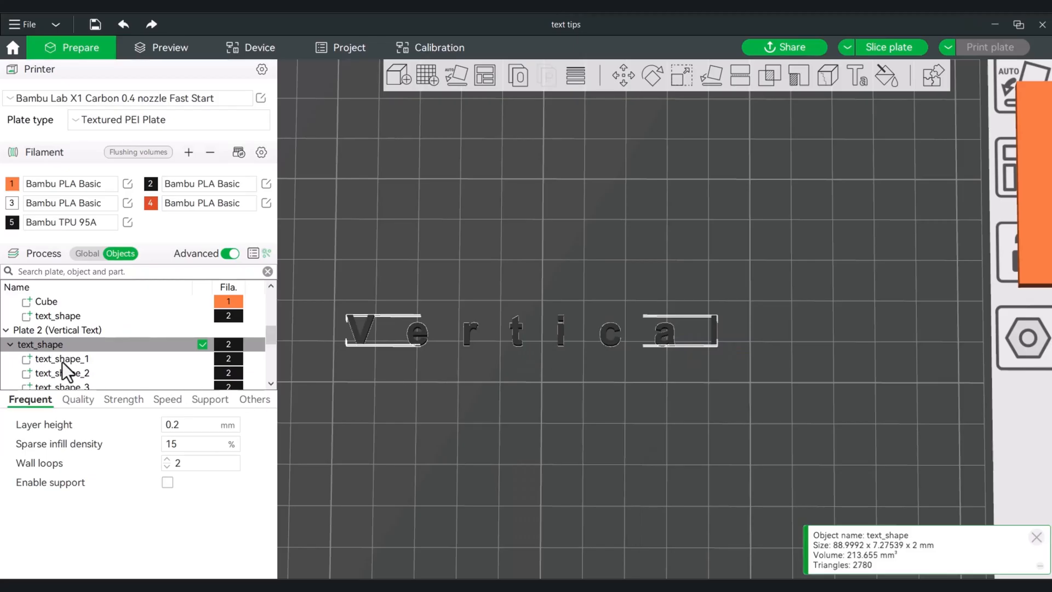
scroll(62, 361, down, 2)
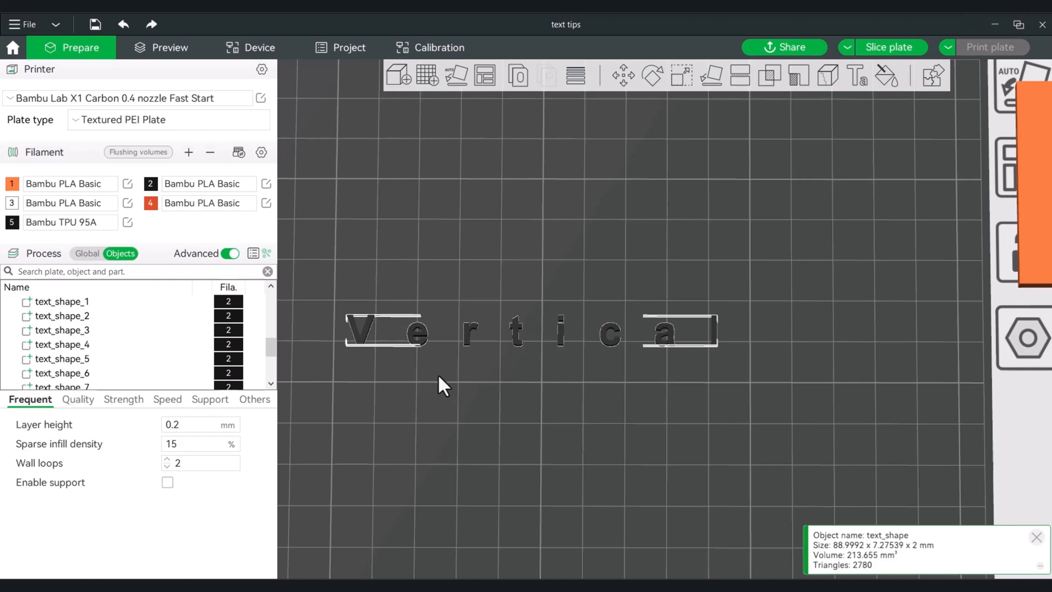
click(427, 363)
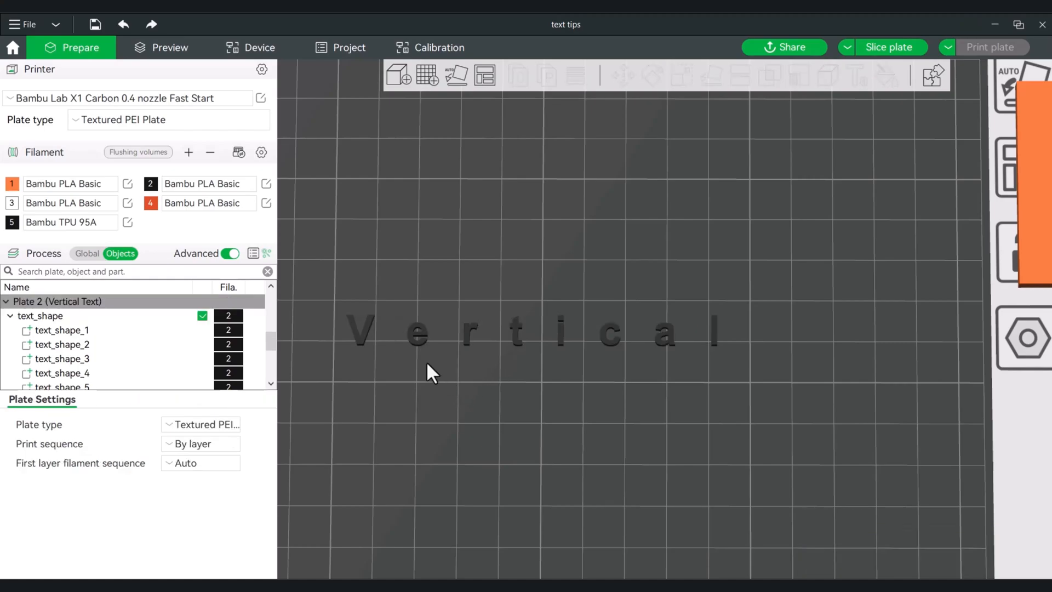
click(362, 333)
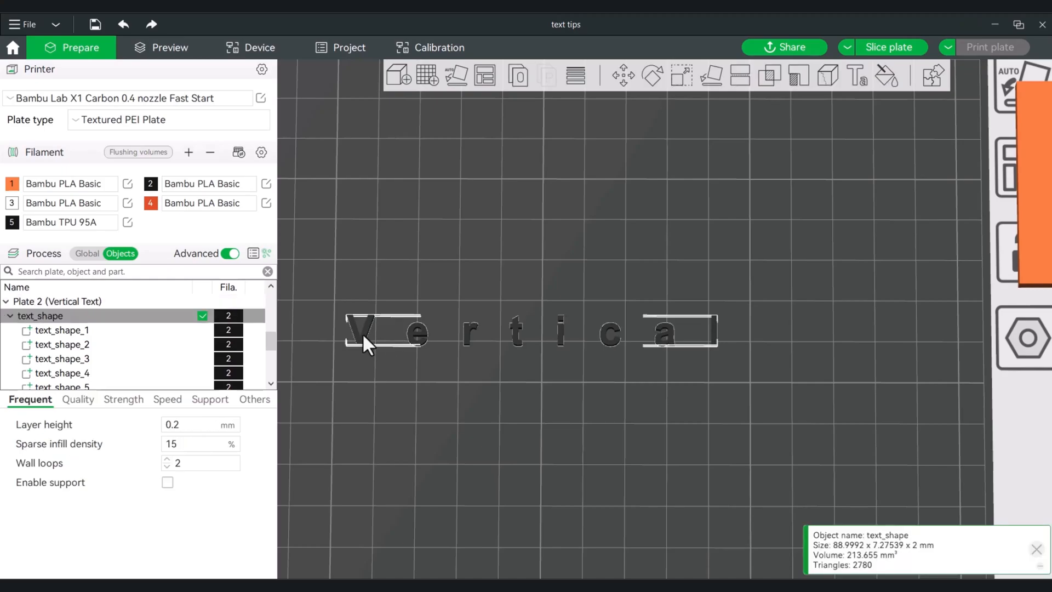
Step: Try to rotate parts text_shape_1 through text_shape_9 together by 90° about the X axis
click(61, 329)
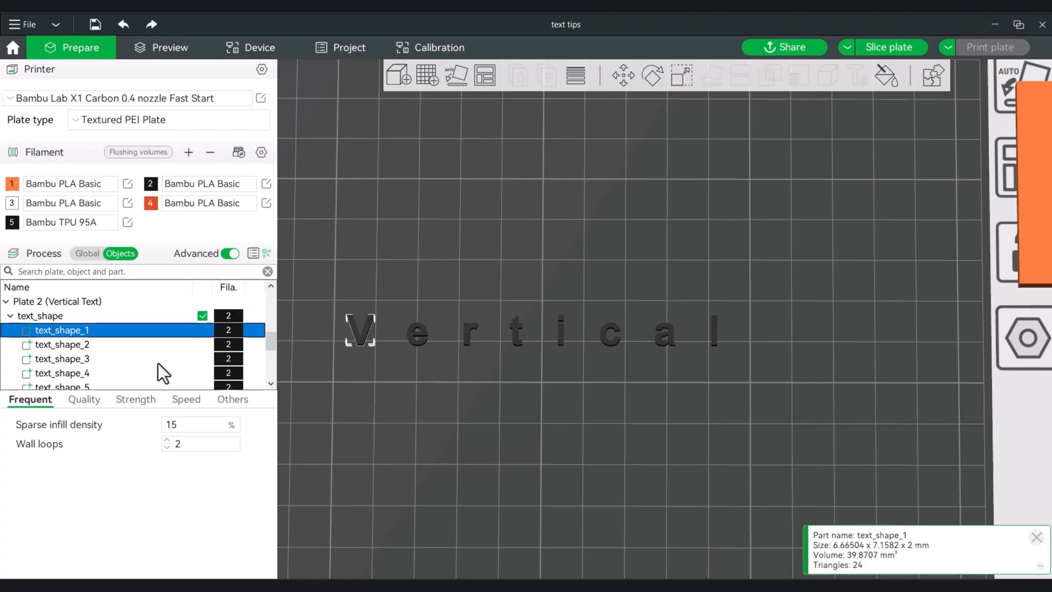
scroll(158, 361, down, 2)
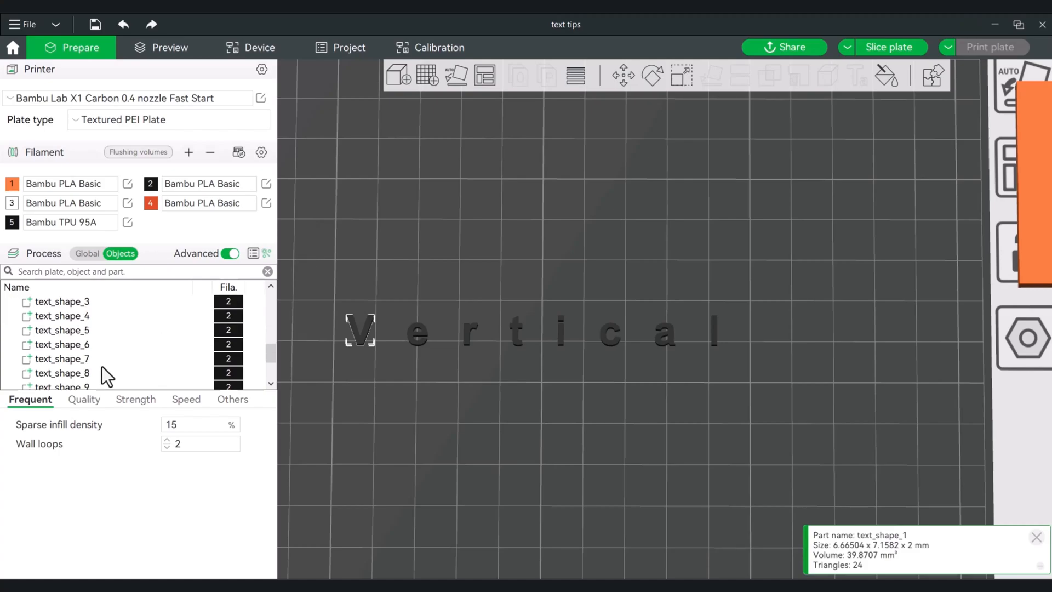
scroll(95, 362, down, 2)
shift+click(81, 329)
key(r)
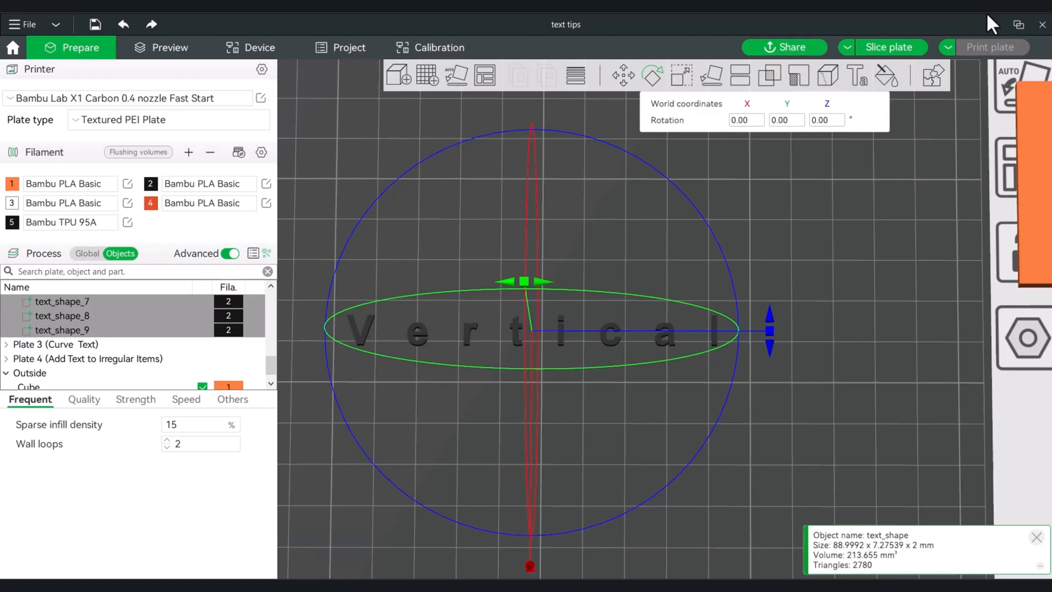
click(742, 118)
key(BackSpace)
key(BackSpace)
key(BackSpace)
key(BackSpace)
text(90)
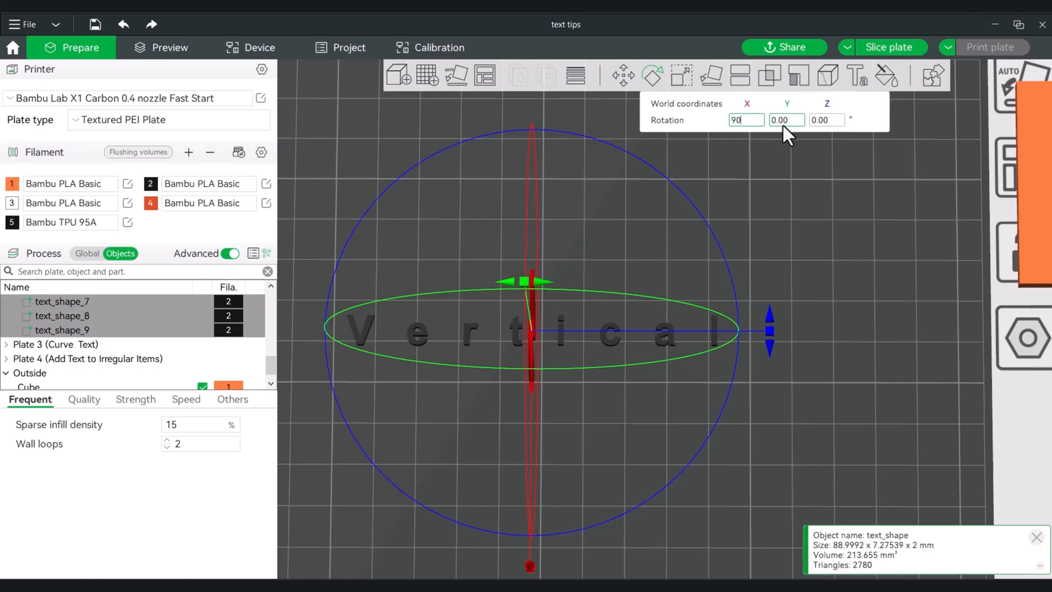
key(Tab)
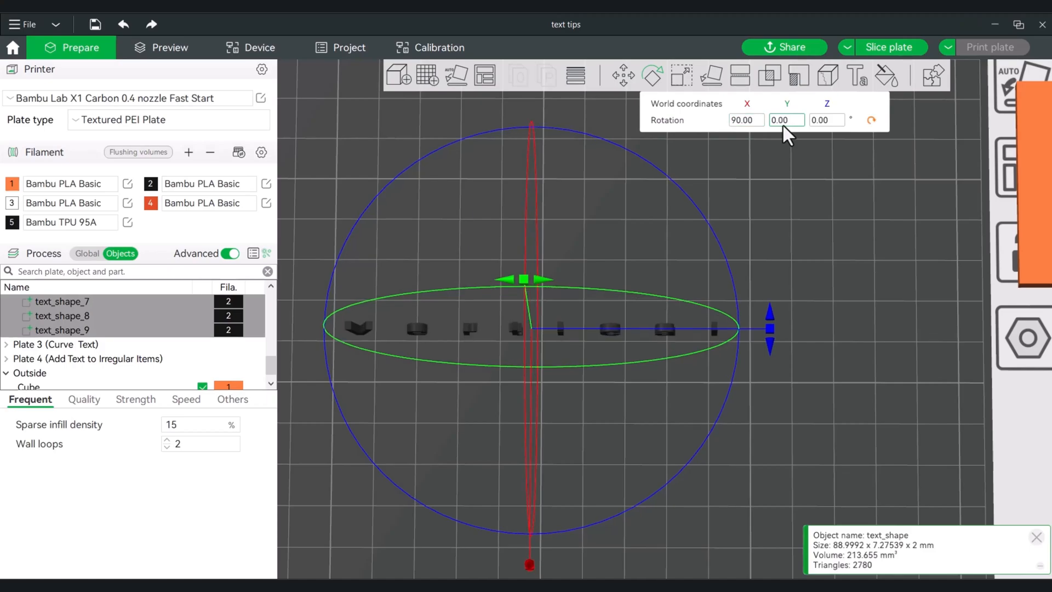
key(ctrl+z)
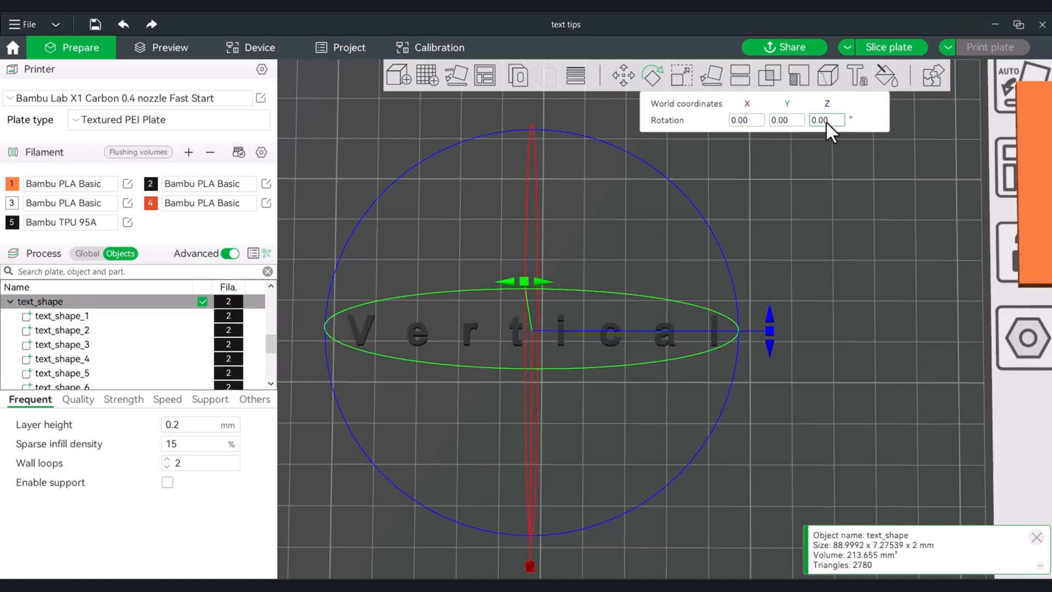
Step: Try to rotate the whole Vertical text object by 90° about the Z axis
click(826, 121)
text(9)
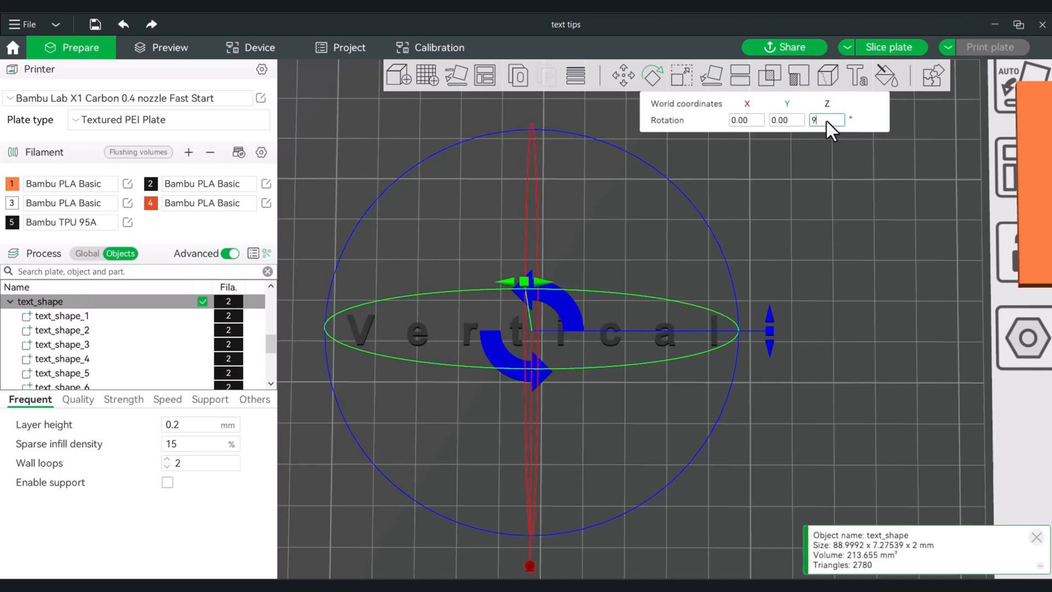
text(0)
key(Return)
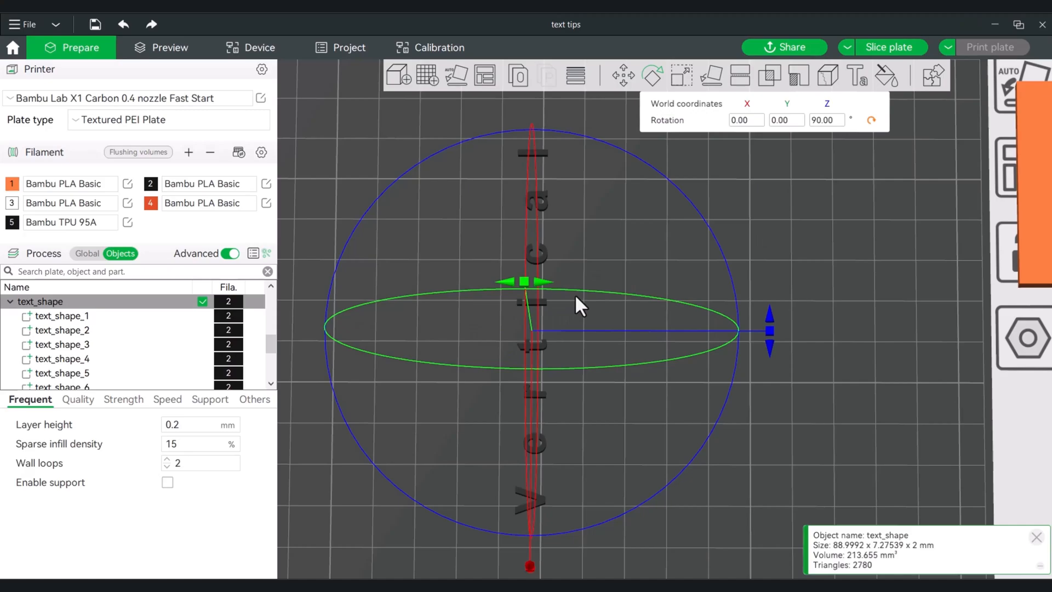
key(ctrl+z)
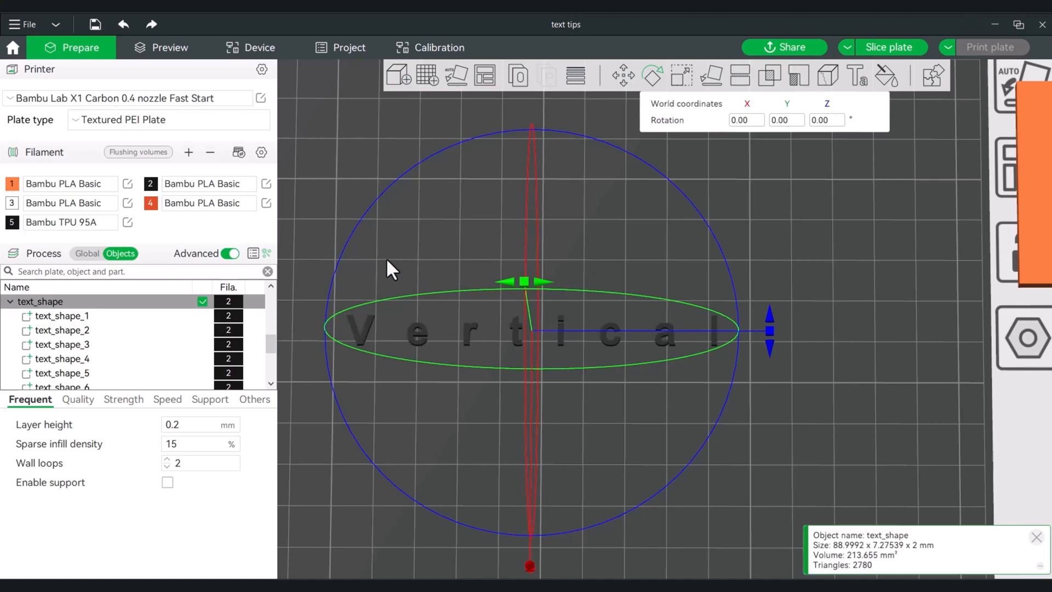
Step: Select only the letter V part, text_shape_1, for rotation
click(88, 316)
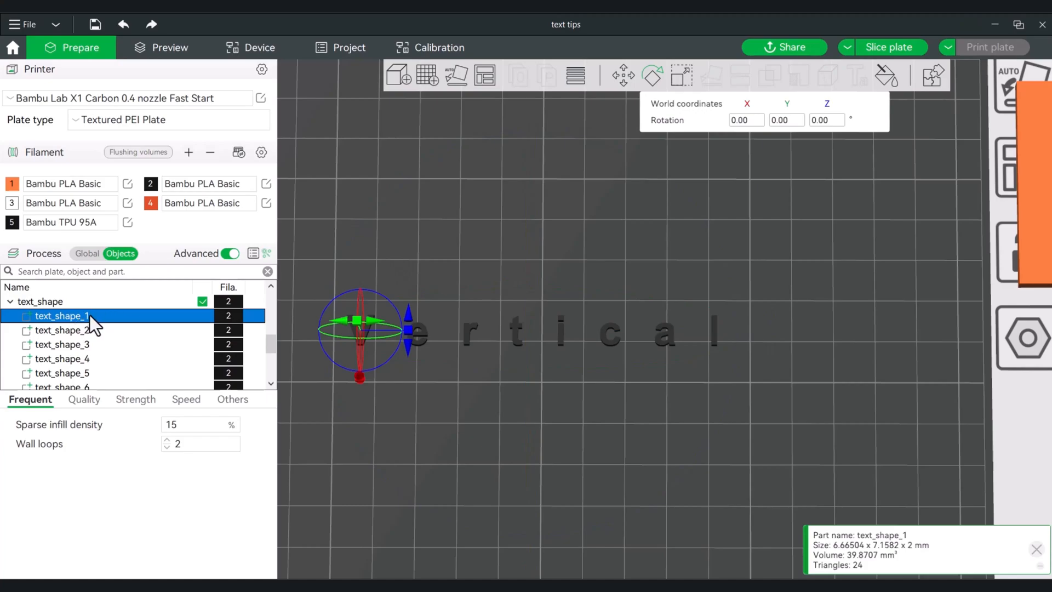
Step: Rotate the letter V (text_shape_1) by 90° about the Z axis
click(821, 121)
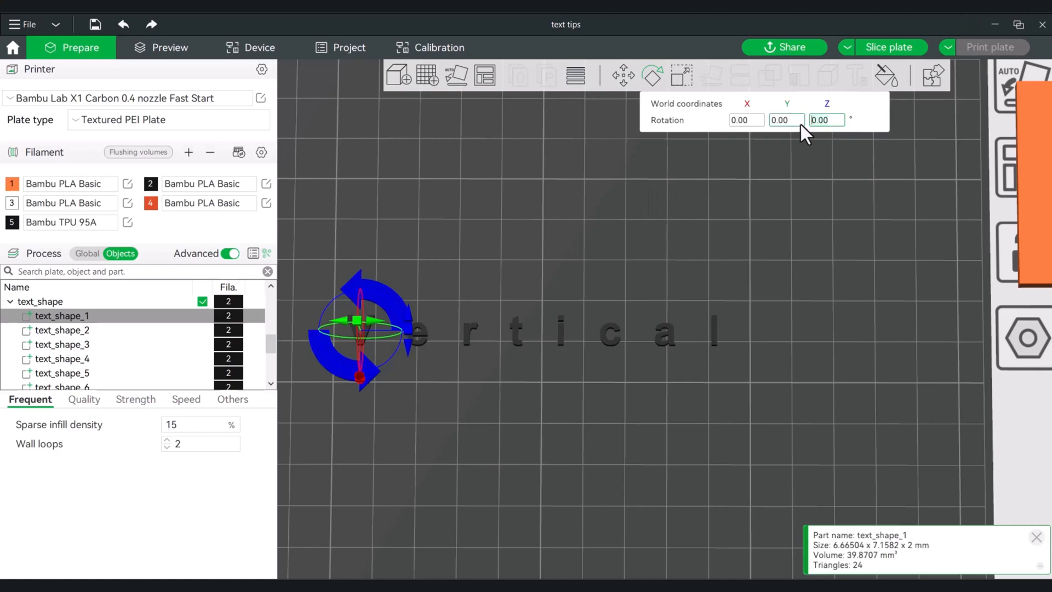
text(90)
key(Return)
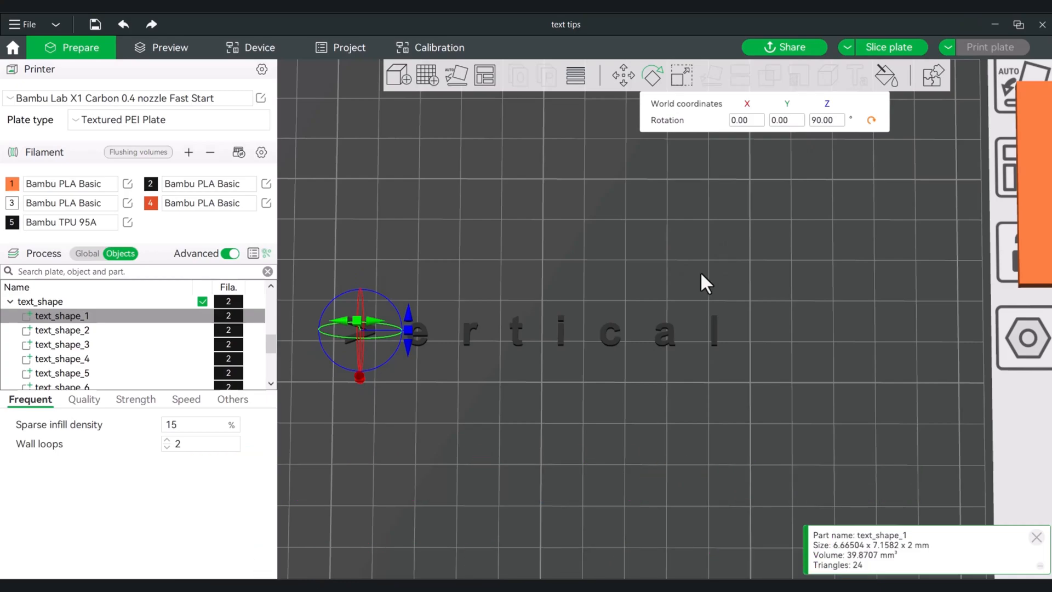
Step: Select the remaining letter parts, text_shape_2 through text_shape_9, and rotate them together by 90° about the Z axis
click(64, 330)
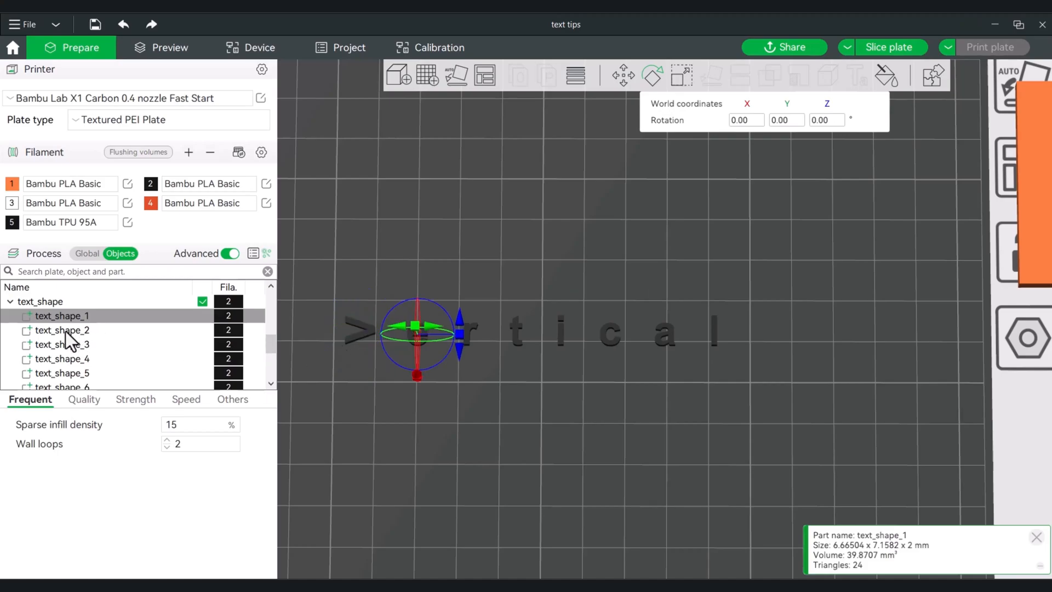
scroll(73, 344, down, 2)
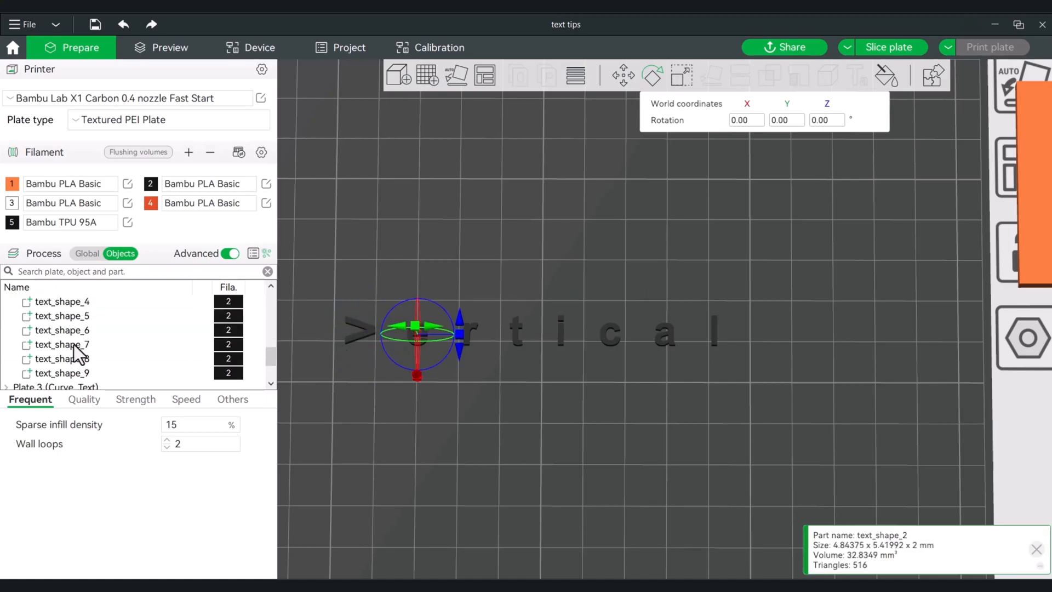
scroll(85, 313, up, 2)
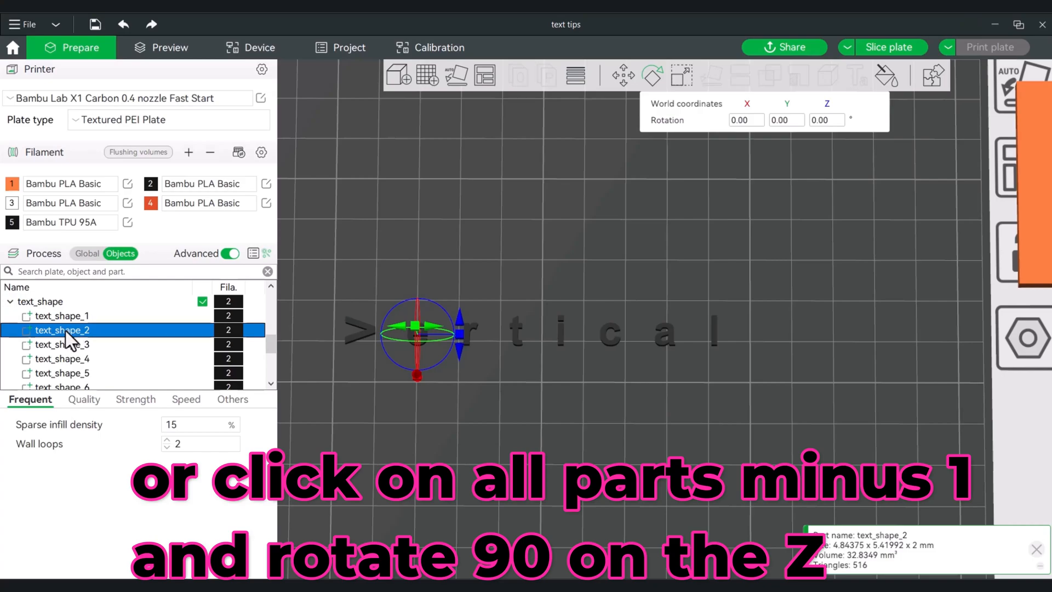
scroll(64, 330, down, 2)
shift+click(84, 372)
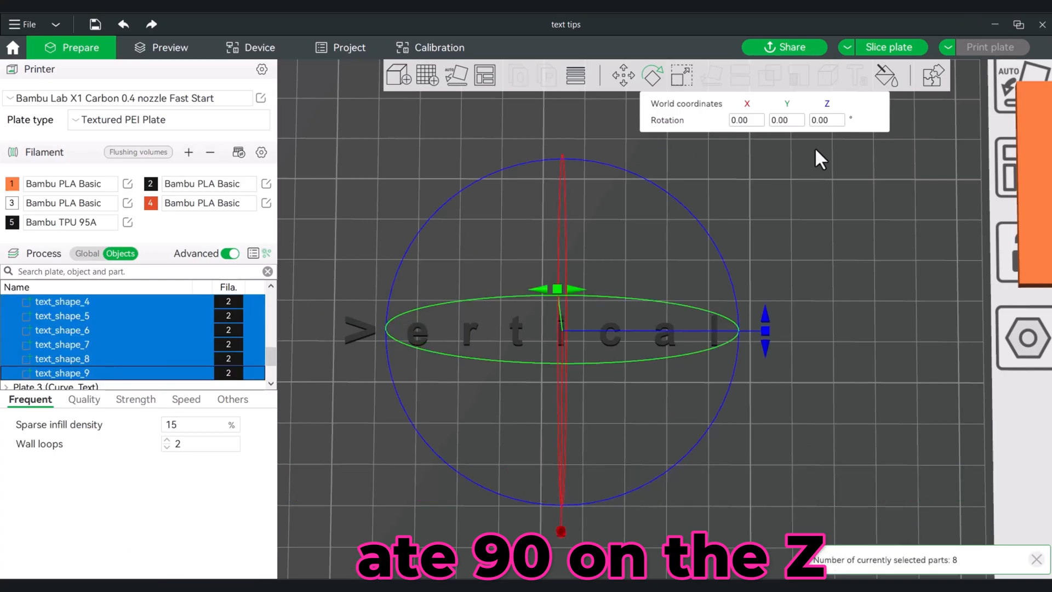
click(821, 121)
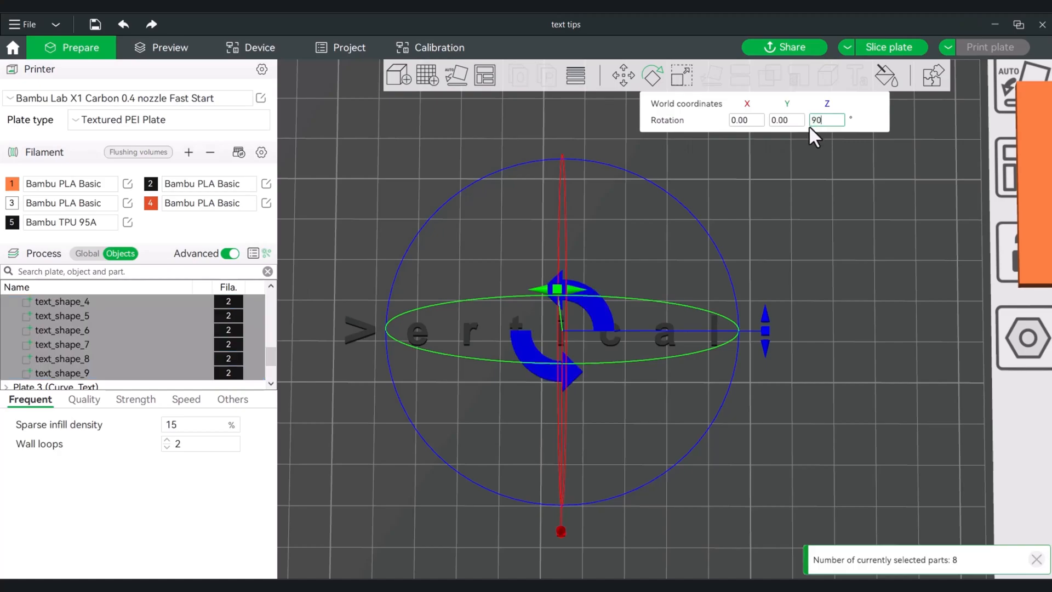
key(Return)
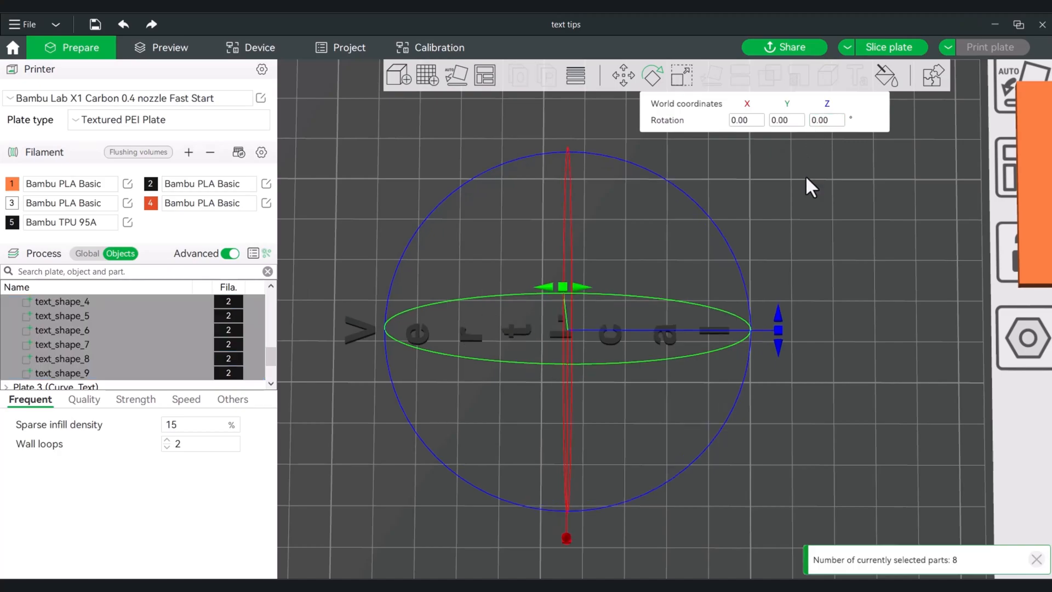
drag(852, 274, 831, 277)
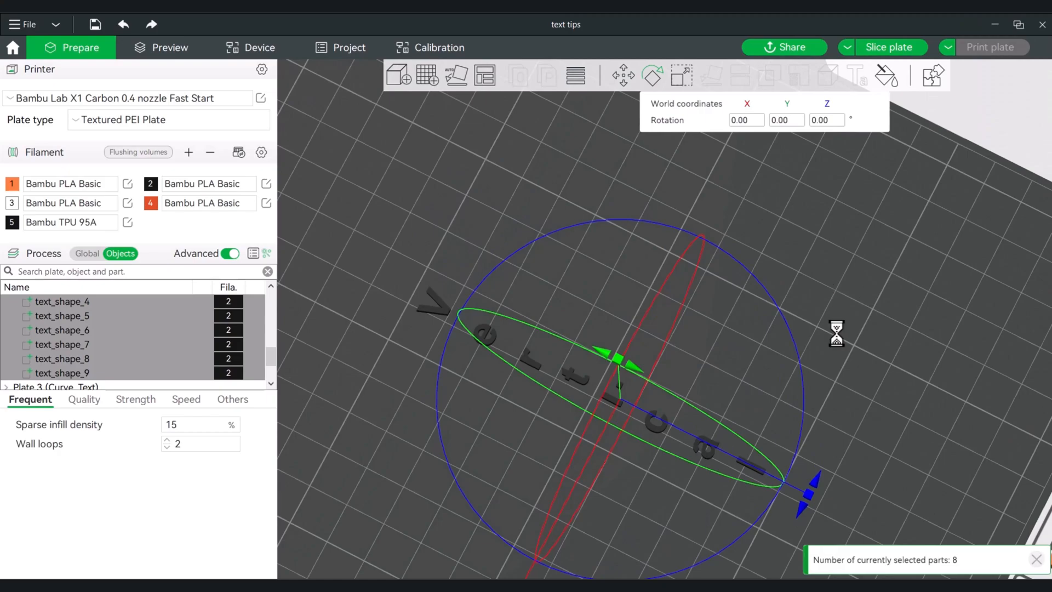
click(853, 350)
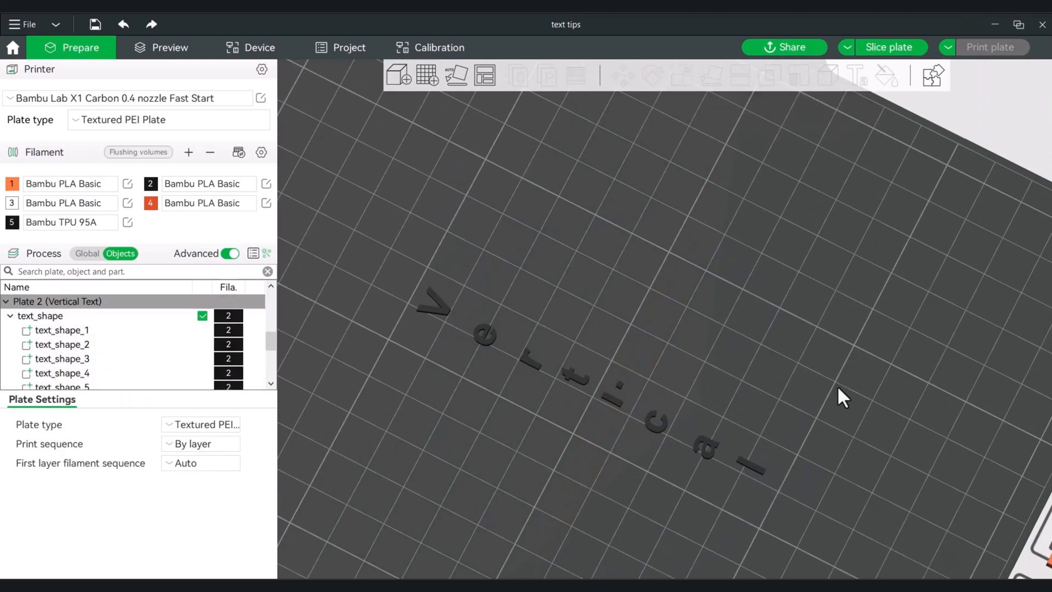
Step: Shift the stem of the lowercase i (text_shape_5) toward the centre line of the neighbouring letters
drag(769, 385, 635, 339)
scroll(622, 363, up, 3)
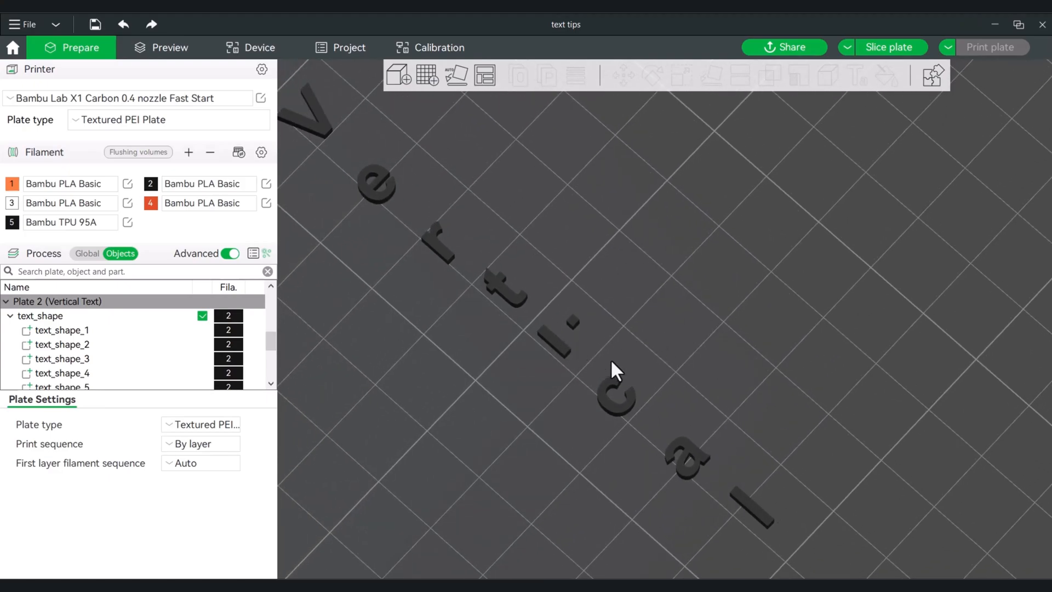
drag(611, 361, 603, 363)
click(563, 378)
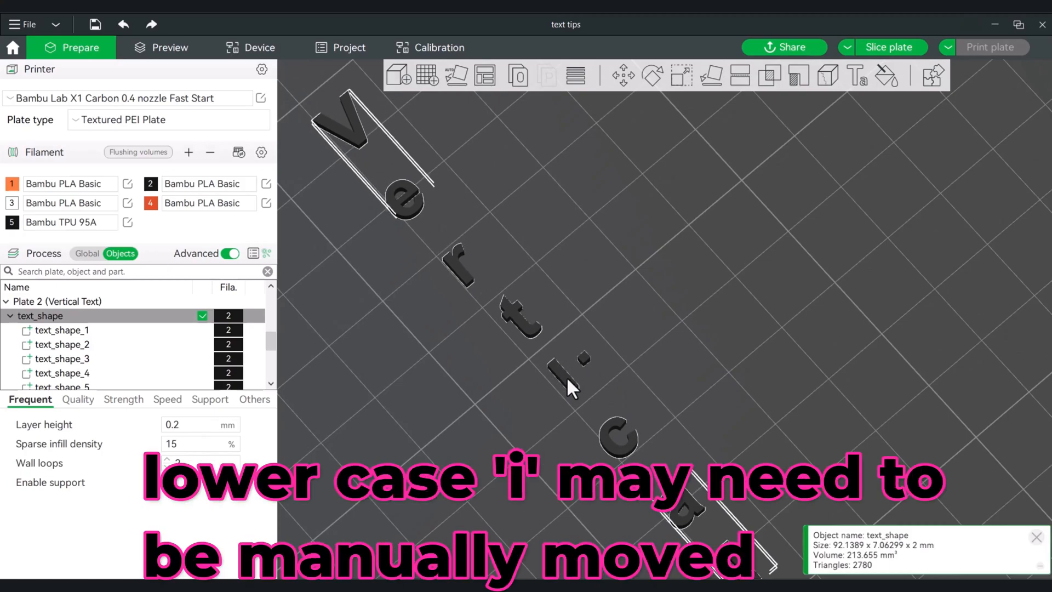
click(419, 378)
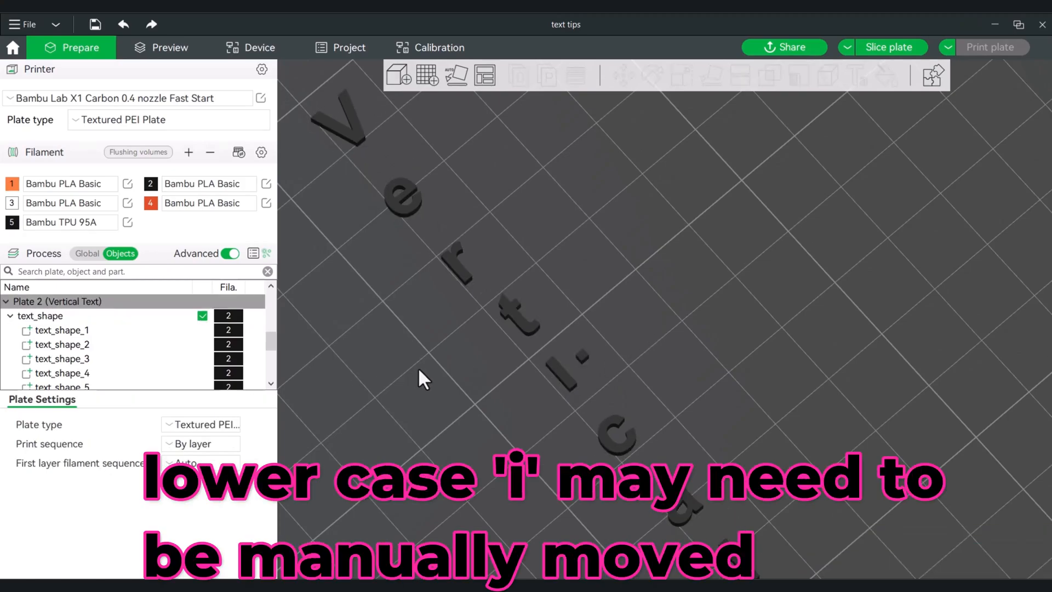
click(63, 347)
key(Down)
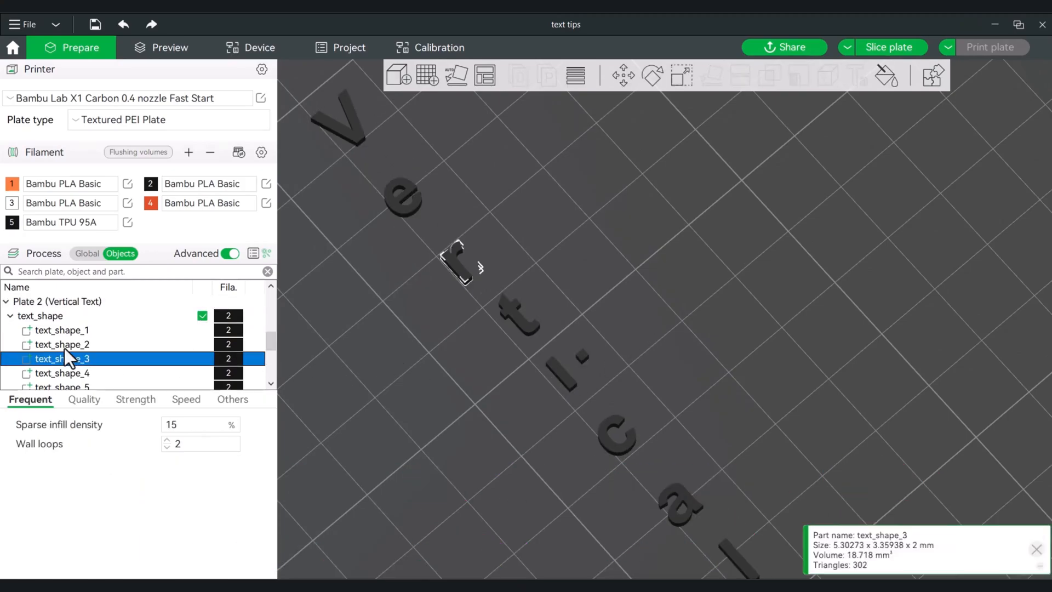
key(Down)
key(Down)
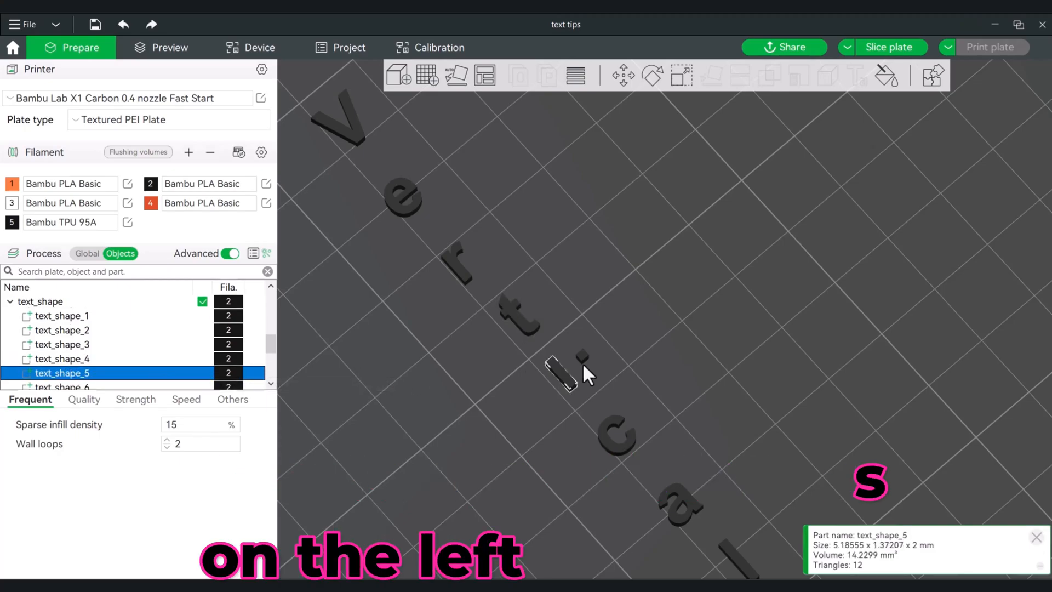
click(564, 377)
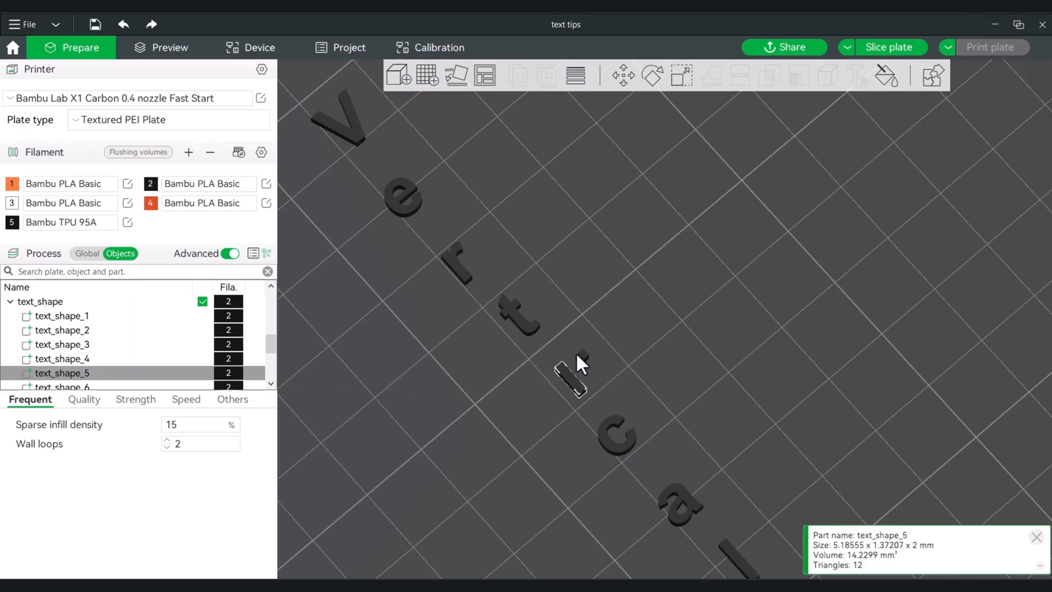
Step: Move the dot of the i (text_shape_6) to the top end of its stem, on the side facing the t
click(58, 385)
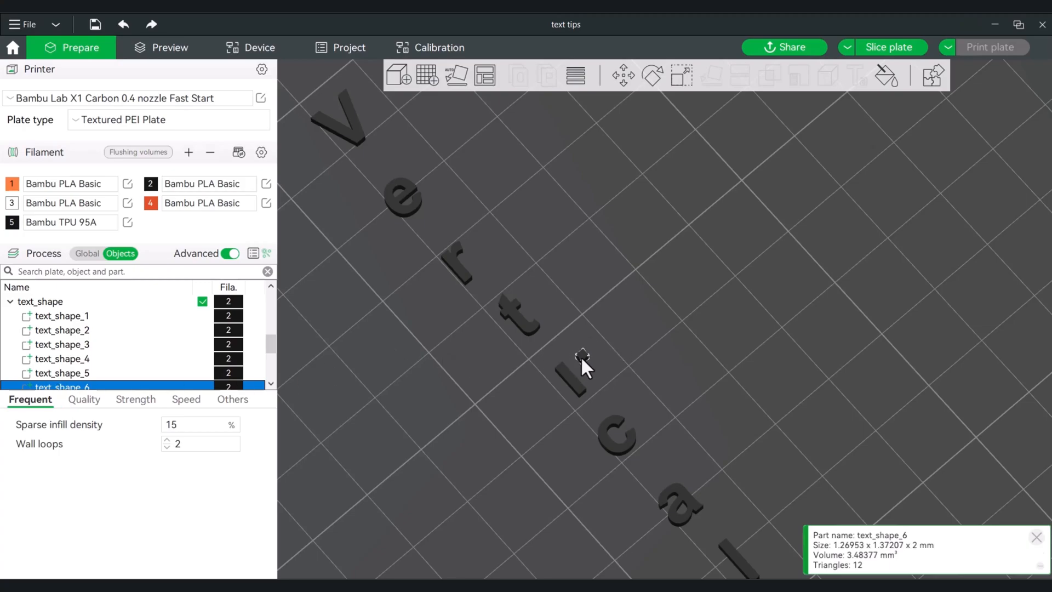
drag(582, 354, 567, 351)
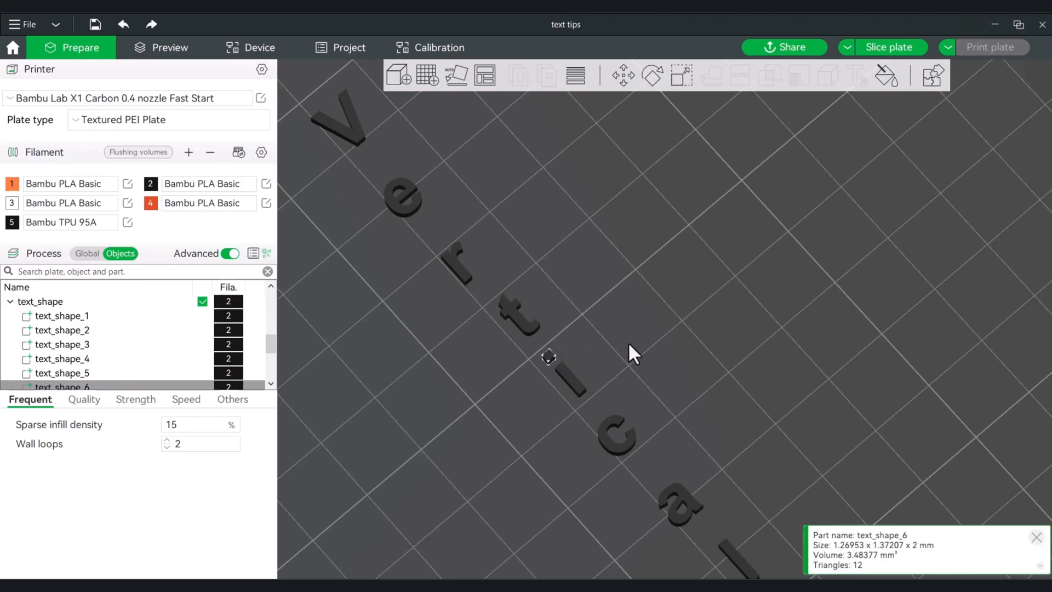
drag(628, 341, 609, 372)
click(604, 439)
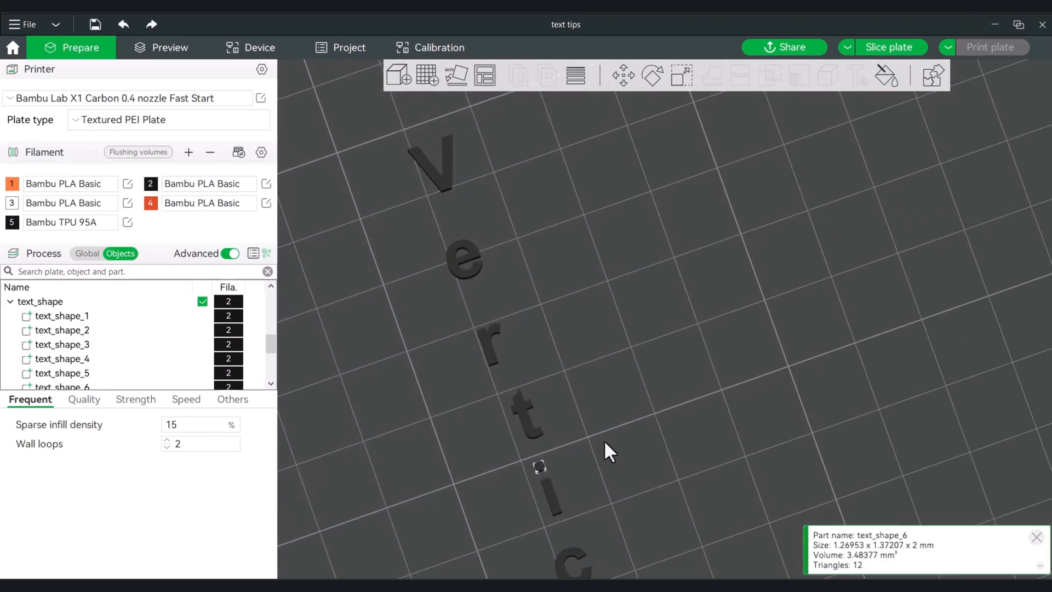
Step: Reselect the dot of the i (text_shape_6) and nudge it into line with its stem
click(541, 466)
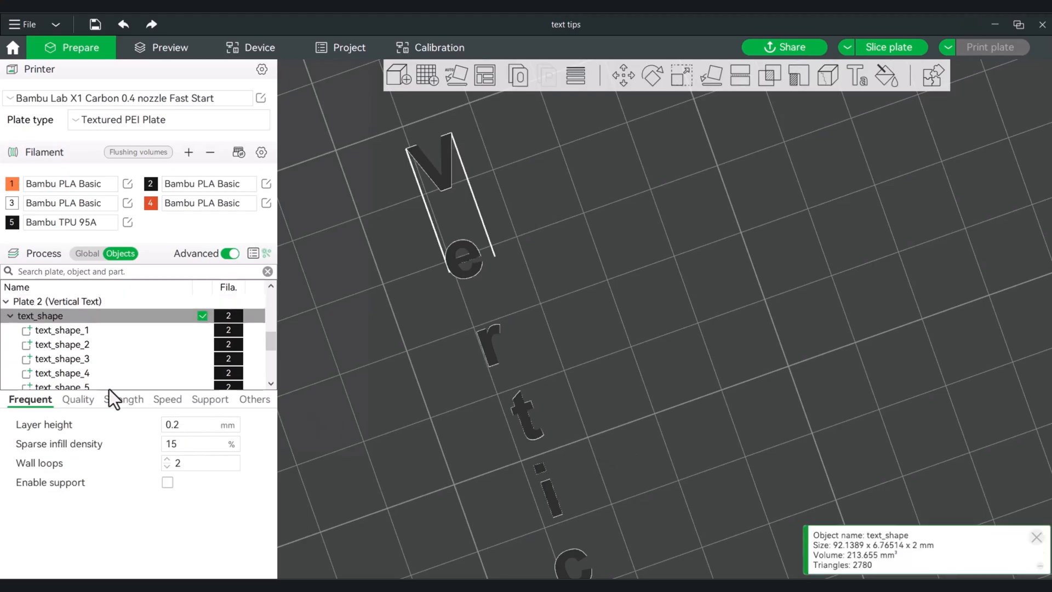
scroll(104, 384, down, 2)
click(73, 344)
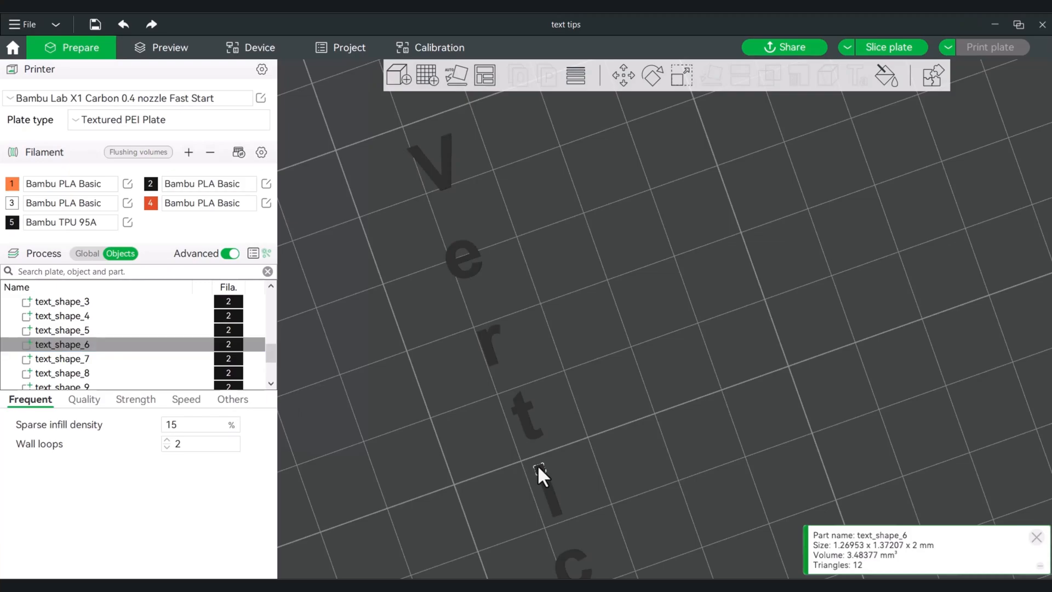
click(638, 415)
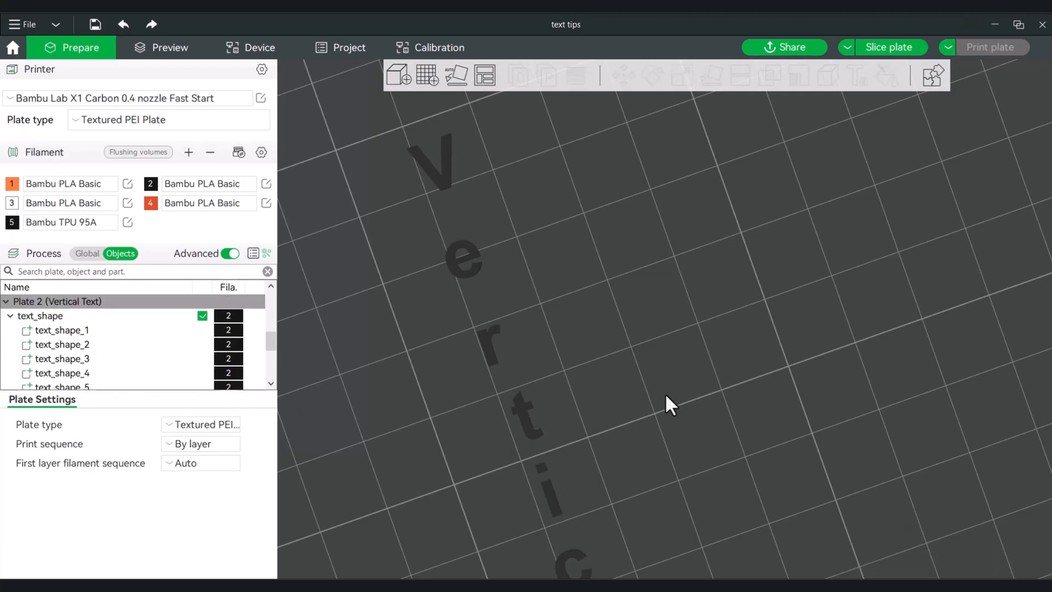
drag(665, 393, 640, 400)
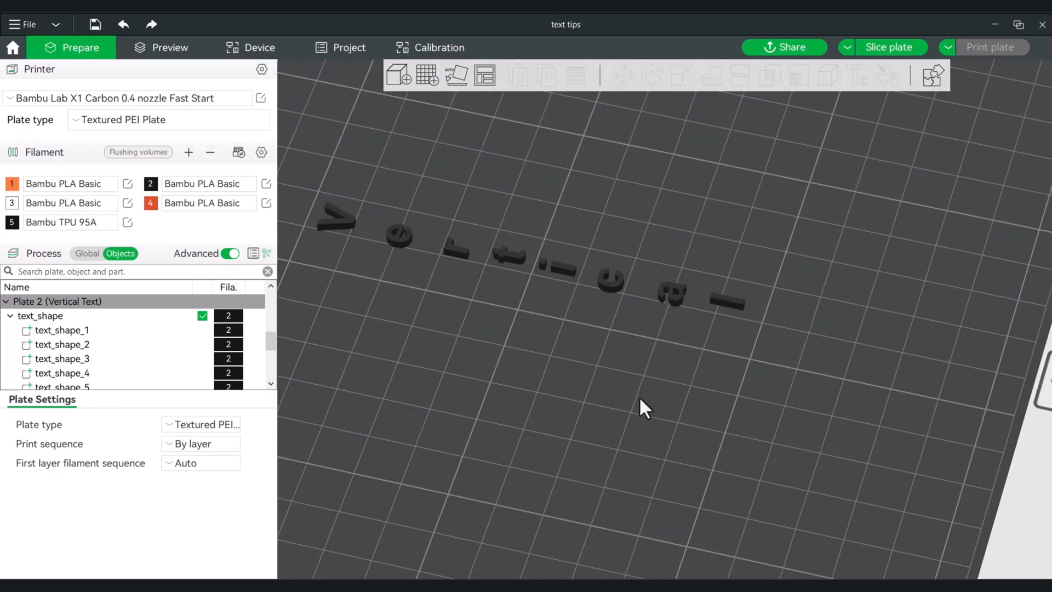
Step: Recombine the split letters of text_shape into a single object with Mesh Boolean
click(78, 330)
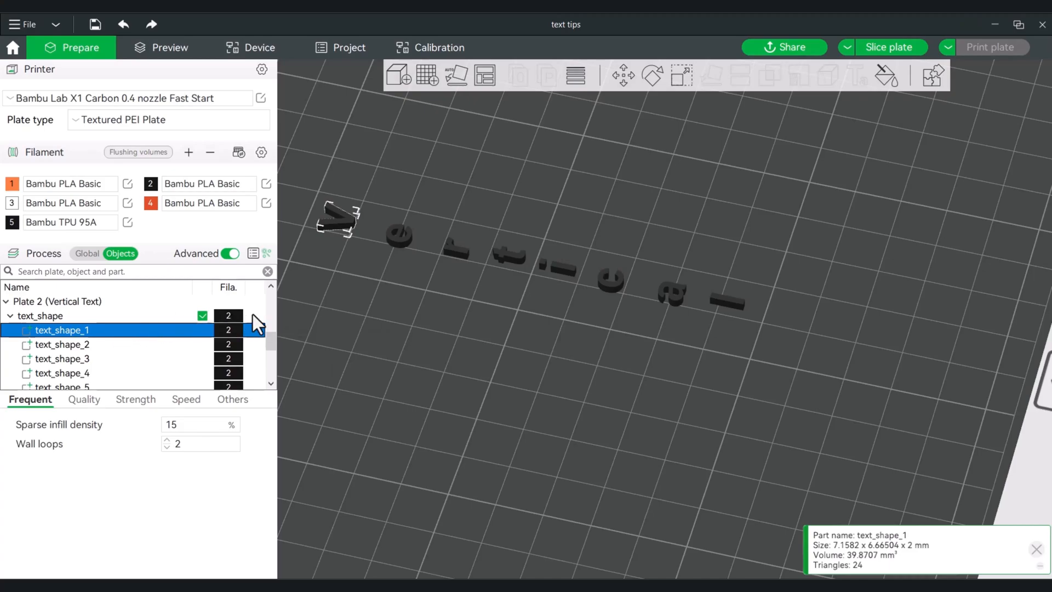
scroll(212, 324, down, 2)
scroll(205, 323, up, 2)
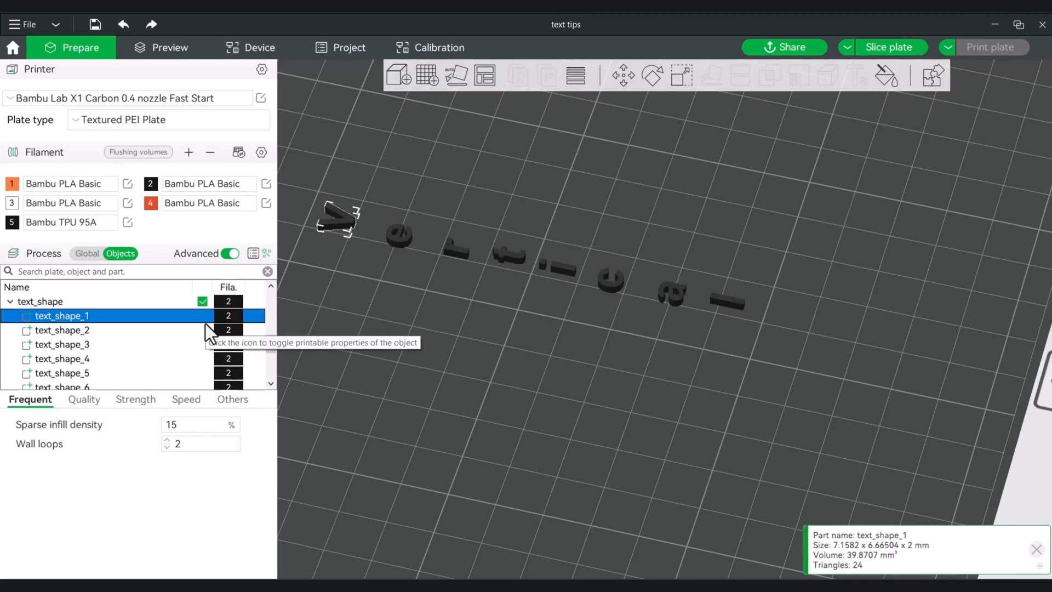
click(205, 319)
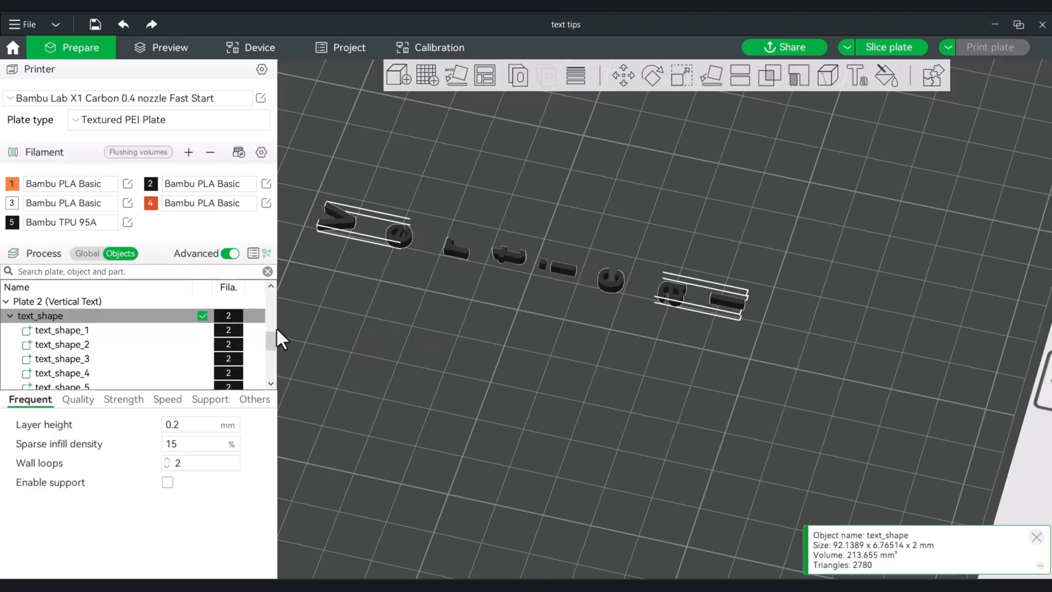
click(357, 324)
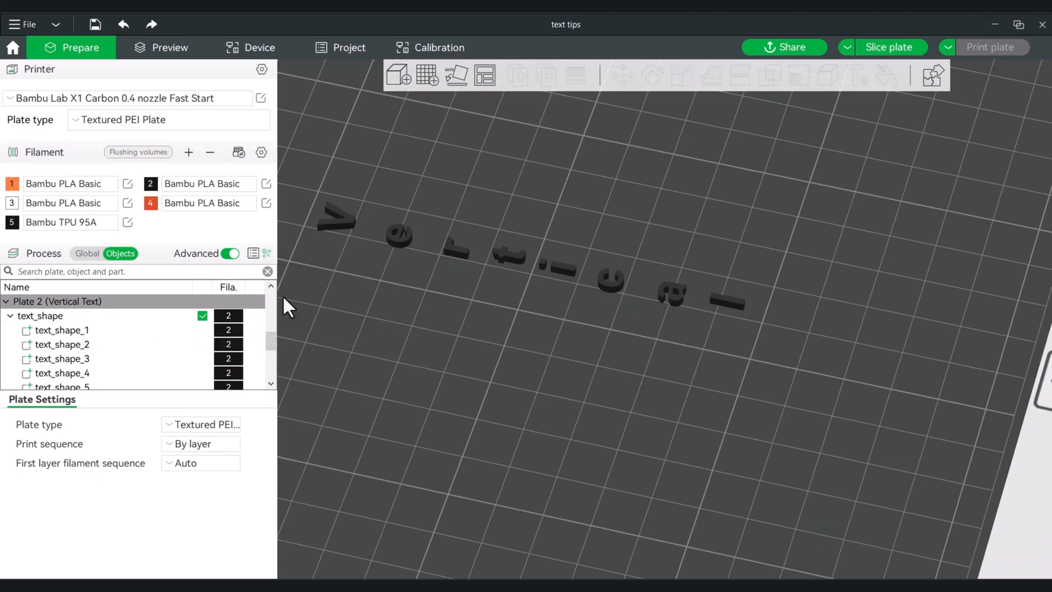
click(340, 225)
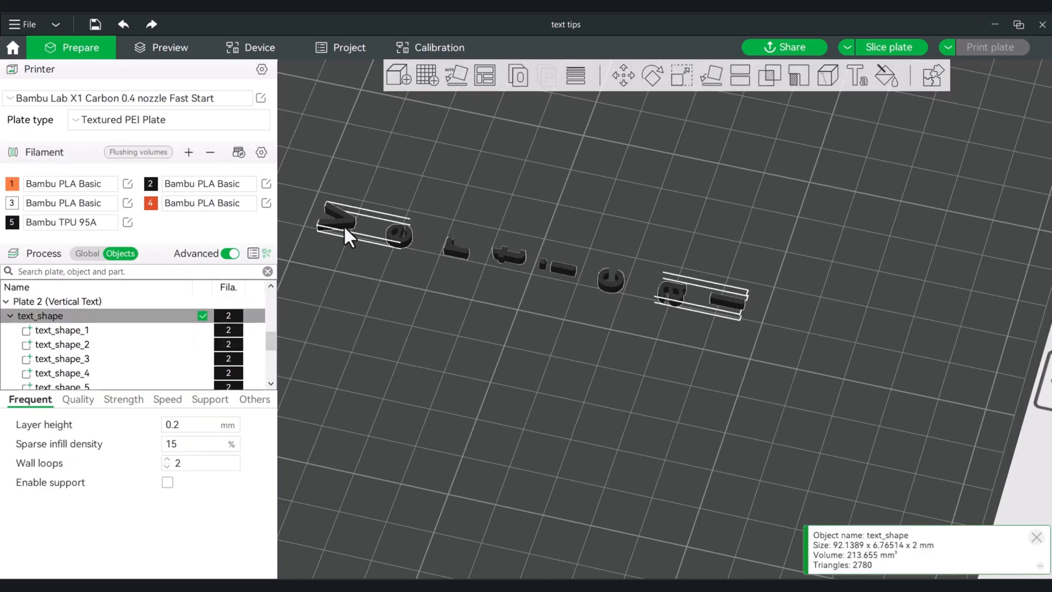
right_click(344, 225)
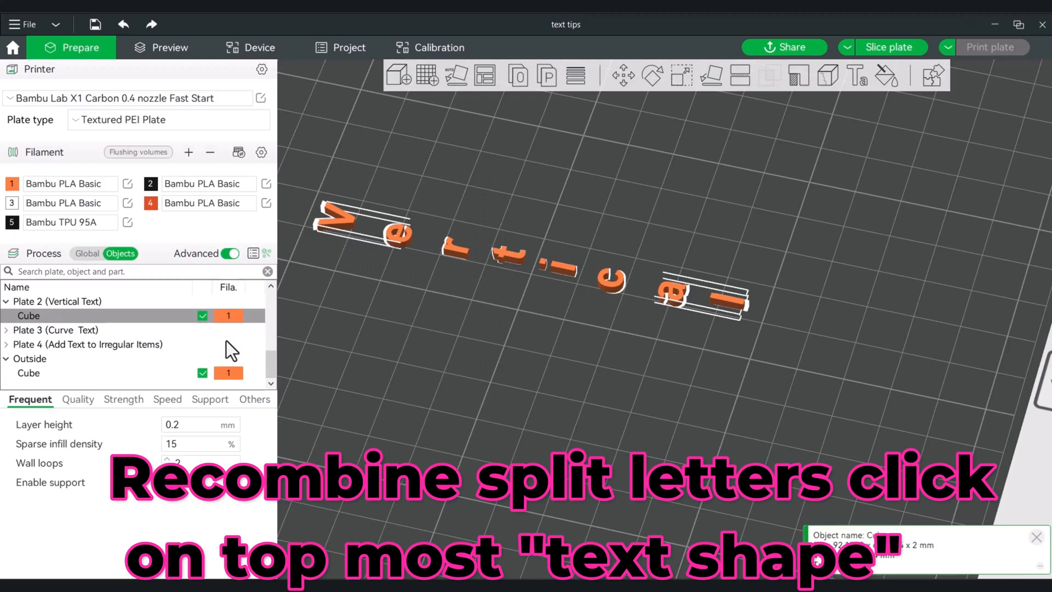
click(397, 313)
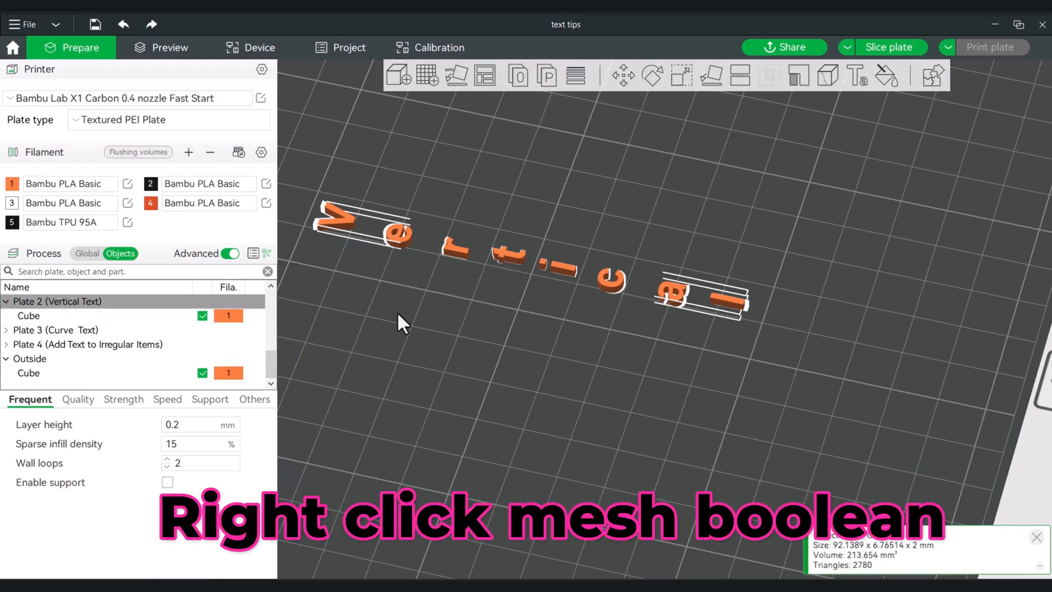
Step: Assign filament 2 to the combined lettering on Plate 2 and rename the object as Text
click(456, 249)
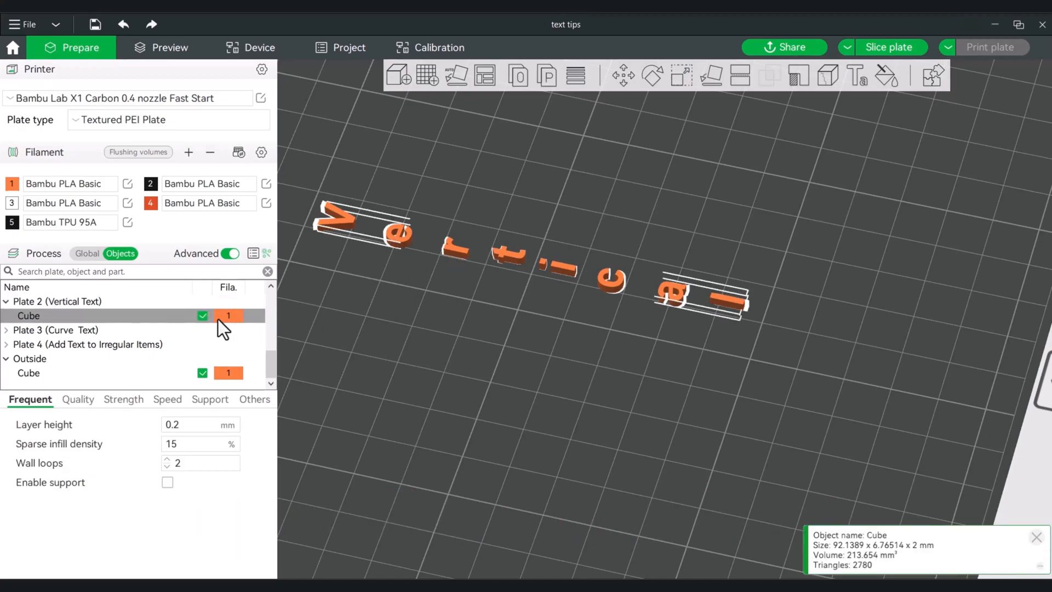
key(2)
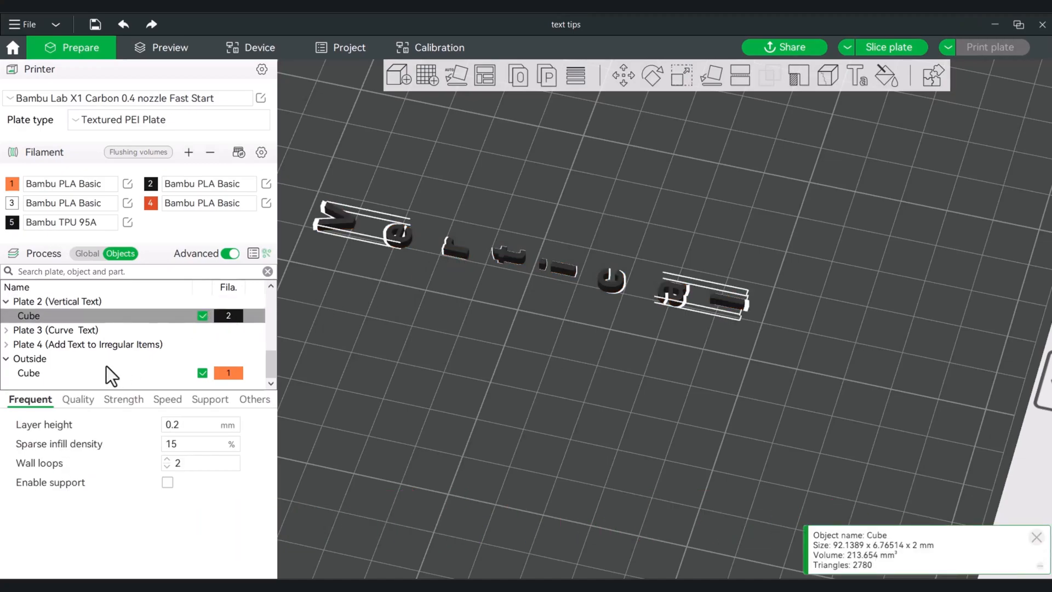
click(81, 315)
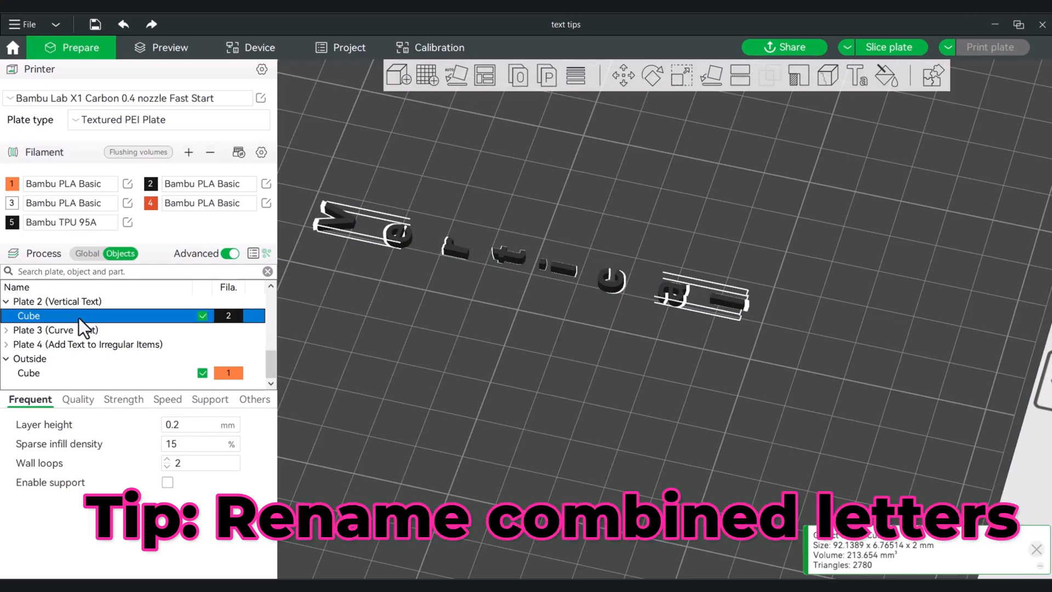
click(38, 319)
text(Text)
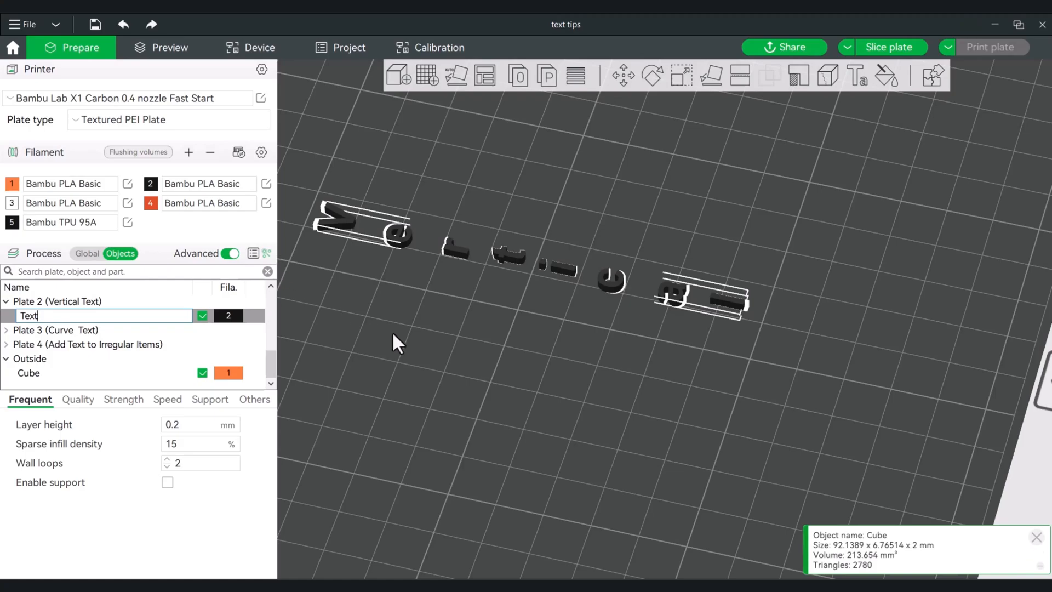
click(478, 333)
drag(478, 334, 602, 337)
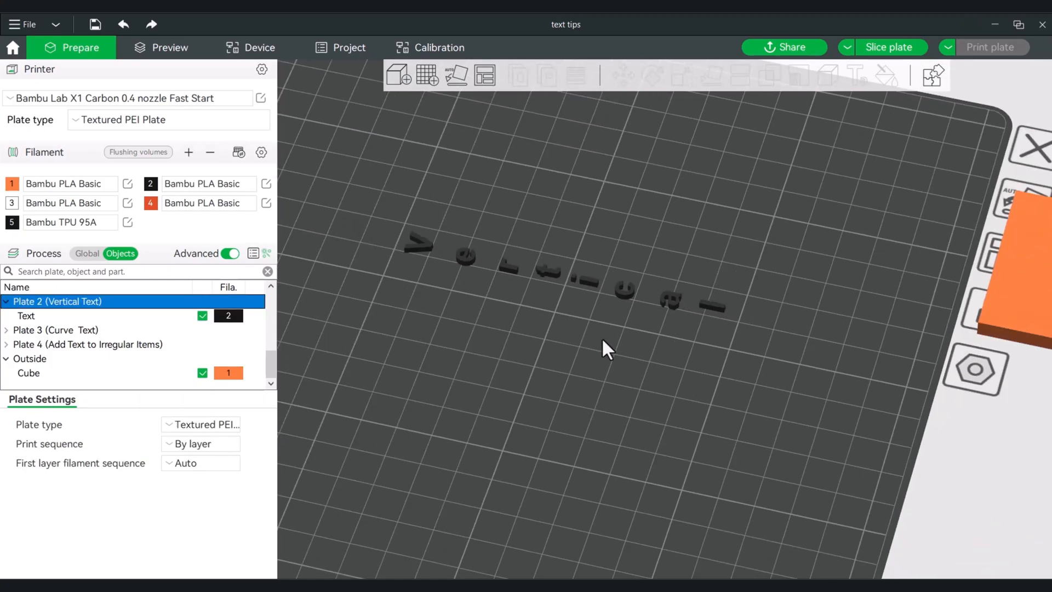
Step: Move the orange 100 x 50 x 5 mm cube onto Plate 2 so that it covers the vertical lettering
drag(1028, 288, 471, 205)
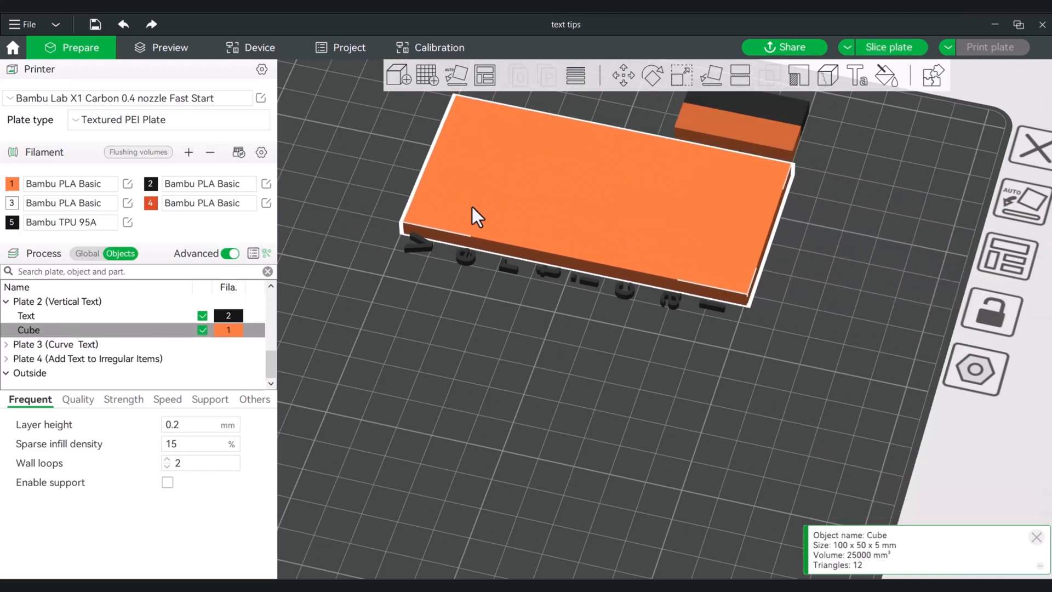
click(519, 350)
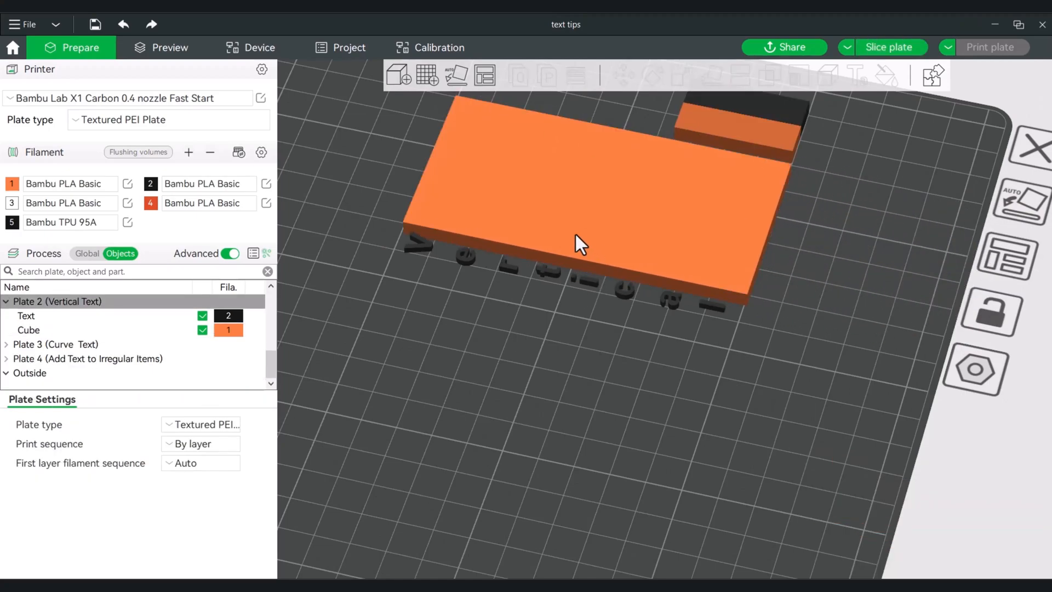
drag(575, 234, 549, 297)
click(528, 406)
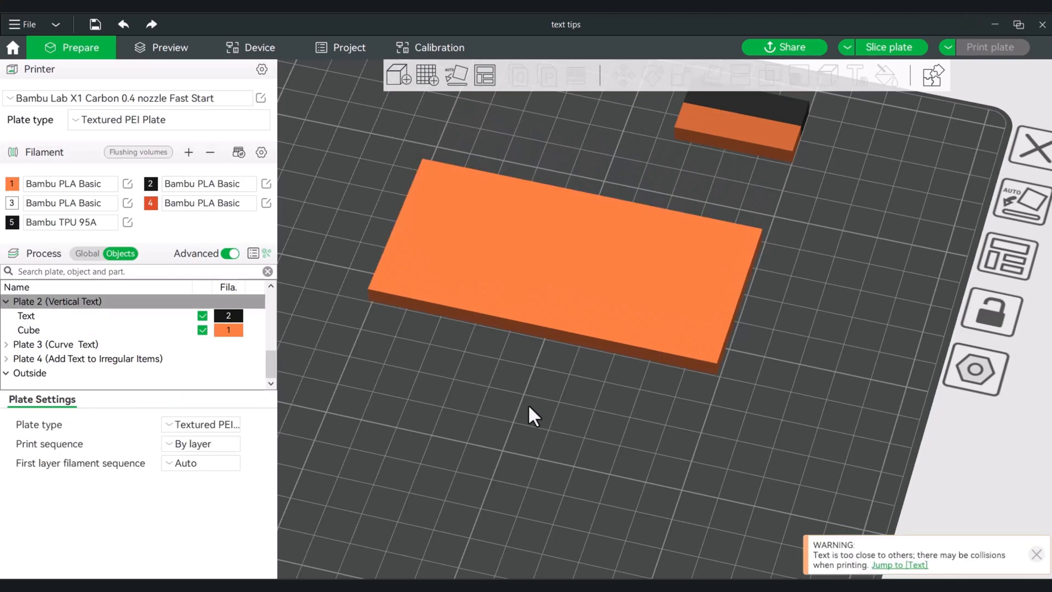
Step: Assemble the Text and Cube objects on Plate 2 into one object
click(25, 317)
ctrl+click(31, 329)
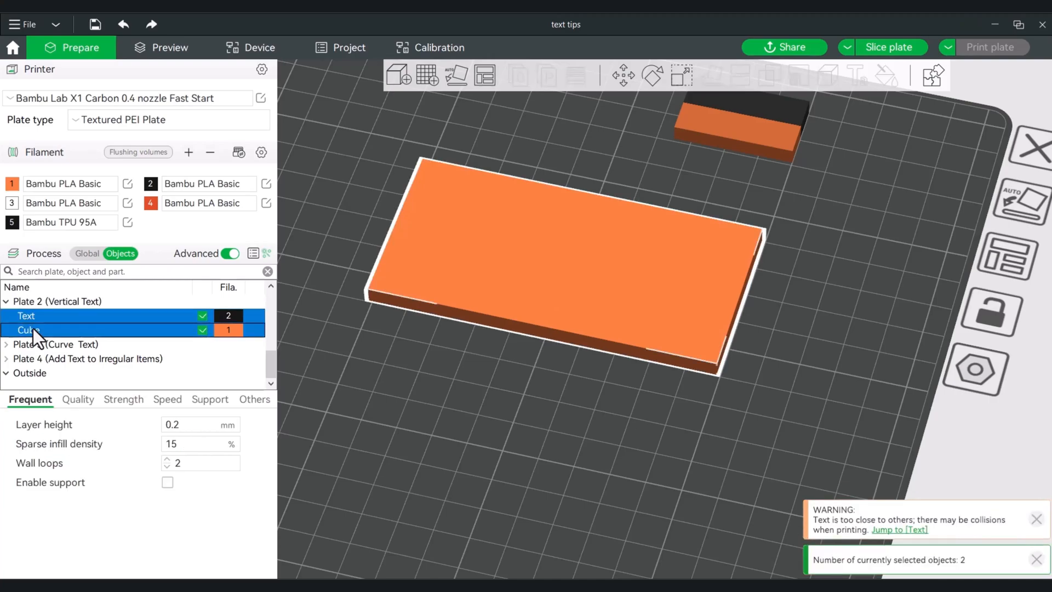
right_click(143, 319)
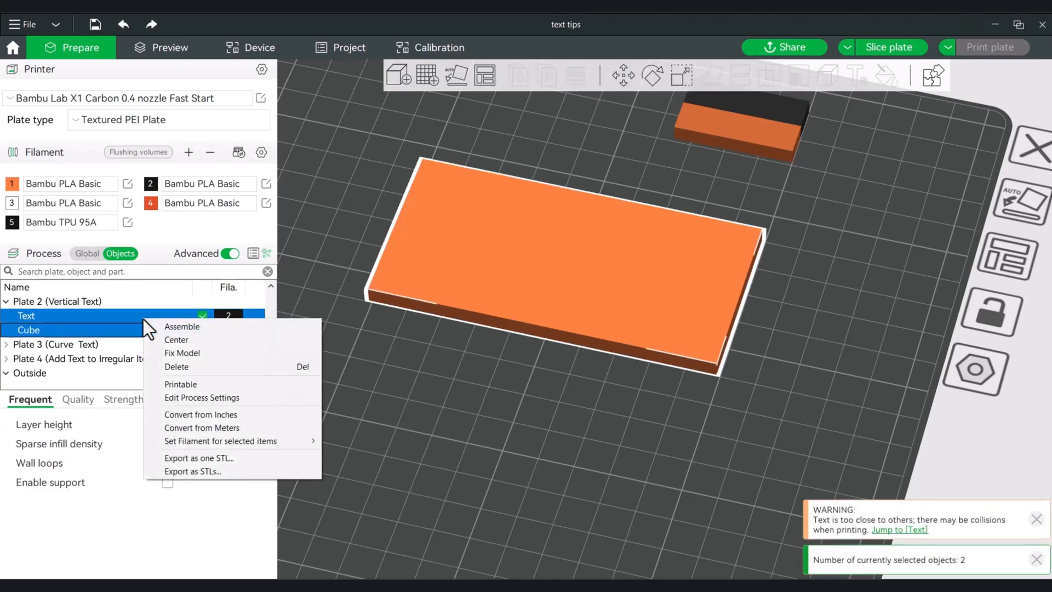
click(180, 330)
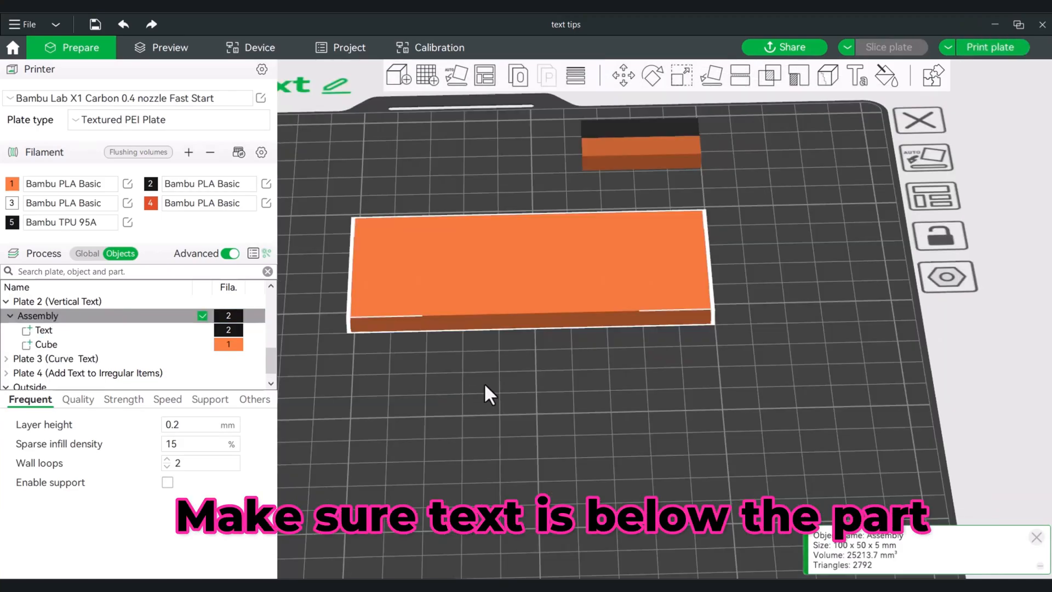
Step: Reorder the parts of the Assembly so that Text comes below Cube
mouse_move(503, 396)
mouse_down()
mouse_move(490, 390)
mouse_move(499, 386)
mouse_up()
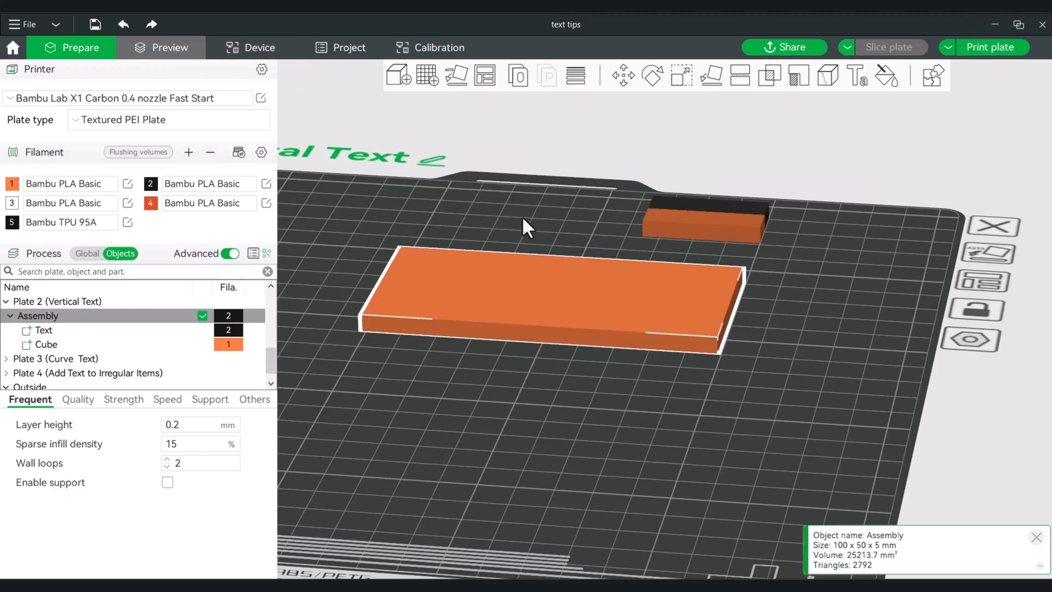
drag(508, 386, 514, 337)
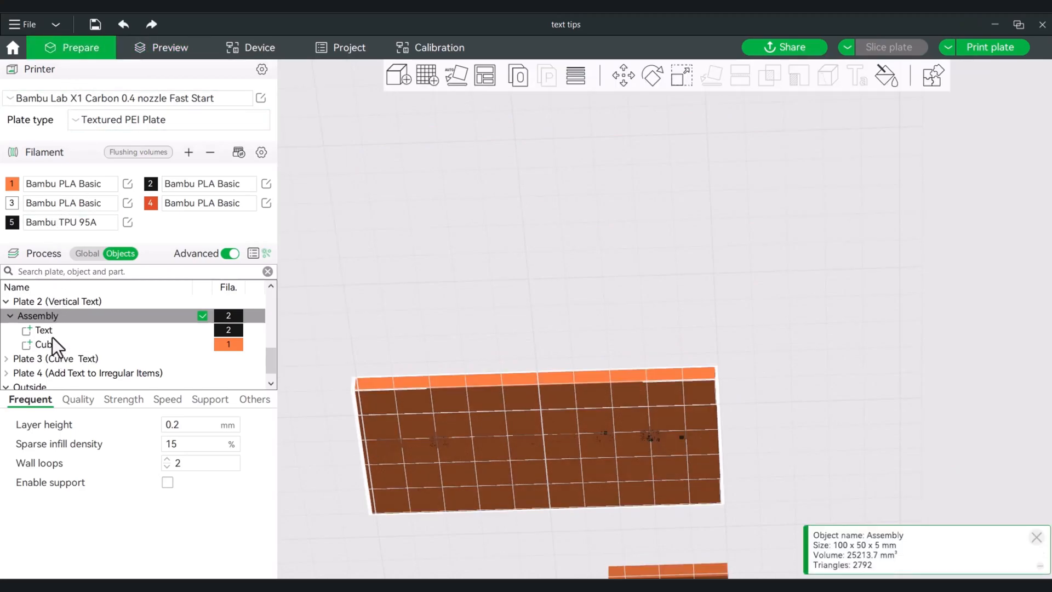
drag(51, 342, 31, 328)
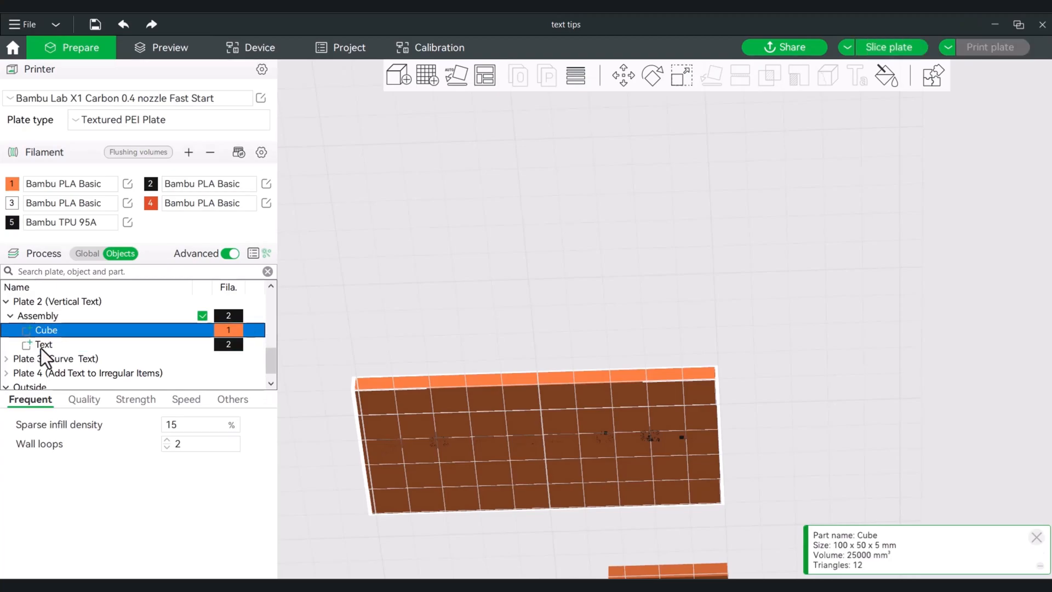
Step: Slice Plate 2 and inspect the lettering on the underside of the cube
click(875, 48)
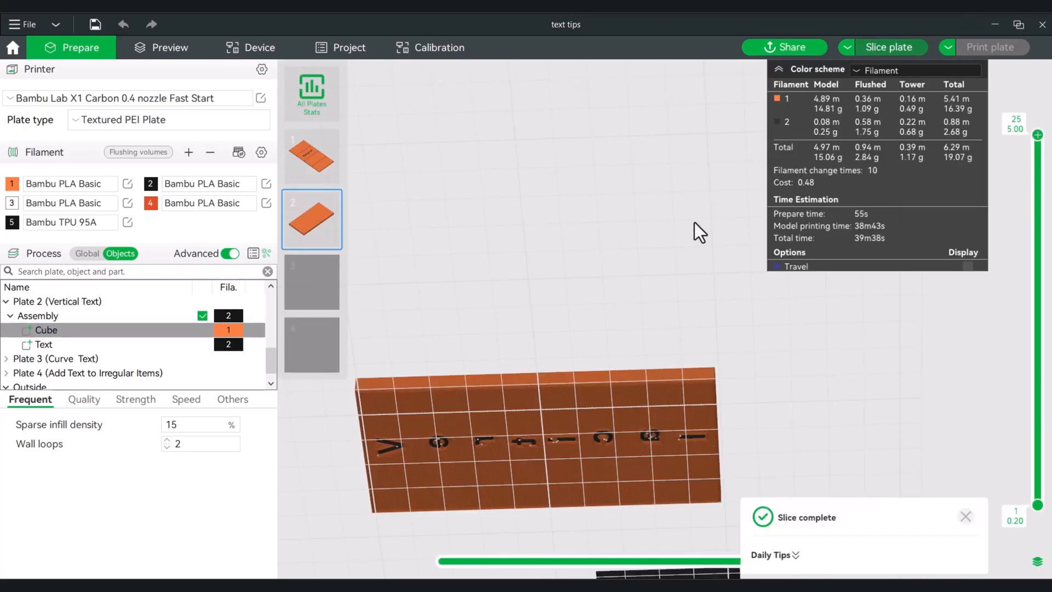
drag(608, 173, 628, 163)
right_drag(629, 163, 742, 144)
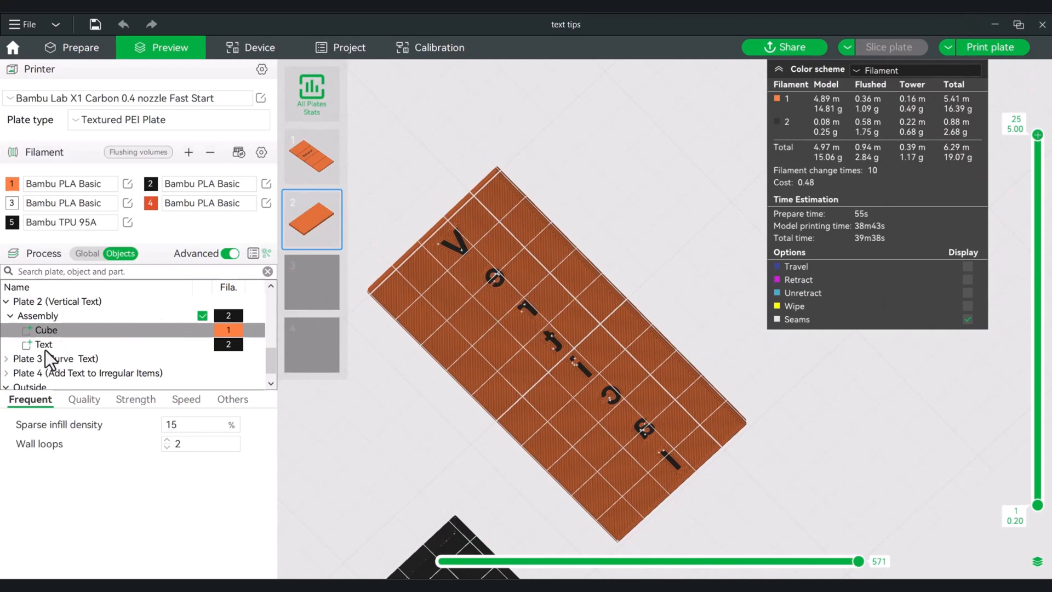
Step: Rotate the Text part of the Assembly 180° about the X axis
click(73, 48)
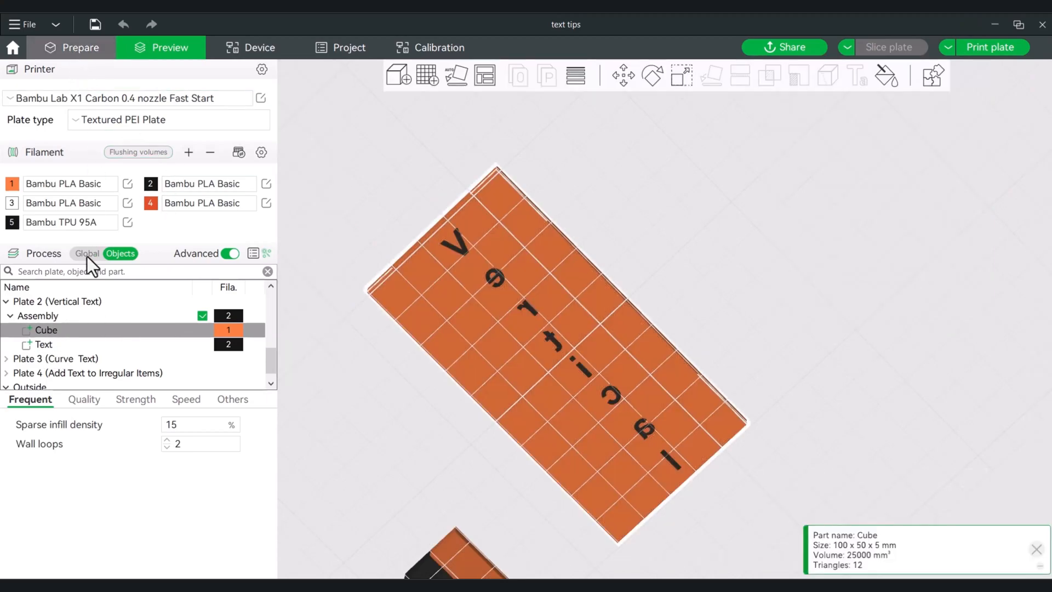
click(44, 344)
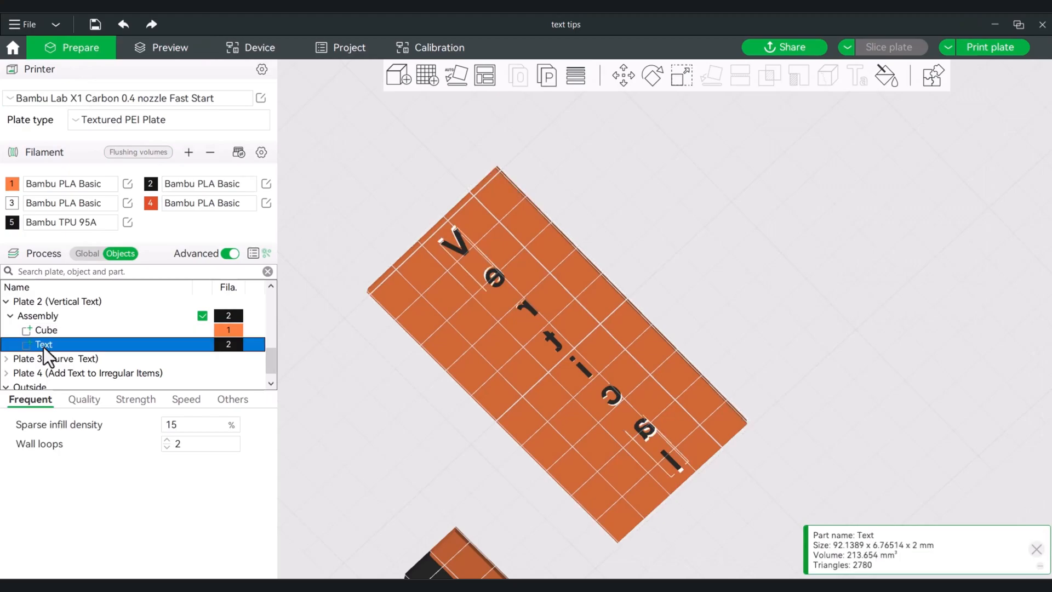
click(652, 80)
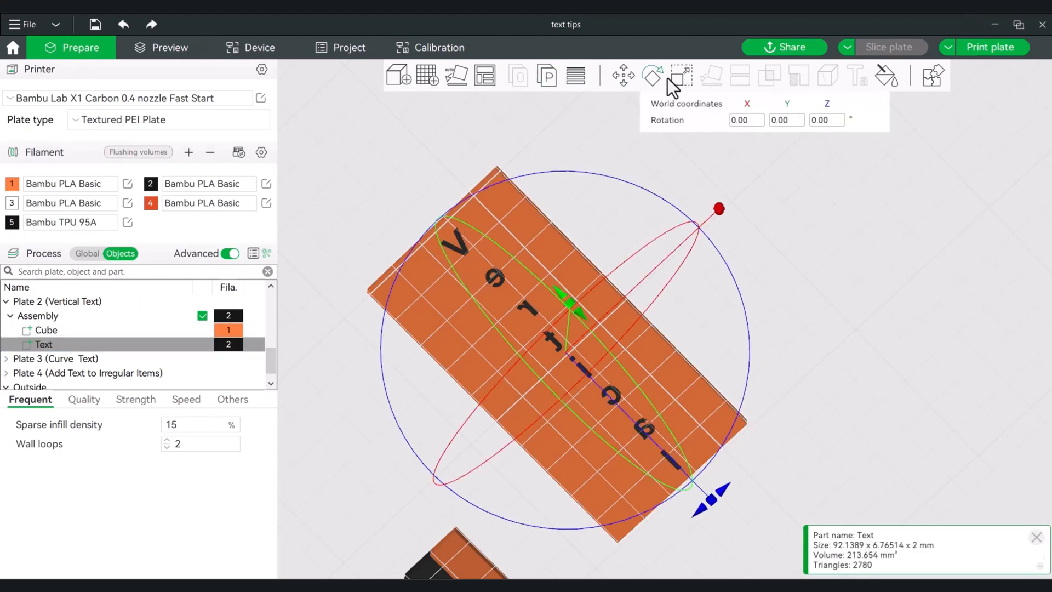
click(747, 120)
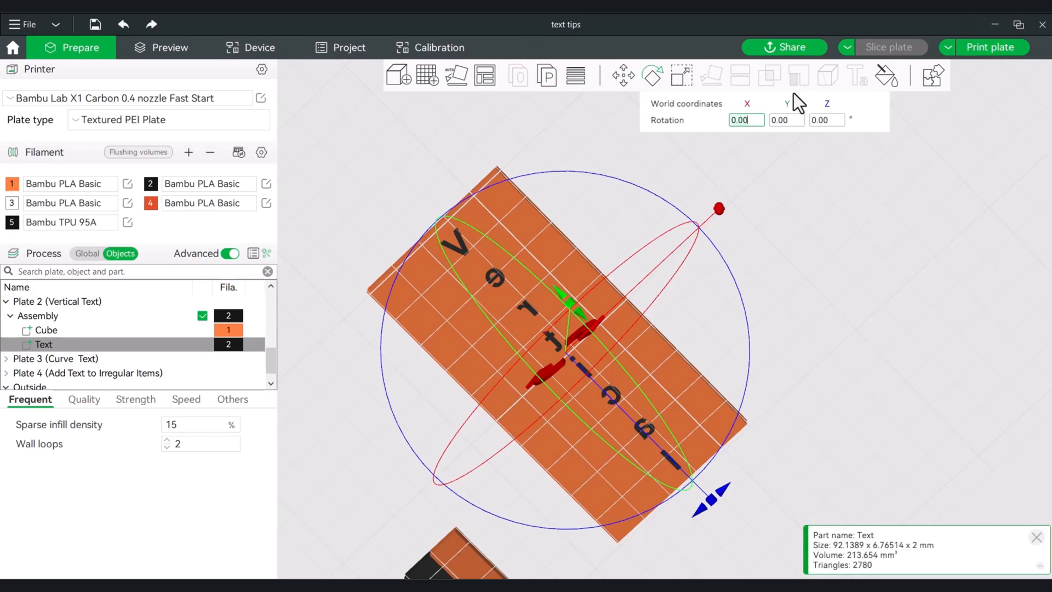
text(180)
key(Return)
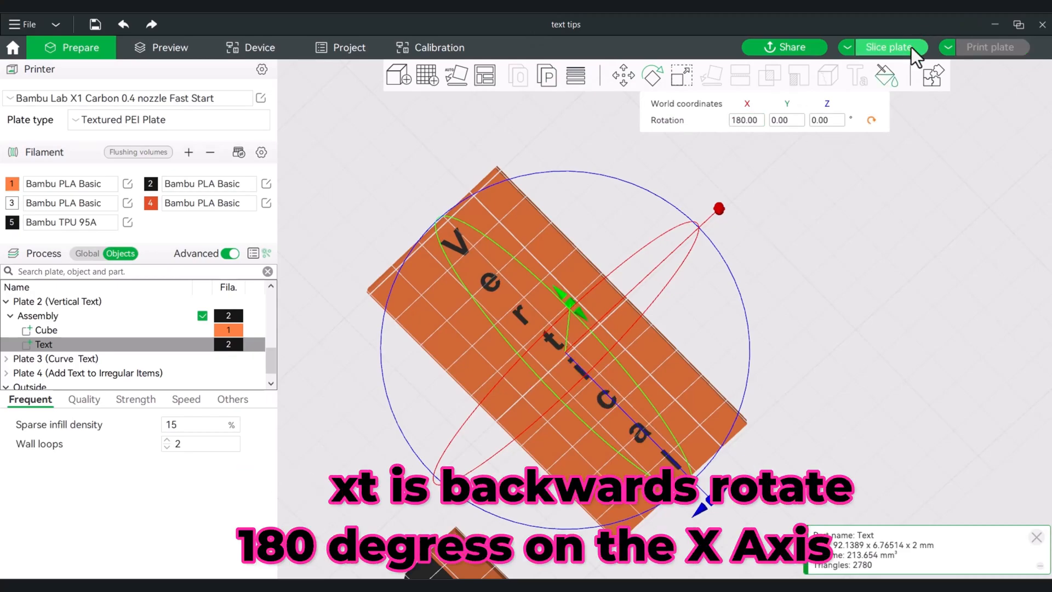
Step: Slice Plate 2 again, check the rotated lettering on the underside from several angles, and return to the editing view
click(899, 51)
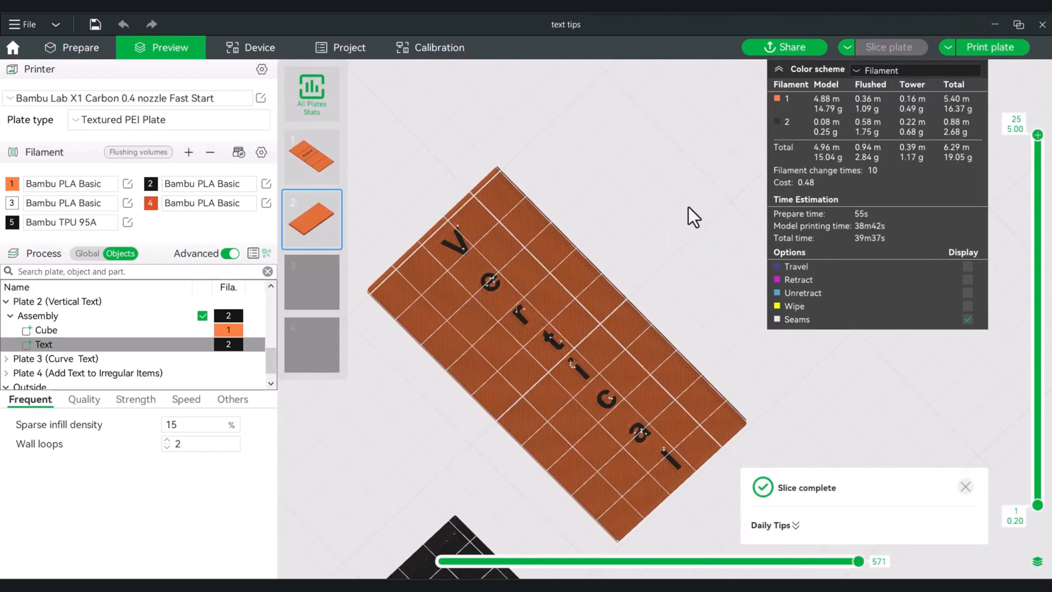
drag(688, 206, 520, 230)
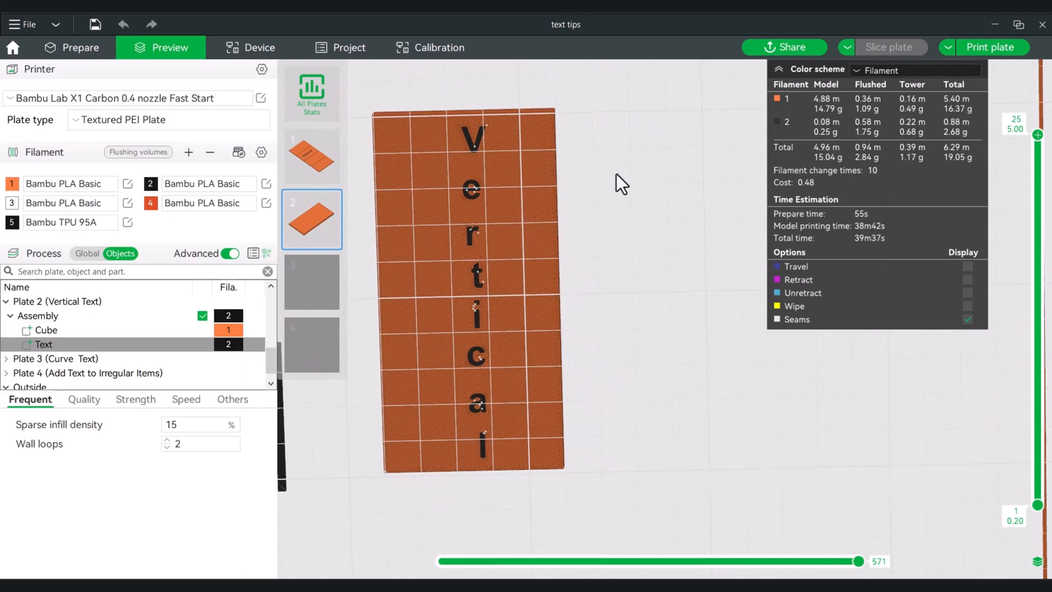
drag(616, 173, 545, 103)
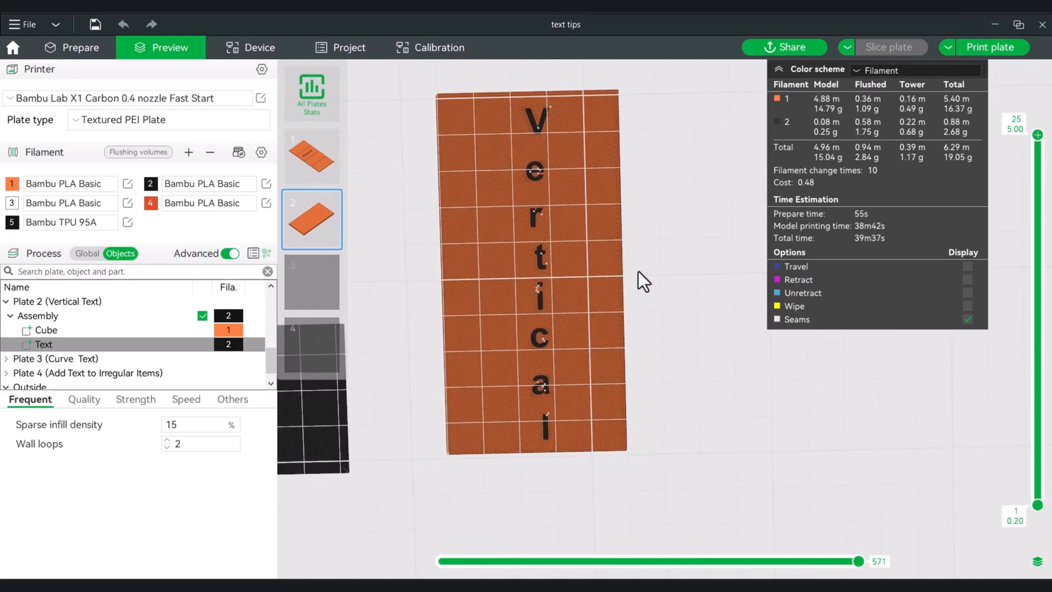
drag(639, 271, 619, 254)
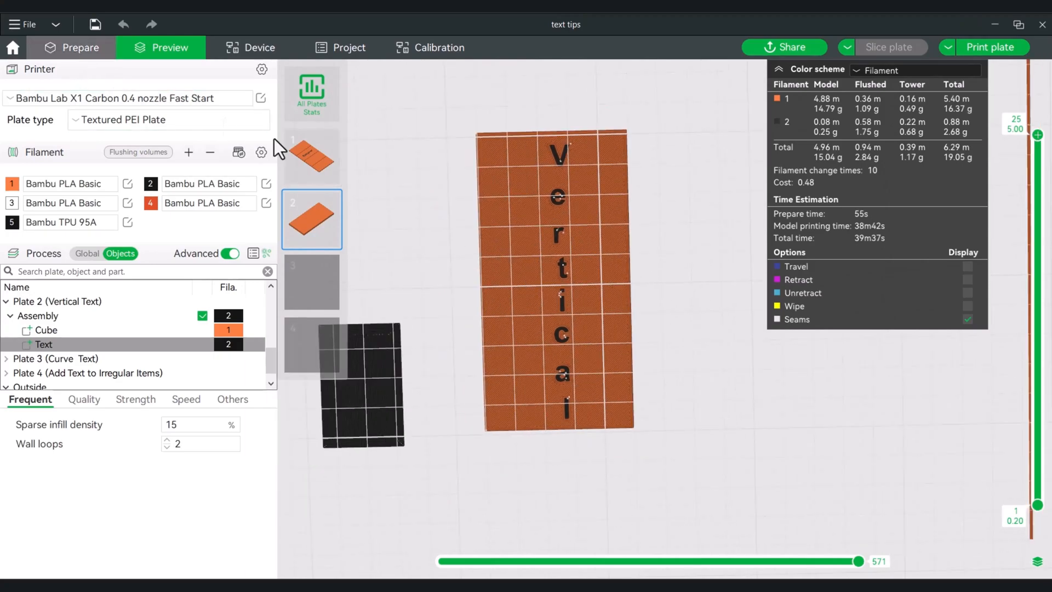
key(Tab)
drag(688, 205, 679, 271)
scroll(656, 276, down, 5)
drag(679, 272, 610, 384)
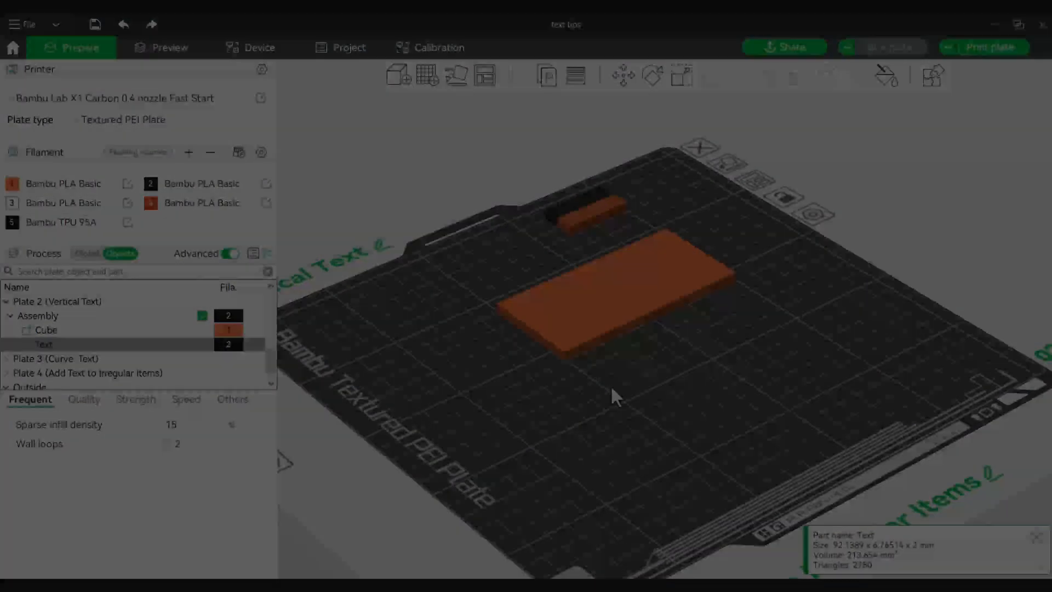
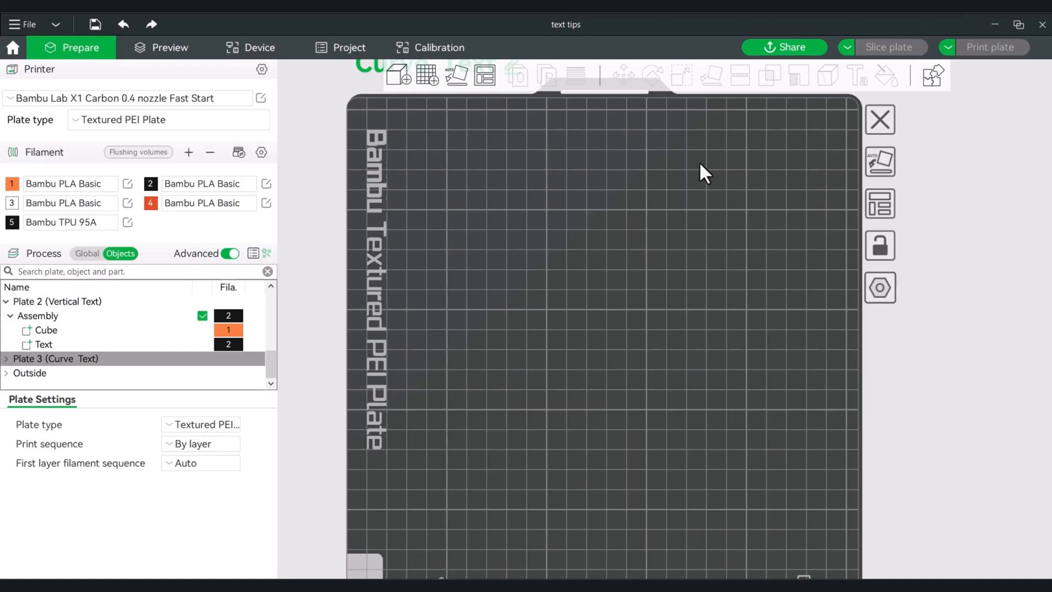
Step: Add a sphere primitive to Plate 3 (Curve Text)
drag(594, 256, 627, 306)
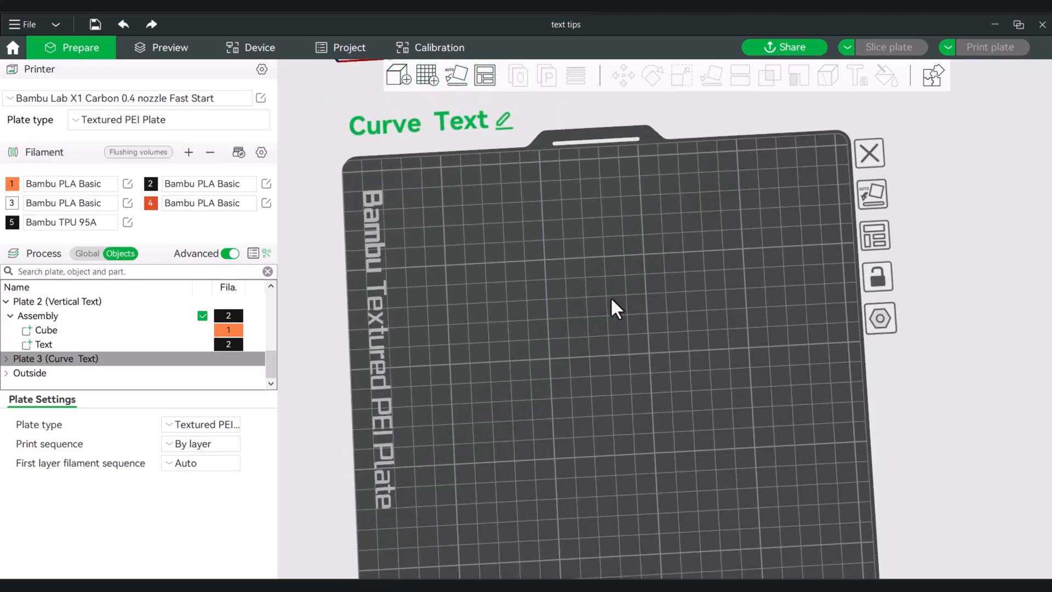
scroll(555, 346, up, 1)
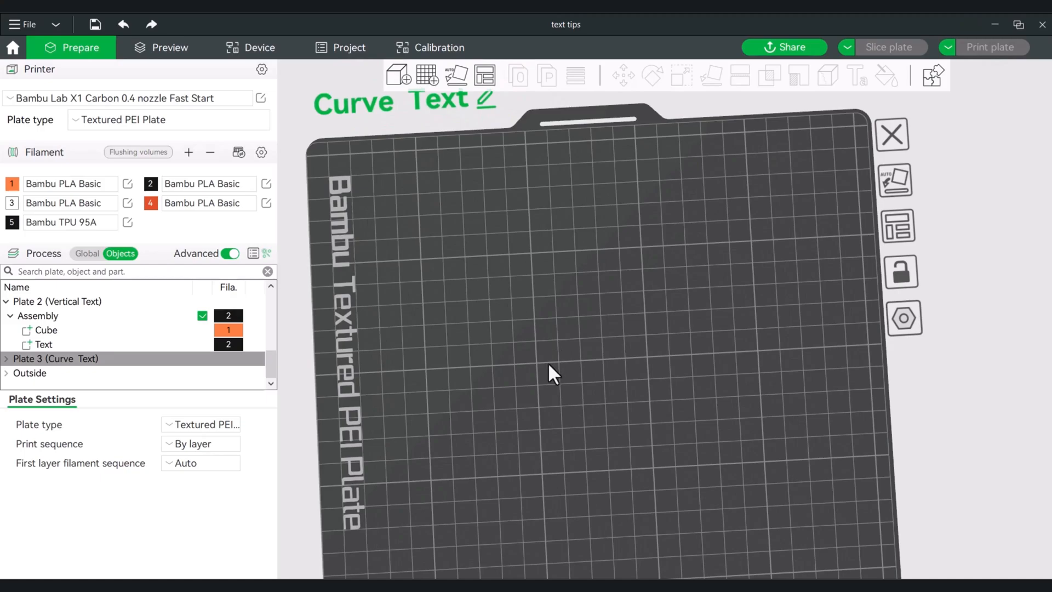
right_click(541, 354)
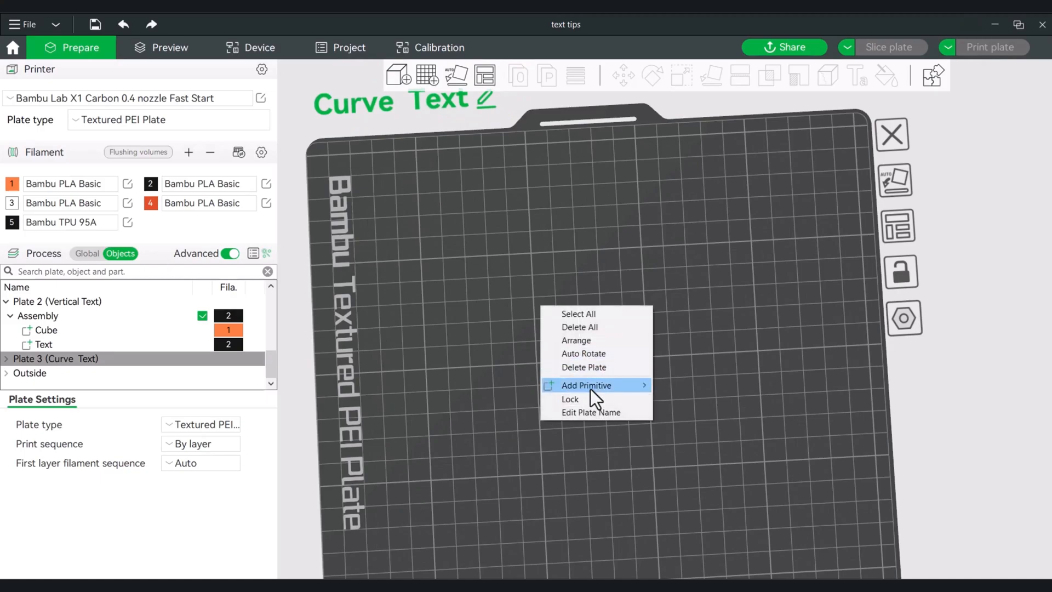
mouse_move(590, 388)
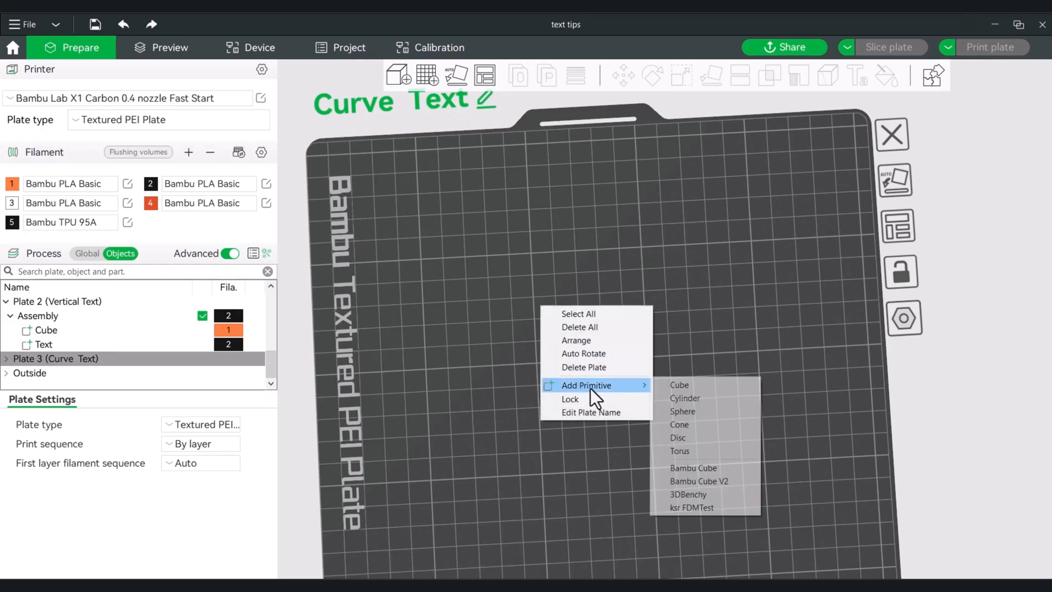
click(699, 412)
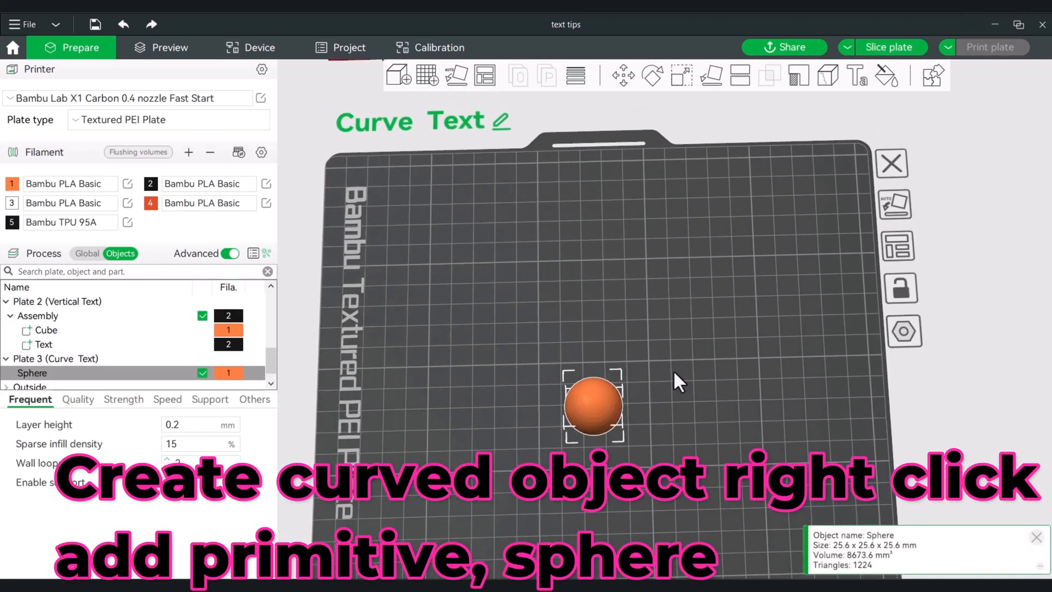
Step: Scale the sphere up evenly in all directions to a diameter of about 75.6 mm
drag(674, 372, 673, 359)
right_drag(672, 359, 662, 312)
scroll(667, 318, up, 3)
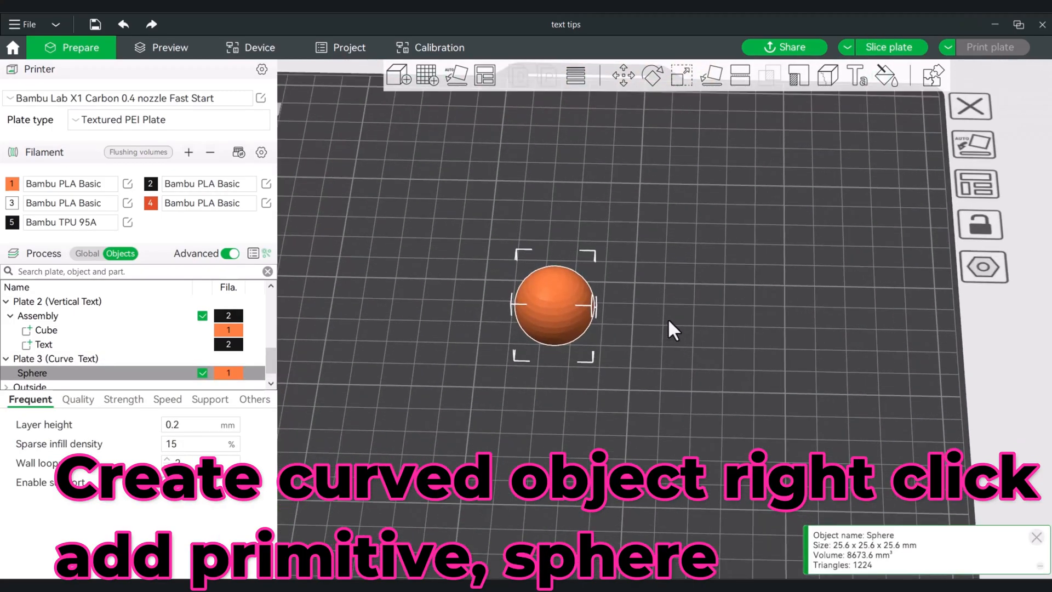
click(679, 77)
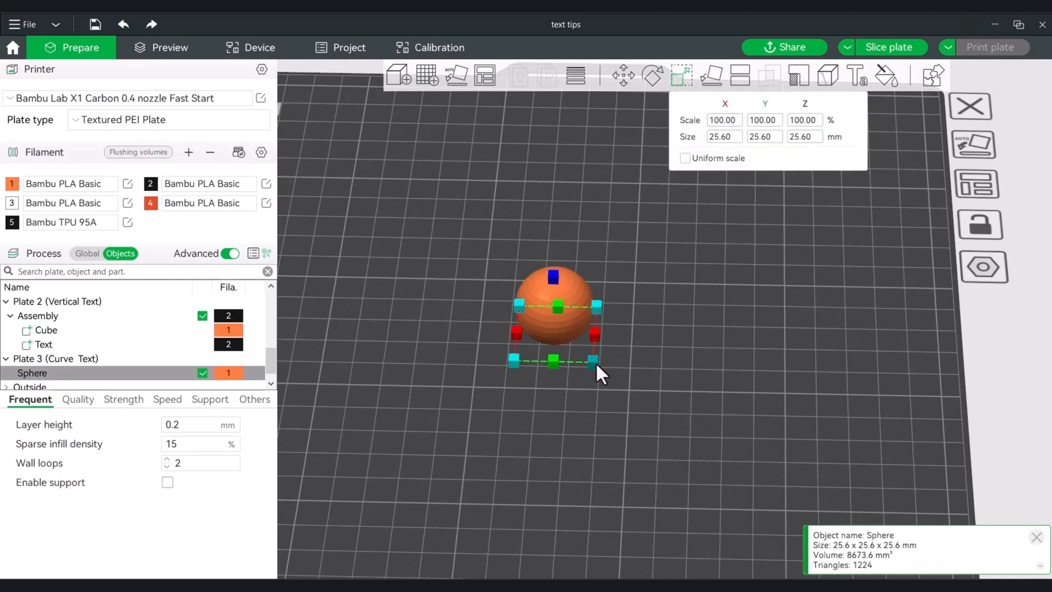
drag(596, 364, 725, 362)
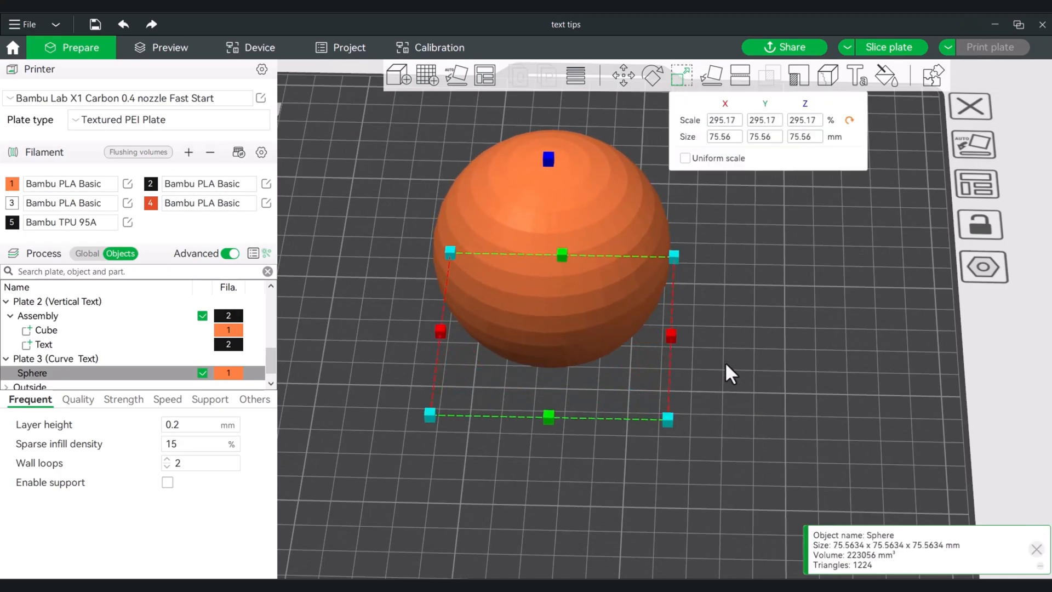
click(724, 362)
Step: Cut the sphere horizontally through its middle into two separate halves with a planar cut
right_drag(756, 268, 771, 333)
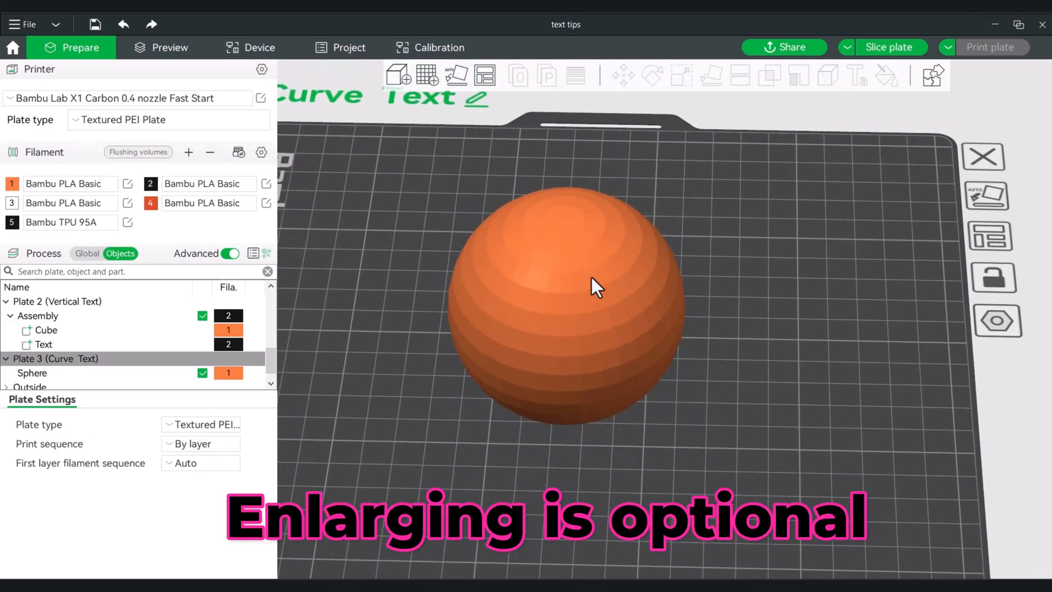
click(591, 275)
click(741, 74)
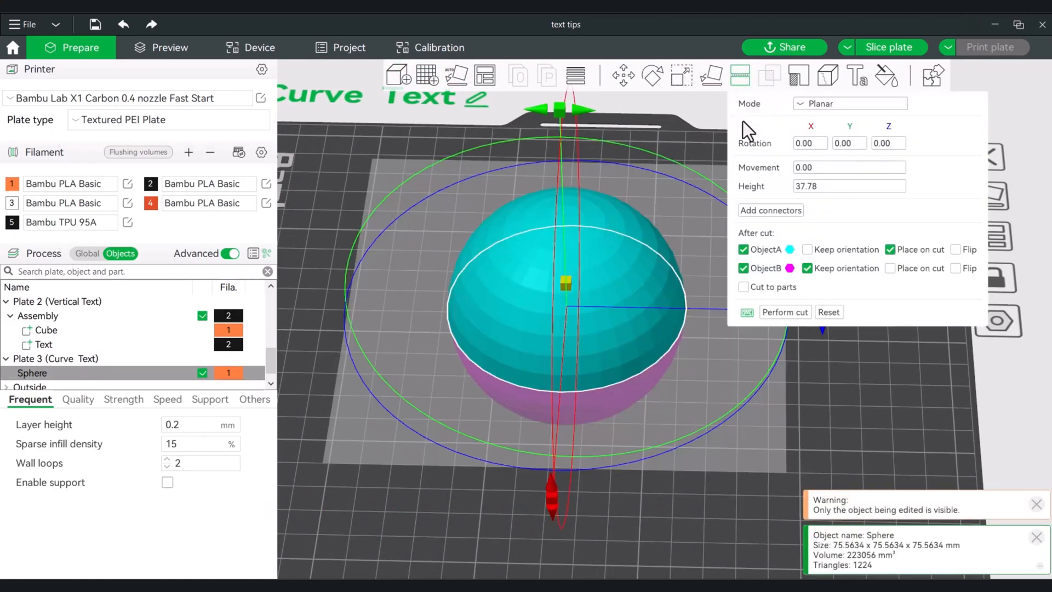
click(792, 313)
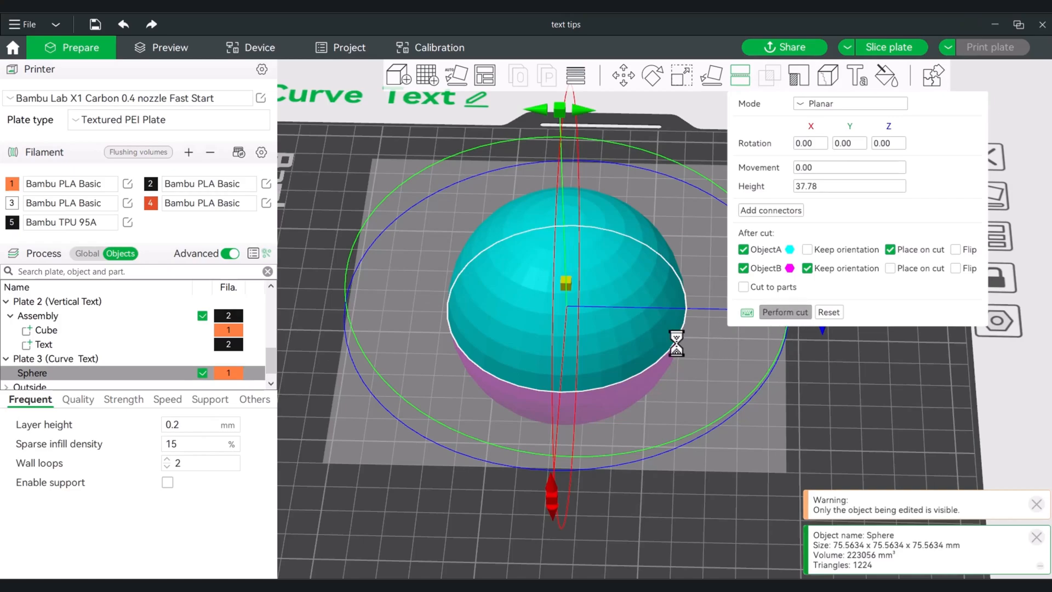
scroll(636, 408, down, 3)
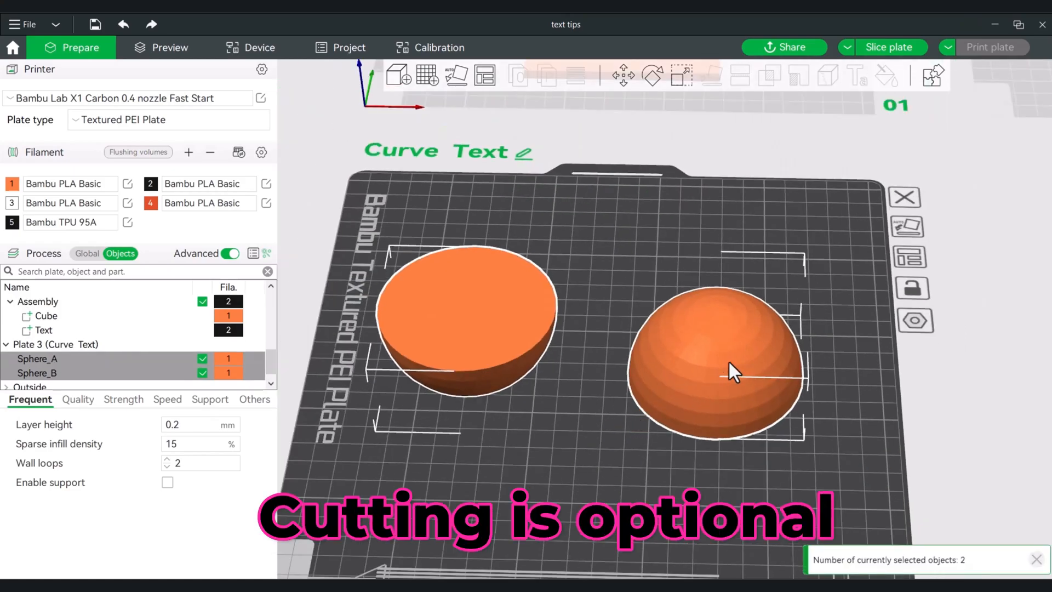
scroll(486, 345, down, 2)
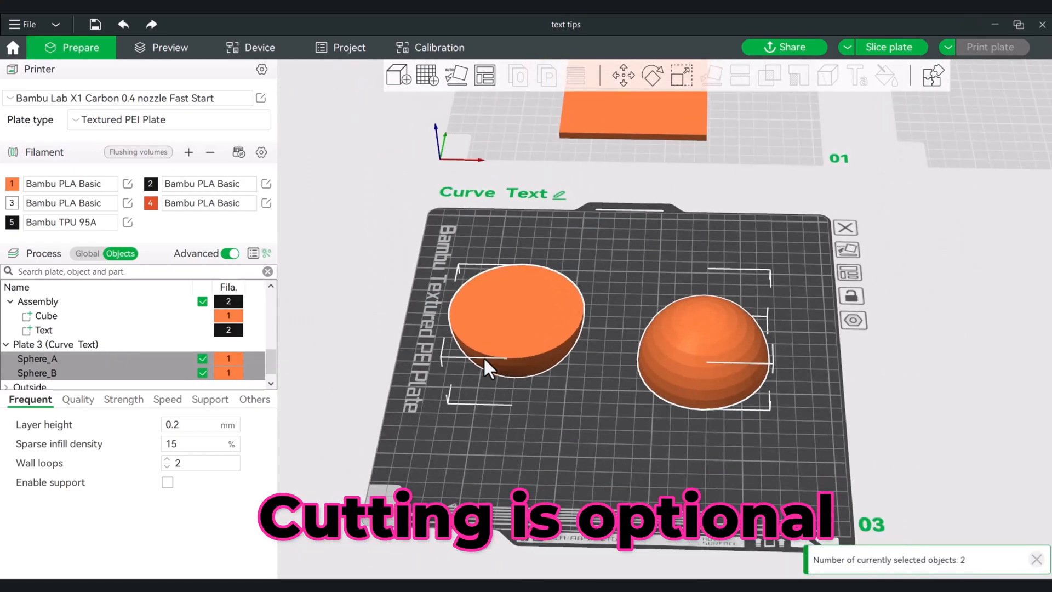
Step: Move the half with its flat face up off Plate 3 and centre the remaining dome on the plate
click(525, 375)
drag(520, 321, 314, 307)
scroll(597, 394, up, 2)
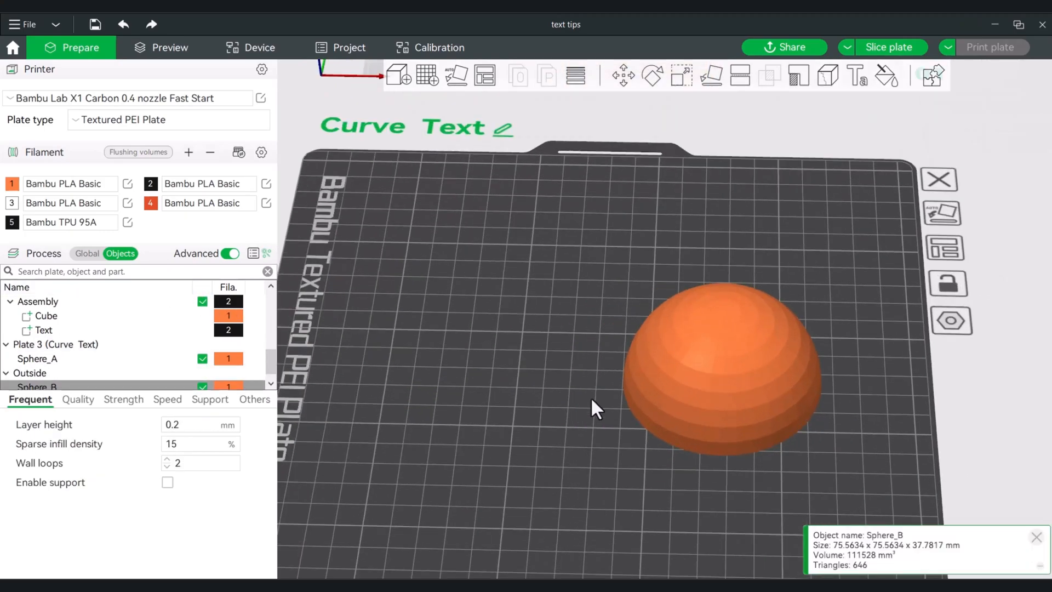
right_click(735, 376)
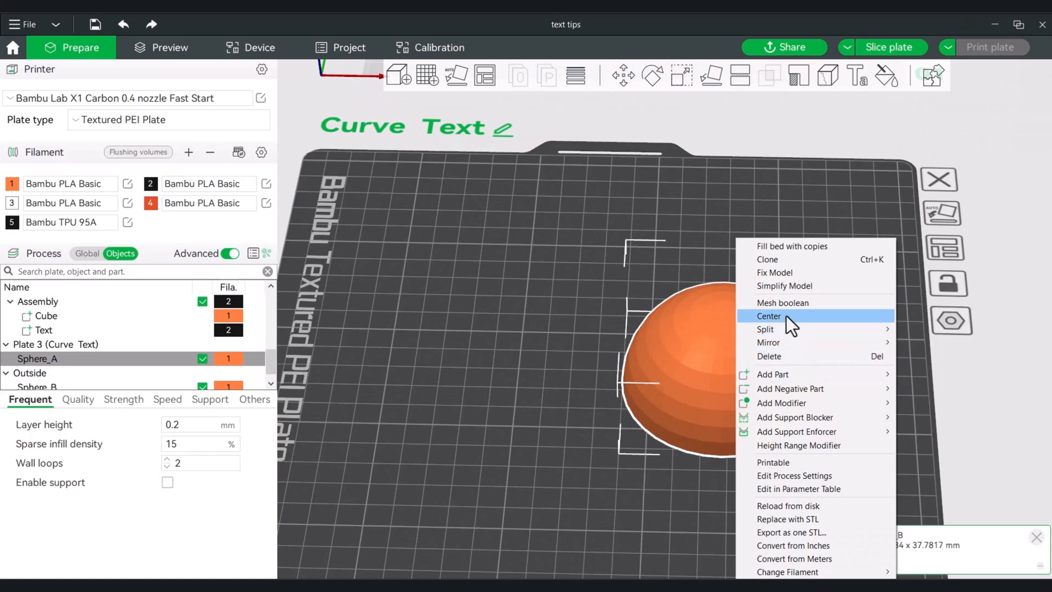
click(787, 315)
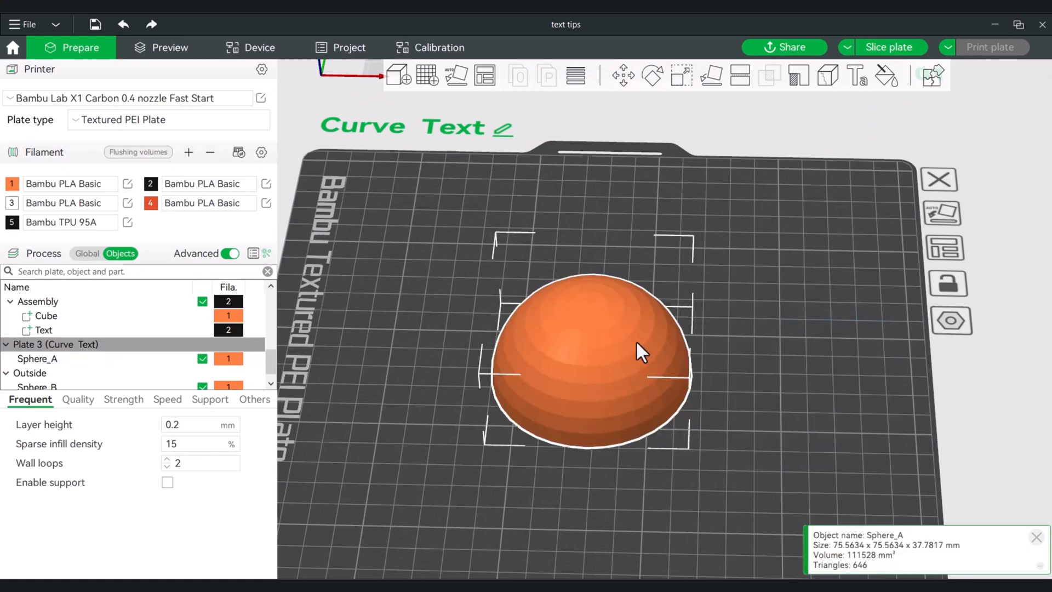
Step: Add the surface text "Curve Me" low on the front of the dome and enable Horizontal text
key(Escape)
right_click(601, 345)
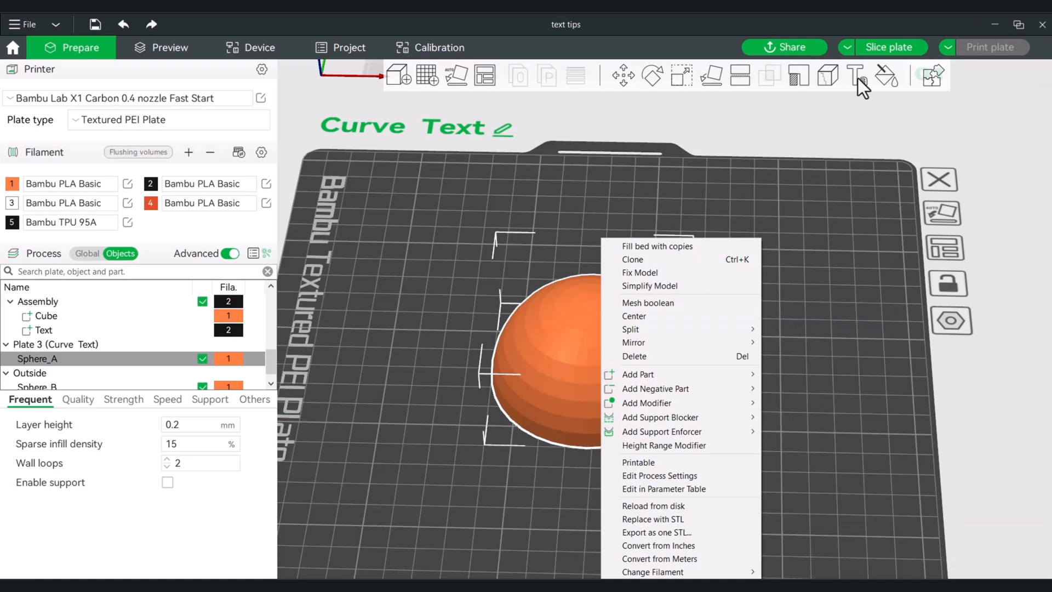
click(858, 77)
click(858, 78)
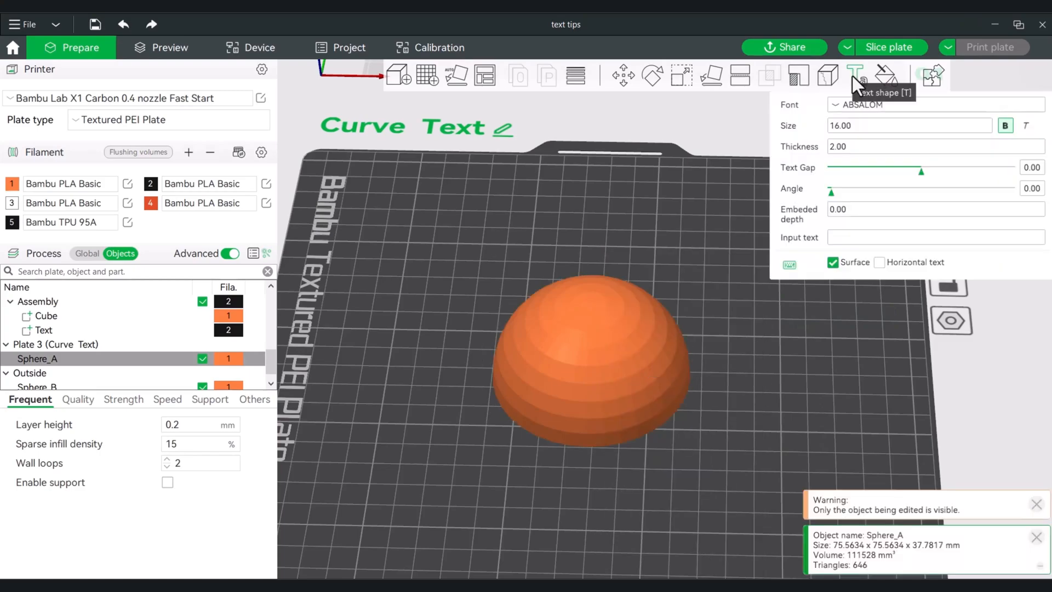
click(846, 234)
text(Curve It)
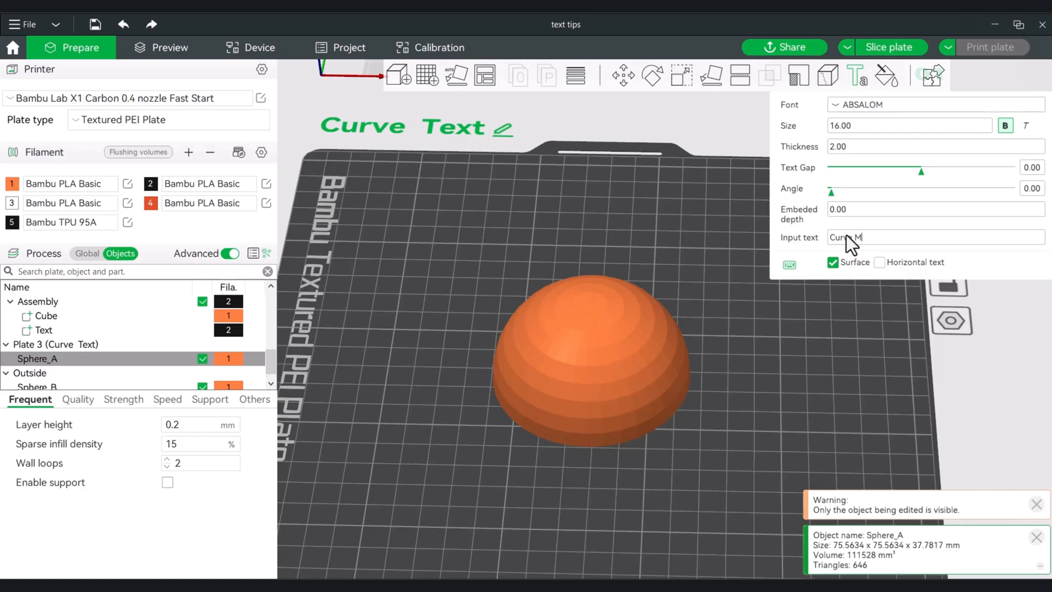
click(569, 363)
click(600, 349)
drag(600, 366, 586, 400)
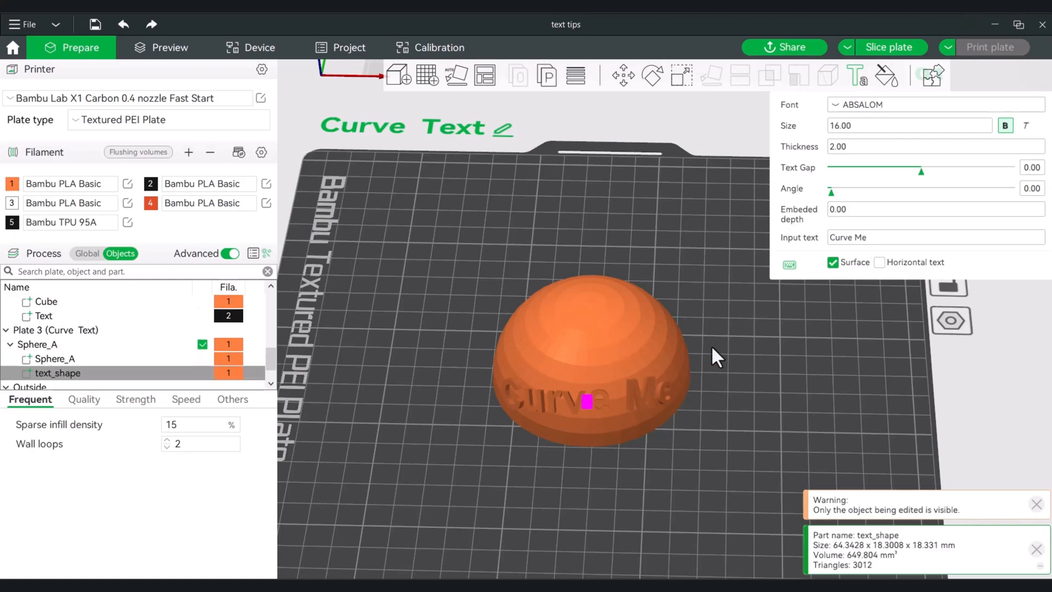
click(881, 264)
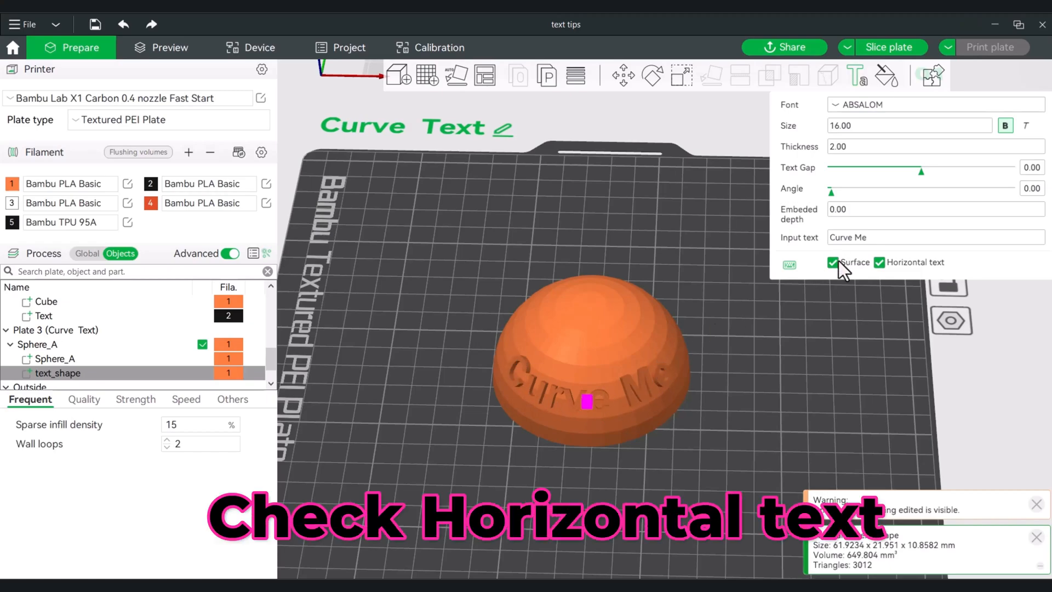
mouse_move(711, 434)
mouse_down()
mouse_move(726, 428)
mouse_move(709, 427)
mouse_up()
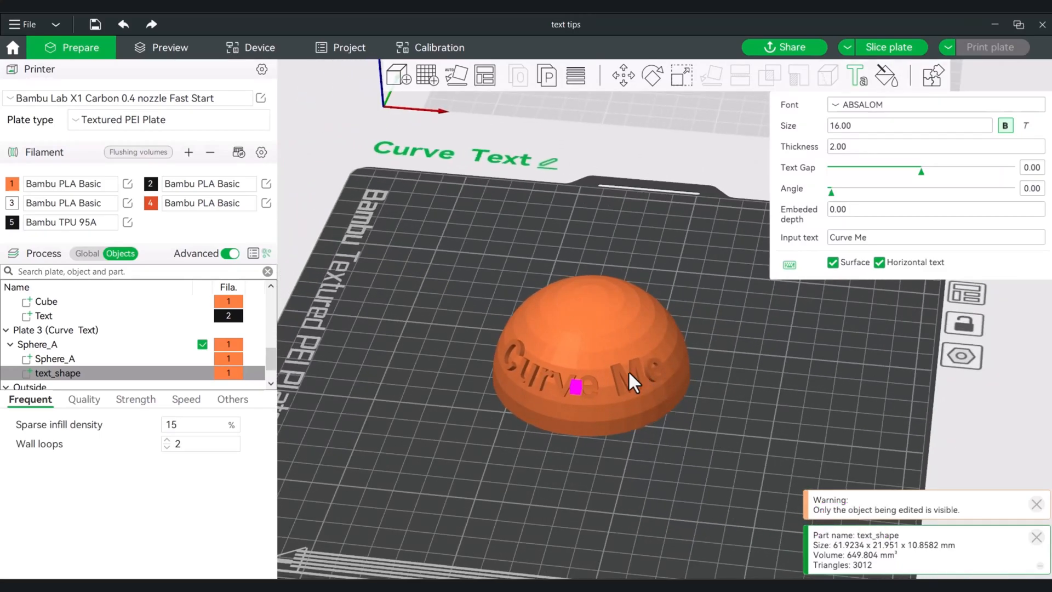
Step: Split the dome and its lettering into separate objects, move the dome back from the text, and inspect the lettering's curvature
right_click(597, 317)
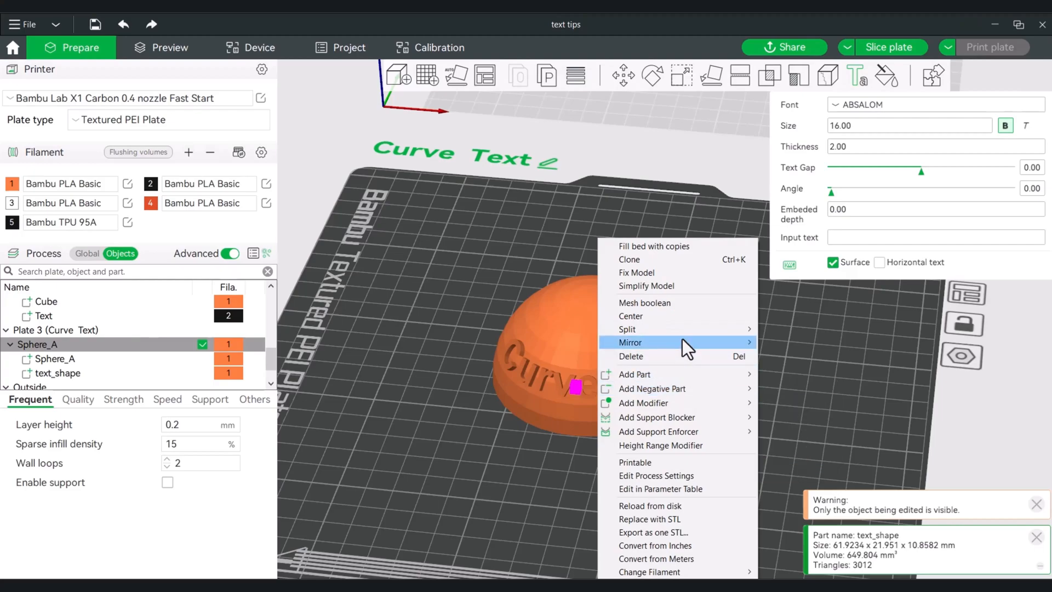
mouse_move(683, 328)
click(800, 328)
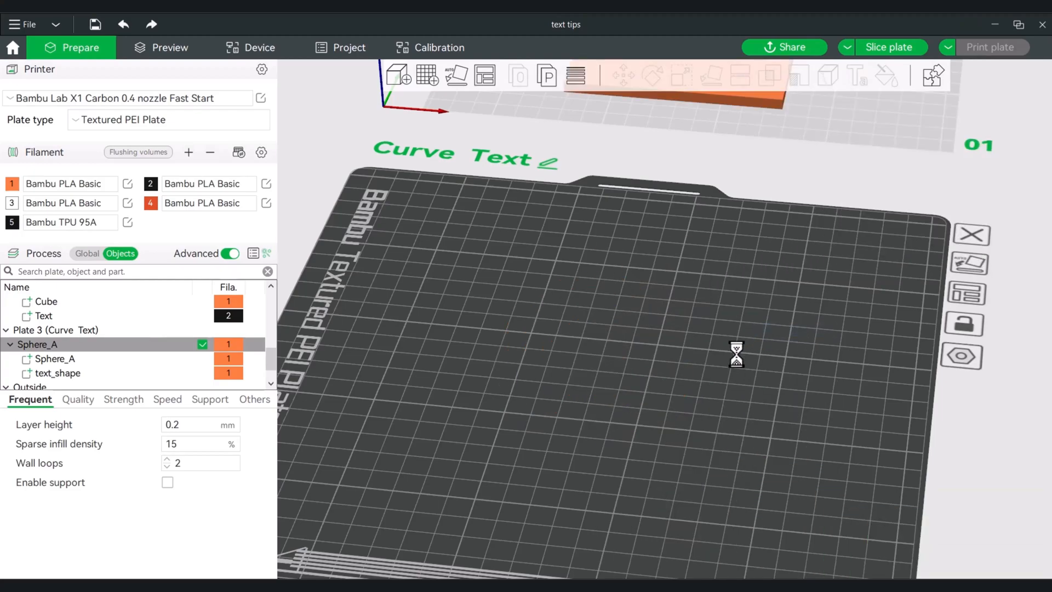
click(724, 375)
drag(620, 335, 683, 268)
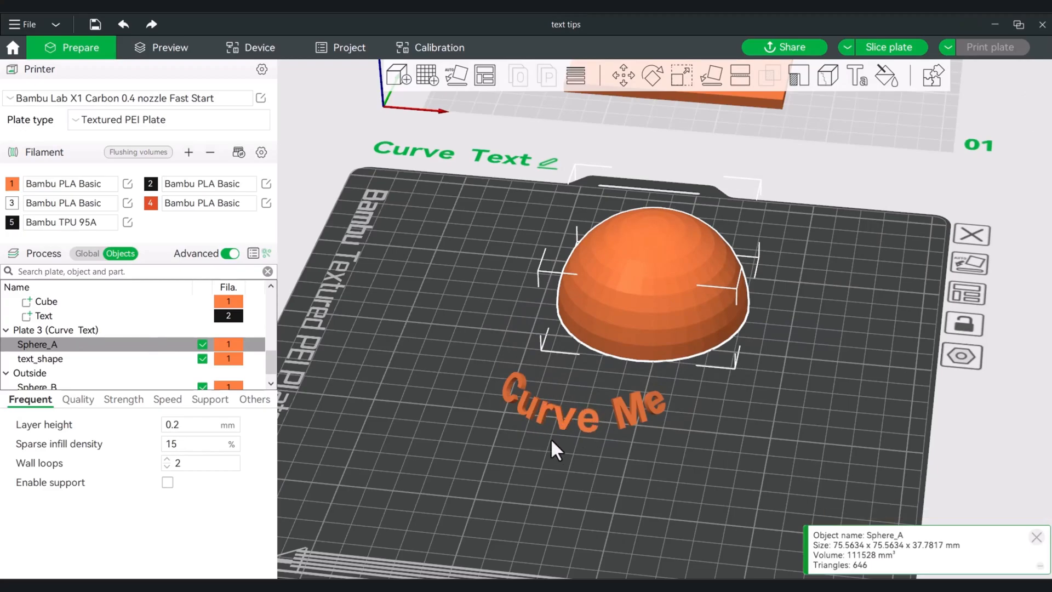
mouse_move(550, 438)
mouse_down()
mouse_move(581, 455)
mouse_move(560, 456)
mouse_up()
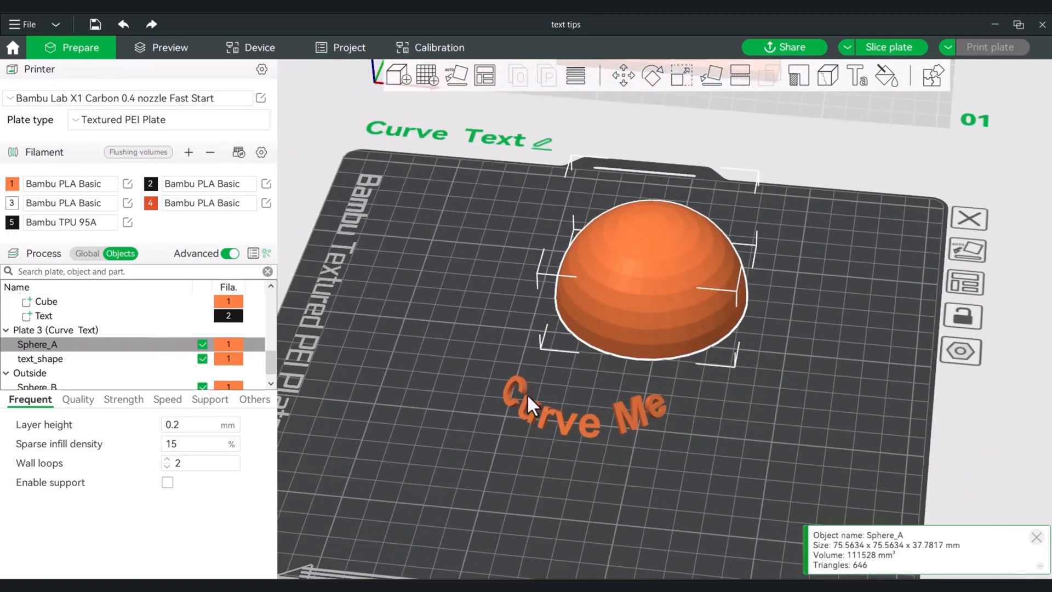
drag(498, 423, 640, 383)
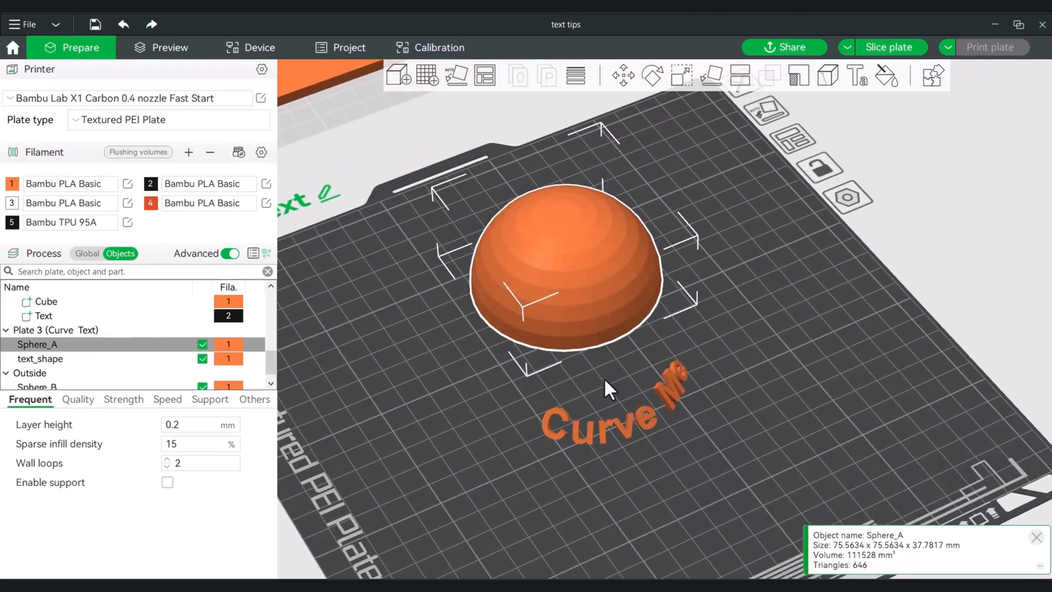
drag(604, 377, 577, 382)
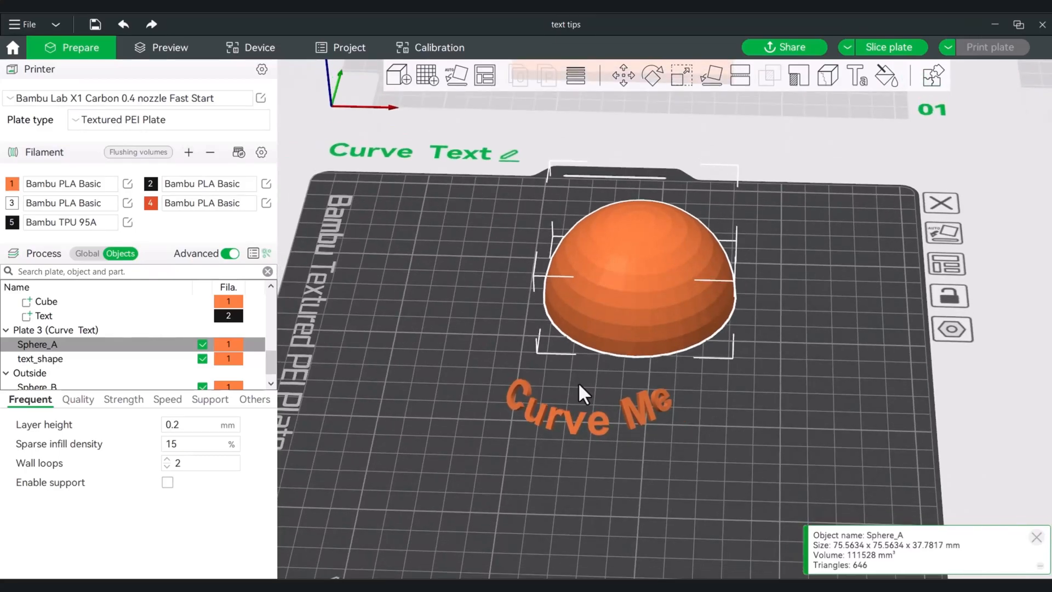
Step: Delete the separated "Curve Me" text and centre the dome on the plate again
click(596, 422)
key(Delete)
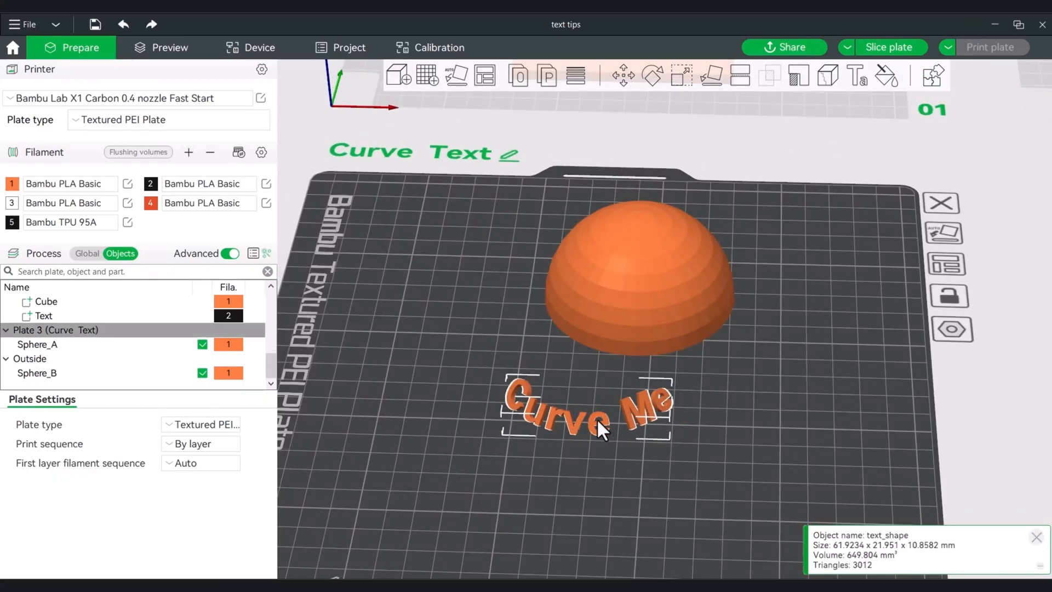
click(639, 293)
right_click(636, 294)
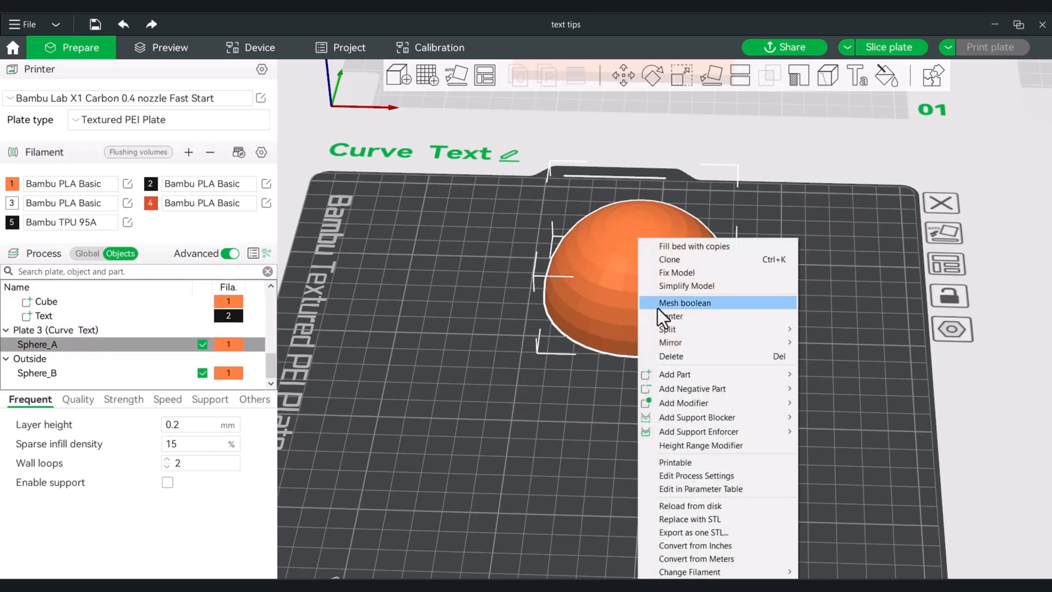
click(665, 316)
click(745, 350)
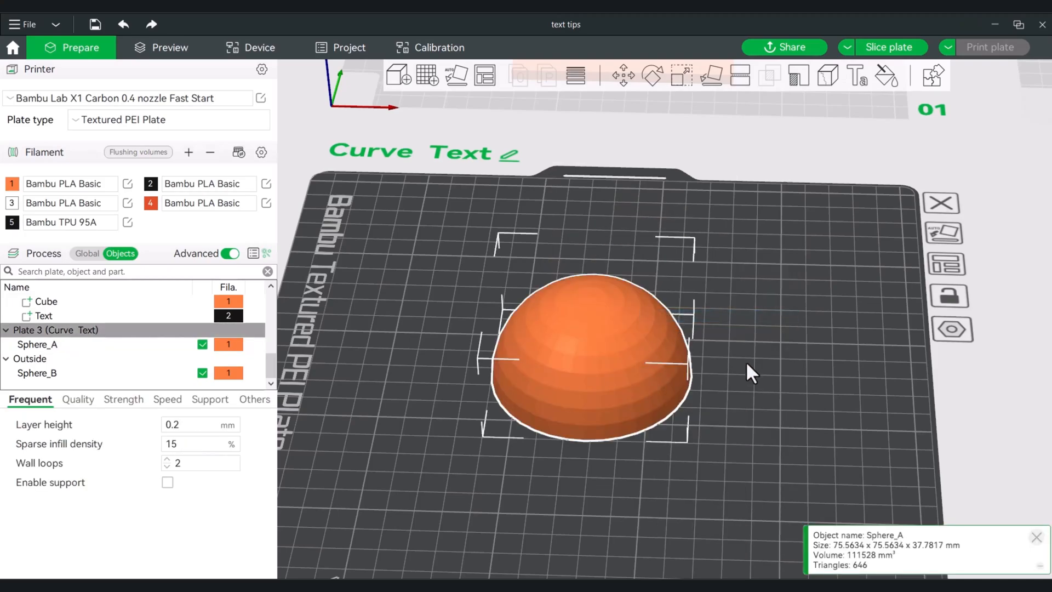
Step: Flatten the dome by scaling only its Z height to about 20.85%, about 7.88 mm
scroll(745, 362, up, 3)
scroll(708, 340, up, 1)
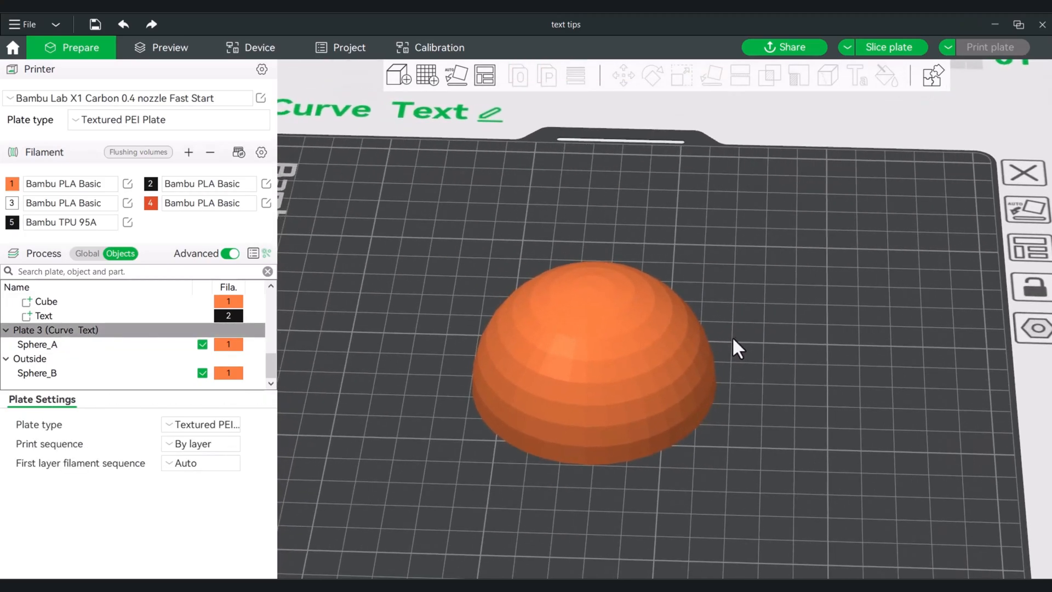
click(625, 332)
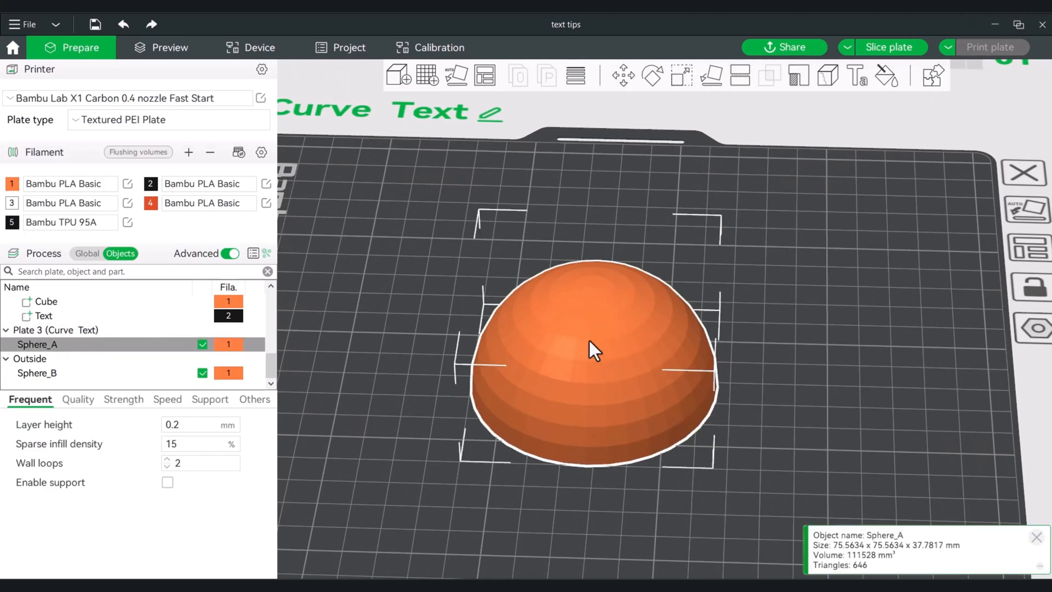
click(680, 77)
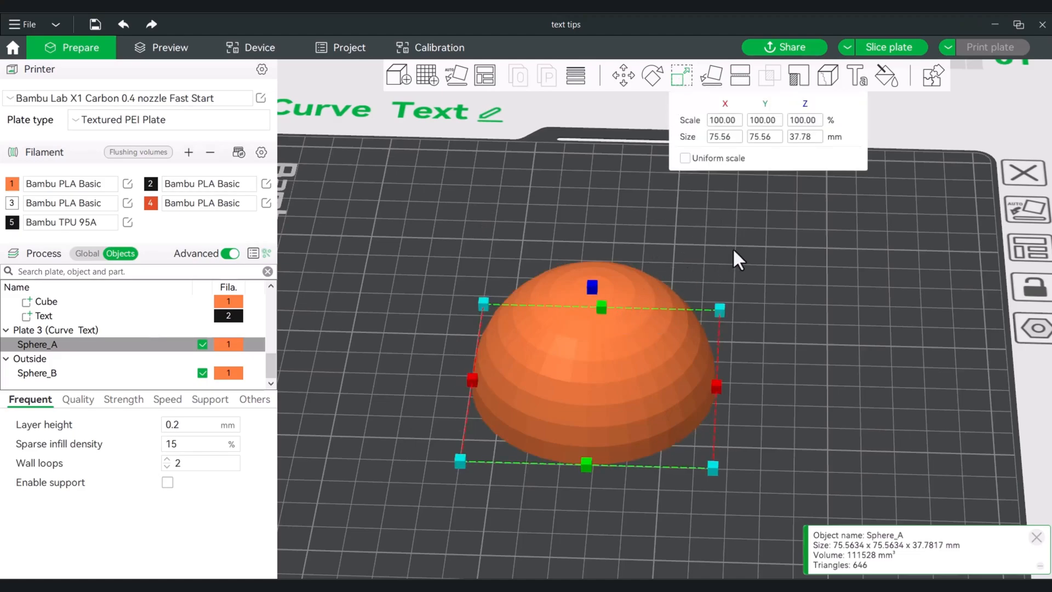
drag(734, 251, 744, 239)
drag(593, 269, 588, 361)
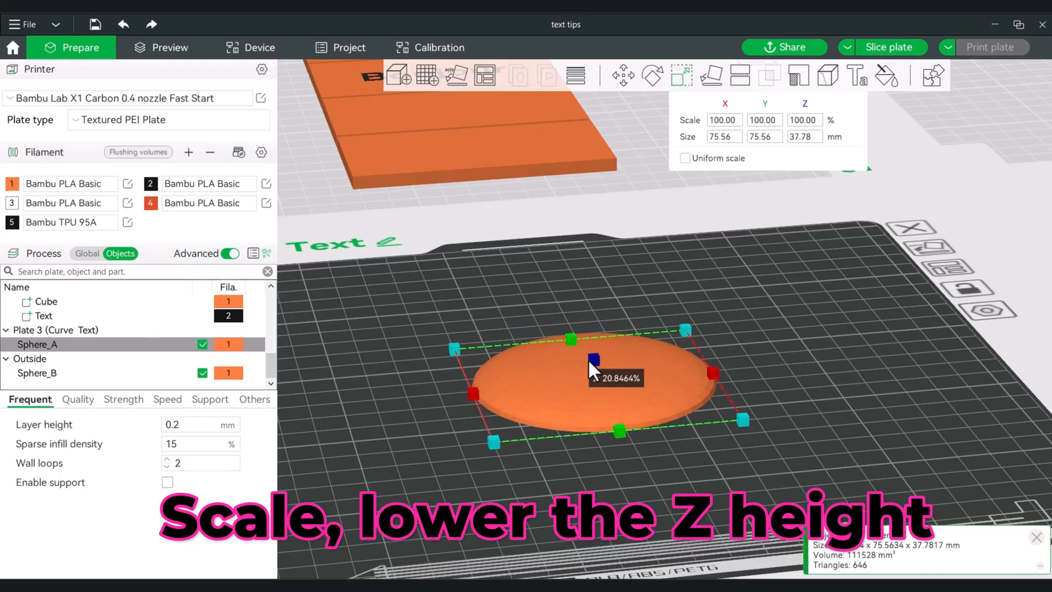
mouse_move(833, 339)
mouse_down()
mouse_move(823, 368)
mouse_move(827, 344)
mouse_up()
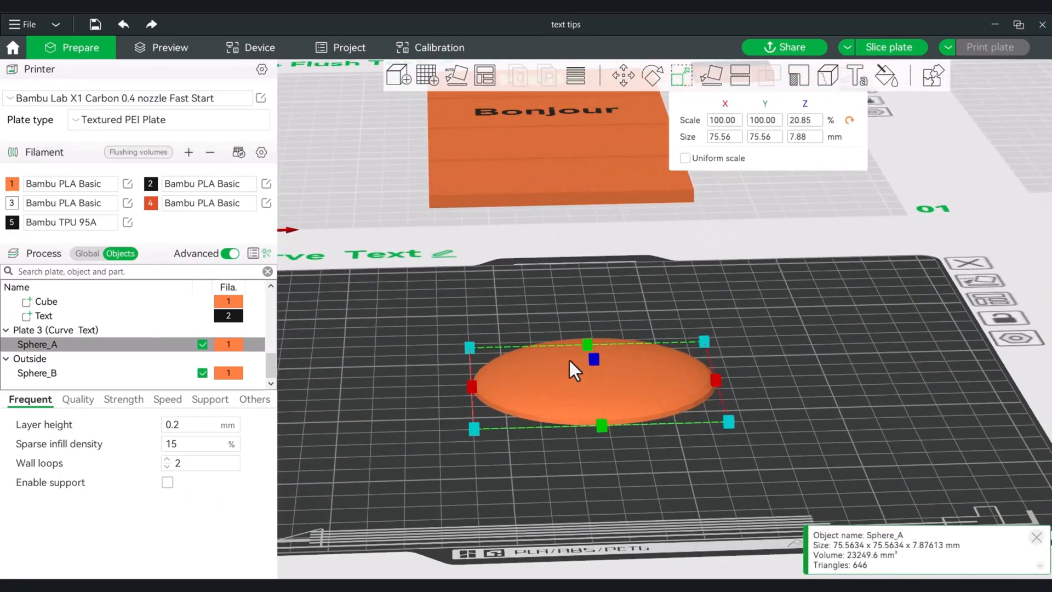
Step: Place the surface text "Curve Me" on the flattened dome near its front edge
mouse_move(598, 363)
click(856, 74)
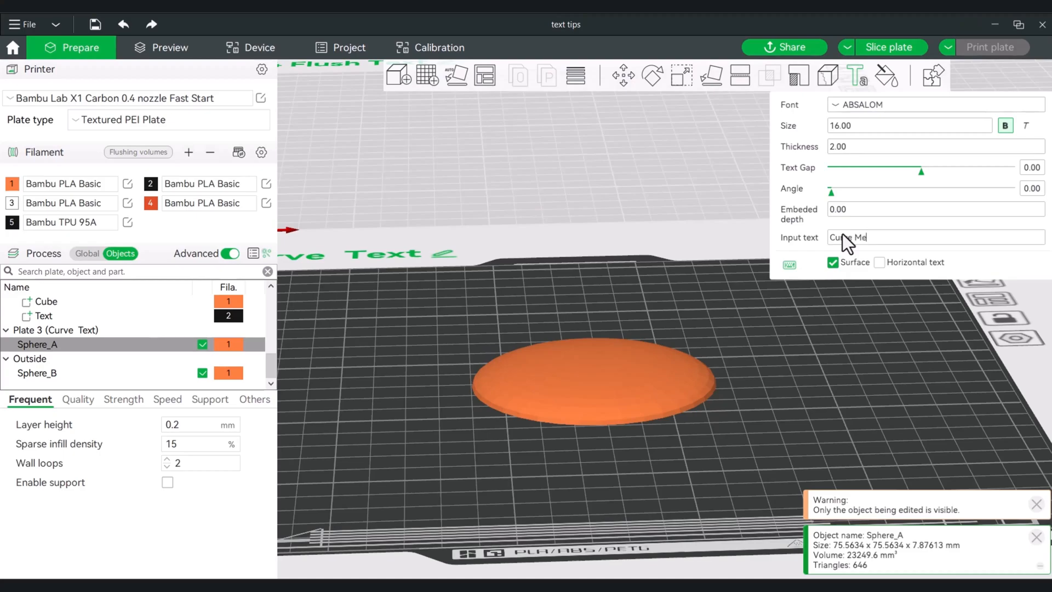
click(617, 411)
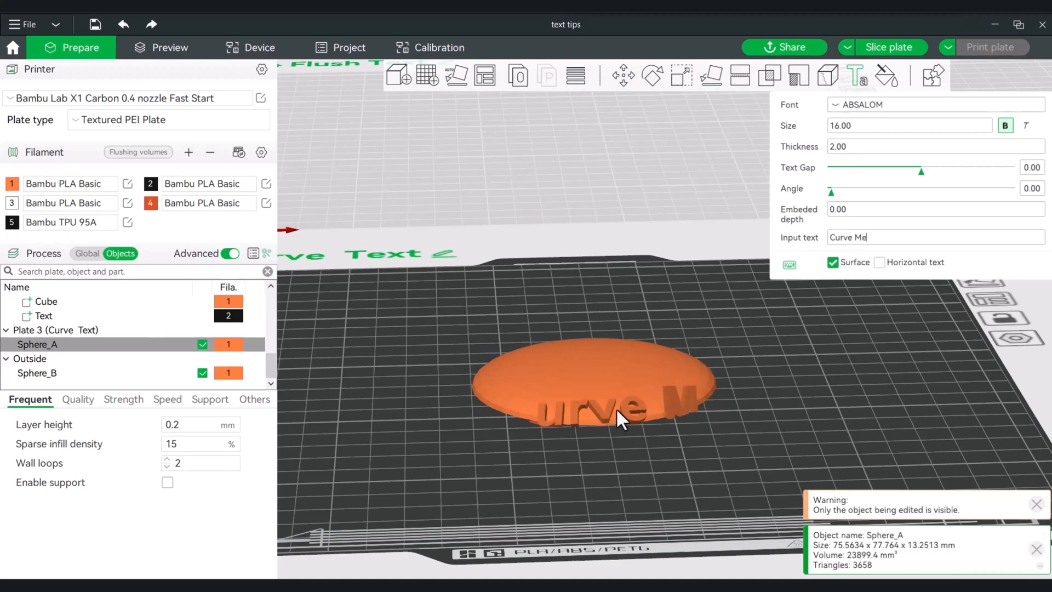
click(610, 408)
click(606, 407)
click(610, 403)
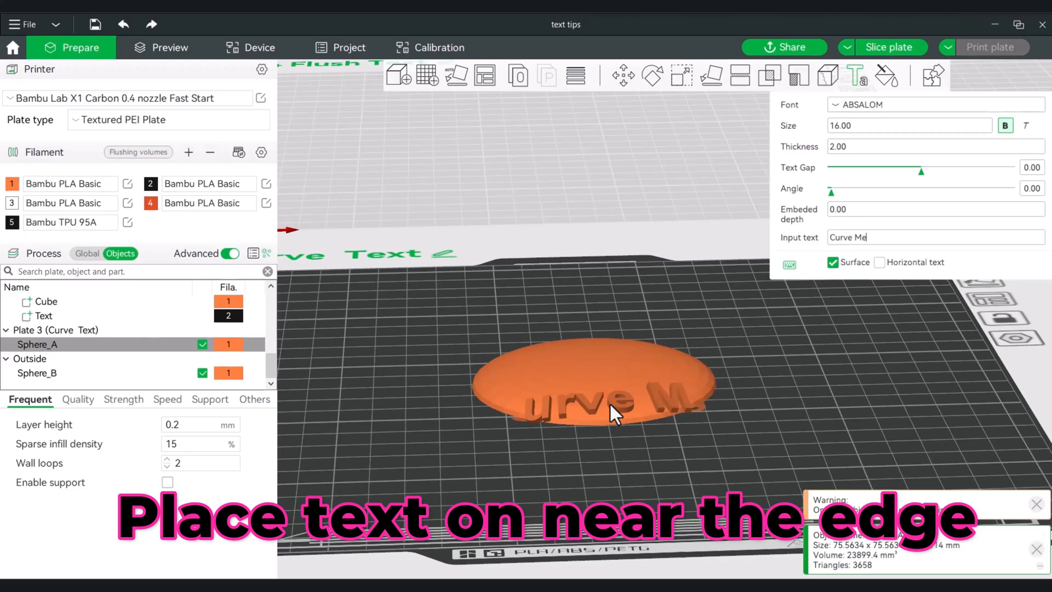
click(609, 402)
click(615, 396)
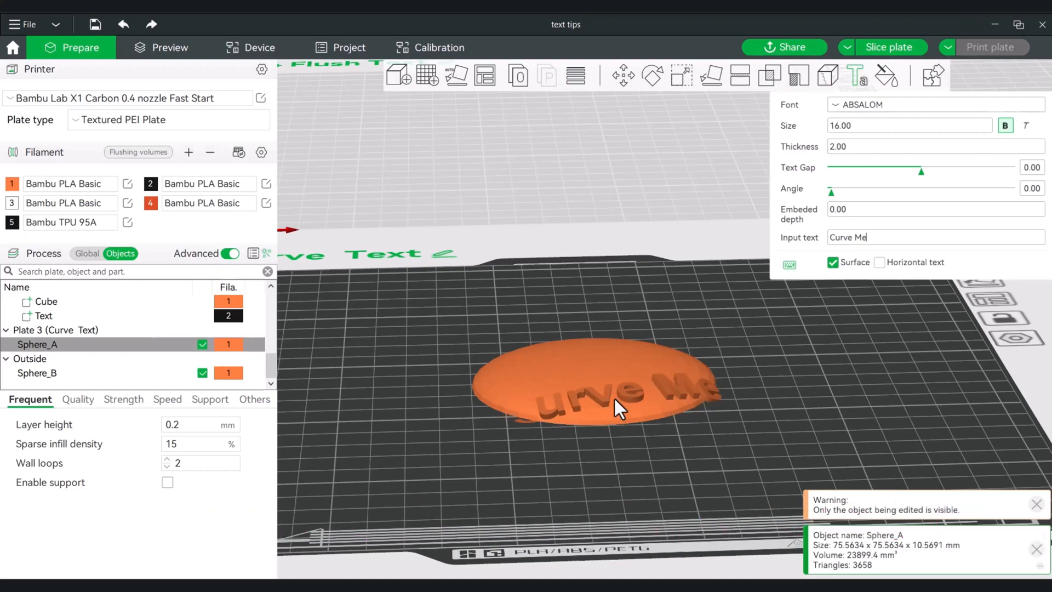
click(613, 397)
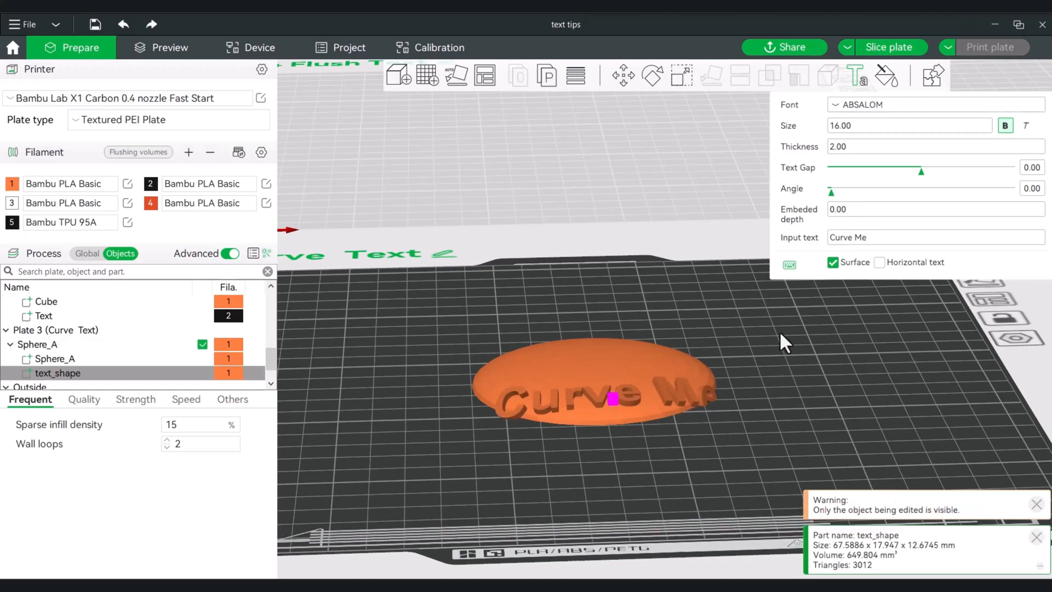
Step: Enable Horizontal text for the lettering and widen its text gap to about 9.48
click(880, 263)
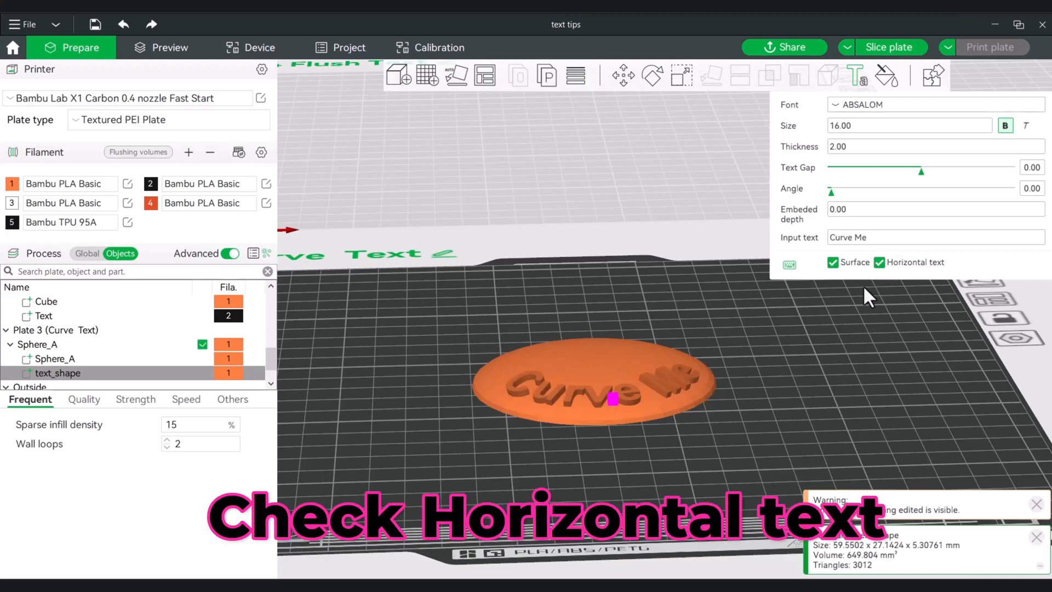
drag(787, 377, 783, 399)
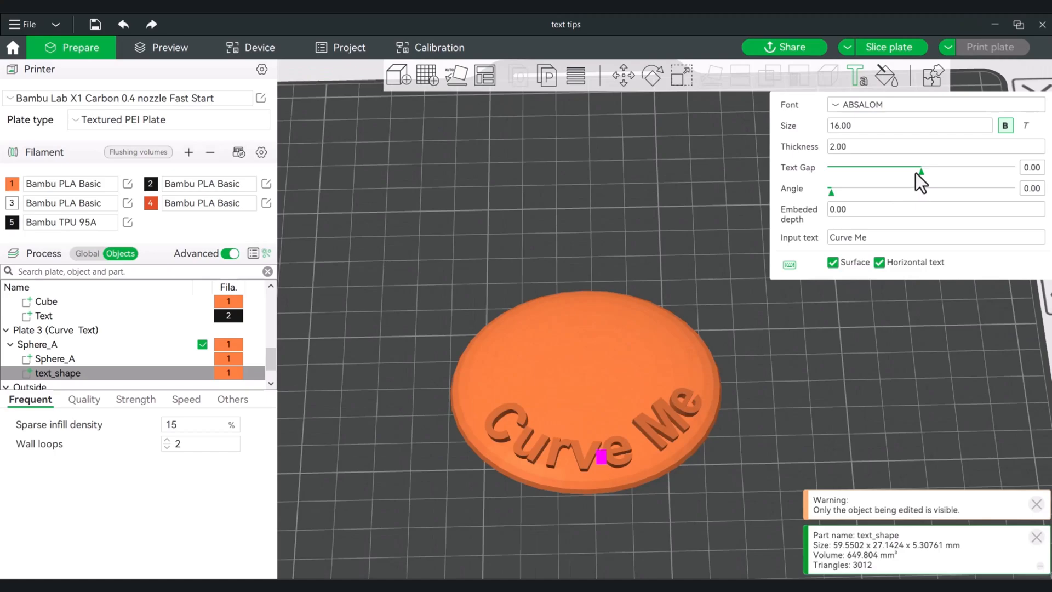
drag(923, 172, 929, 173)
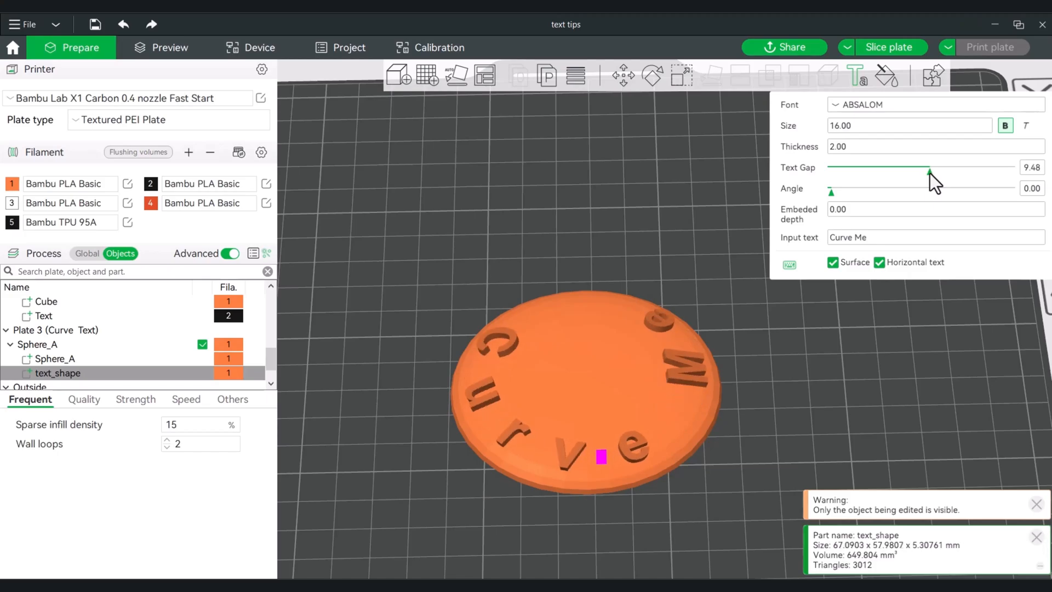
drag(793, 425, 770, 412)
click(819, 389)
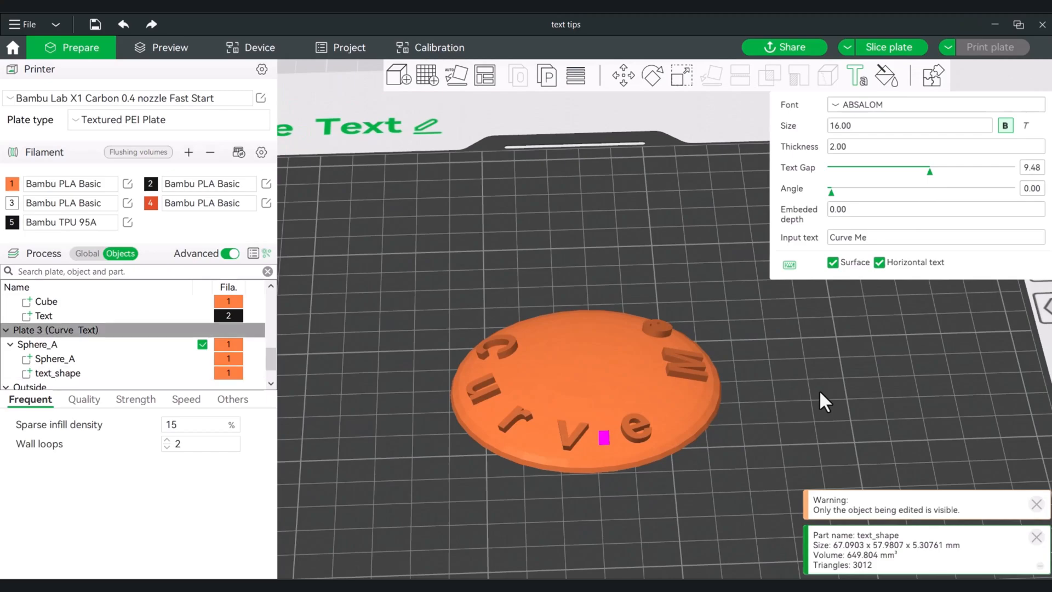
click(595, 366)
right_click(595, 365)
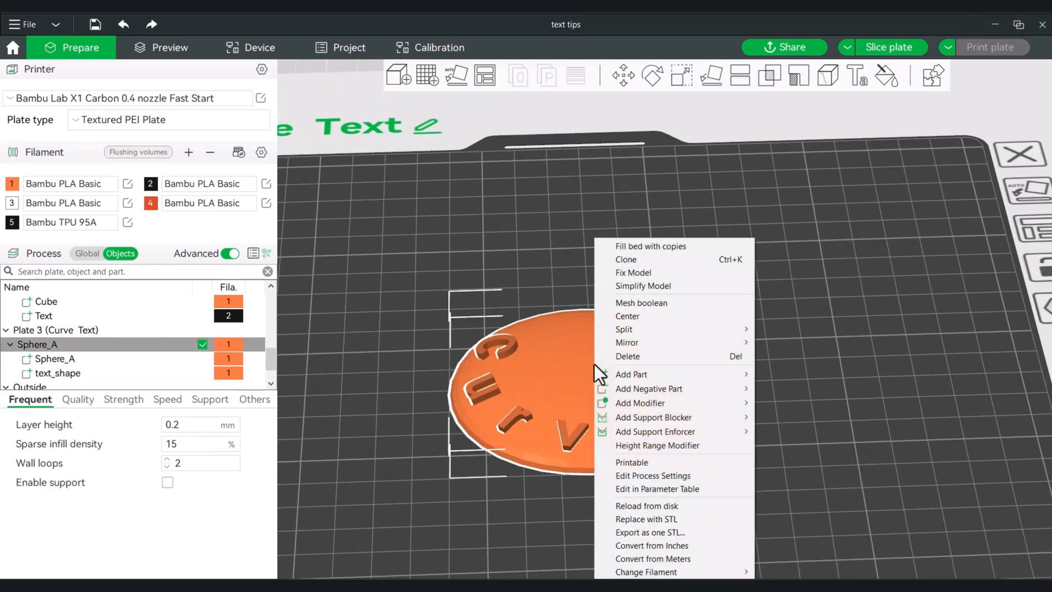
mouse_move(610, 375)
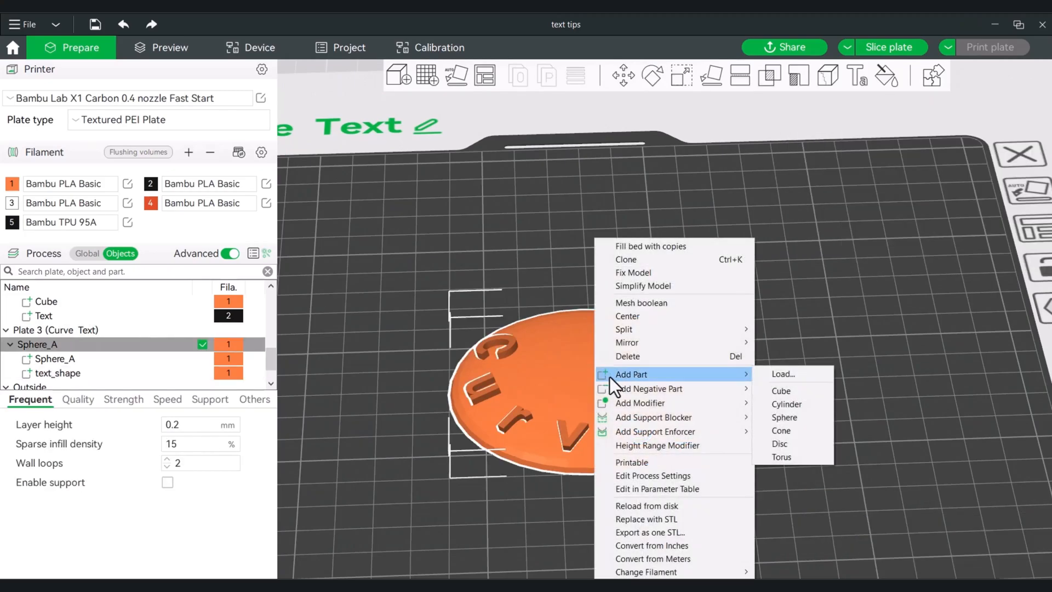
mouse_move(645, 323)
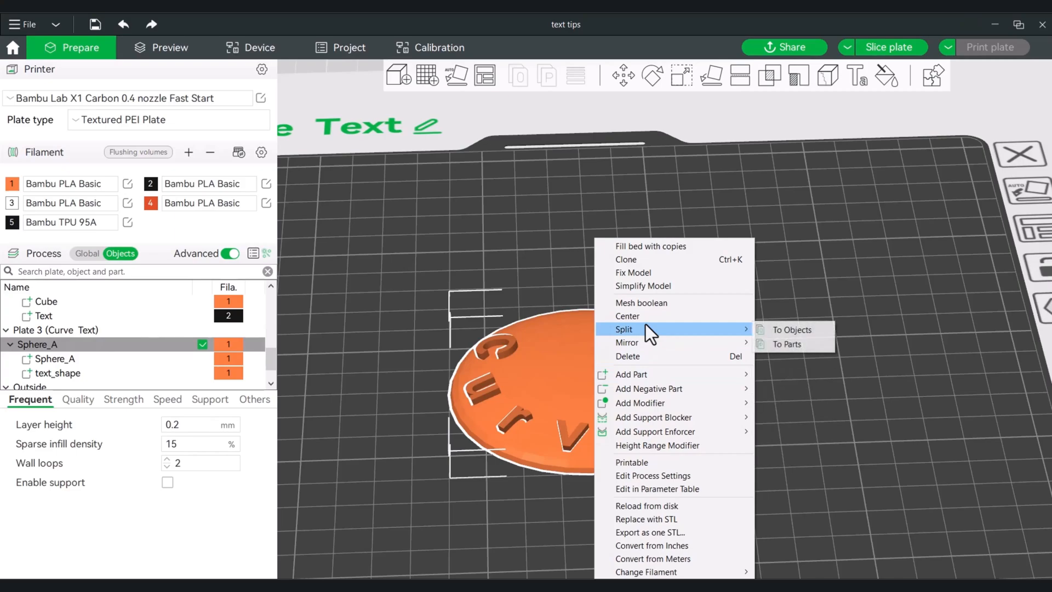
click(773, 329)
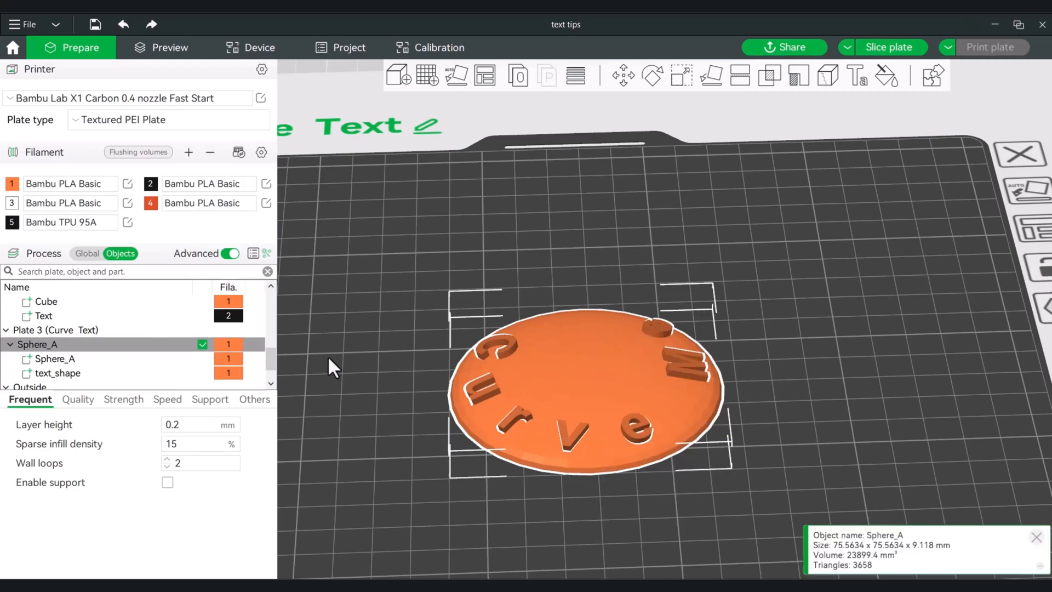
click(355, 351)
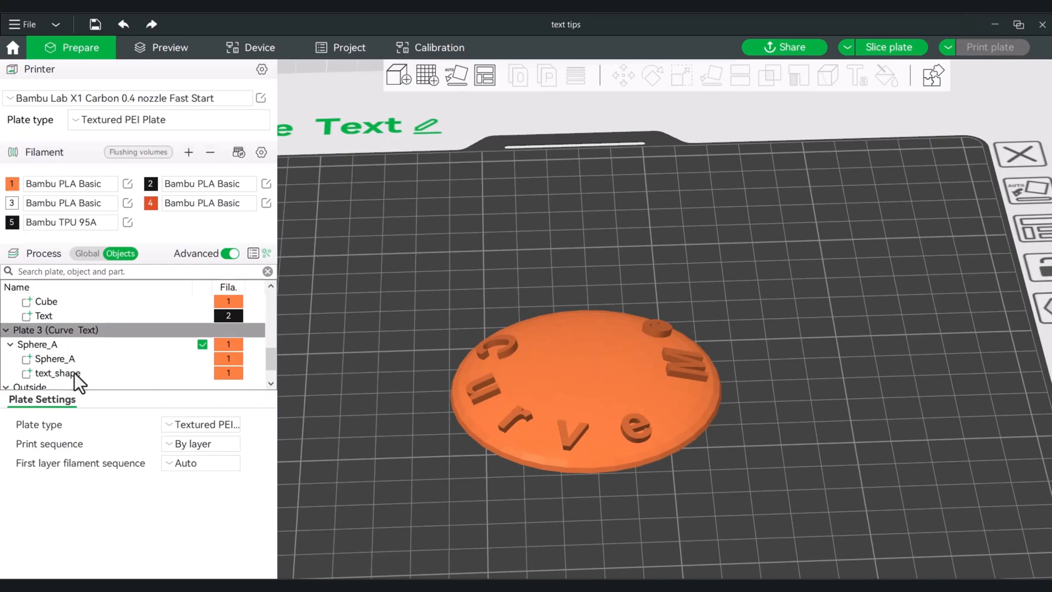
Step: Set the thickness of the "Curve Me" lettering on the dome to 4 mm
click(565, 381)
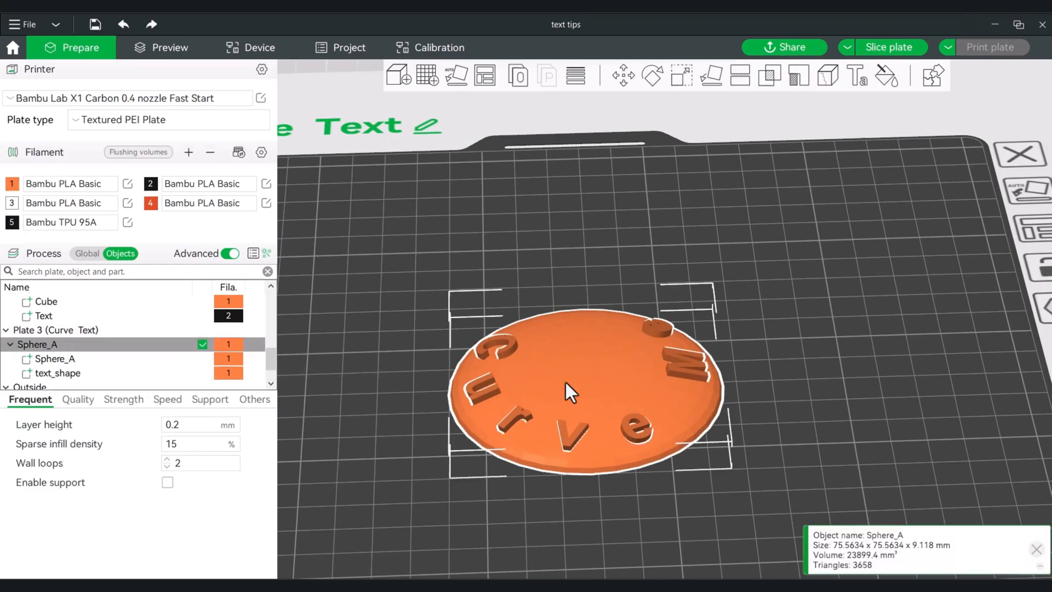
click(38, 375)
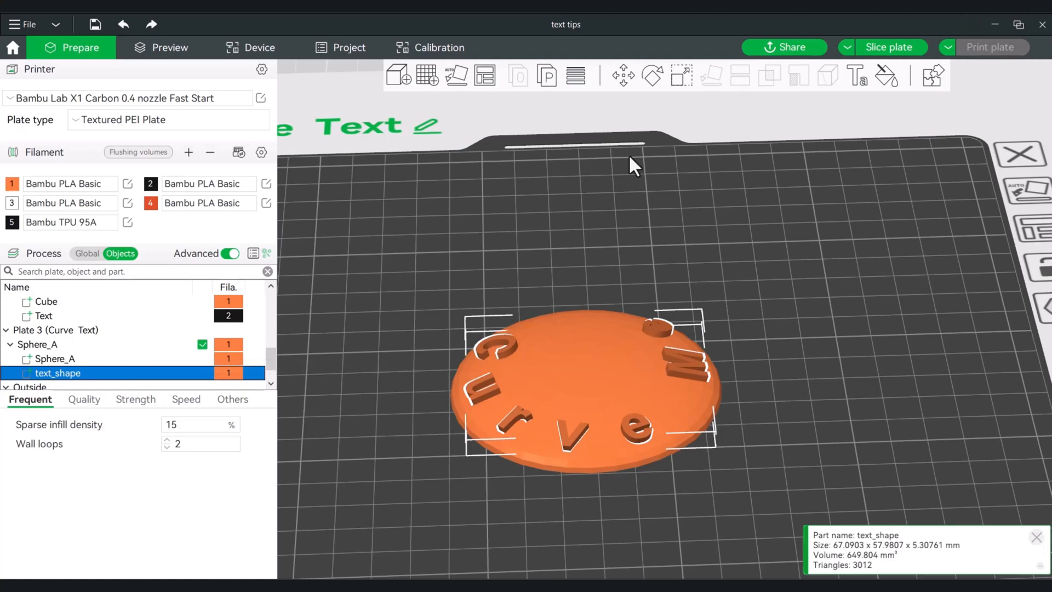
click(862, 77)
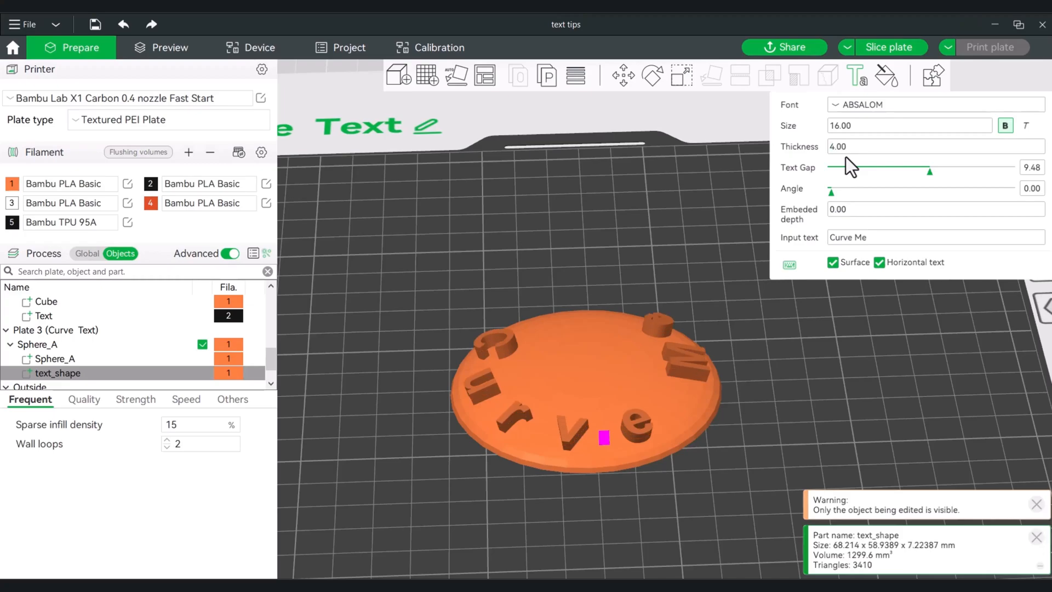
drag(741, 364, 750, 390)
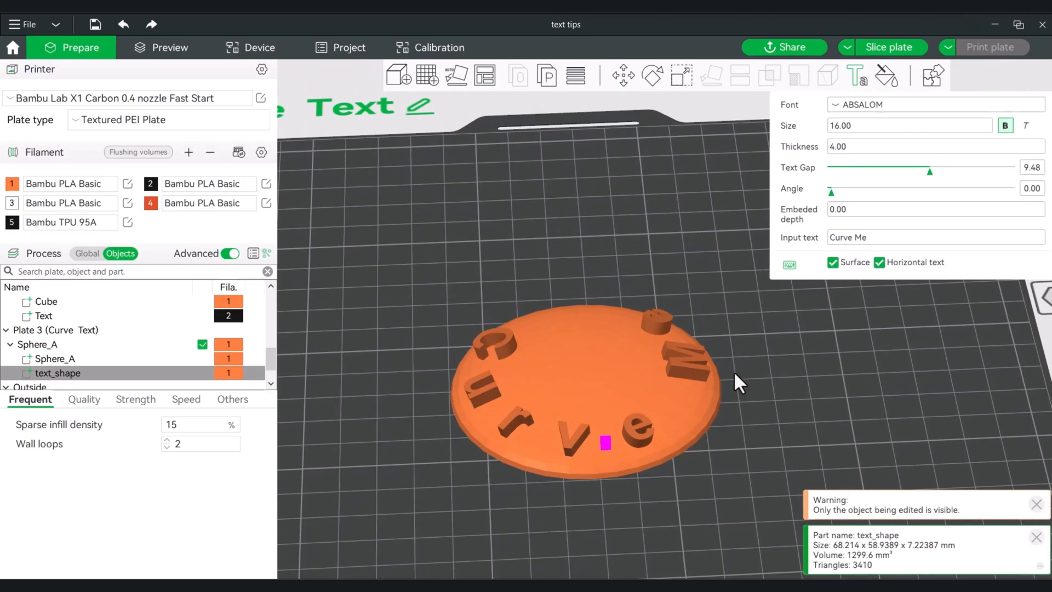
click(768, 392)
Step: Split the dome and its lettering into separate objects
right_click(617, 369)
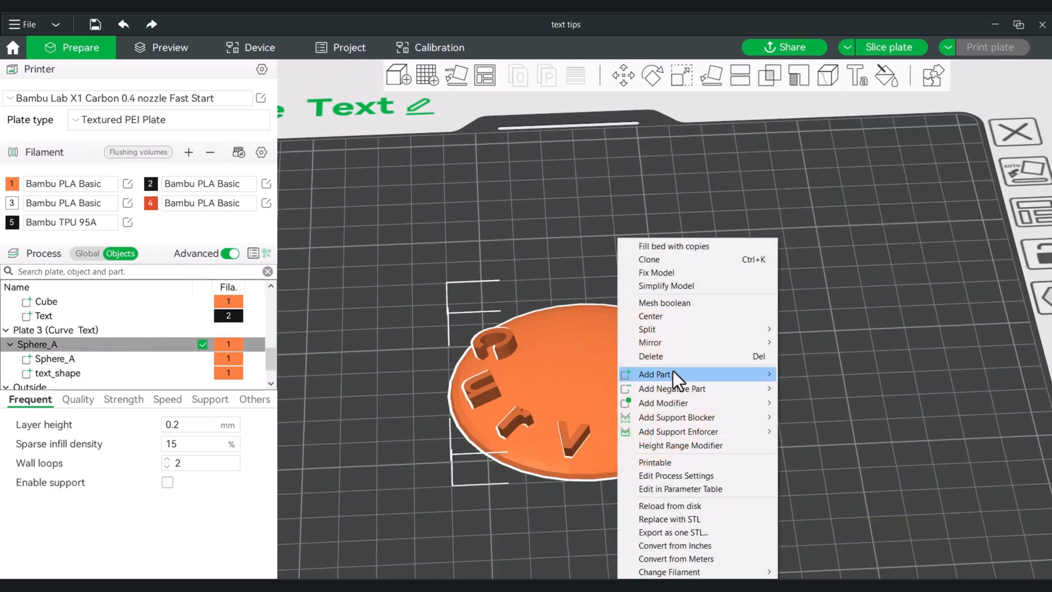
mouse_move(676, 327)
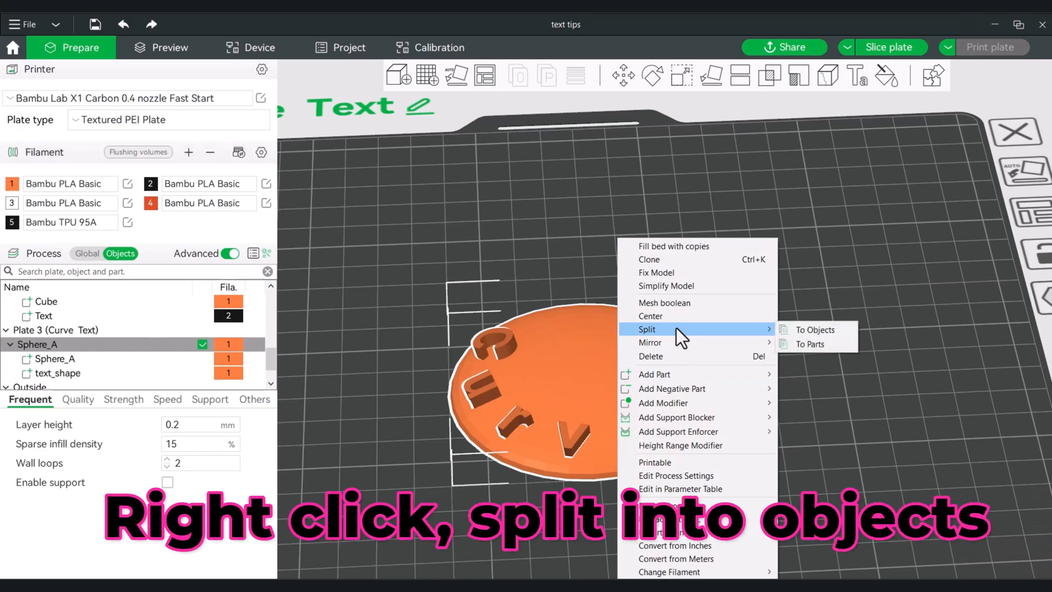
click(819, 330)
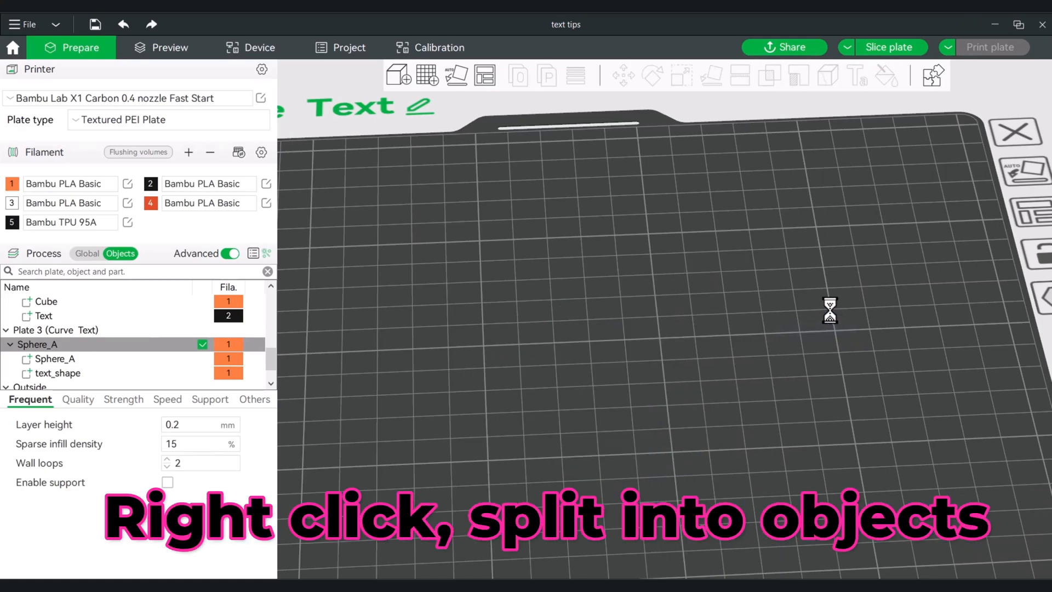
click(816, 320)
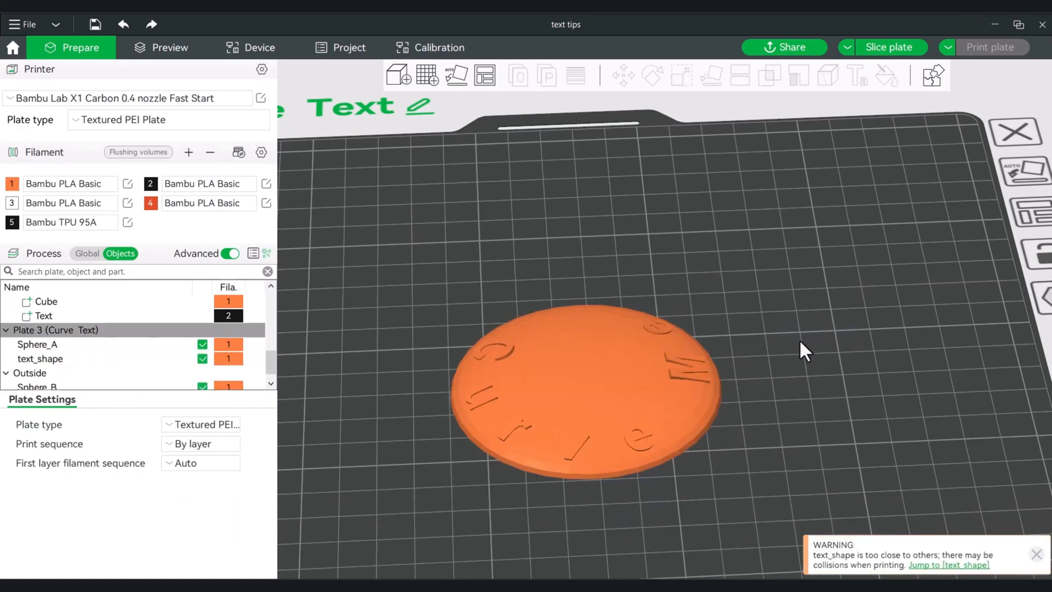
Step: Move the dome off Plate 3, leaving only the curved lettering on the plate
drag(619, 374, 845, 241)
scroll(781, 297, down, 3)
drag(781, 297, 1038, 241)
Step: Add a Cylinder primitive to the Curve Text plate
click(600, 353)
right_click(600, 353)
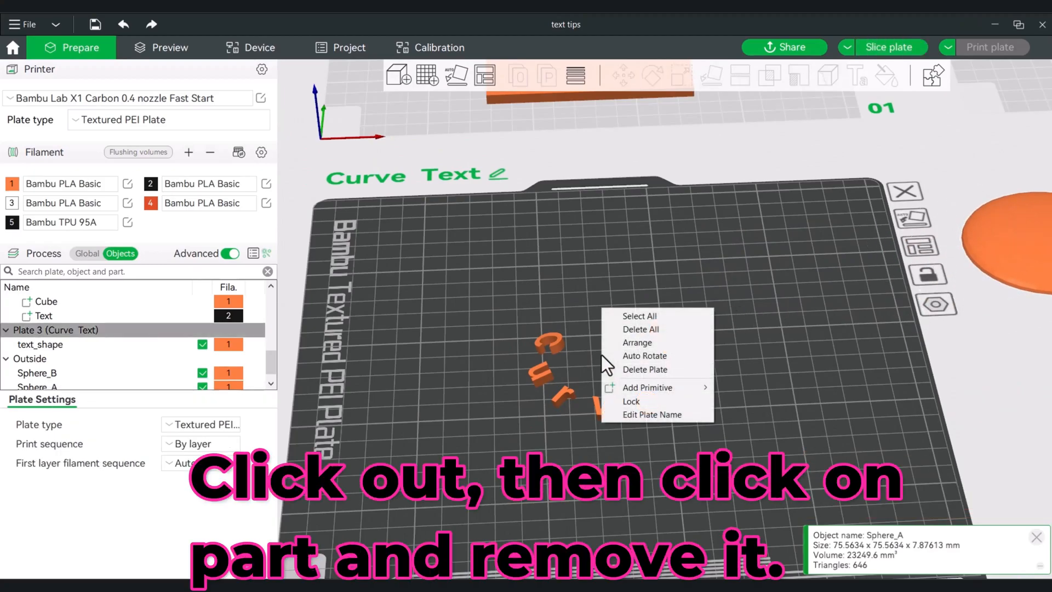
mouse_move(652, 393)
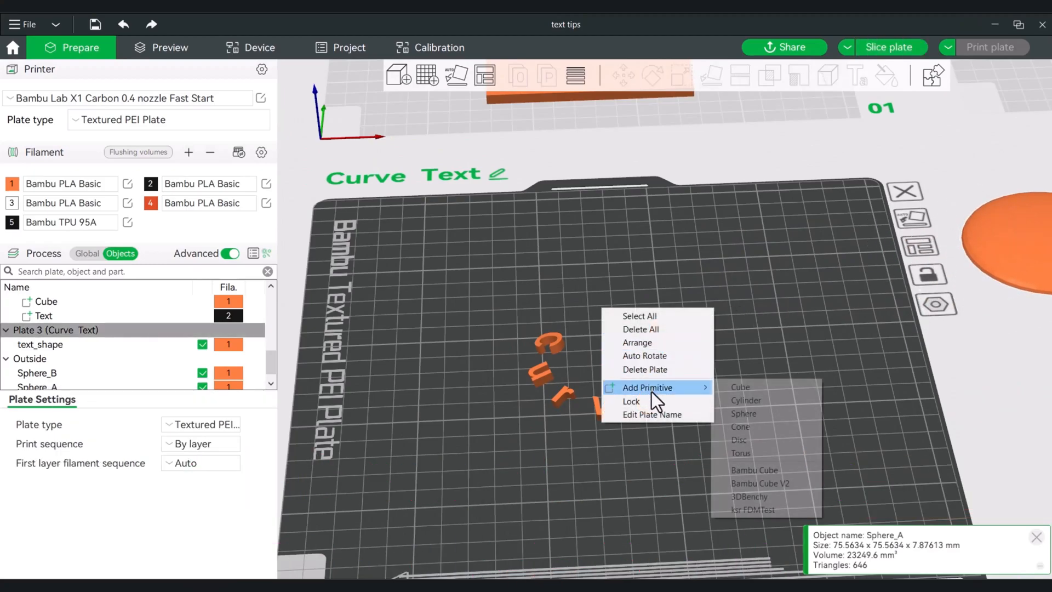
click(767, 400)
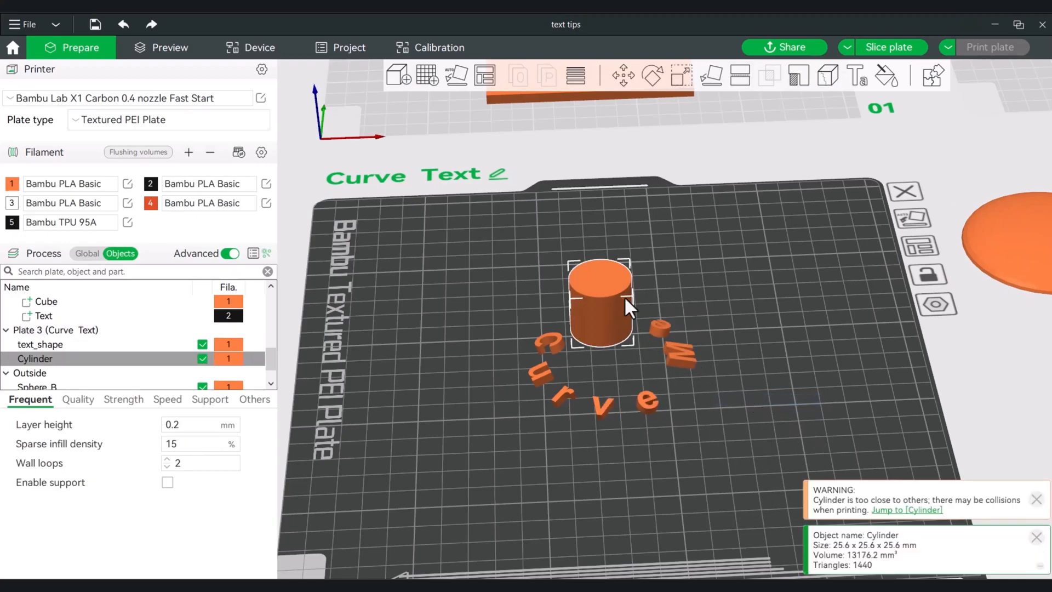
Step: Scale the cylinder non-uniformly into a flat disc about 70.32 mm in X and Y and about 3.52 mm high
scroll(621, 280, up, 3)
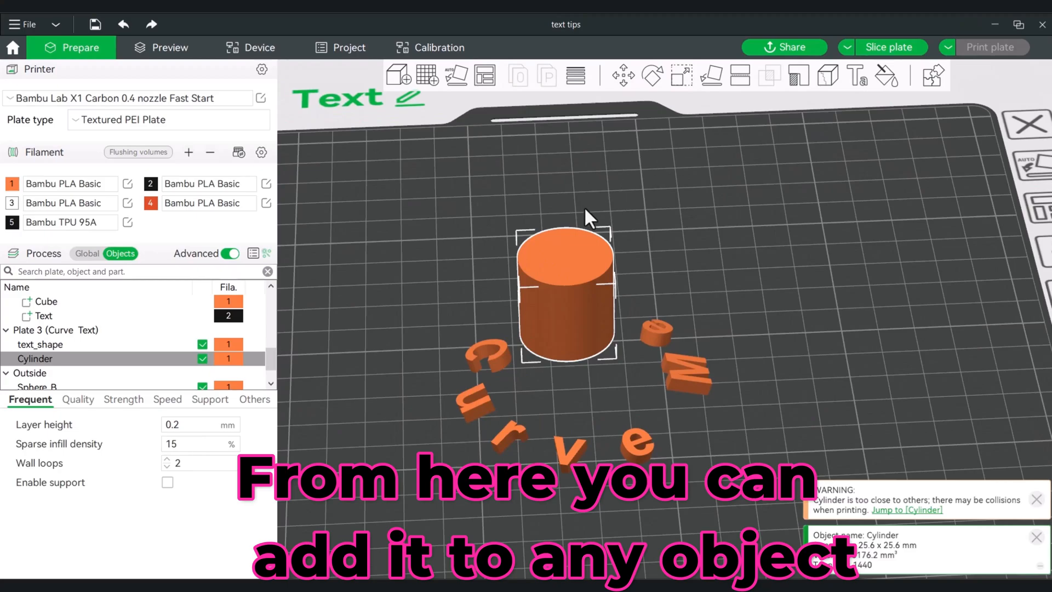
click(680, 76)
drag(564, 255, 567, 319)
drag(617, 358, 706, 404)
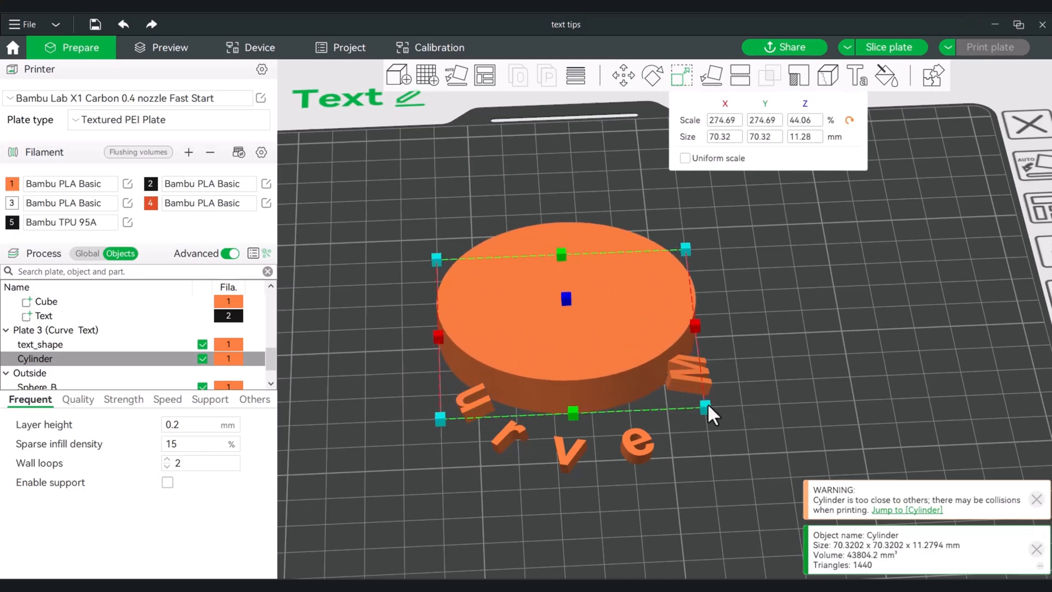
drag(567, 297, 680, 381)
drag(769, 382, 770, 446)
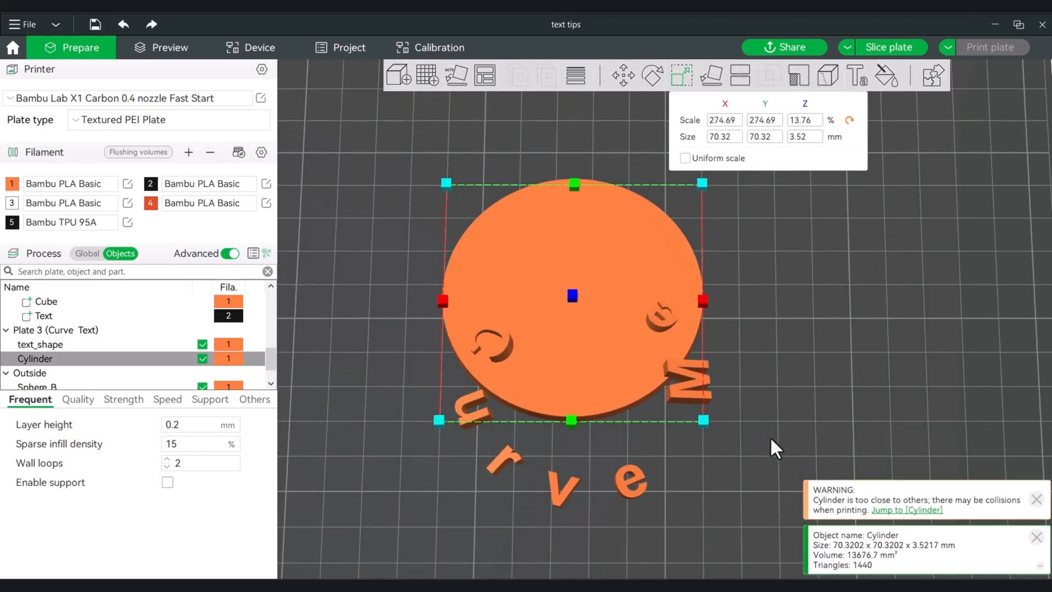
Step: Assign filament 2 to the lettering and centre the cylinder on the plate beneath it
click(628, 484)
key(2)
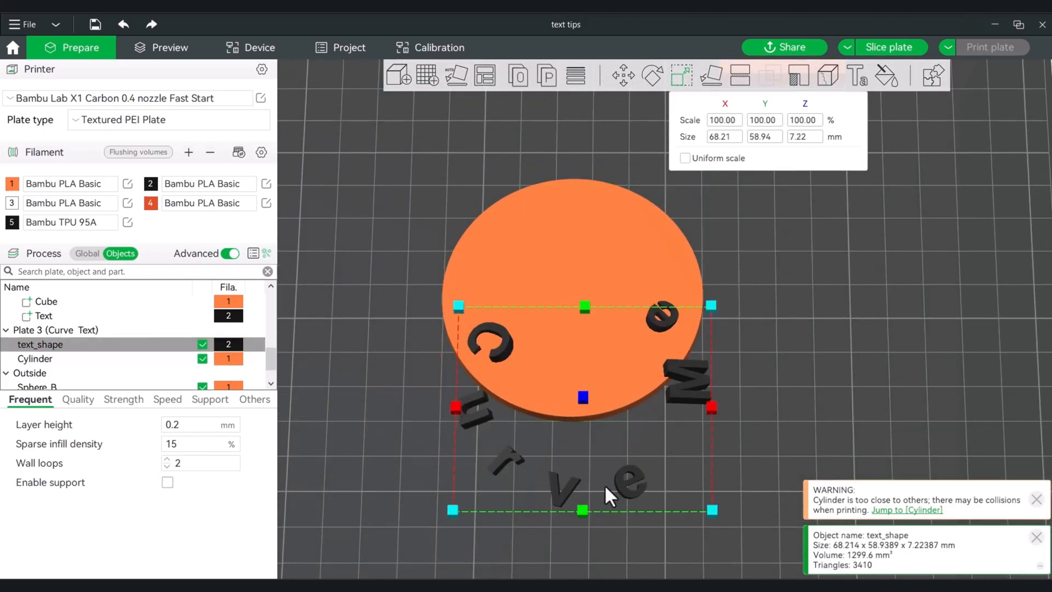
click(607, 255)
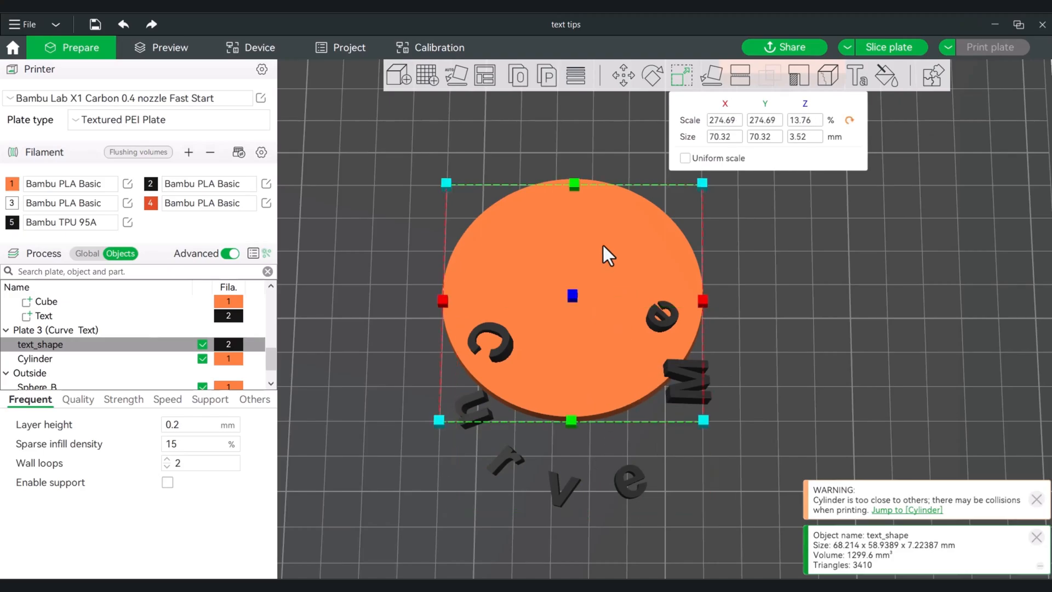
right_click(606, 254)
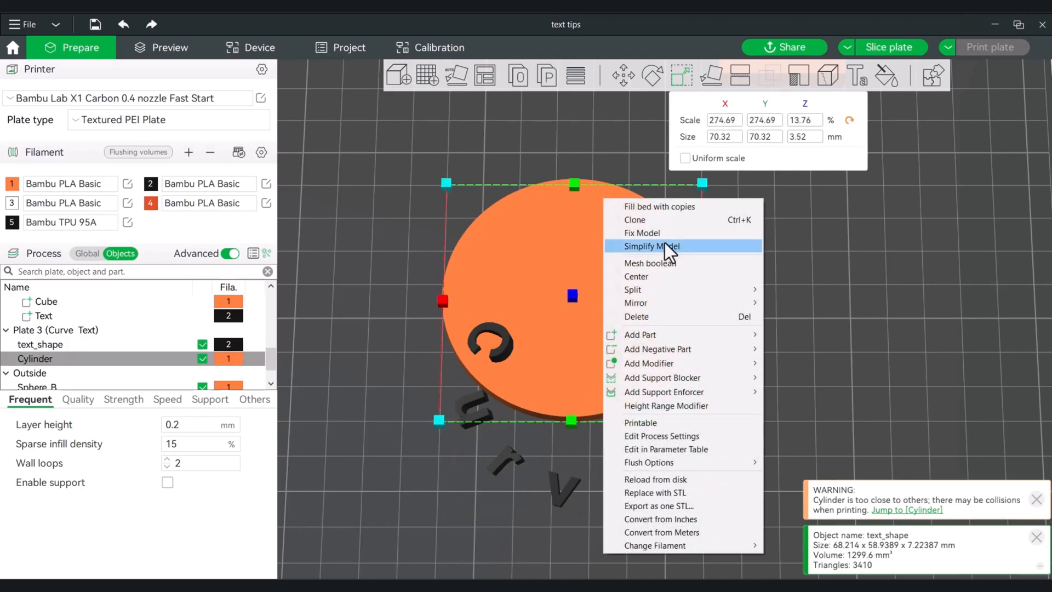
click(657, 276)
mouse_move(795, 344)
mouse_down()
mouse_move(800, 320)
mouse_move(800, 331)
mouse_up()
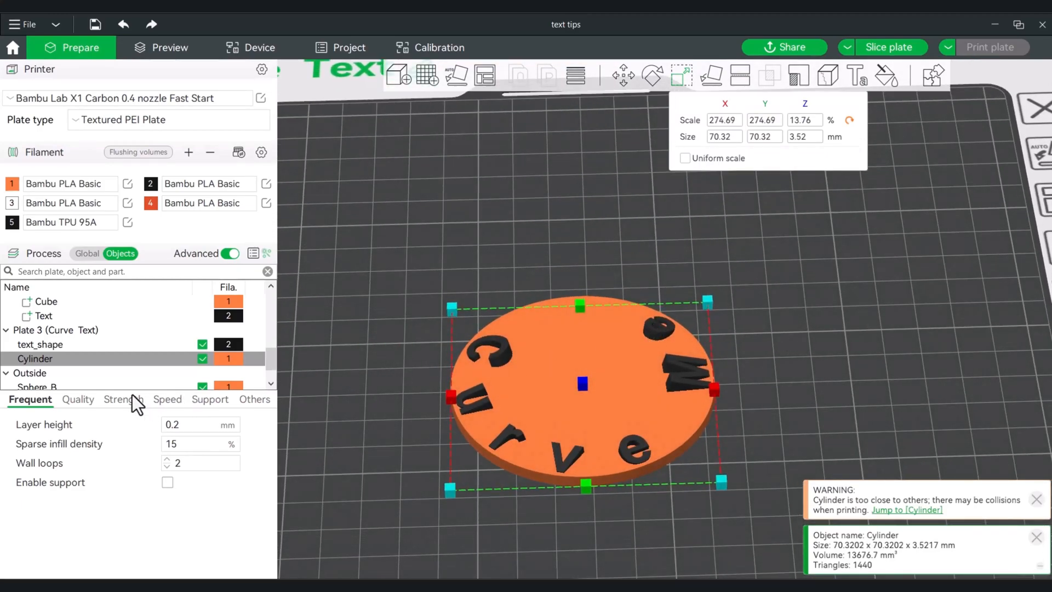
click(47, 361)
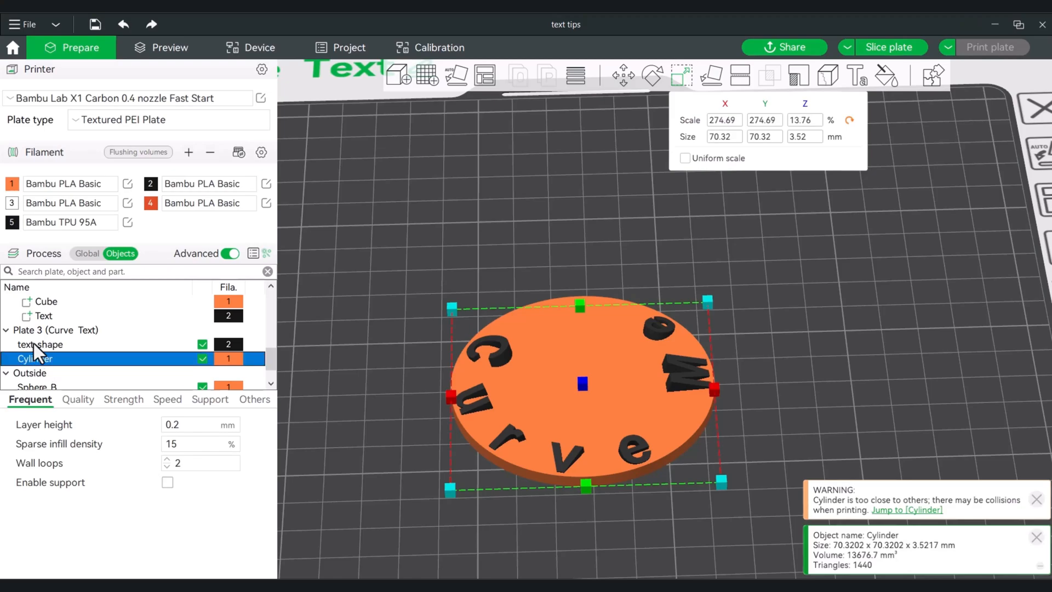
double_click(84, 358)
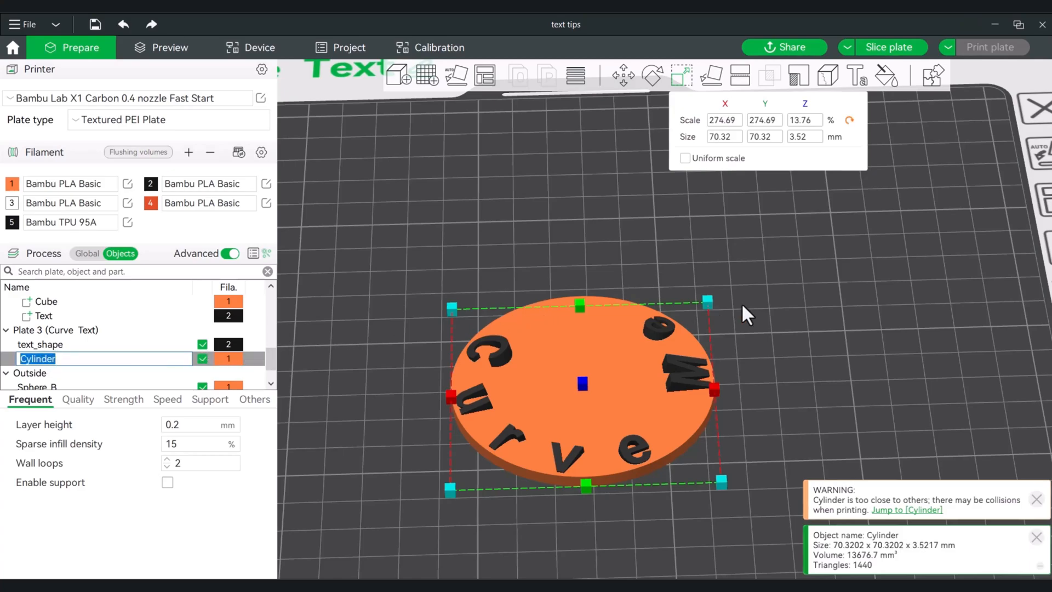
click(748, 353)
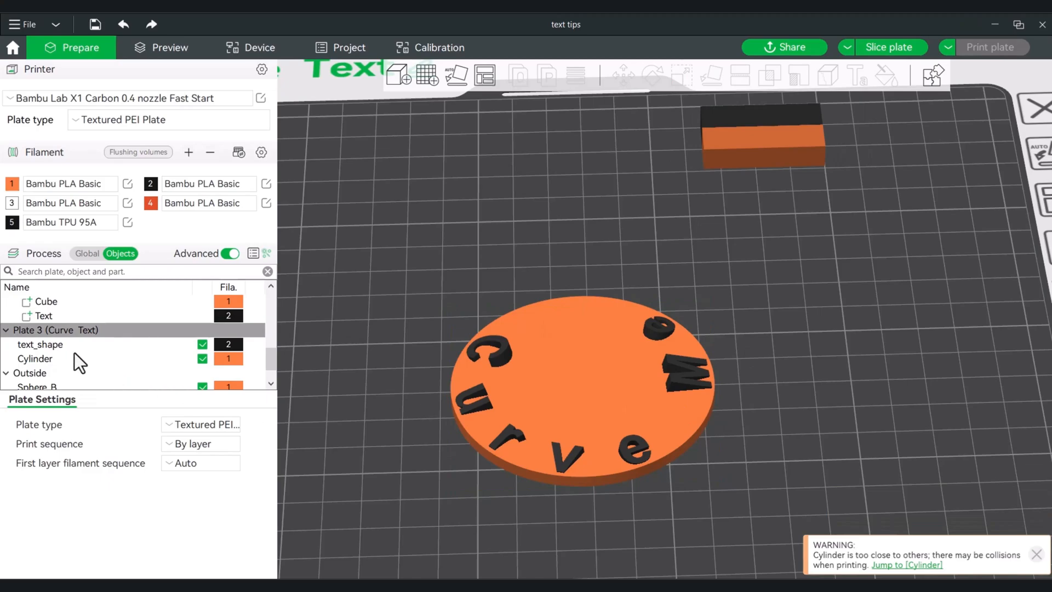
Step: Assemble the lettering and cylinder into one object and reorder its parts so the text comes below the cylinder
shift+drag(817, 484, 439, 283)
right_click(567, 337)
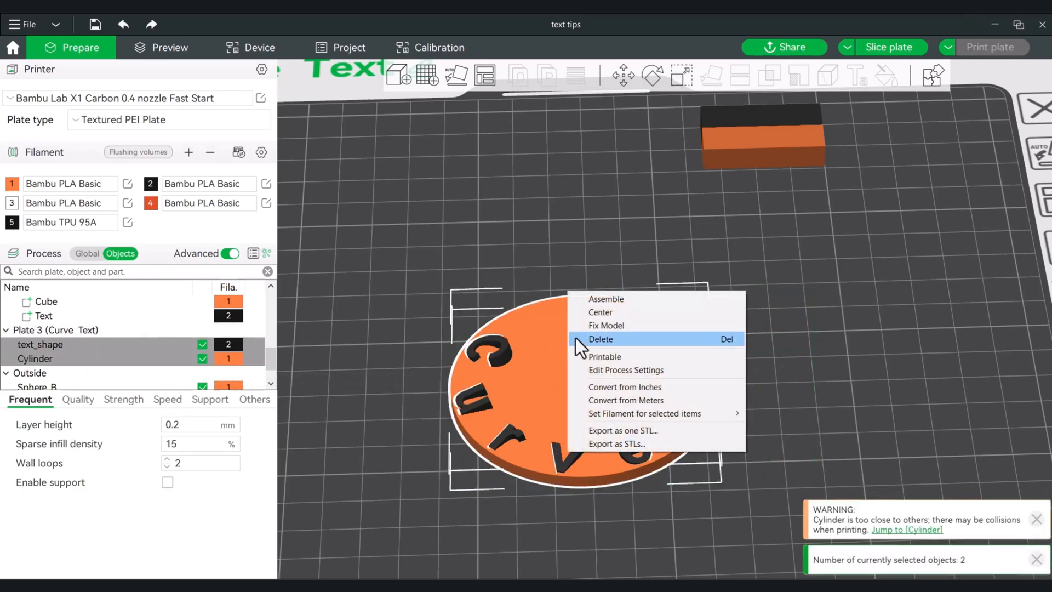
click(629, 298)
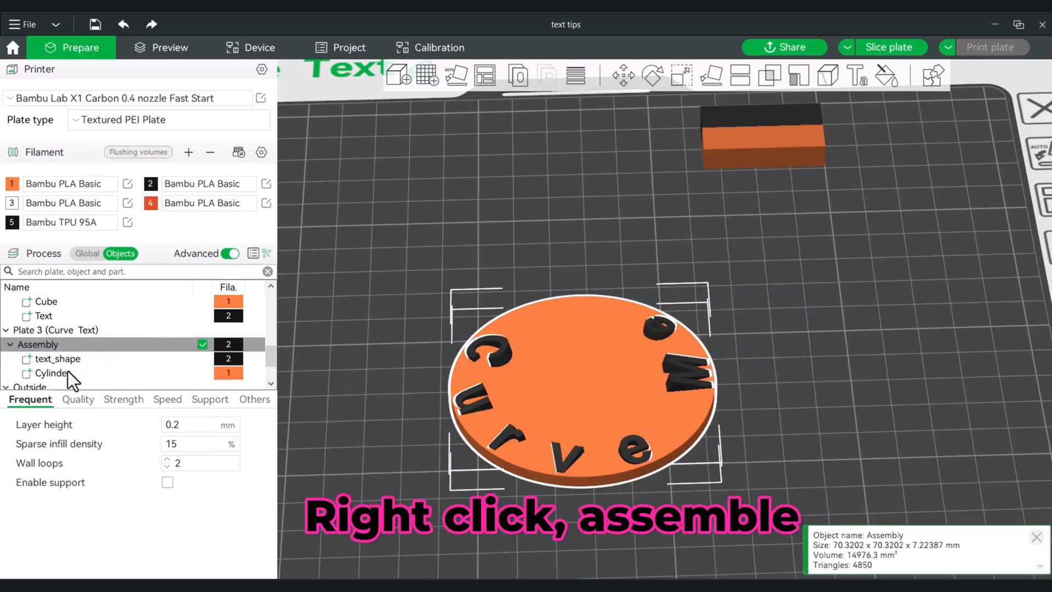
click(61, 373)
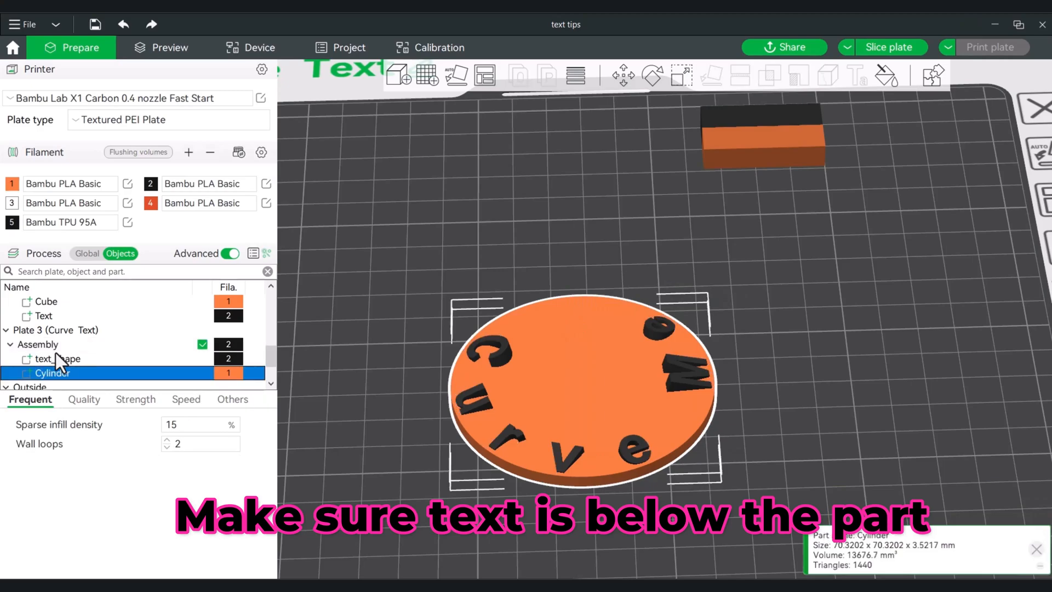
drag(54, 353, 54, 354)
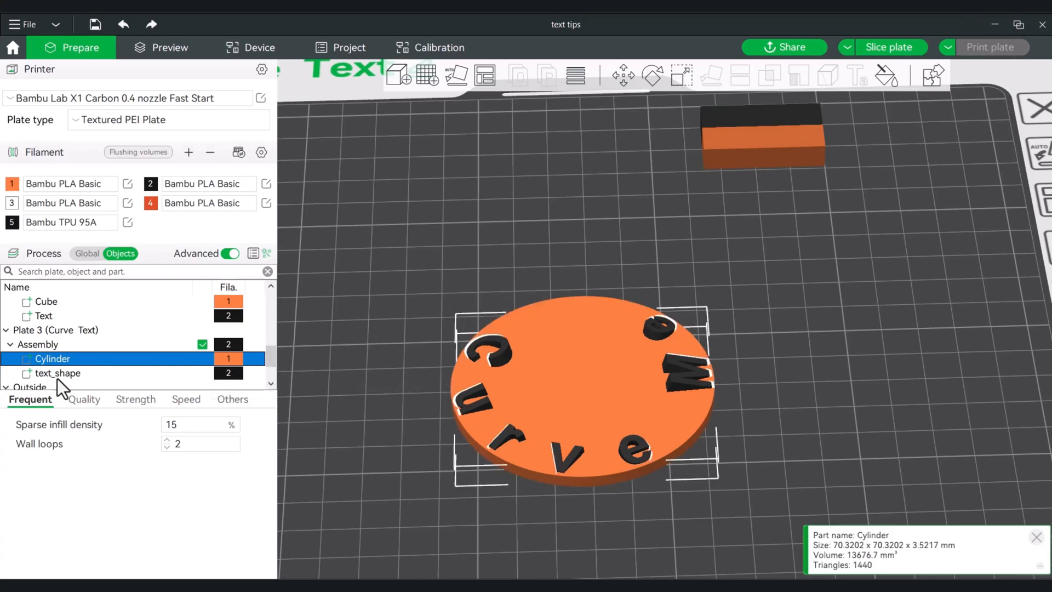
Step: Change the text part's type to Modifier and slice the plate
click(58, 374)
right_click(61, 375)
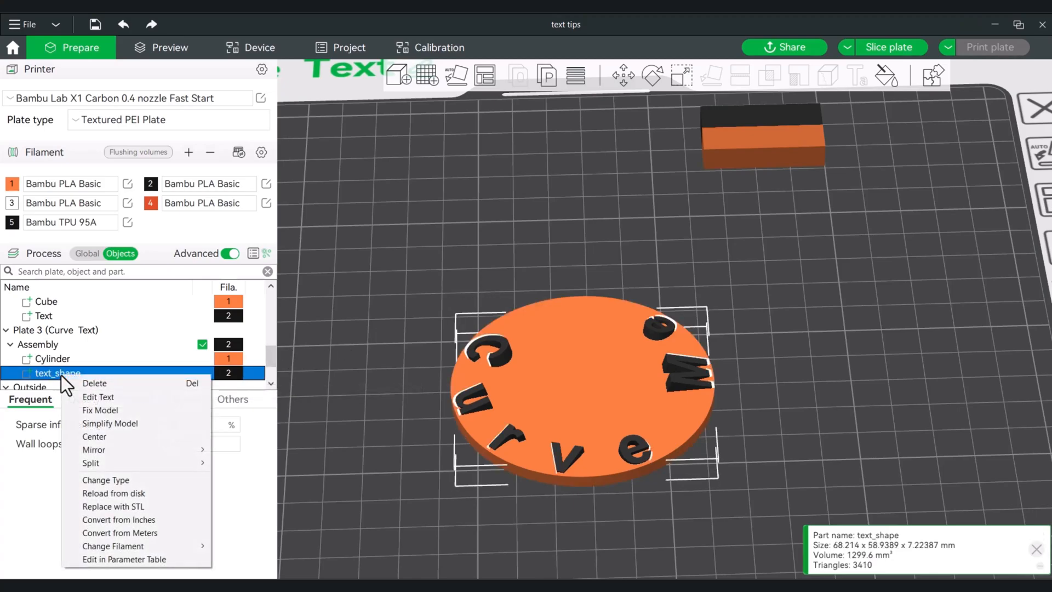
click(156, 480)
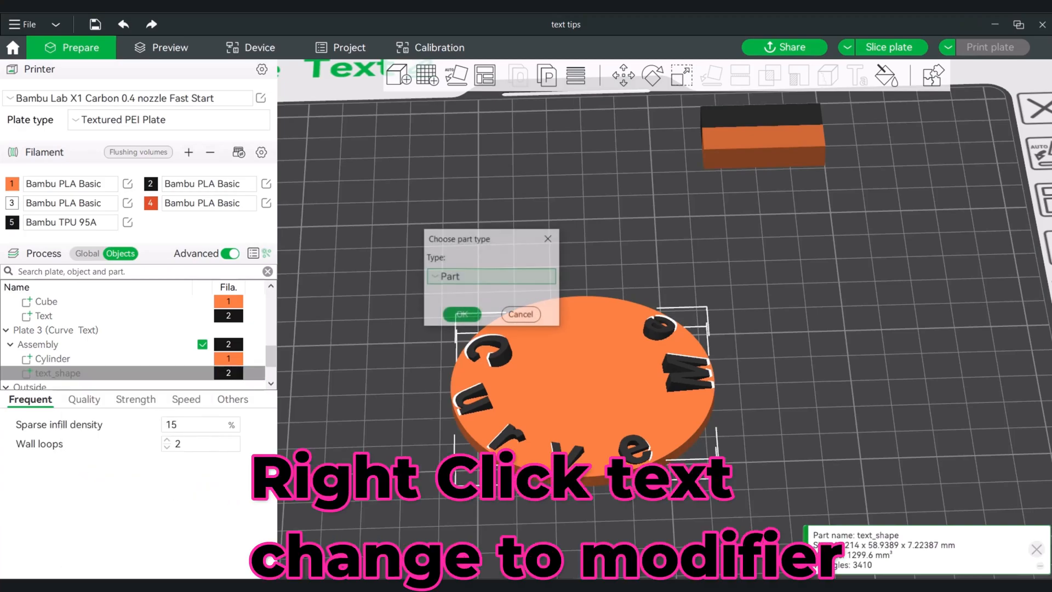
click(485, 276)
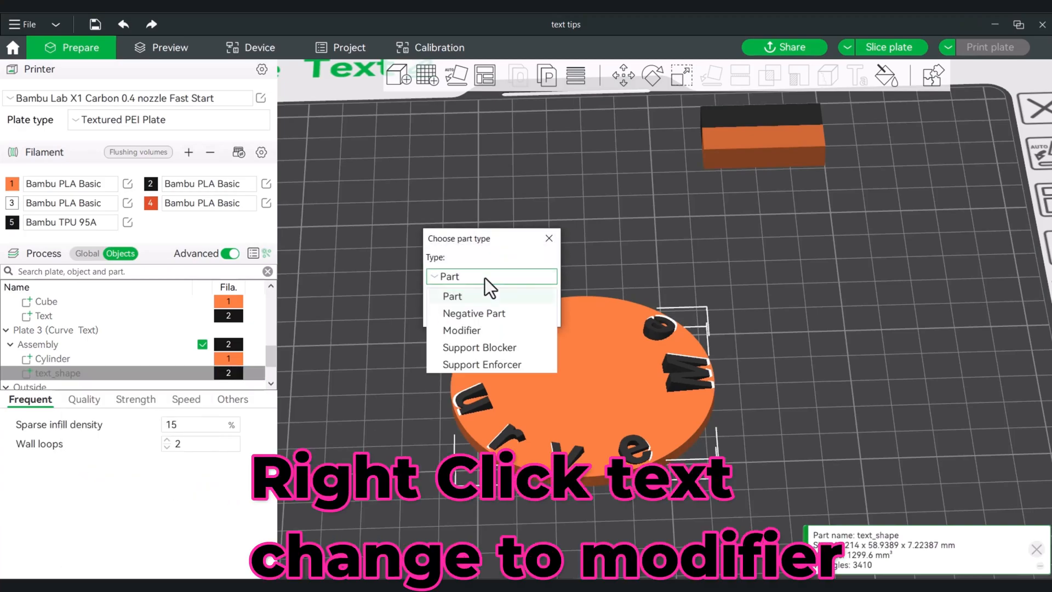
click(478, 327)
click(463, 315)
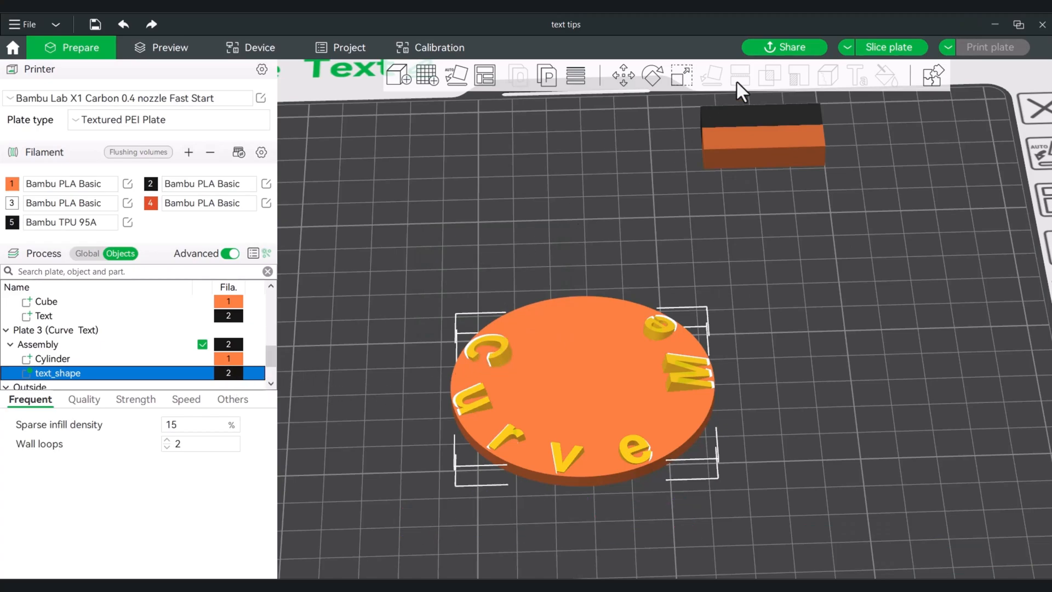
click(892, 49)
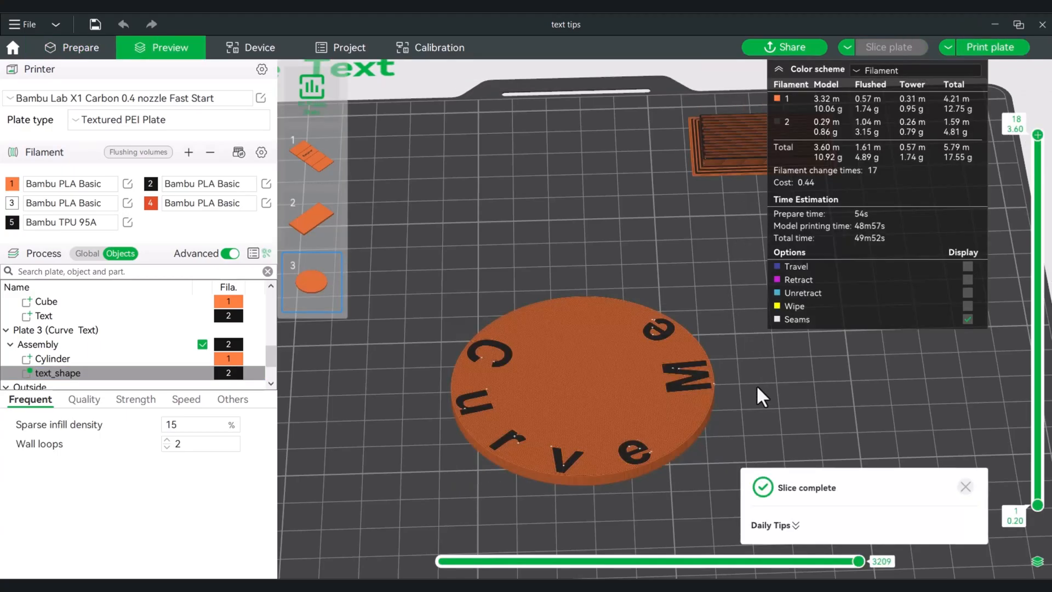
Step: Raise the text modifier in the disc to a Z position of 1.54 mm and reslice the plate
drag(757, 388, 691, 382)
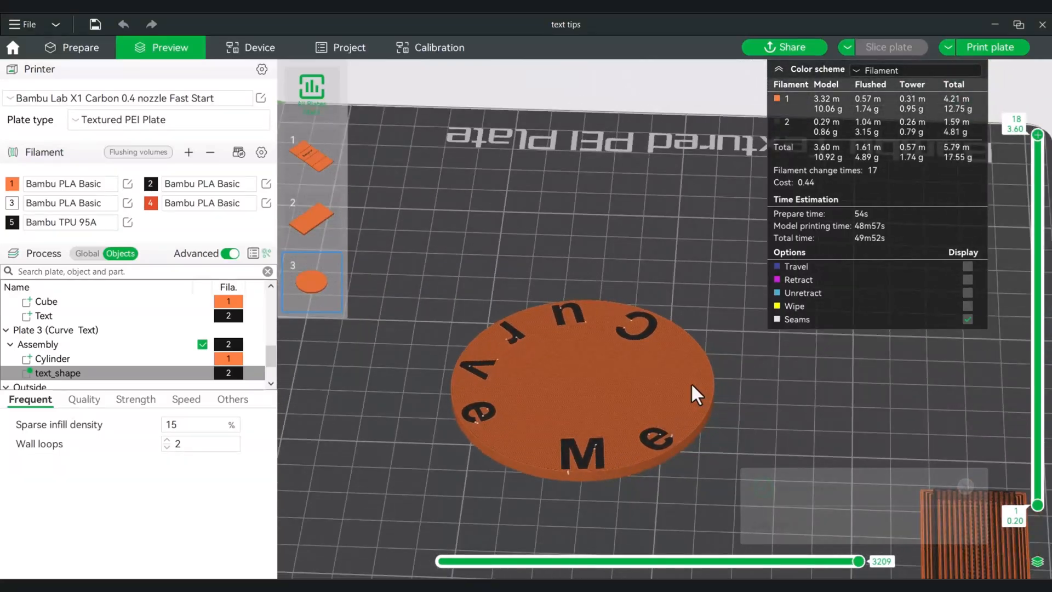
key(Tab)
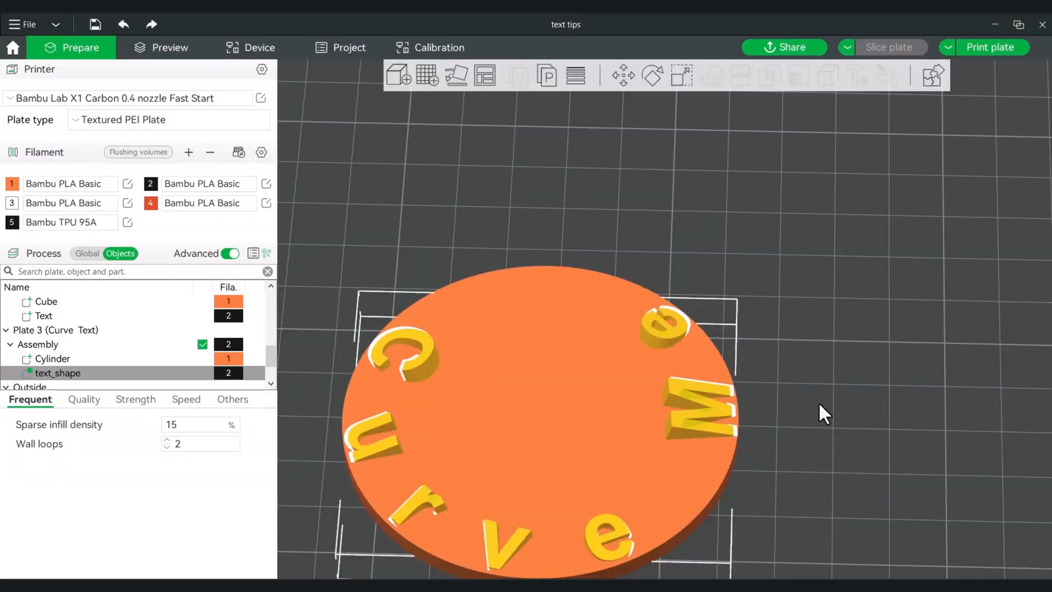
key(2)
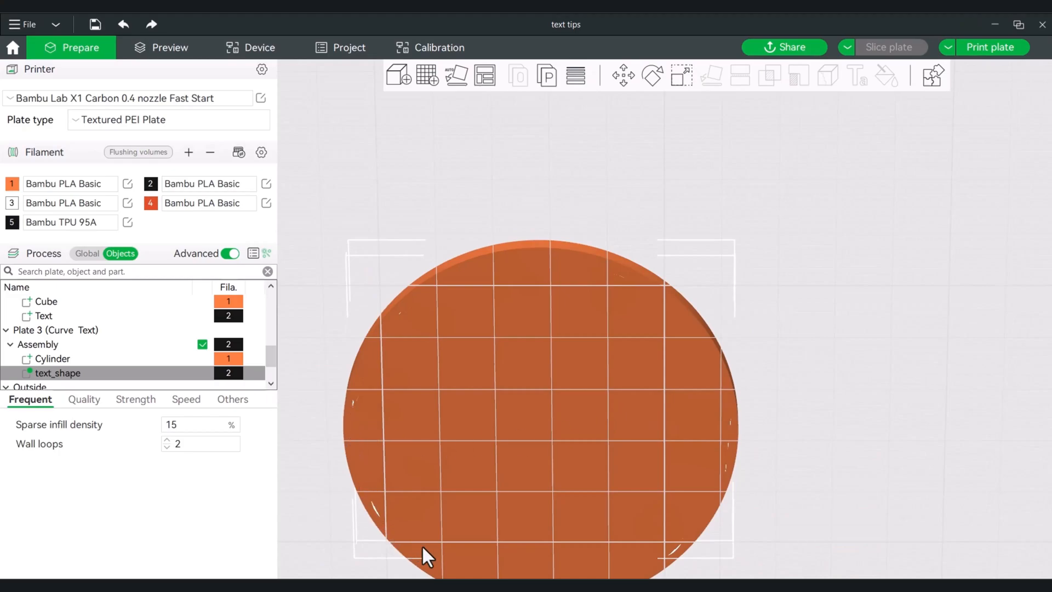
key(0)
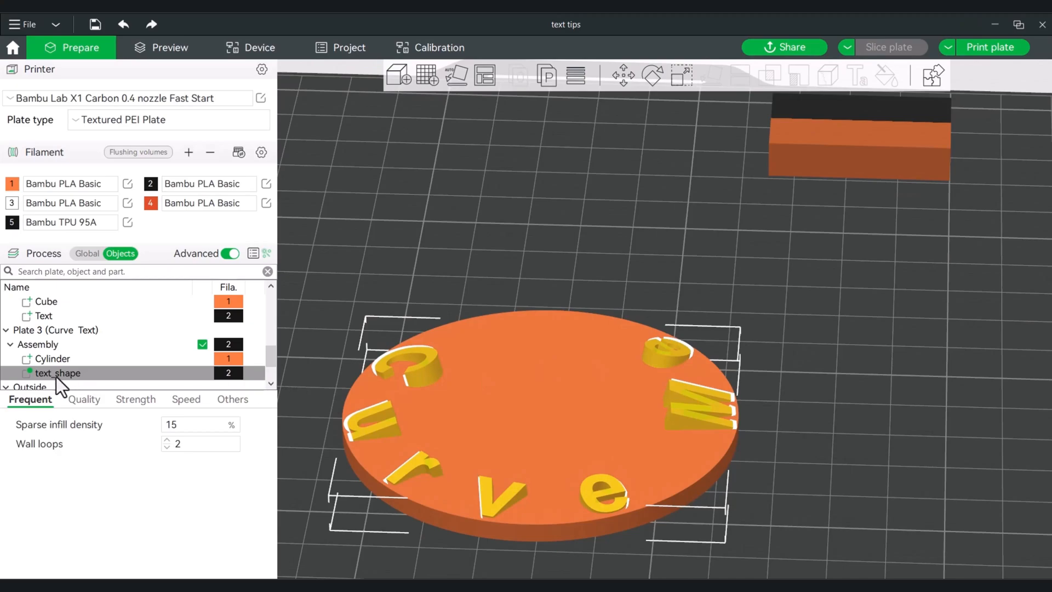
click(94, 370)
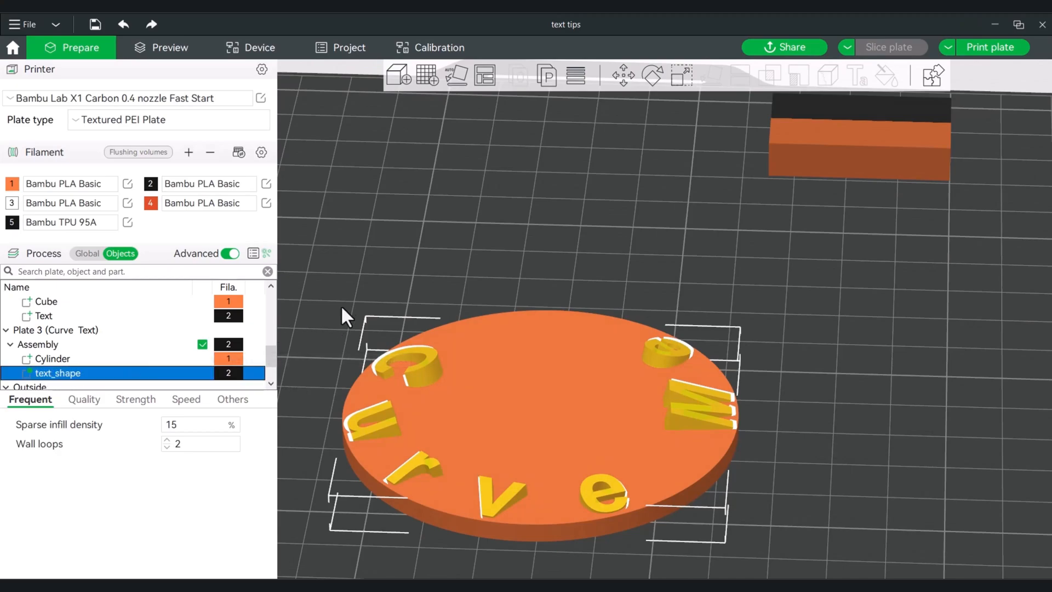
click(57, 373)
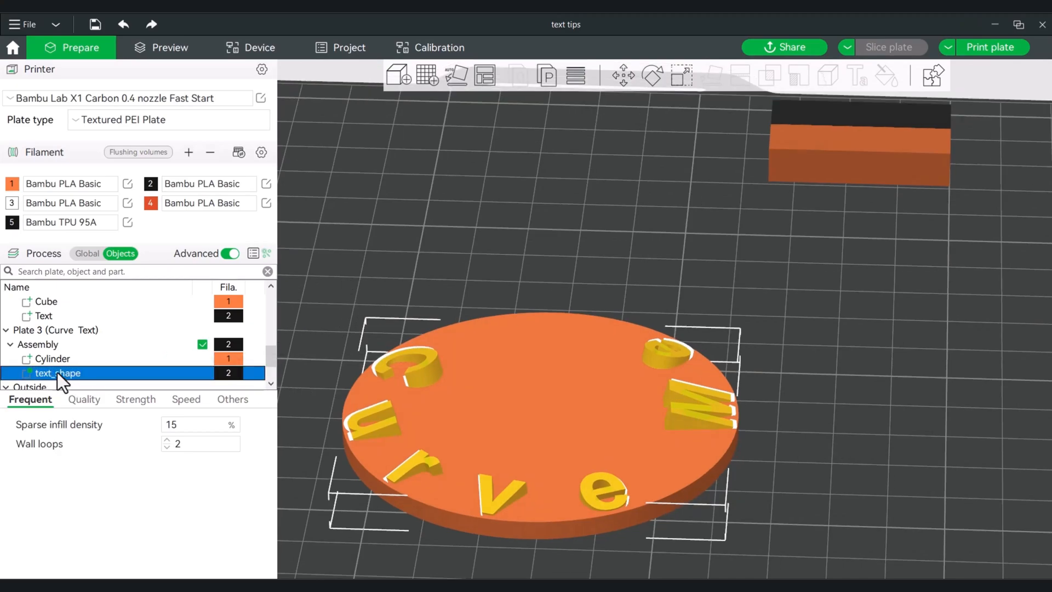
click(622, 77)
drag(532, 400, 540, 387)
drag(539, 386, 538, 391)
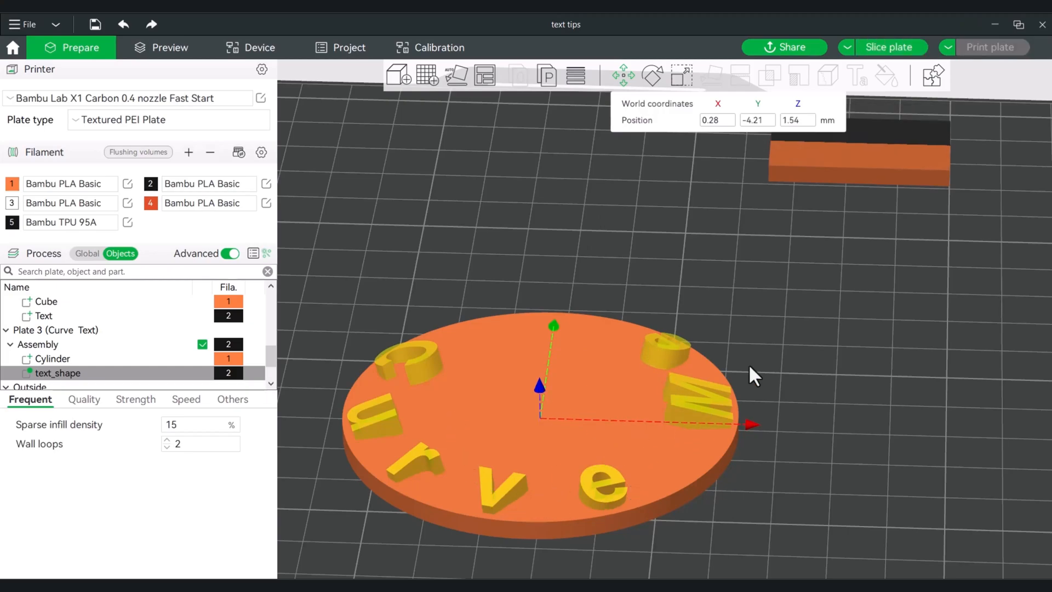
click(902, 45)
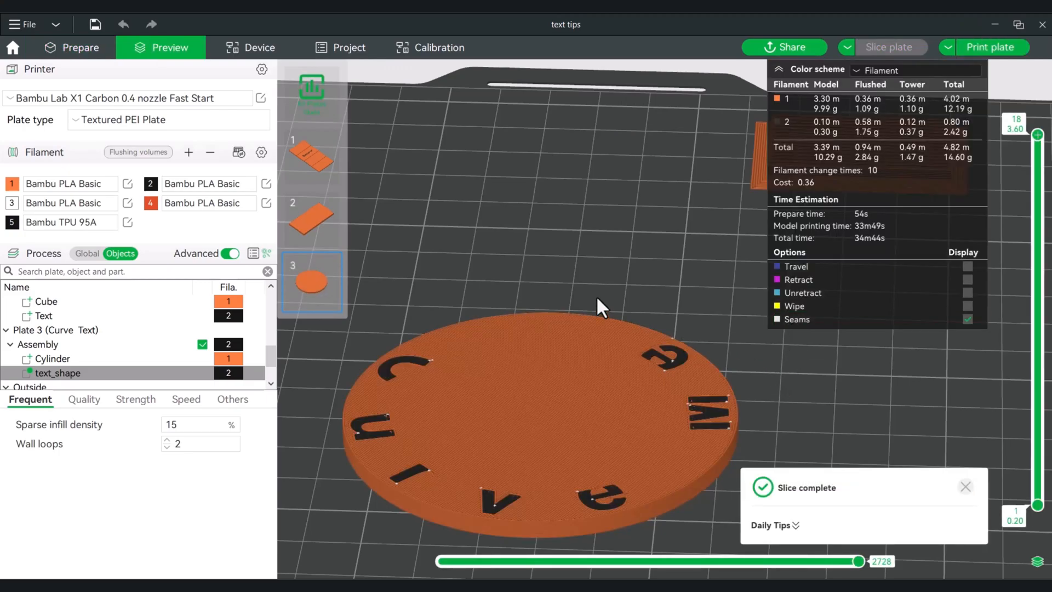
Step: Inspect the resliced disc's lettering from different angles and return to the editing view
drag(437, 221, 450, 248)
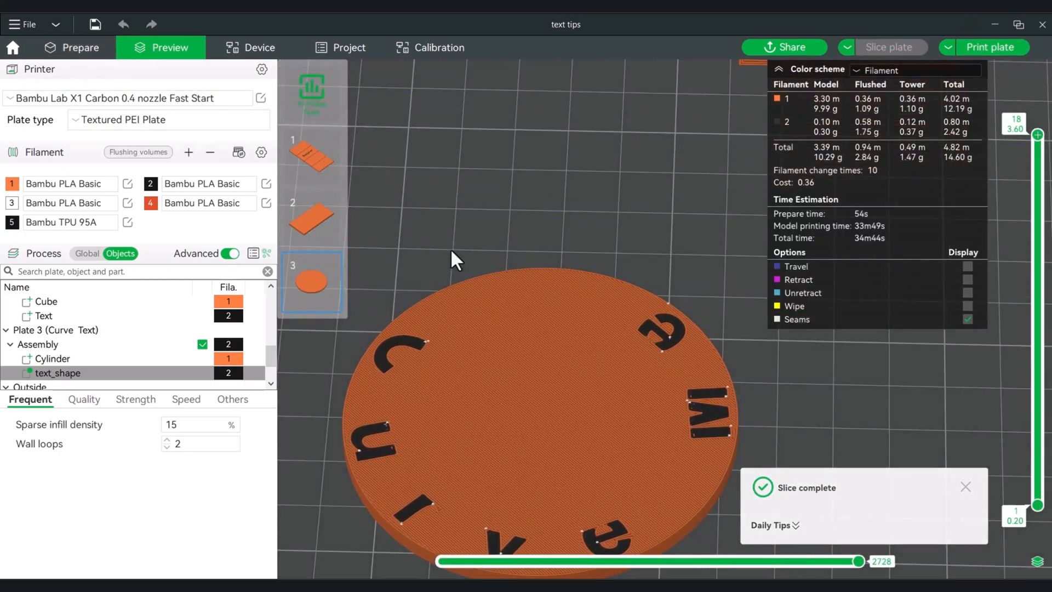
click(80, 53)
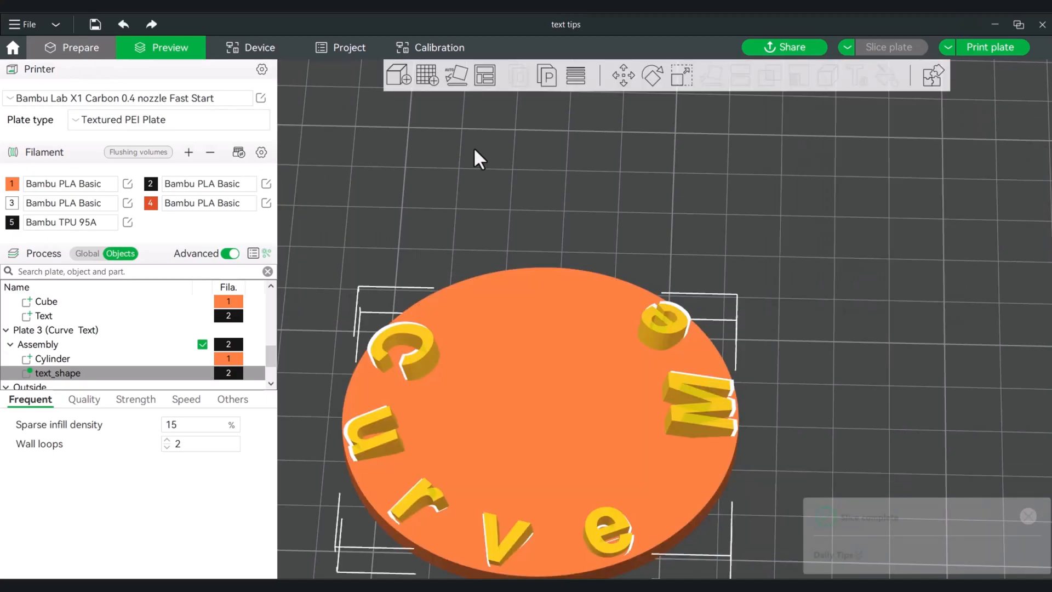
click(623, 76)
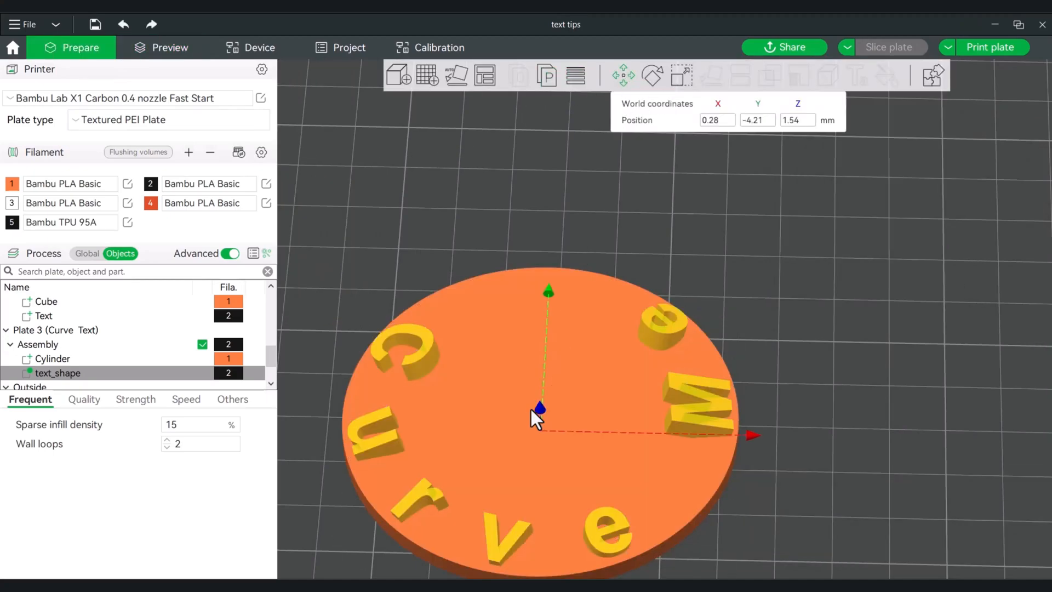
key(Tab)
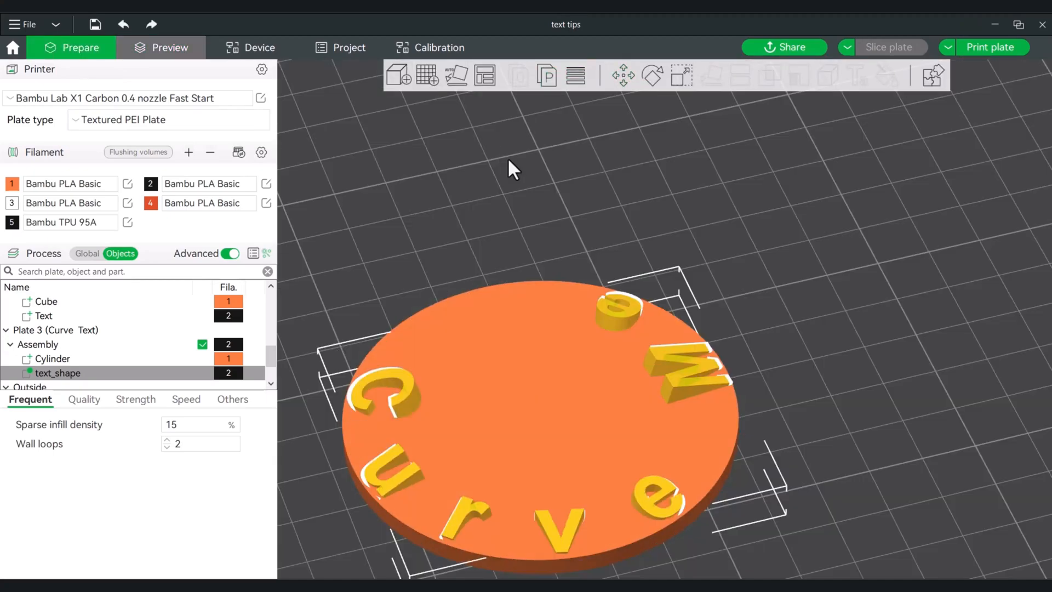
mouse_move(539, 231)
mouse_down()
mouse_move(552, 216)
mouse_move(555, 234)
mouse_up()
drag(629, 314, 556, 200)
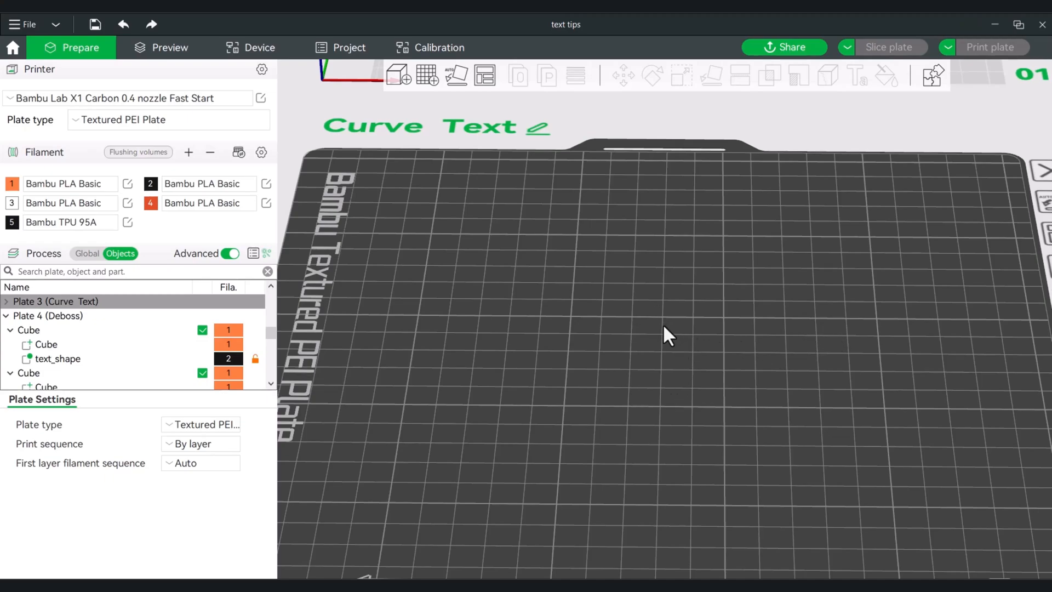
Step: Add a torus primitive to the empty Curve Text plate
right_click(708, 347)
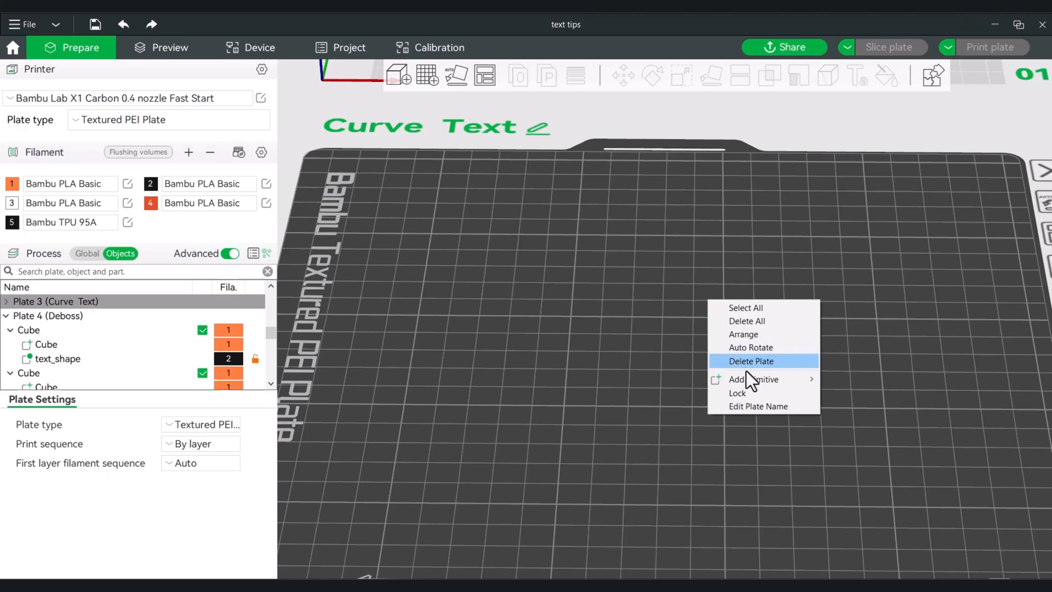
mouse_move(751, 380)
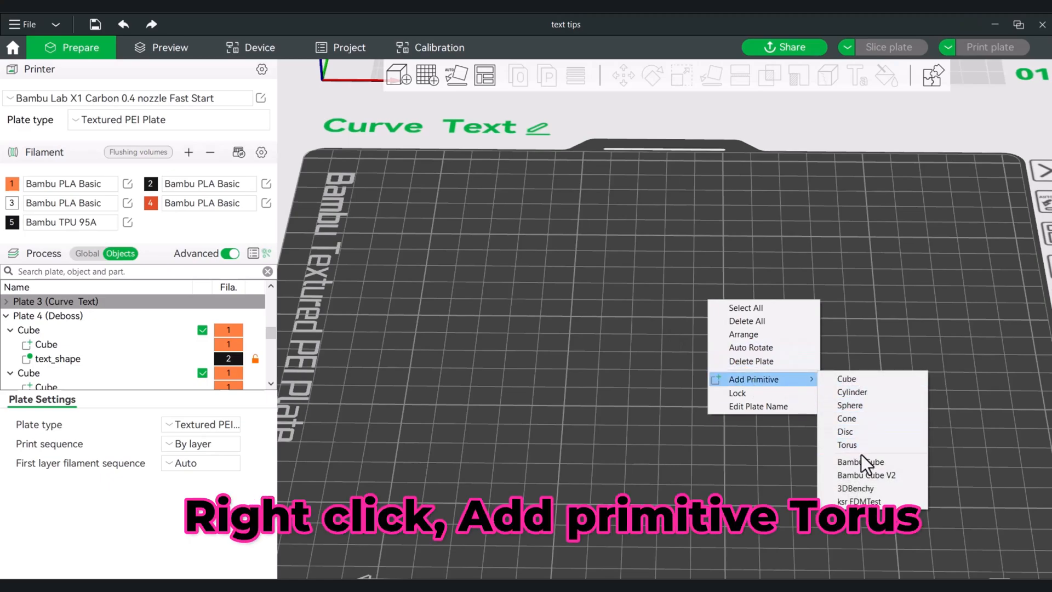
click(846, 445)
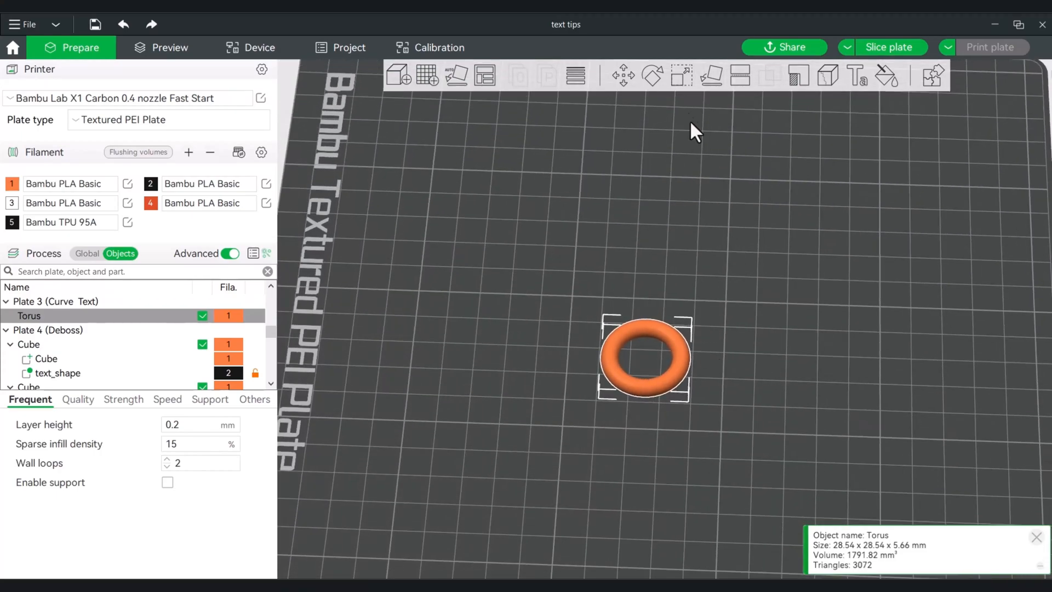
Step: Scale the torus non-uniformly to 75 mm in X and 75 mm in Y
click(681, 76)
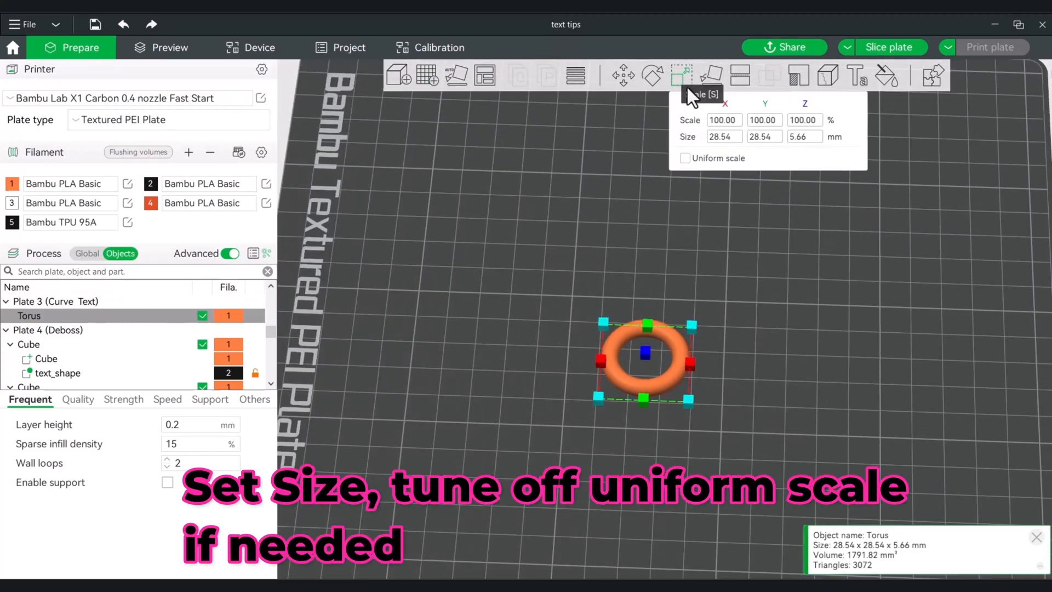
click(725, 138)
text(7)
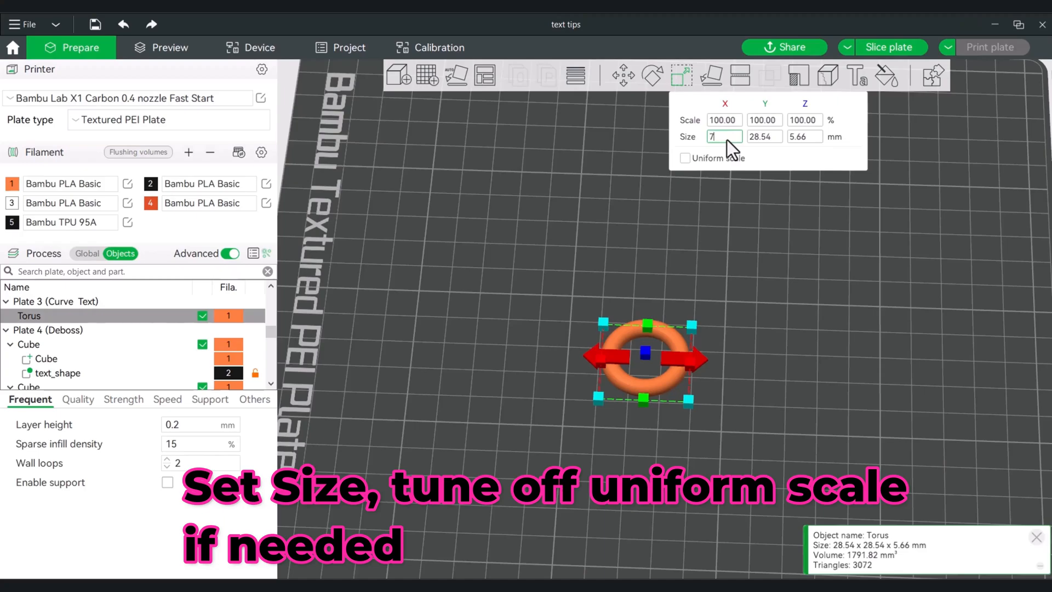
text(5)
click(754, 137)
text(75)
key(Return)
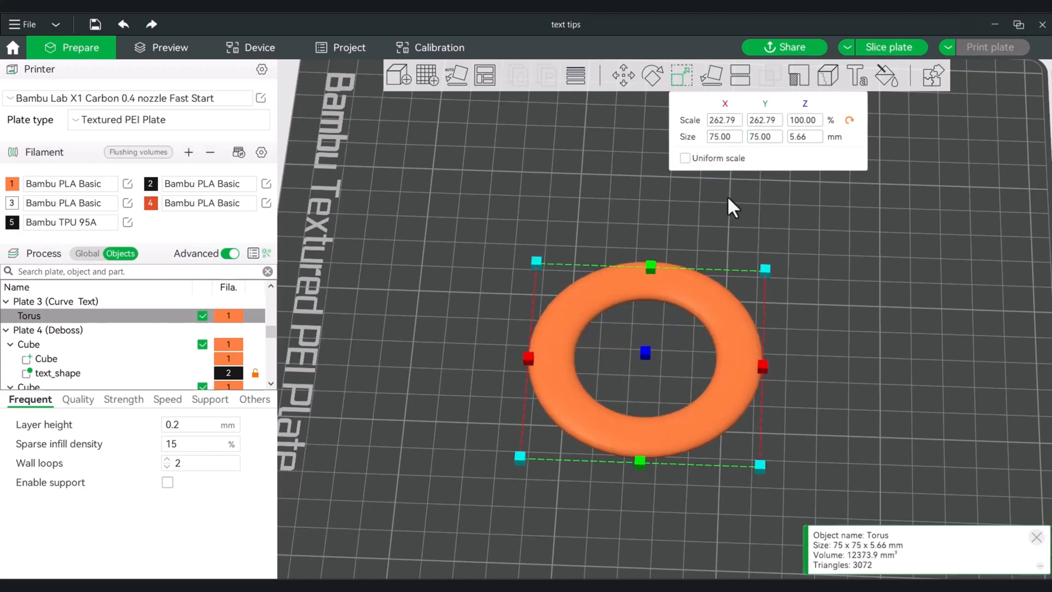
drag(833, 293, 831, 289)
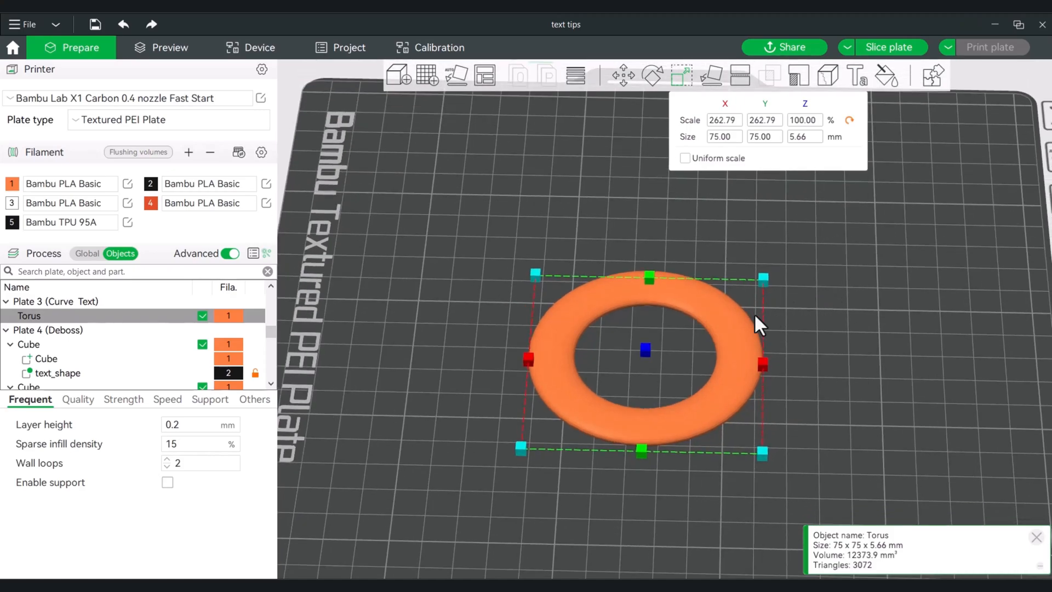
Step: Add the text "Curve me again" on the far edge of the torus with the Text shape tool
click(855, 68)
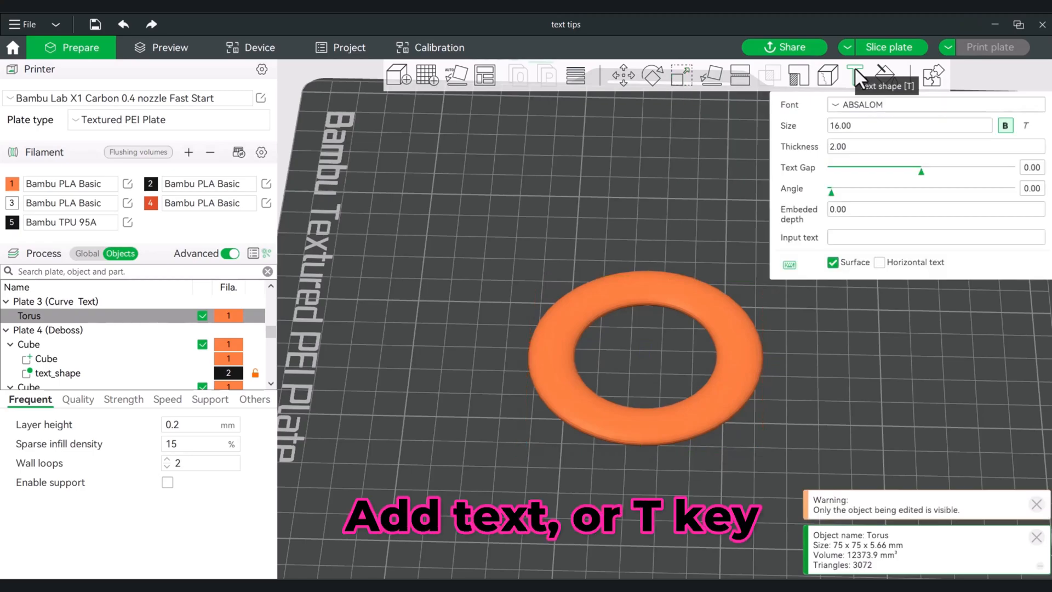
click(864, 241)
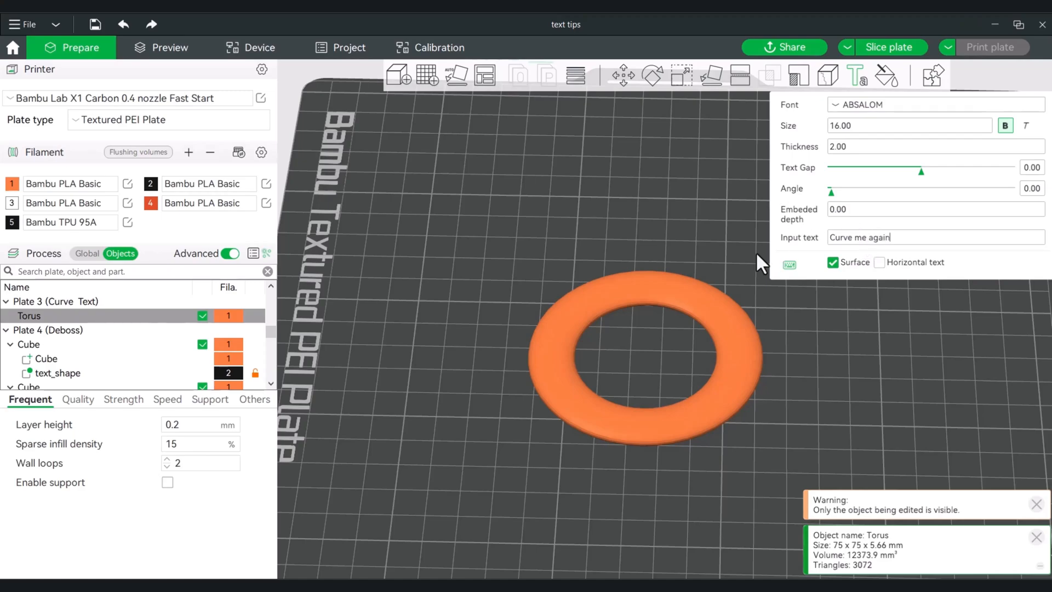
click(635, 288)
click(626, 291)
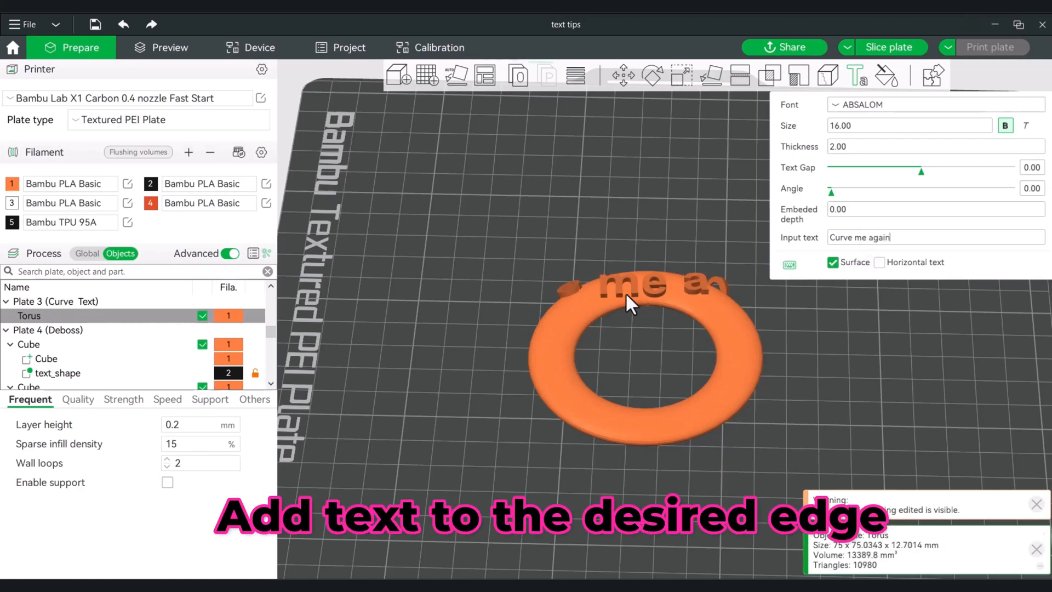
click(626, 291)
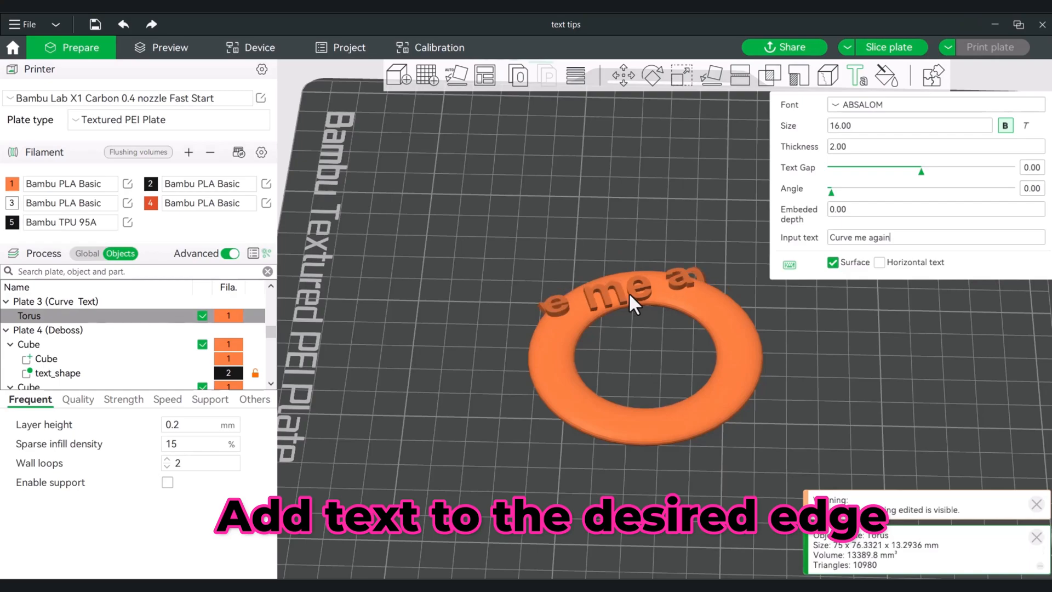
drag(629, 291, 658, 284)
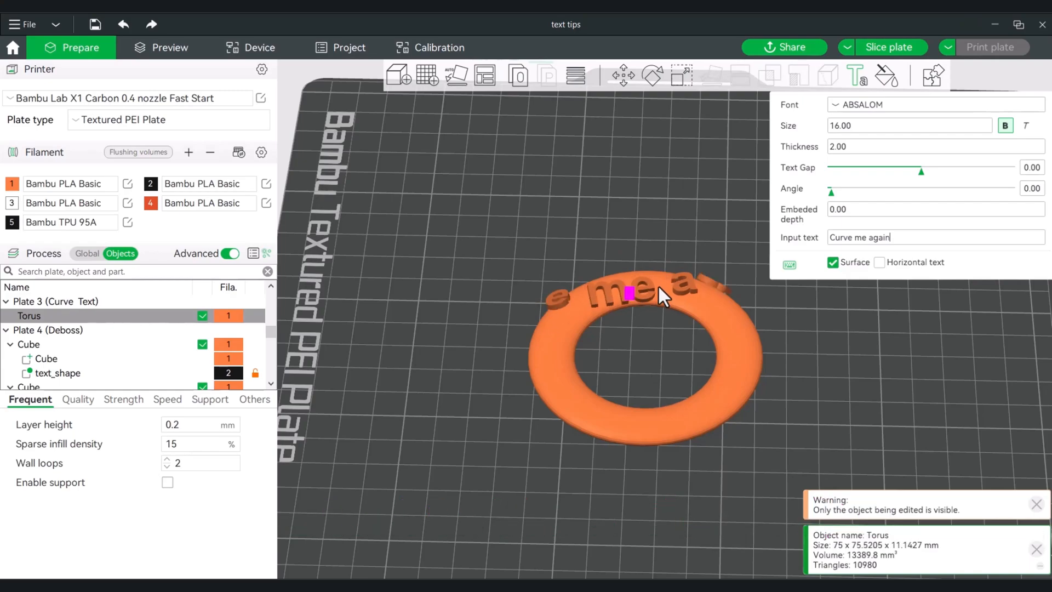
Step: Enable Horizontal text for the lettering and set its text gap to 2.75 so it spreads around the ring
click(879, 262)
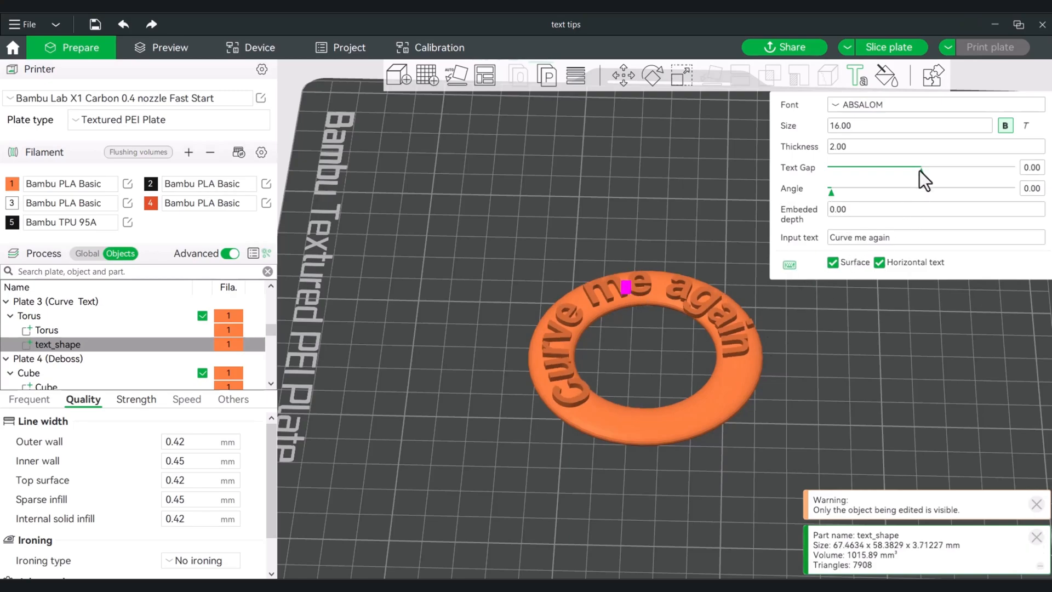
drag(923, 174, 923, 173)
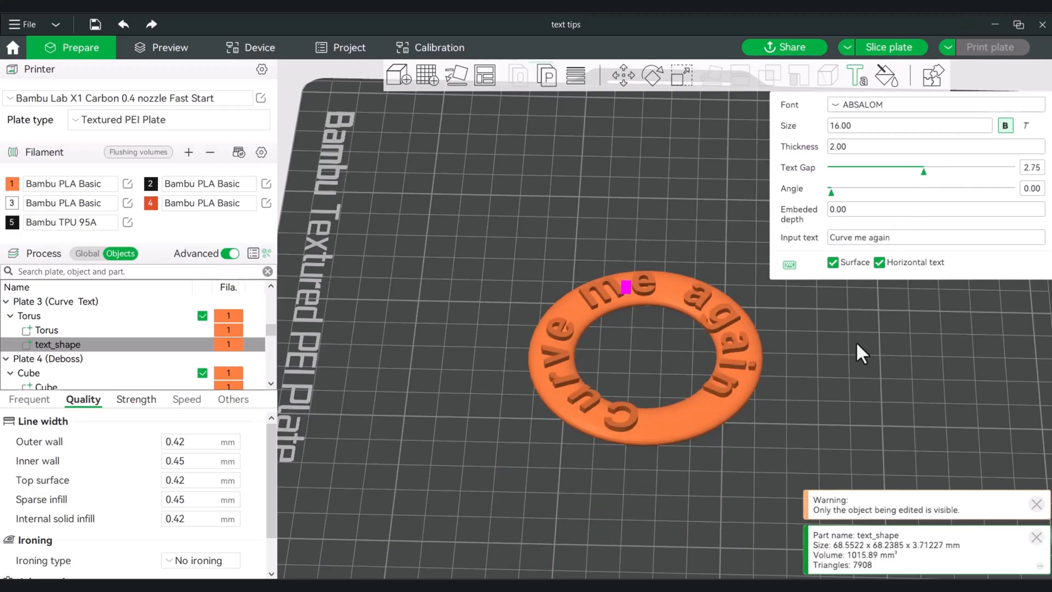
drag(852, 351, 828, 359)
click(843, 351)
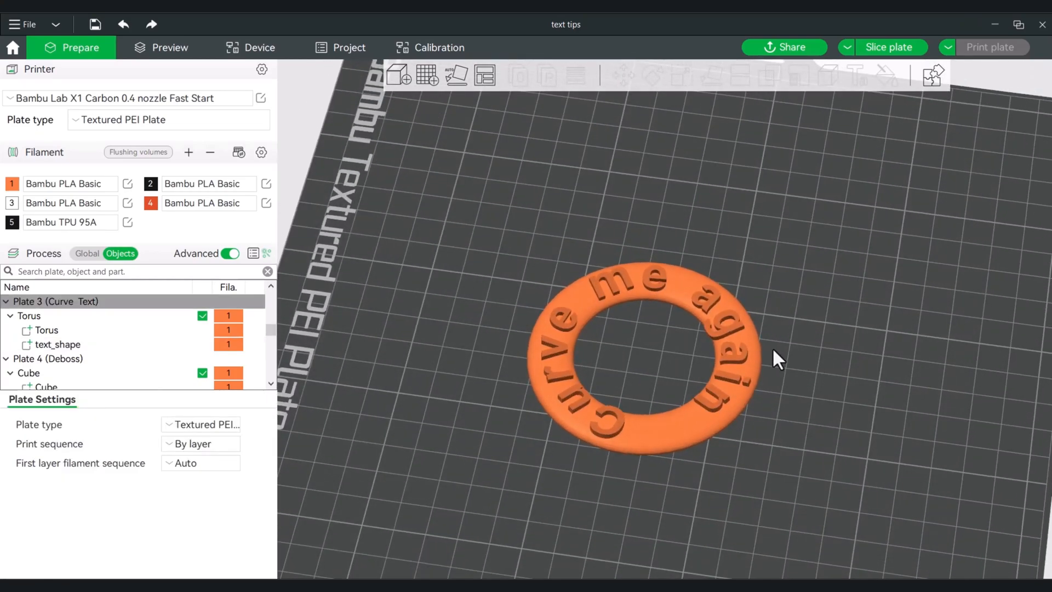
Step: Reopen the ring's text part for editing and set its thickness to 5 mm
right_click(645, 426)
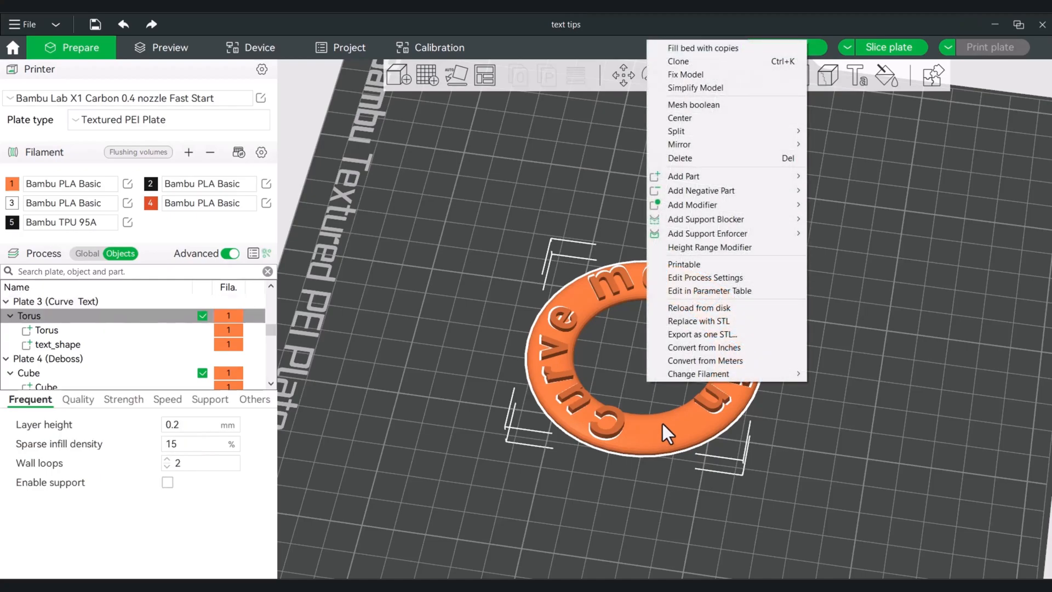
key(Escape)
click(59, 346)
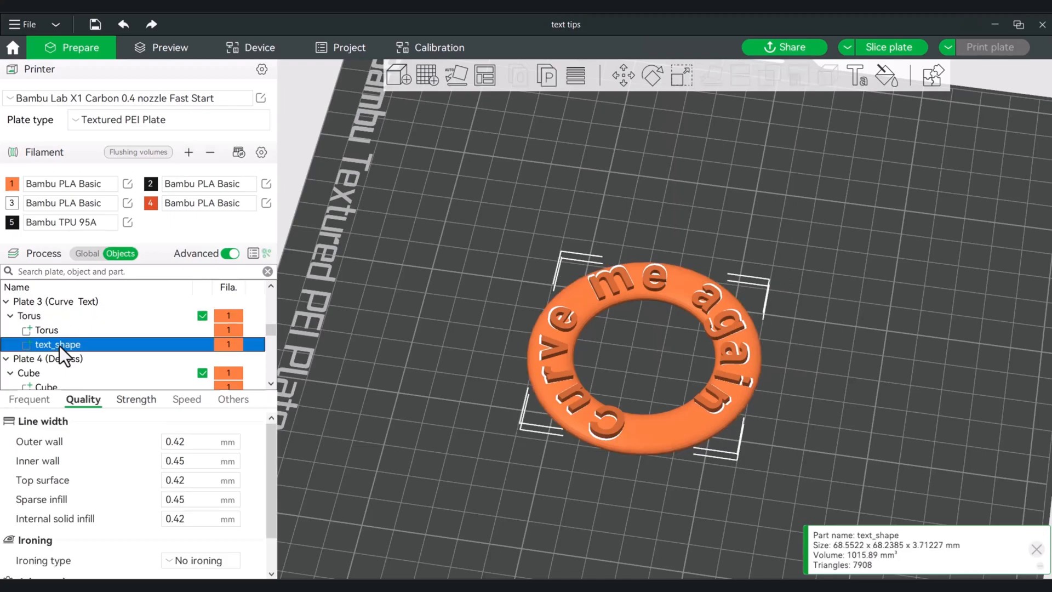
click(856, 76)
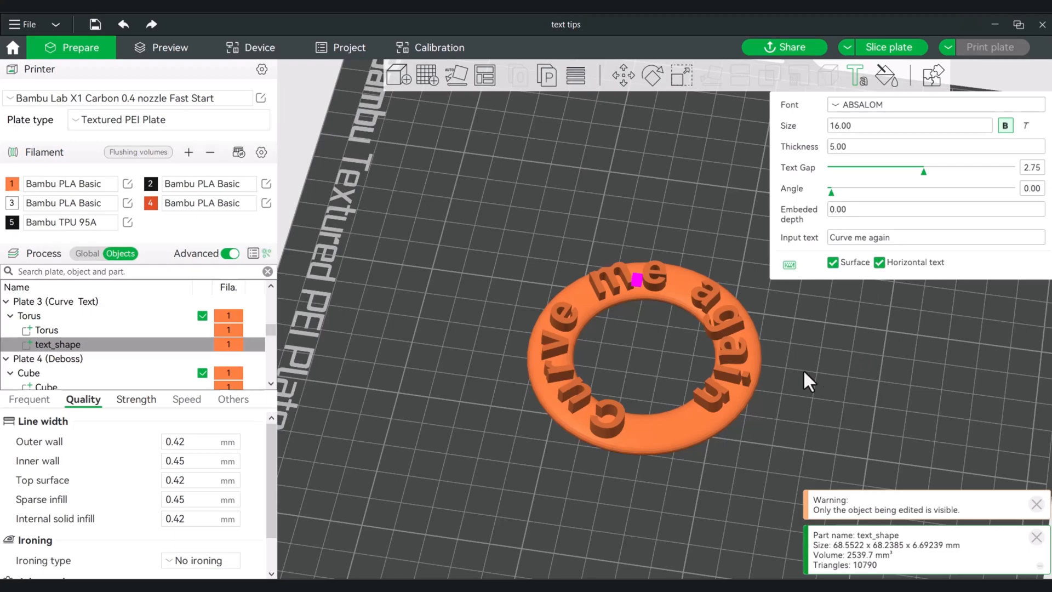
Step: Split the torus and its lettering into separate objects and clear the selection
right_click(664, 426)
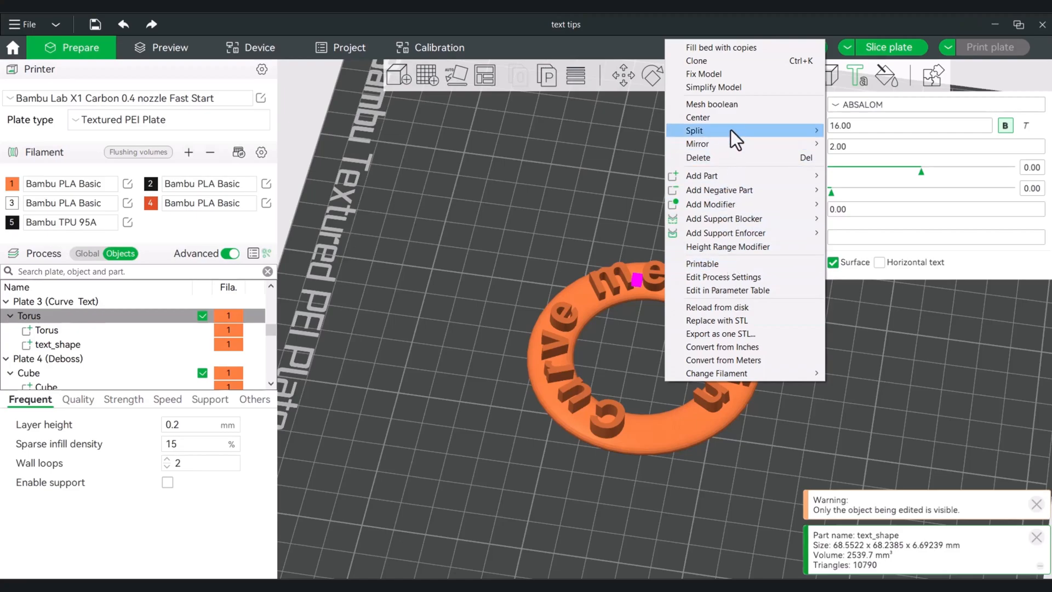
mouse_move(731, 130)
click(859, 132)
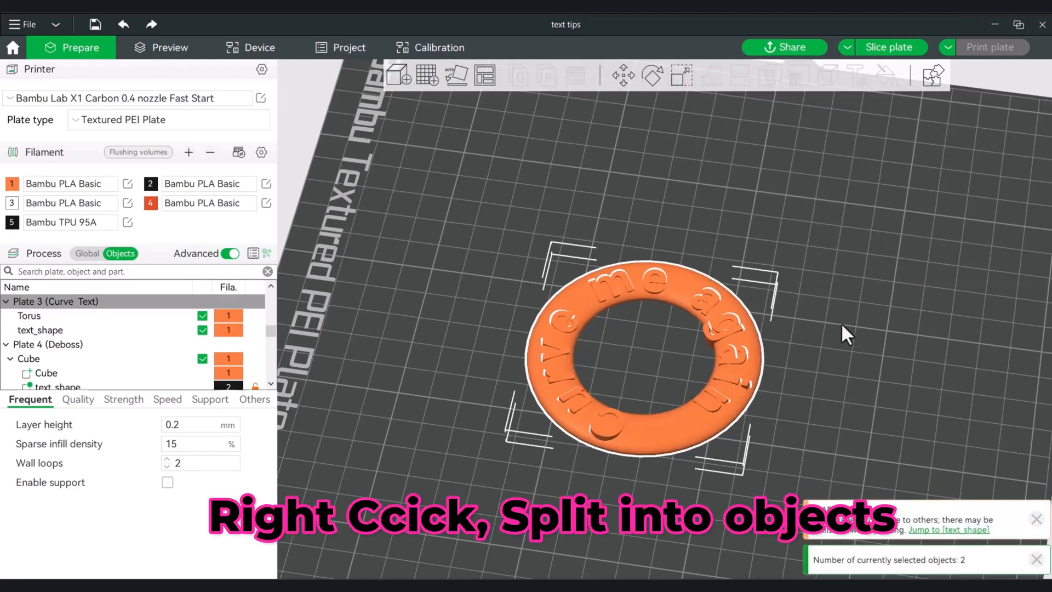
key(Escape)
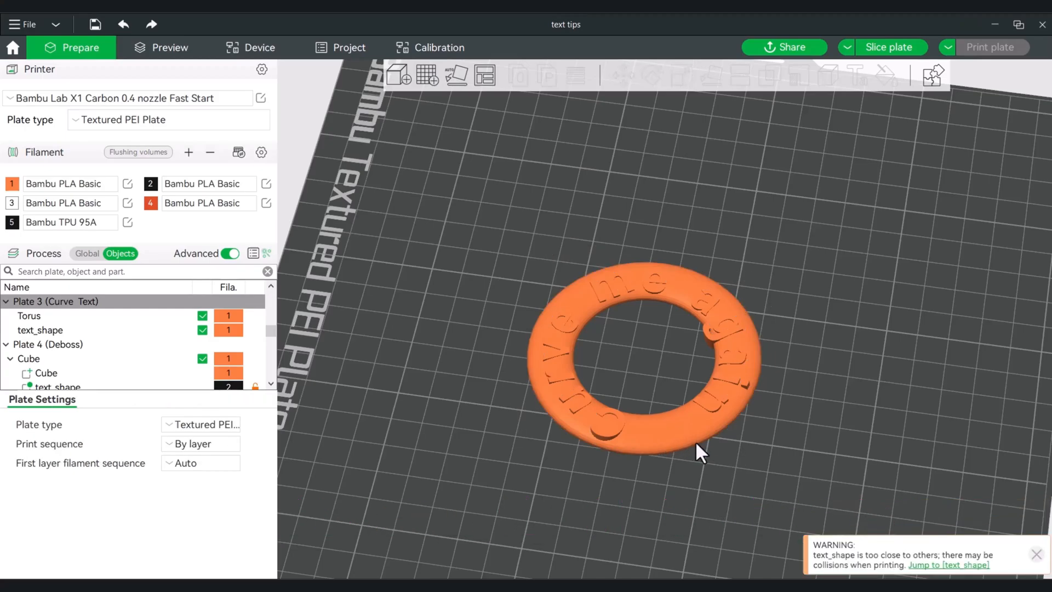
mouse_move(830, 418)
mouse_down()
mouse_move(843, 411)
mouse_move(830, 410)
mouse_up()
scroll(830, 409, up, 2)
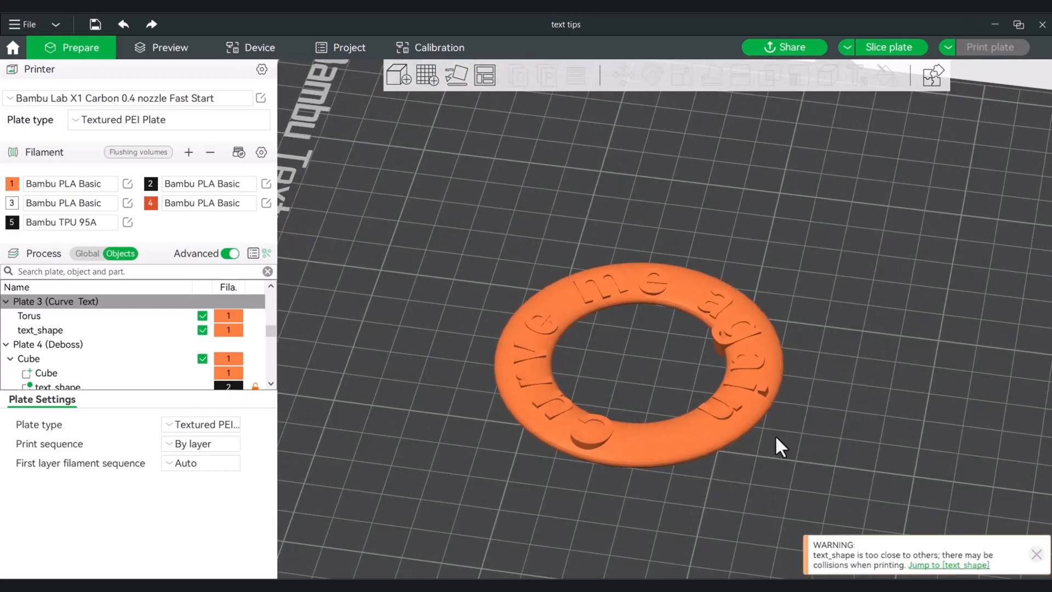
Step: Move the torus off the curved lettering and delete it, keeping only the text
drag(686, 429, 910, 244)
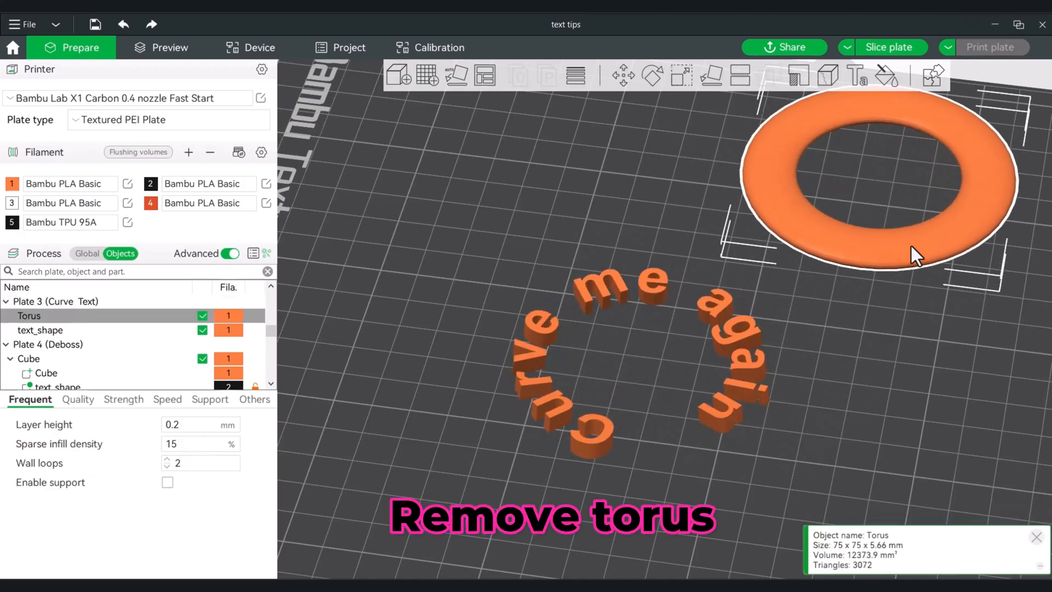
key(Delete)
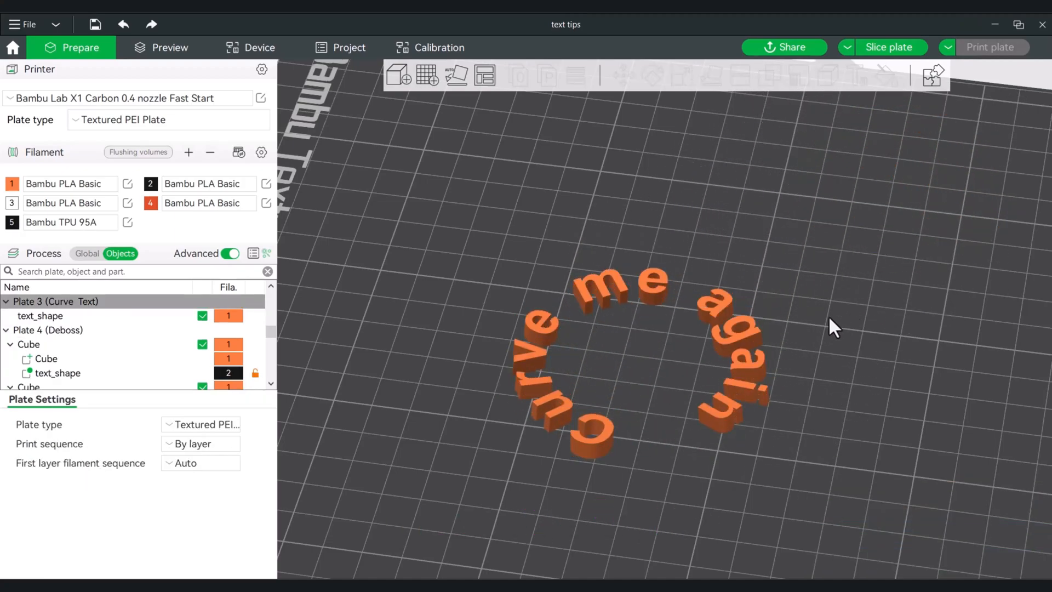
mouse_move(828, 317)
mouse_down()
mouse_move(830, 333)
mouse_move(829, 321)
mouse_up()
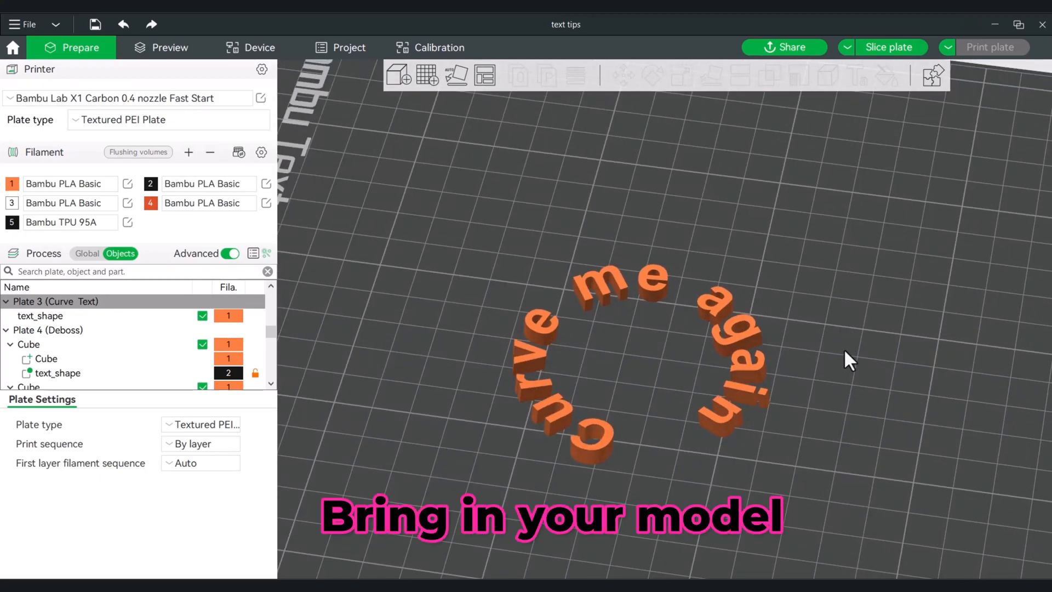
Step: Add a Cylinder primitive to Plate 3 and place it in the middle of the ring of letters
drag(845, 355, 725, 388)
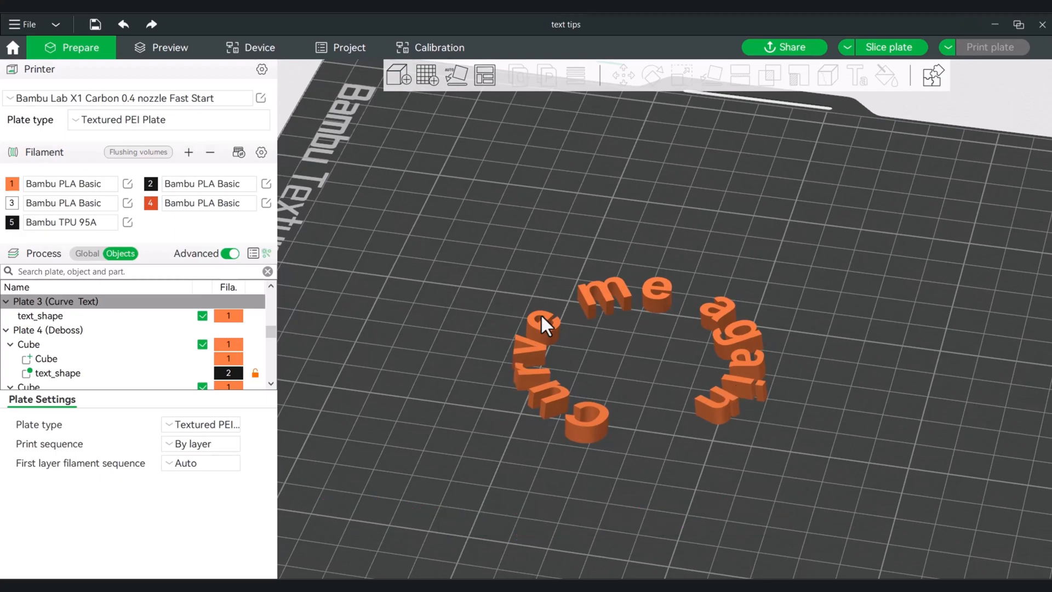
right_click(656, 396)
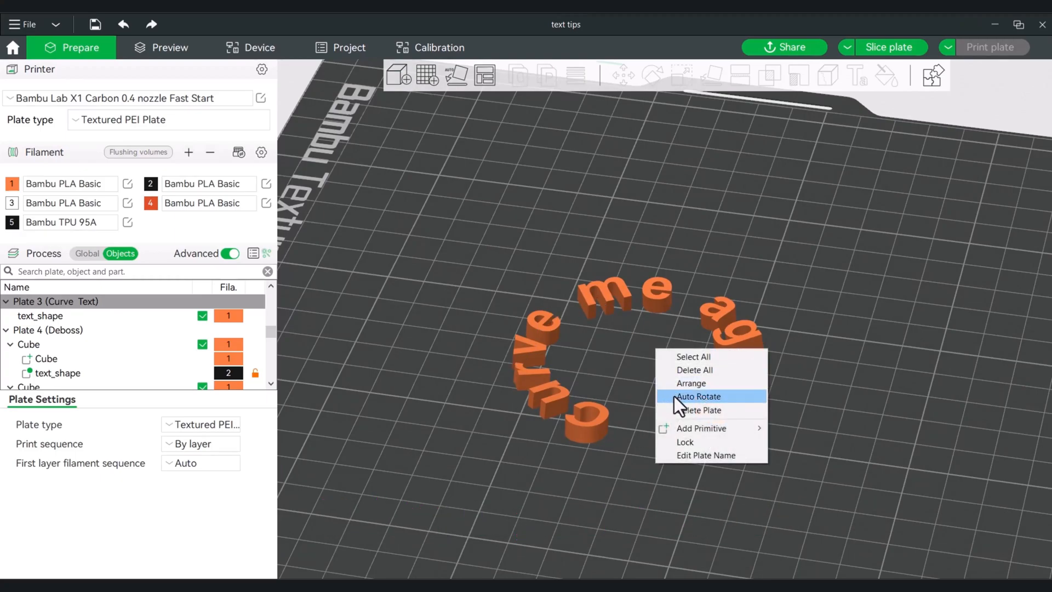
mouse_move(689, 426)
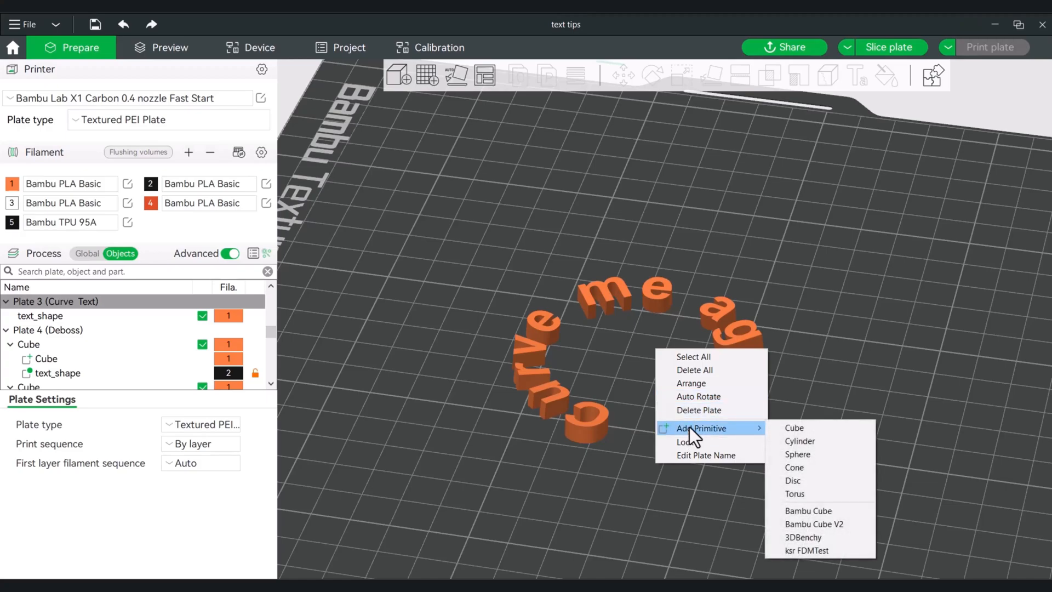
click(835, 439)
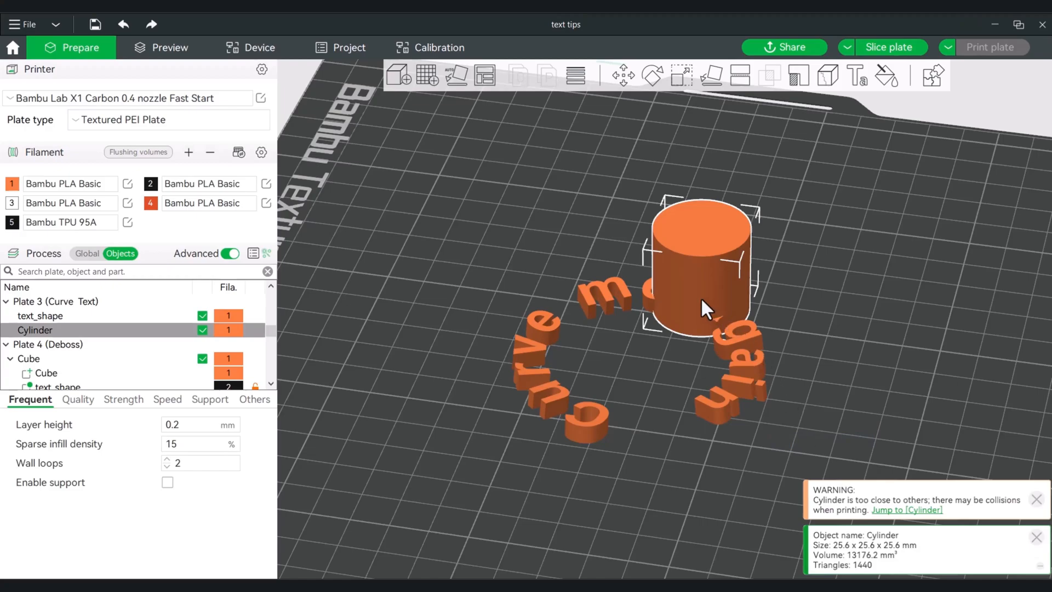
drag(702, 297, 648, 357)
click(721, 407)
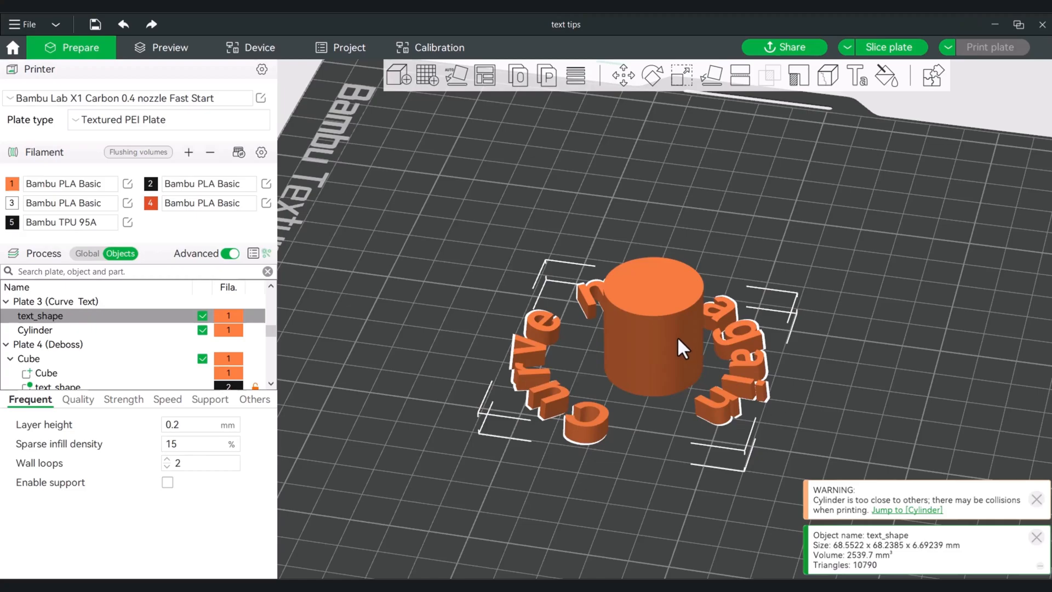
Step: Resize the cylinder to 80 mm in X, 80 mm in Y and 6 mm in Z without uniform scaling
click(666, 355)
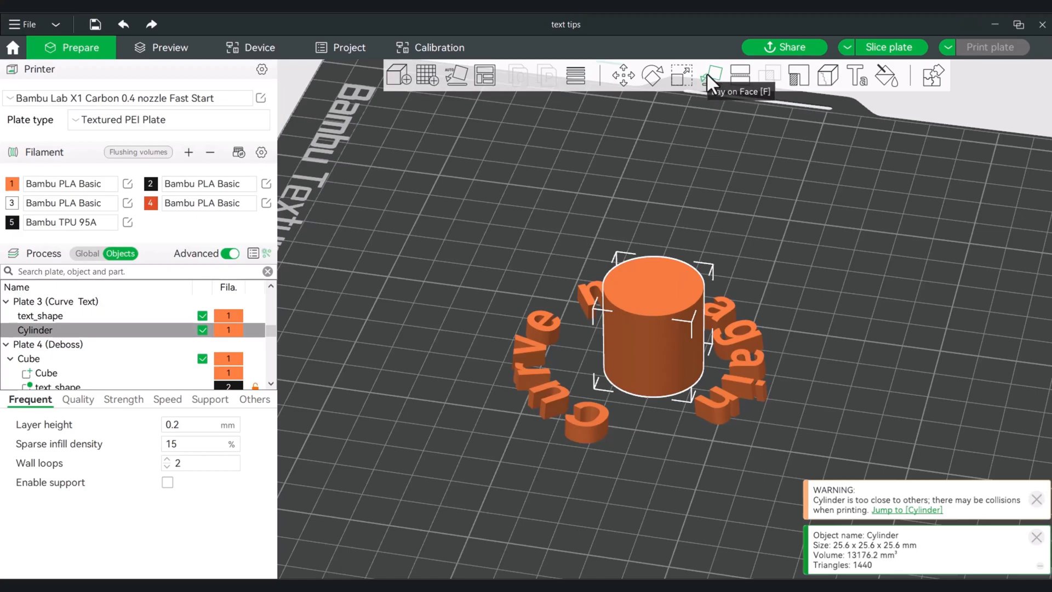
click(689, 74)
click(719, 137)
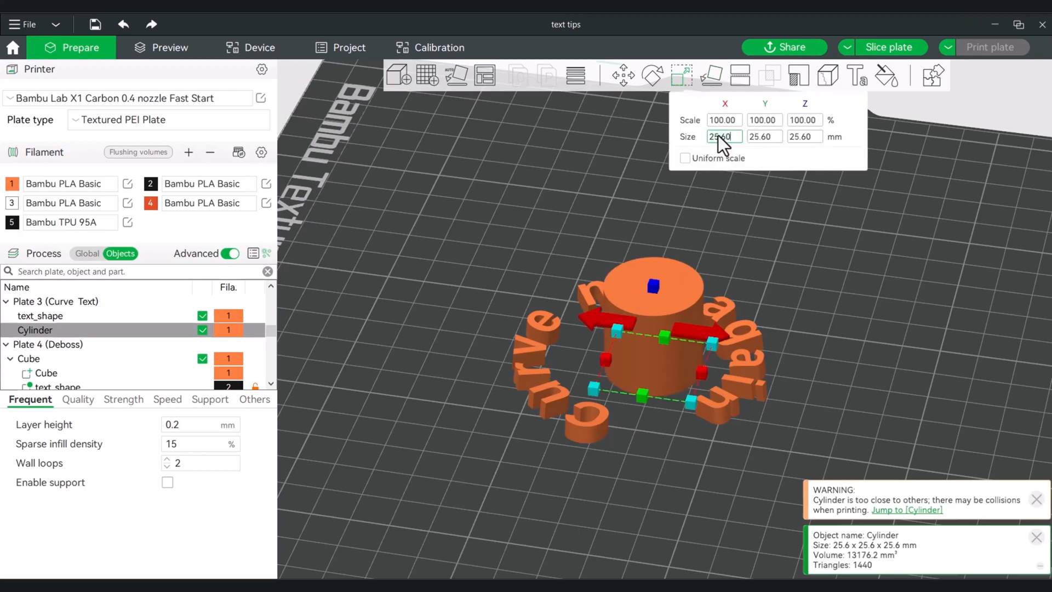
key(BackSpace)
key(BackSpace)
key(BackSpace)
key(BackSpace)
key(BackSpace)
text(80)
click(762, 136)
text(80)
key(Return)
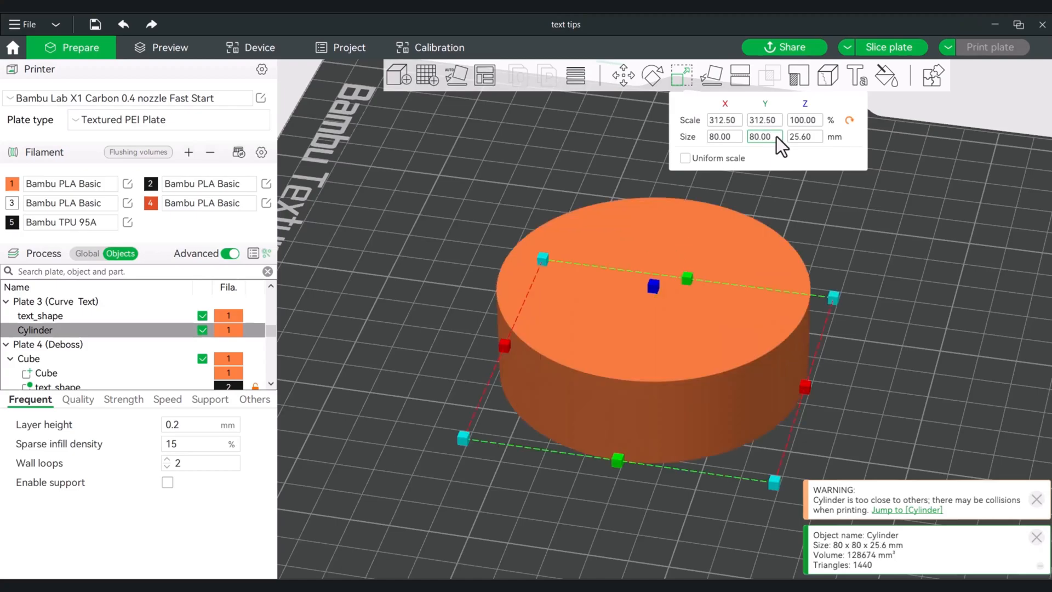
click(802, 138)
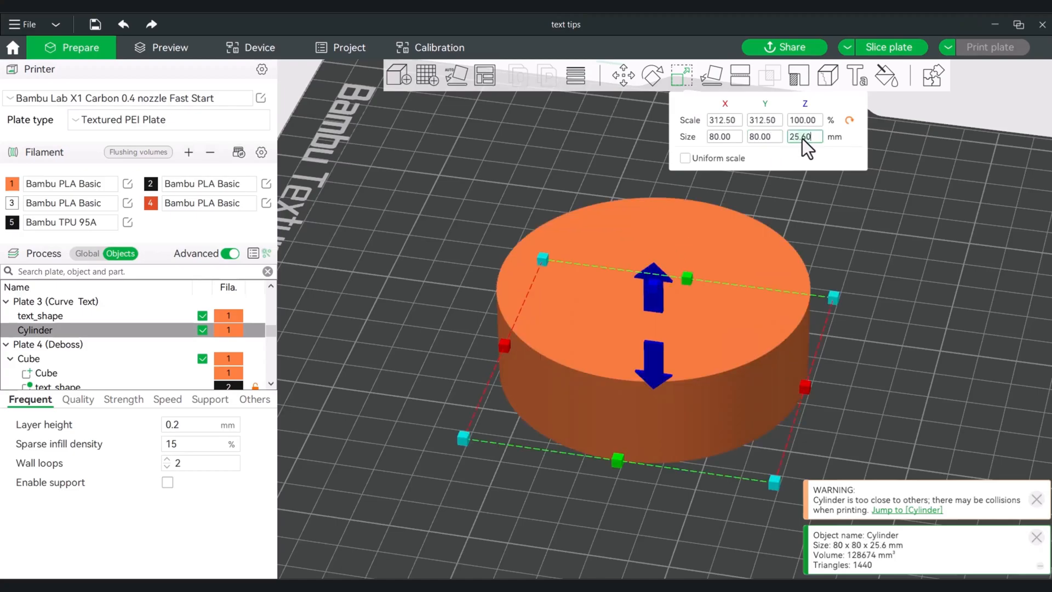
text(6)
key(Return)
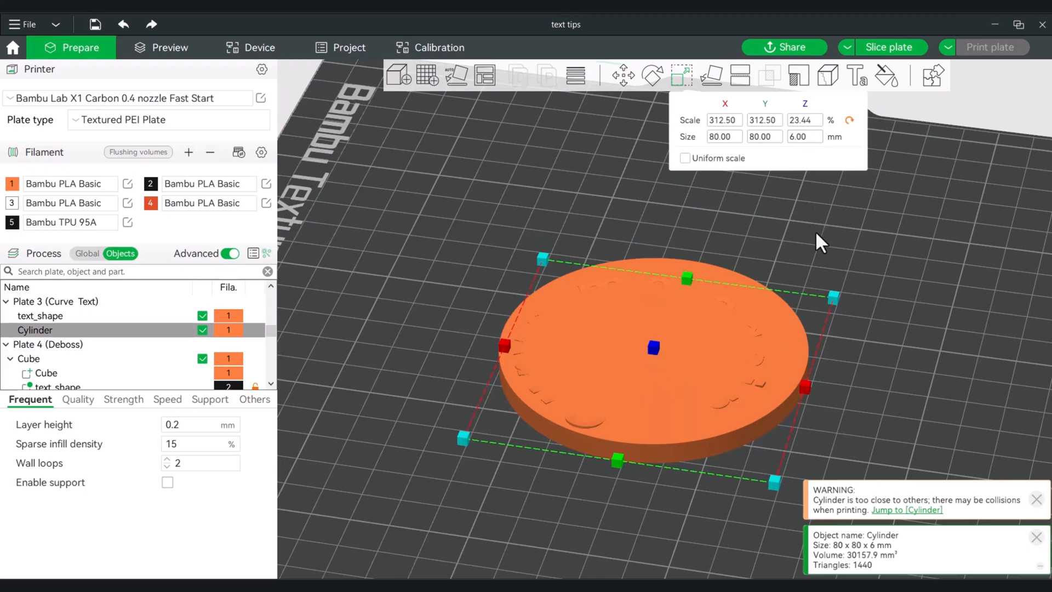
Step: Assign filament 2 to the curved text object
drag(807, 263, 879, 304)
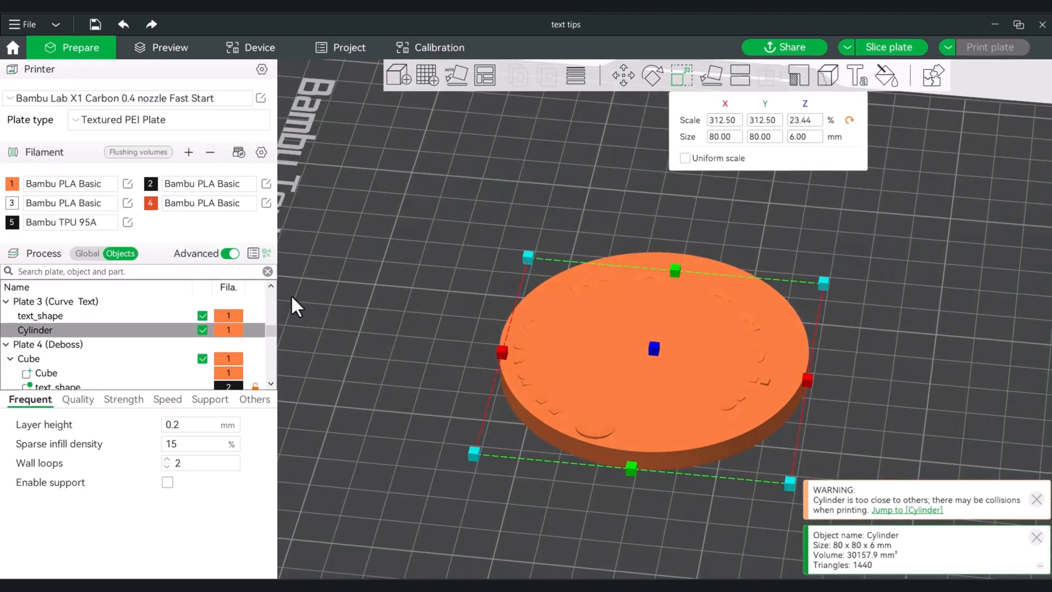
click(44, 317)
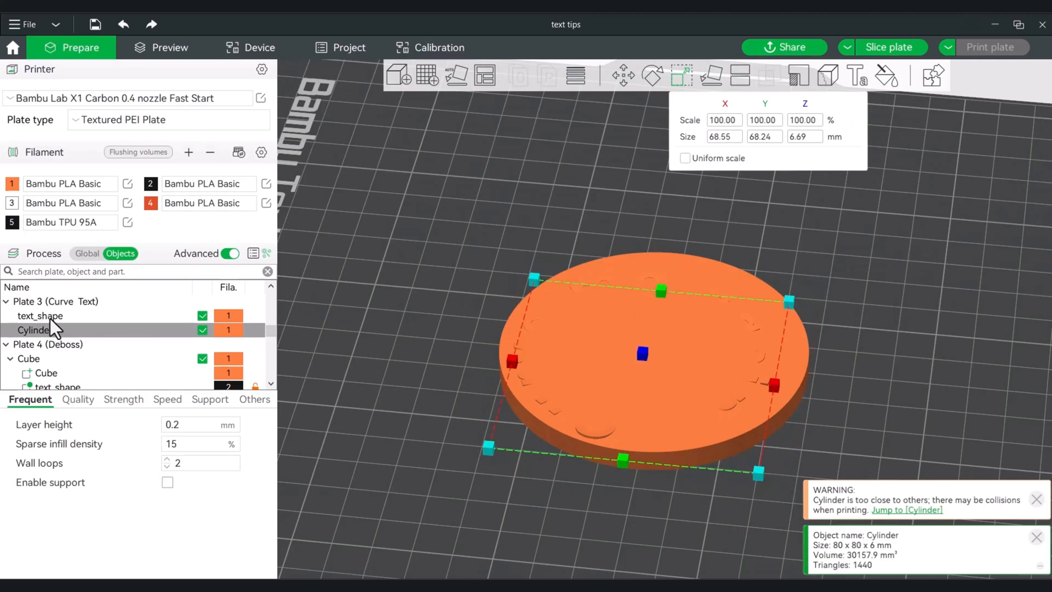
key(2)
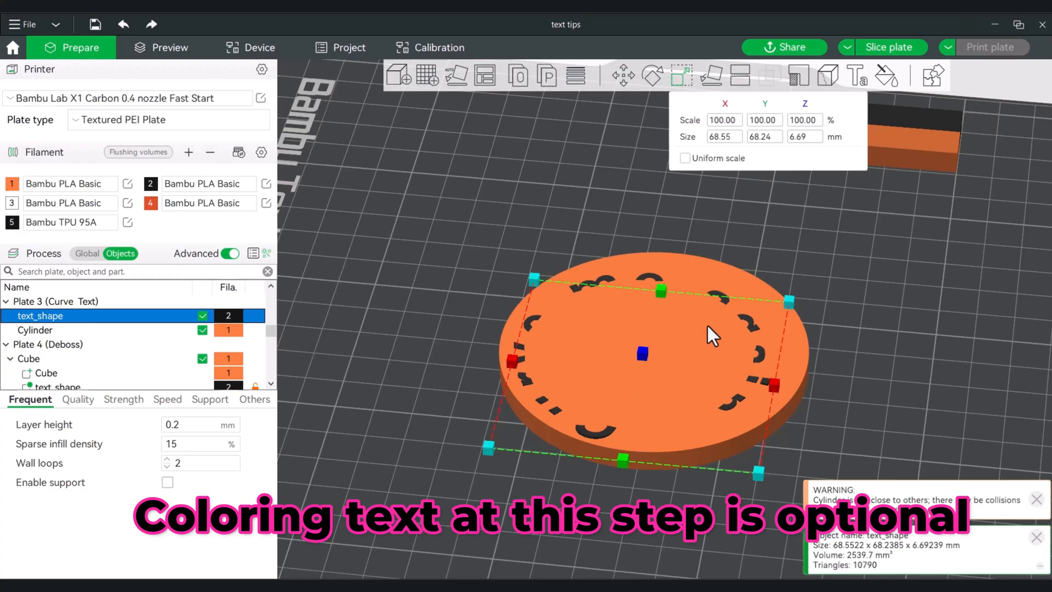
Step: Assemble the curved text and the cylinder into one object and order the text part below the cylinder part in the object list
drag(904, 325, 910, 331)
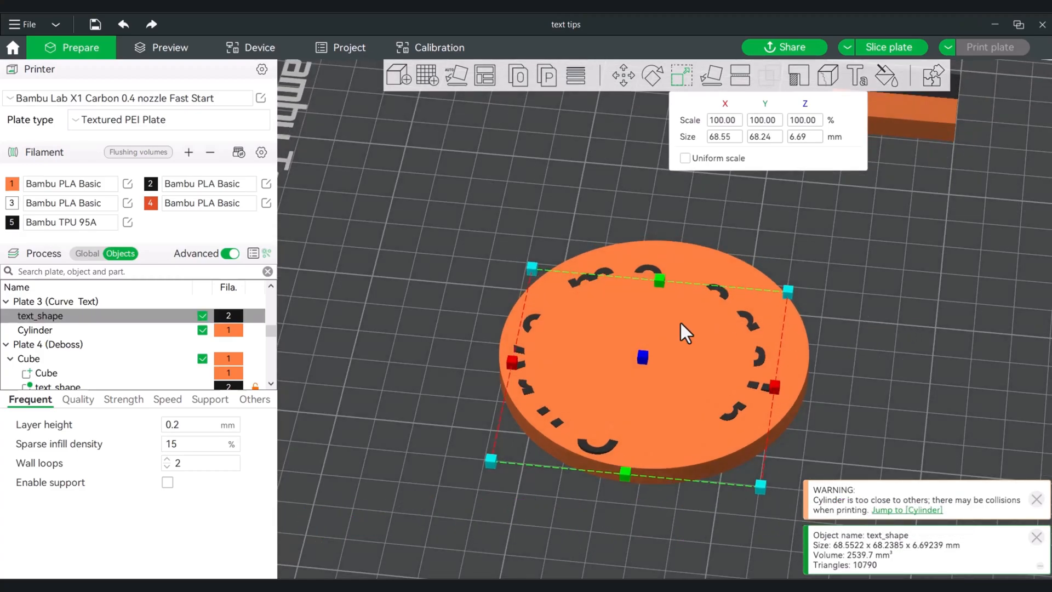
ctrl+click(42, 331)
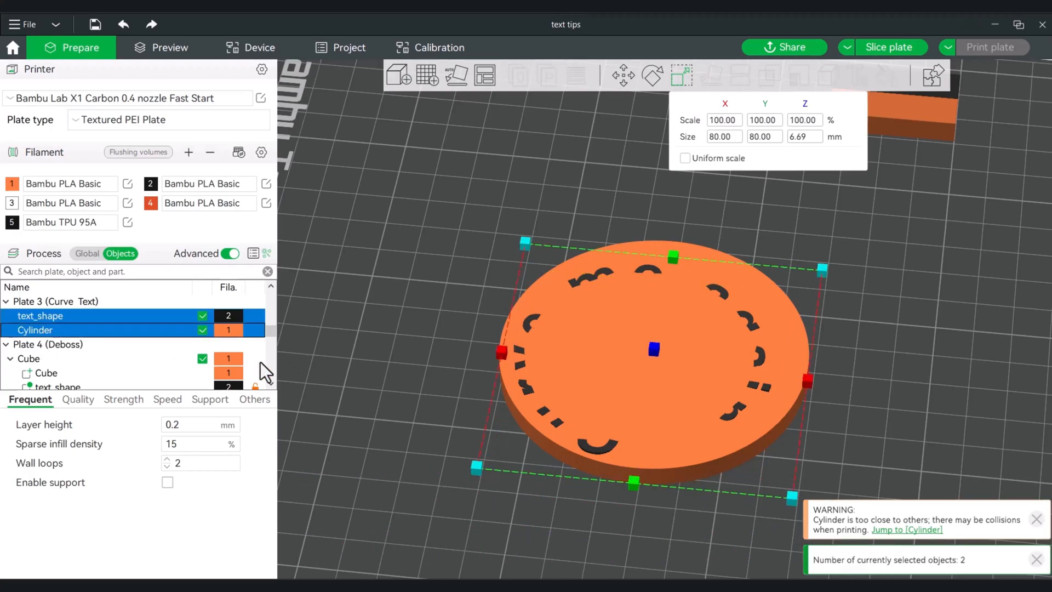
right_click(46, 331)
click(88, 340)
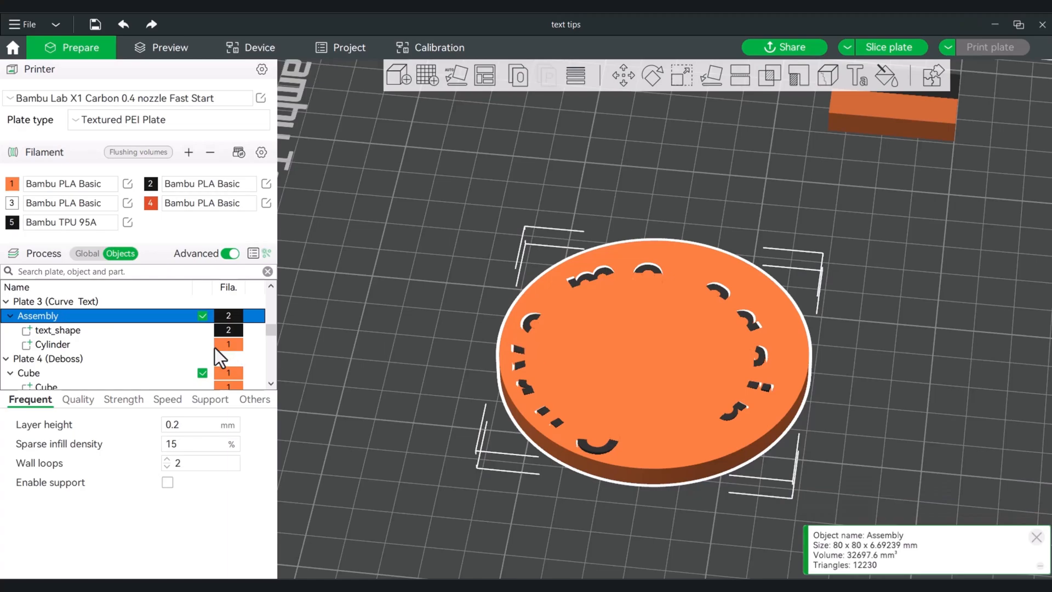
click(54, 331)
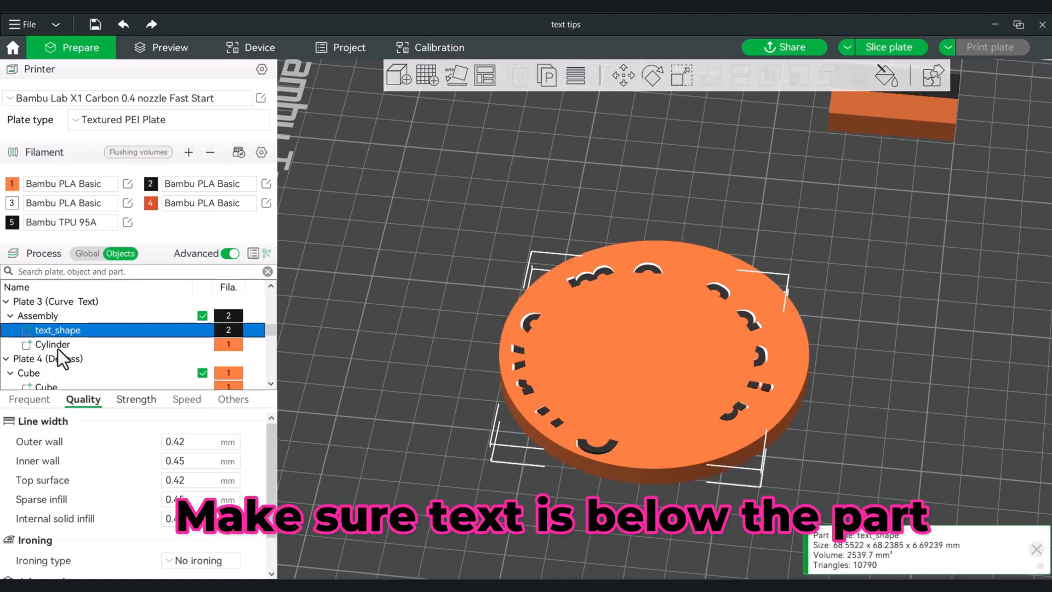
drag(55, 330, 57, 343)
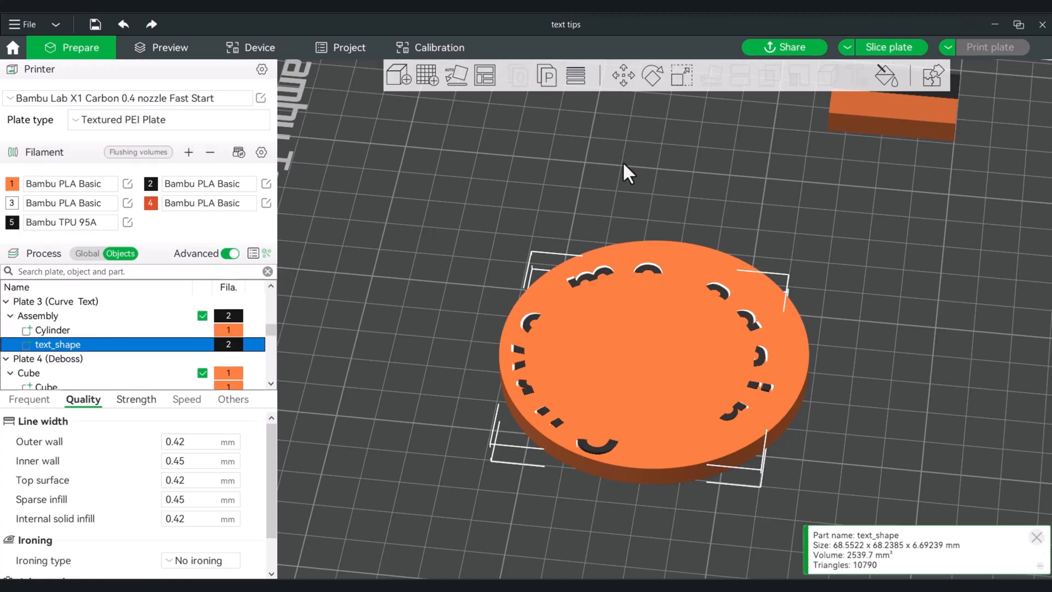
Step: Raise the text part to about Z 2.80 mm and shift it to about X -0.41 mm on the disc
right_drag(525, 174, 451, 186)
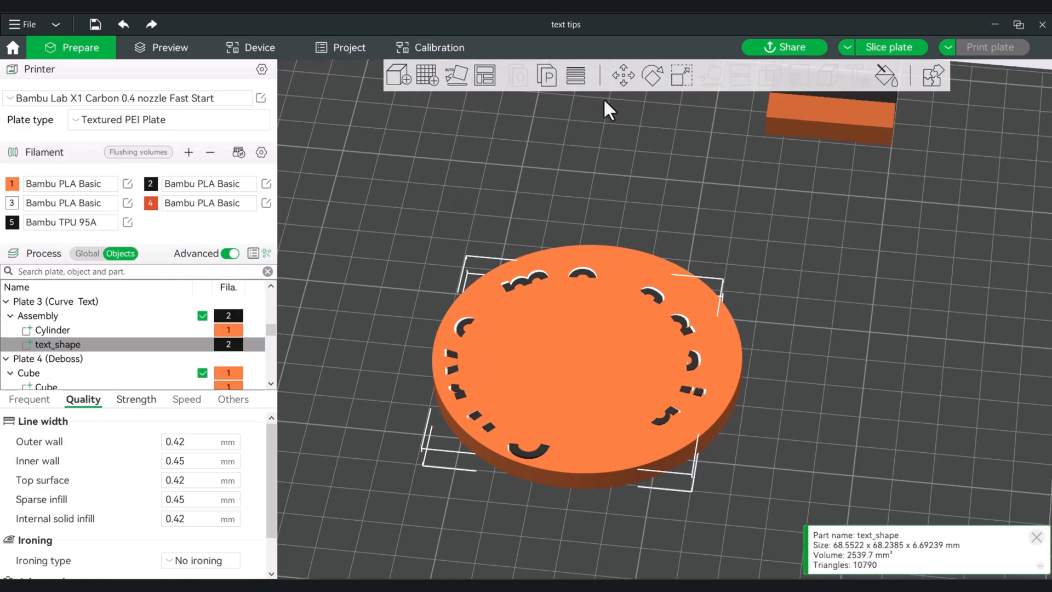
click(623, 75)
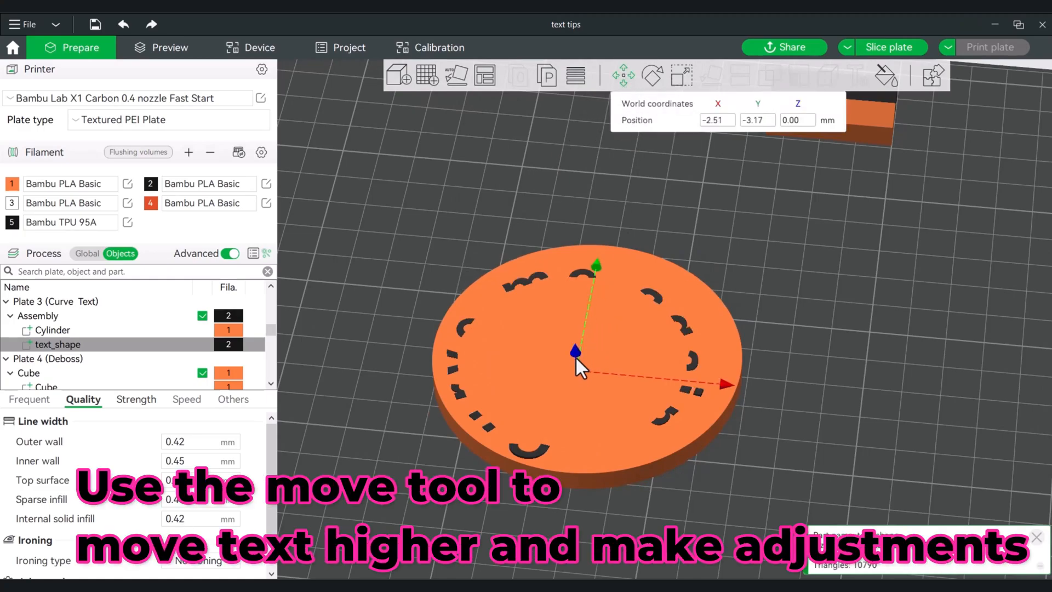
drag(575, 347, 576, 336)
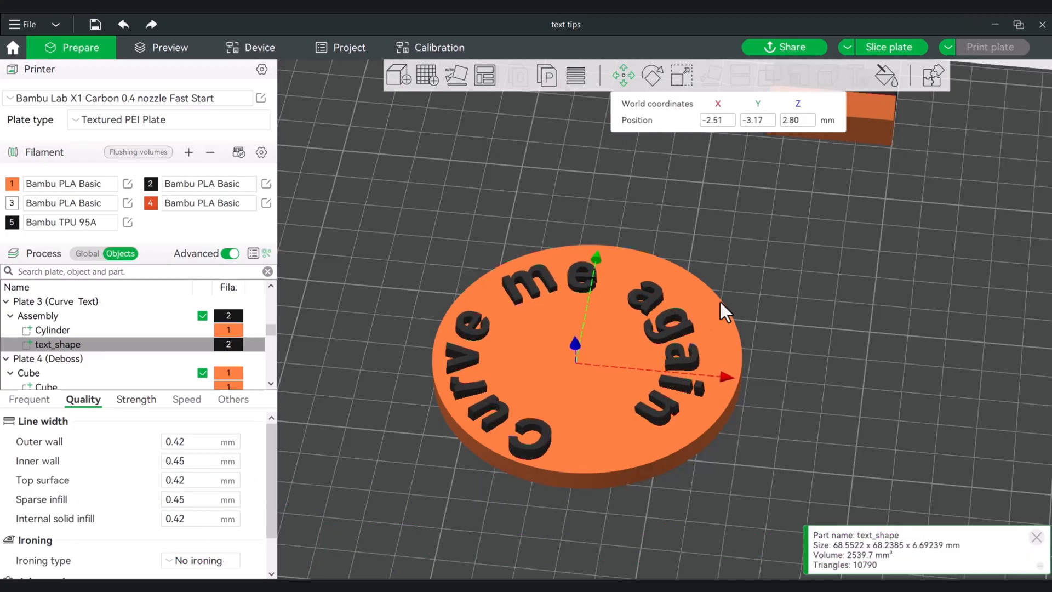
drag(825, 299, 828, 332)
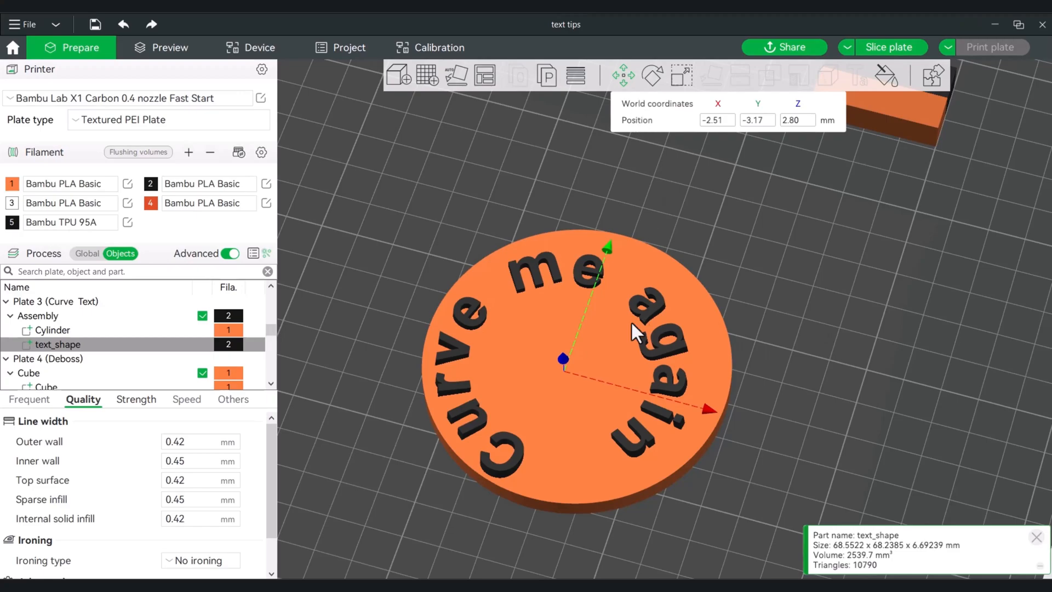
drag(710, 408, 713, 403)
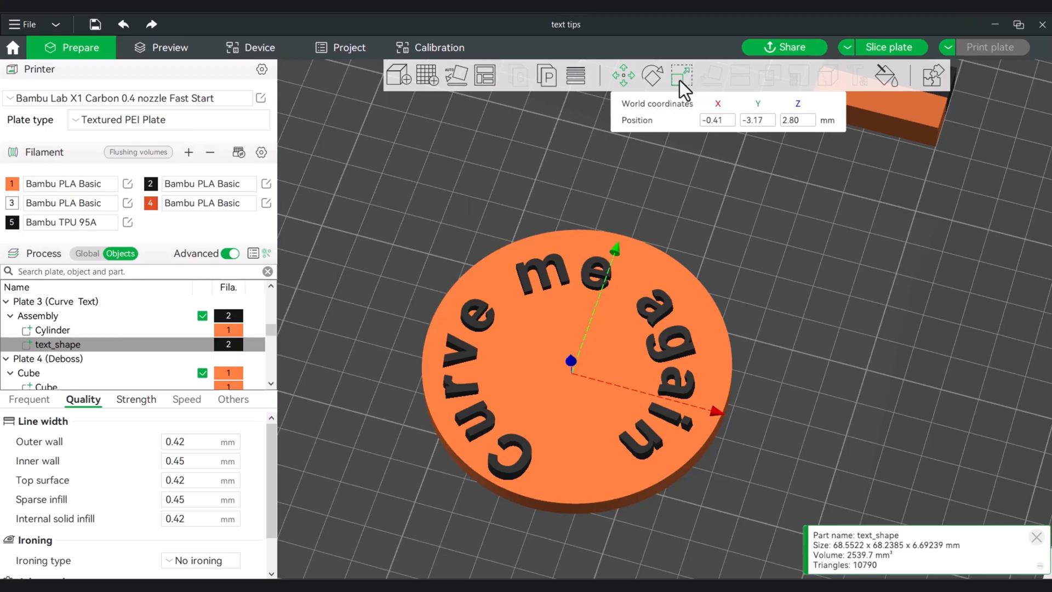
Step: Scale the text part freehand to about 72.7 mm in X and 71.6 mm in Y so it nears the disc's rim
click(683, 77)
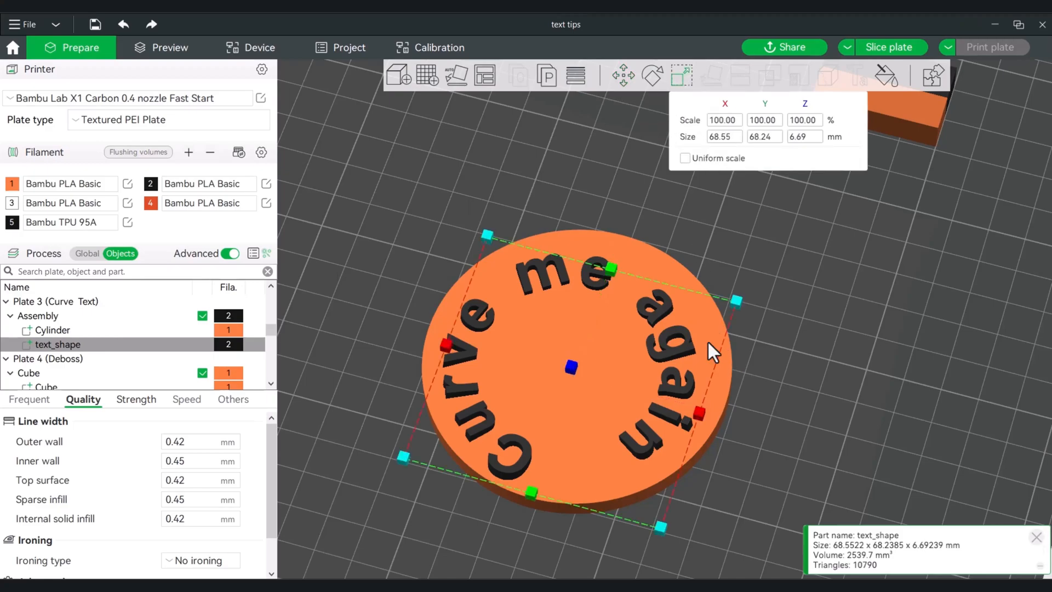
mouse_move(606, 269)
mouse_down()
mouse_move(609, 254)
mouse_move(609, 267)
mouse_up()
drag(700, 412, 708, 412)
drag(609, 268, 607, 262)
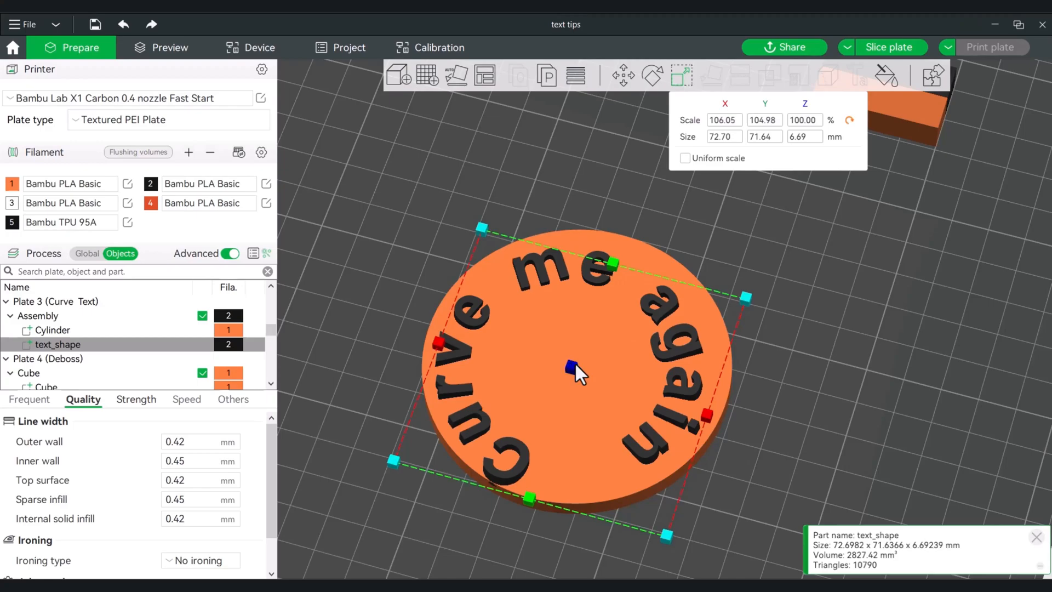
Step: Shift the text part to about Y -0.91 mm to center it on the disc and clear the selection
click(625, 81)
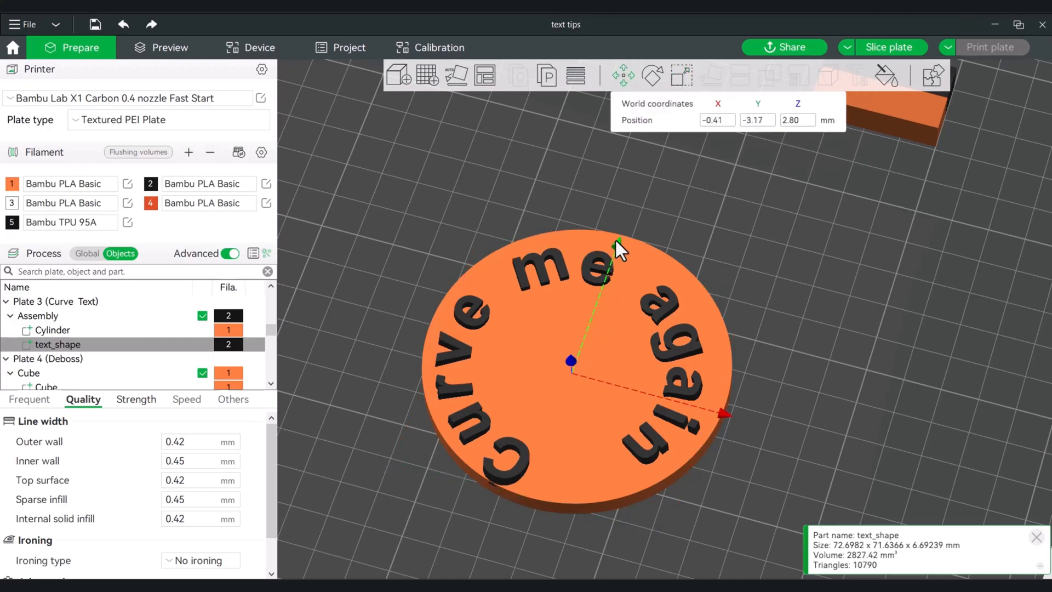
drag(617, 240, 622, 238)
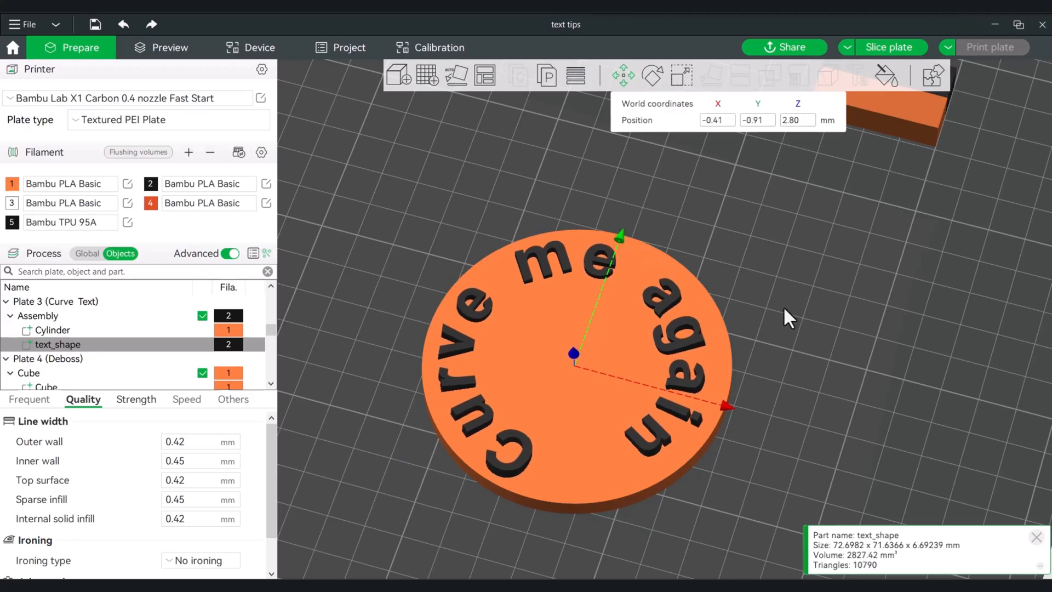
click(794, 312)
Step: Change the type of the assembly's text part from Part to Modifier
drag(795, 338, 790, 348)
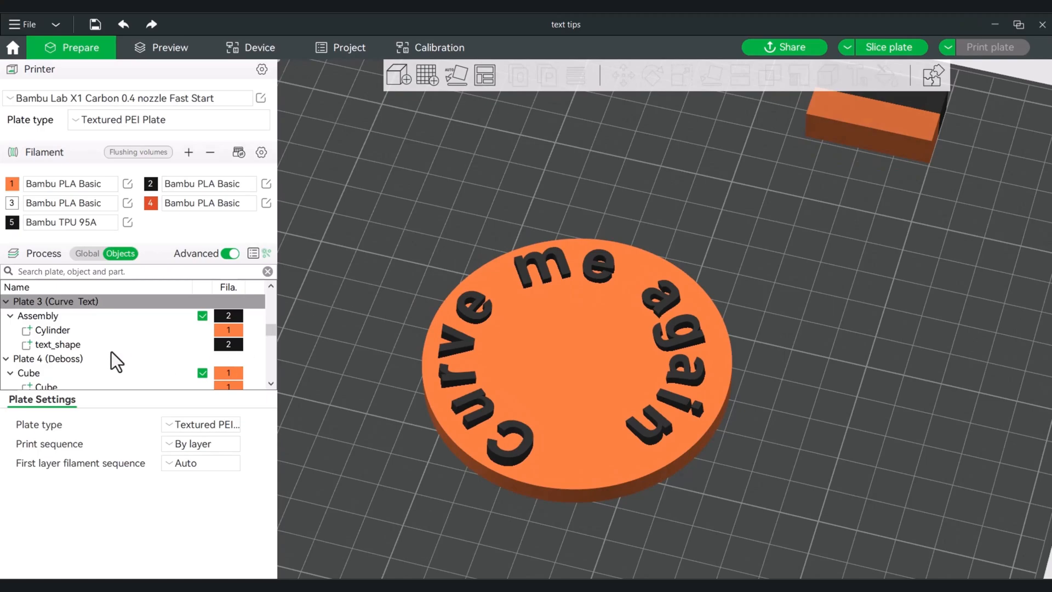
click(63, 344)
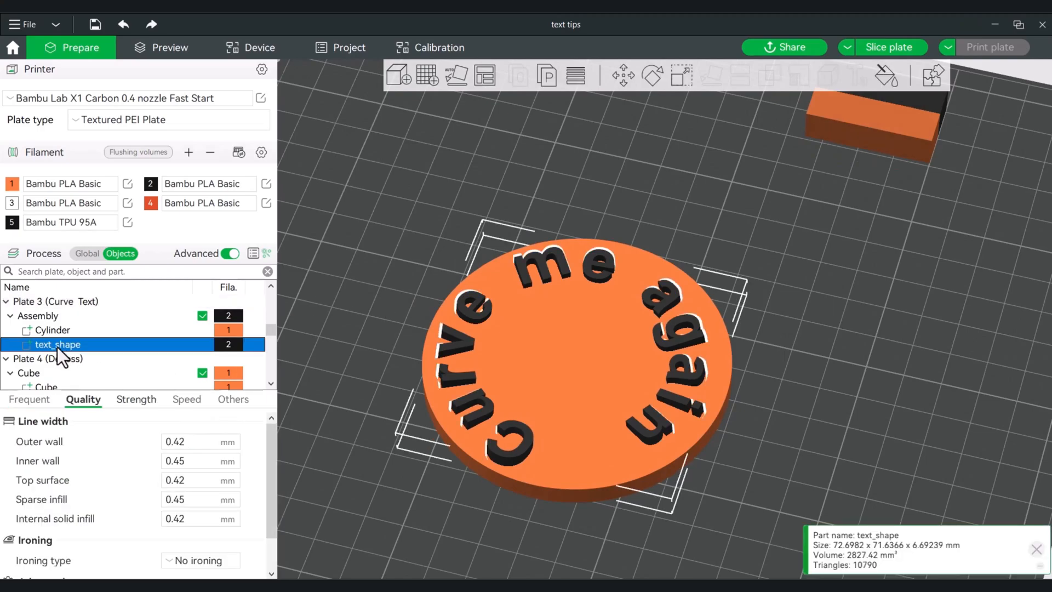
right_click(57, 347)
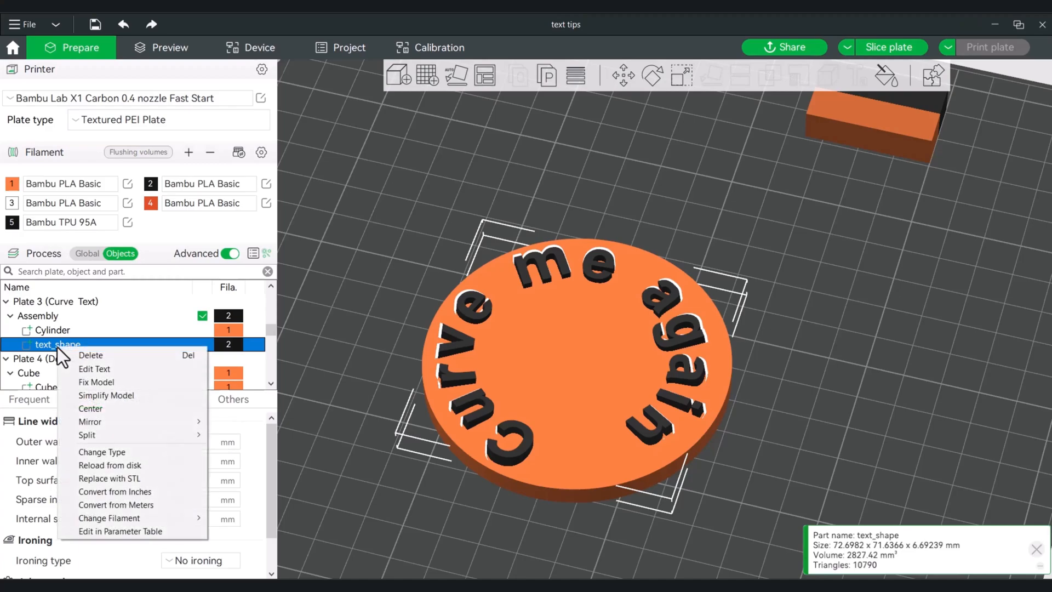
click(128, 451)
click(457, 279)
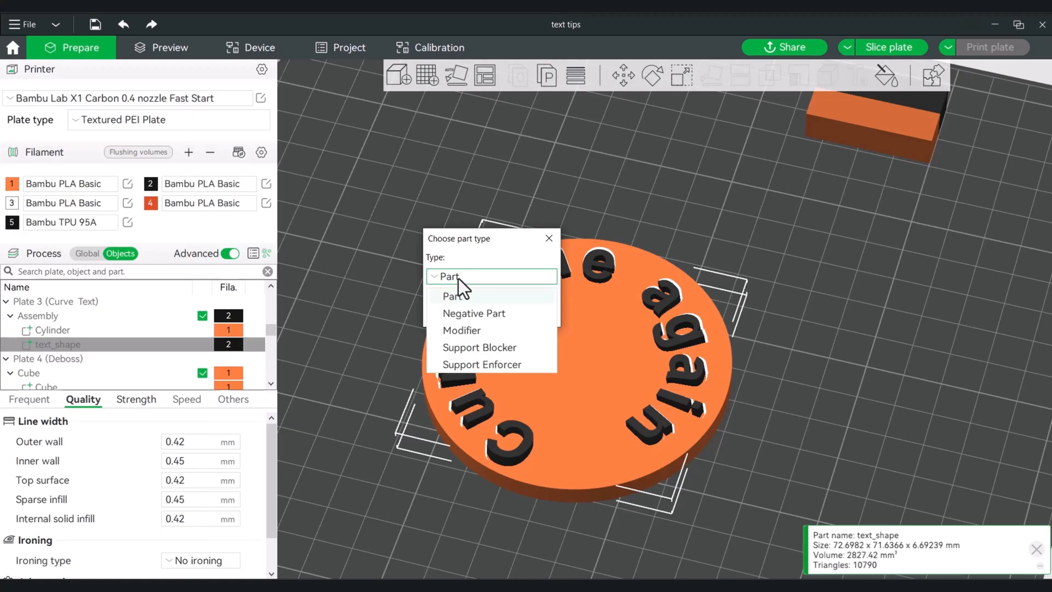
click(469, 329)
click(467, 313)
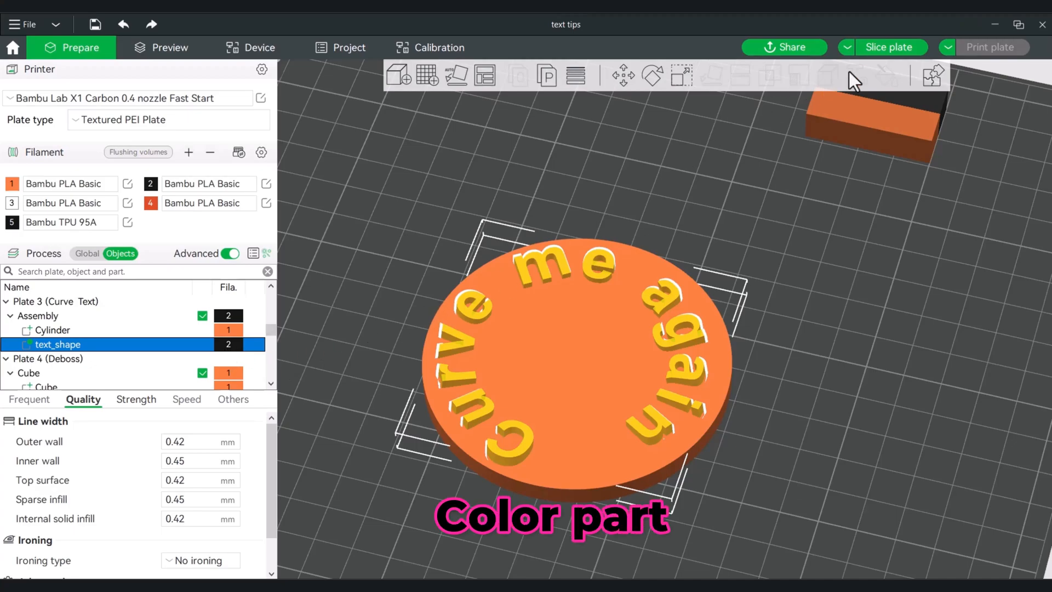
Step: Slice Plate 3 and examine the curved lettering on the disc in the preview
click(894, 46)
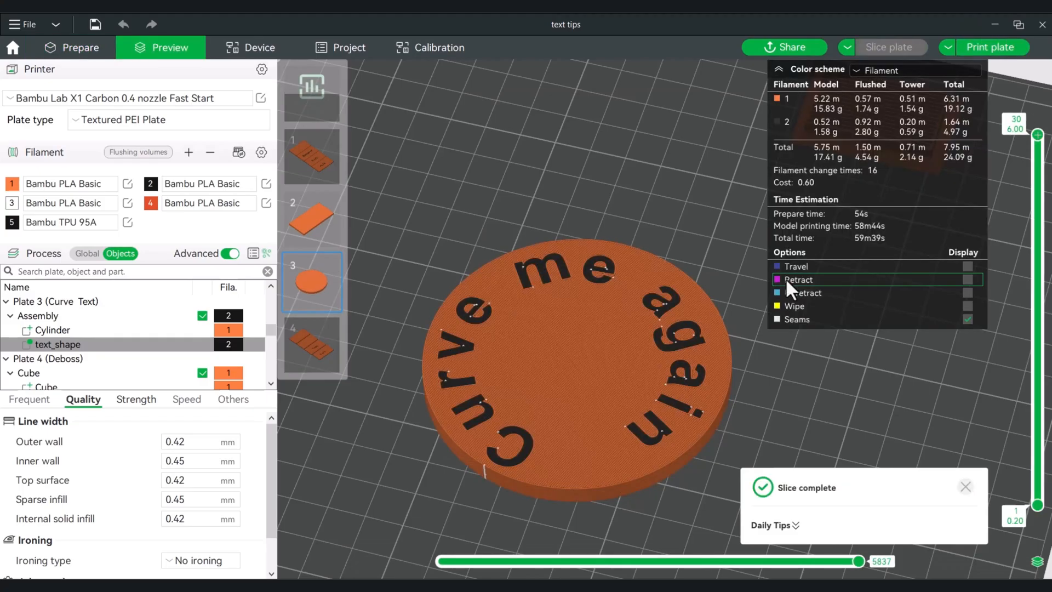
drag(771, 348, 814, 373)
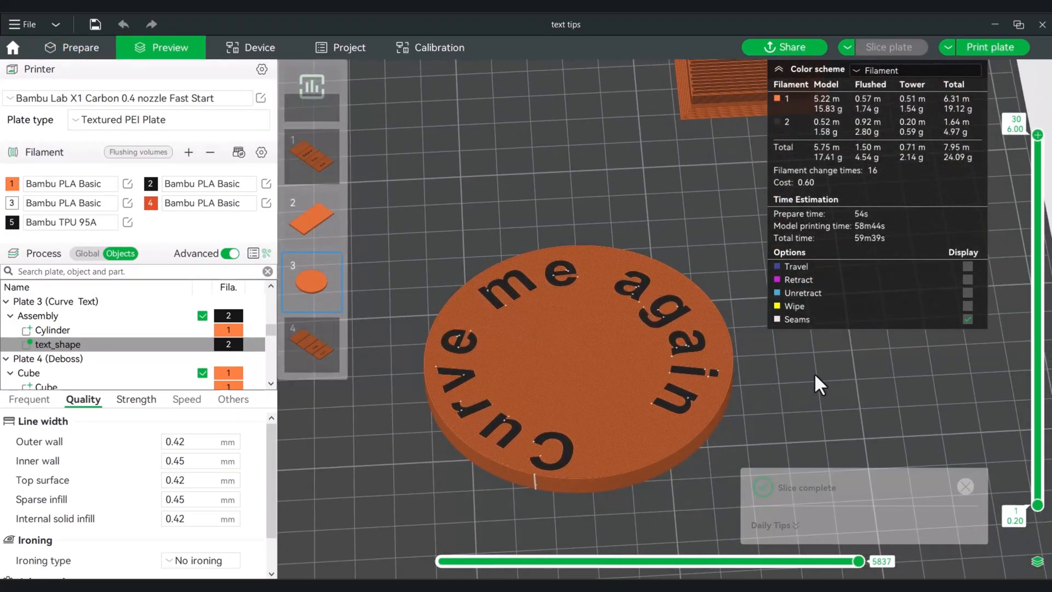
scroll(814, 373, up, 5)
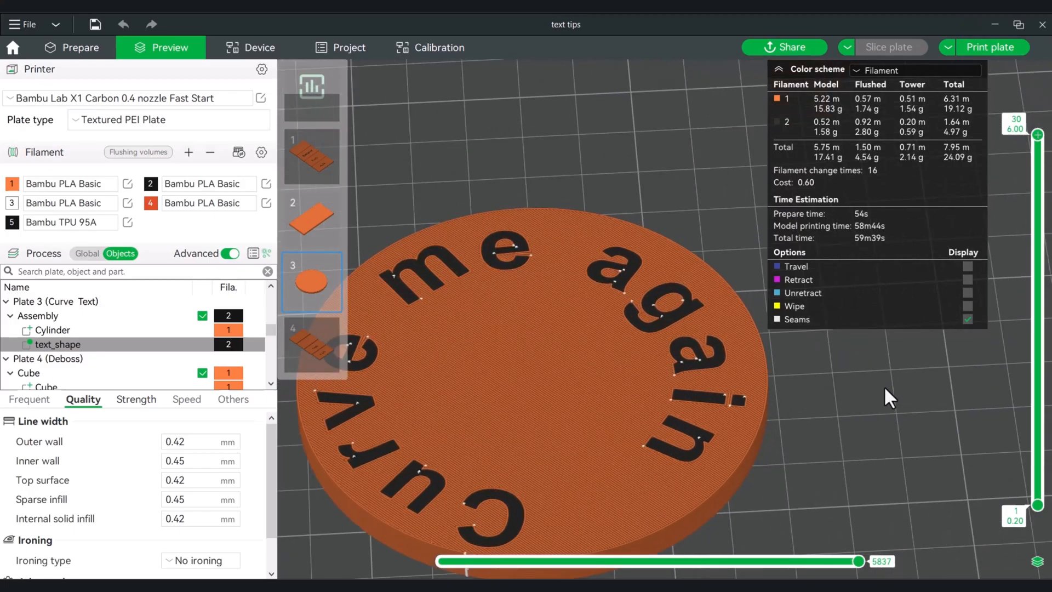
mouse_move(885, 389)
mouse_down()
mouse_move(866, 363)
mouse_move(874, 396)
mouse_up()
scroll(871, 392, down, 5)
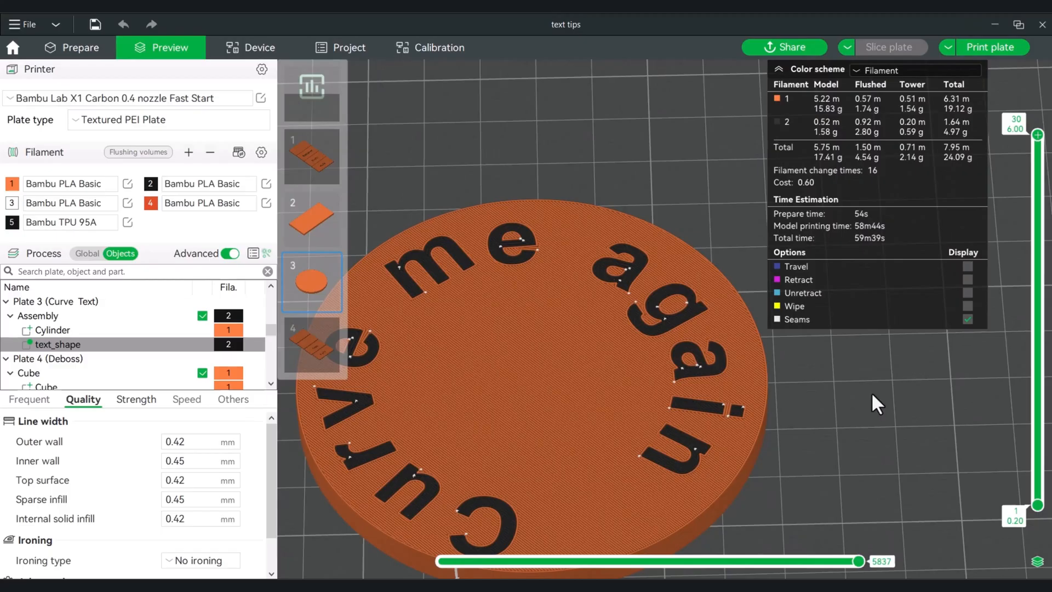